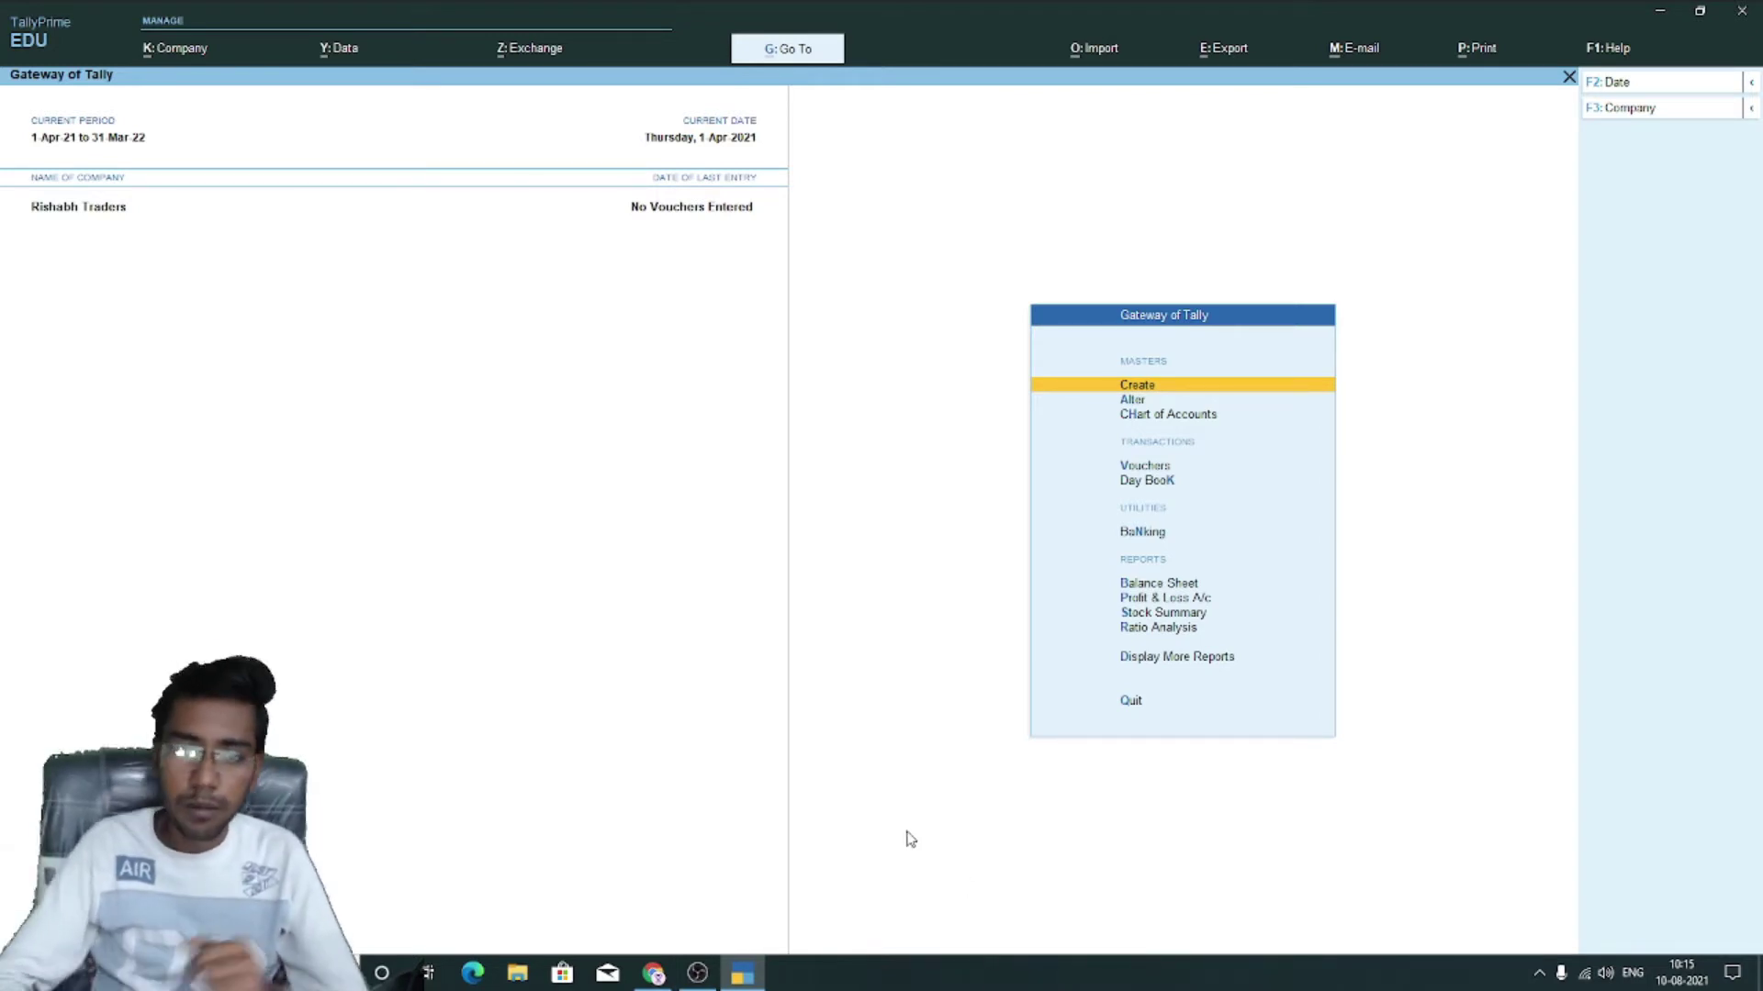
Open voucher entry from the Gateway of Tally and switch to a new Purchase voucher
key(Down)
key(Down)
key(Down)
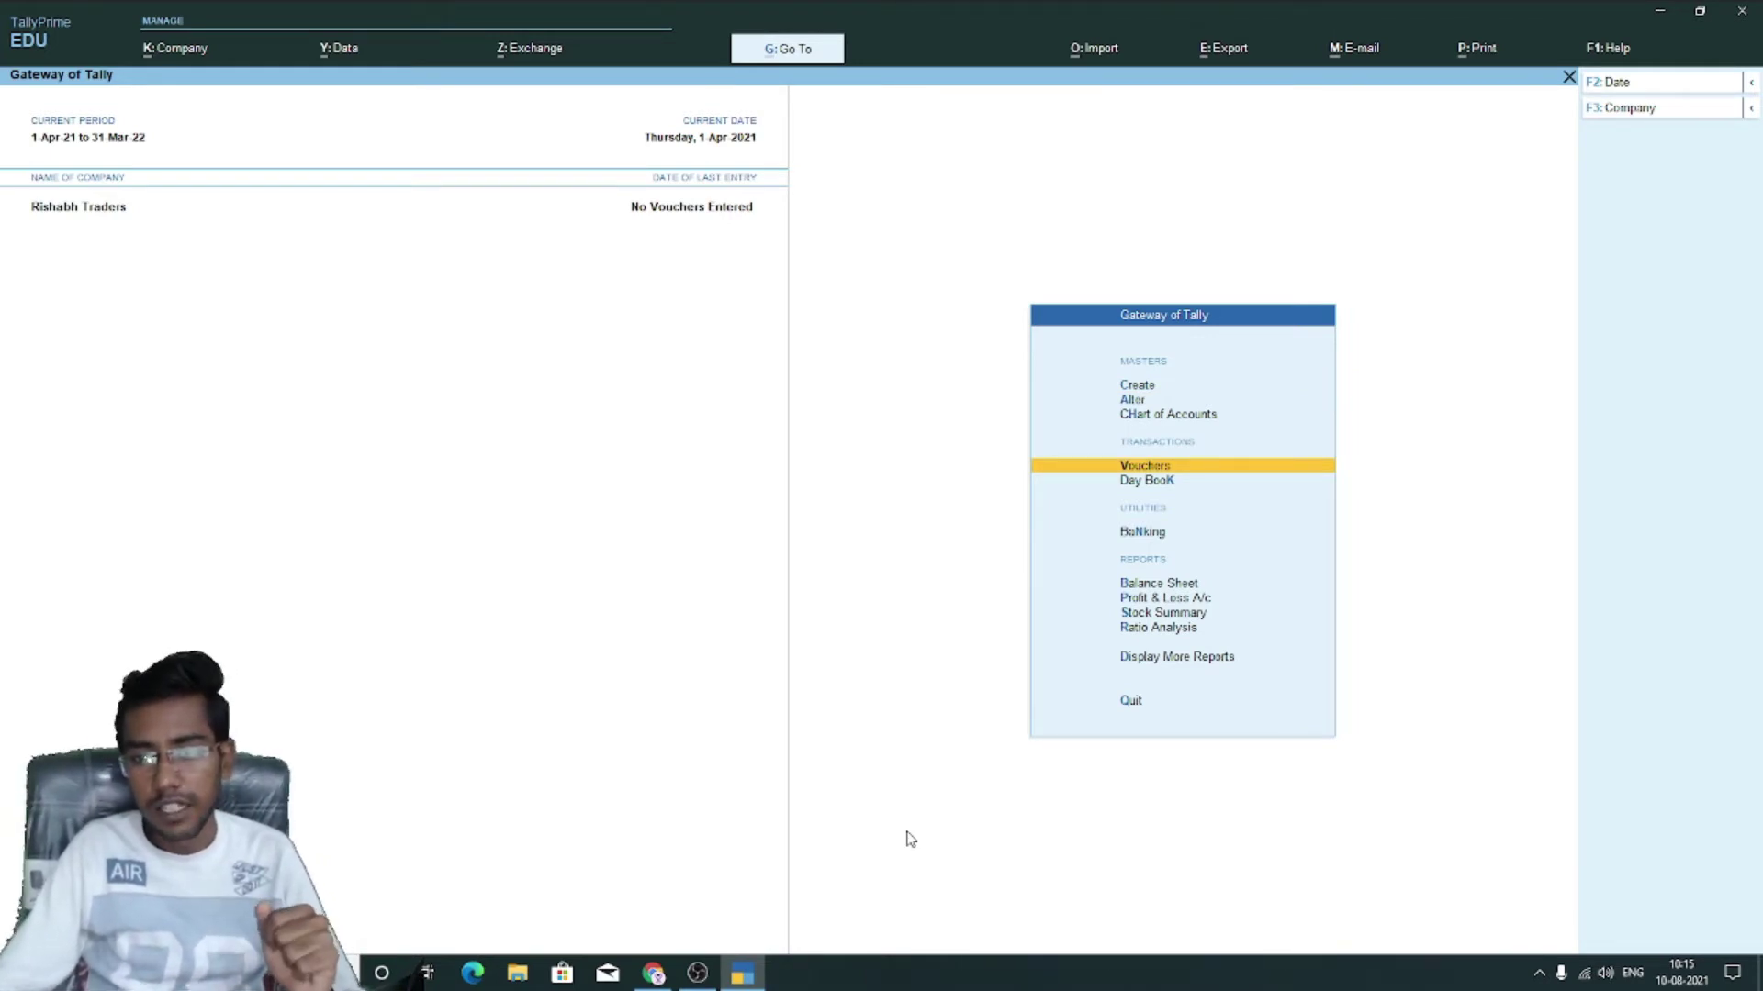
key(Return)
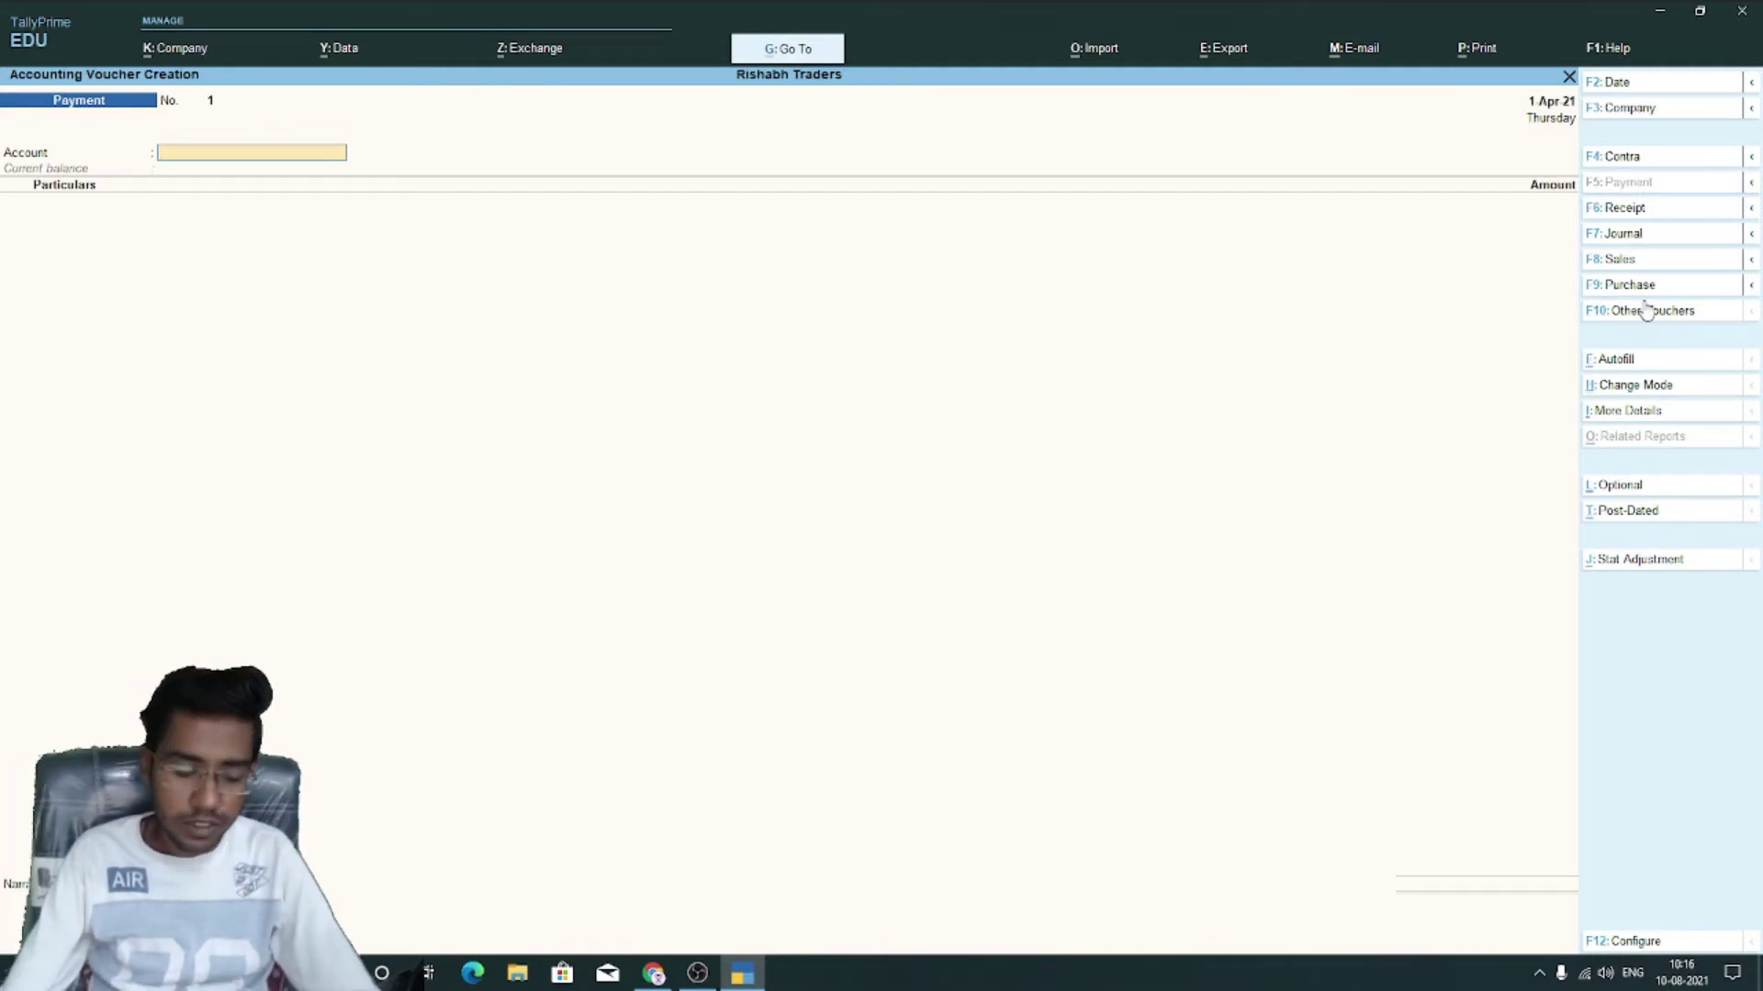
key(F9)
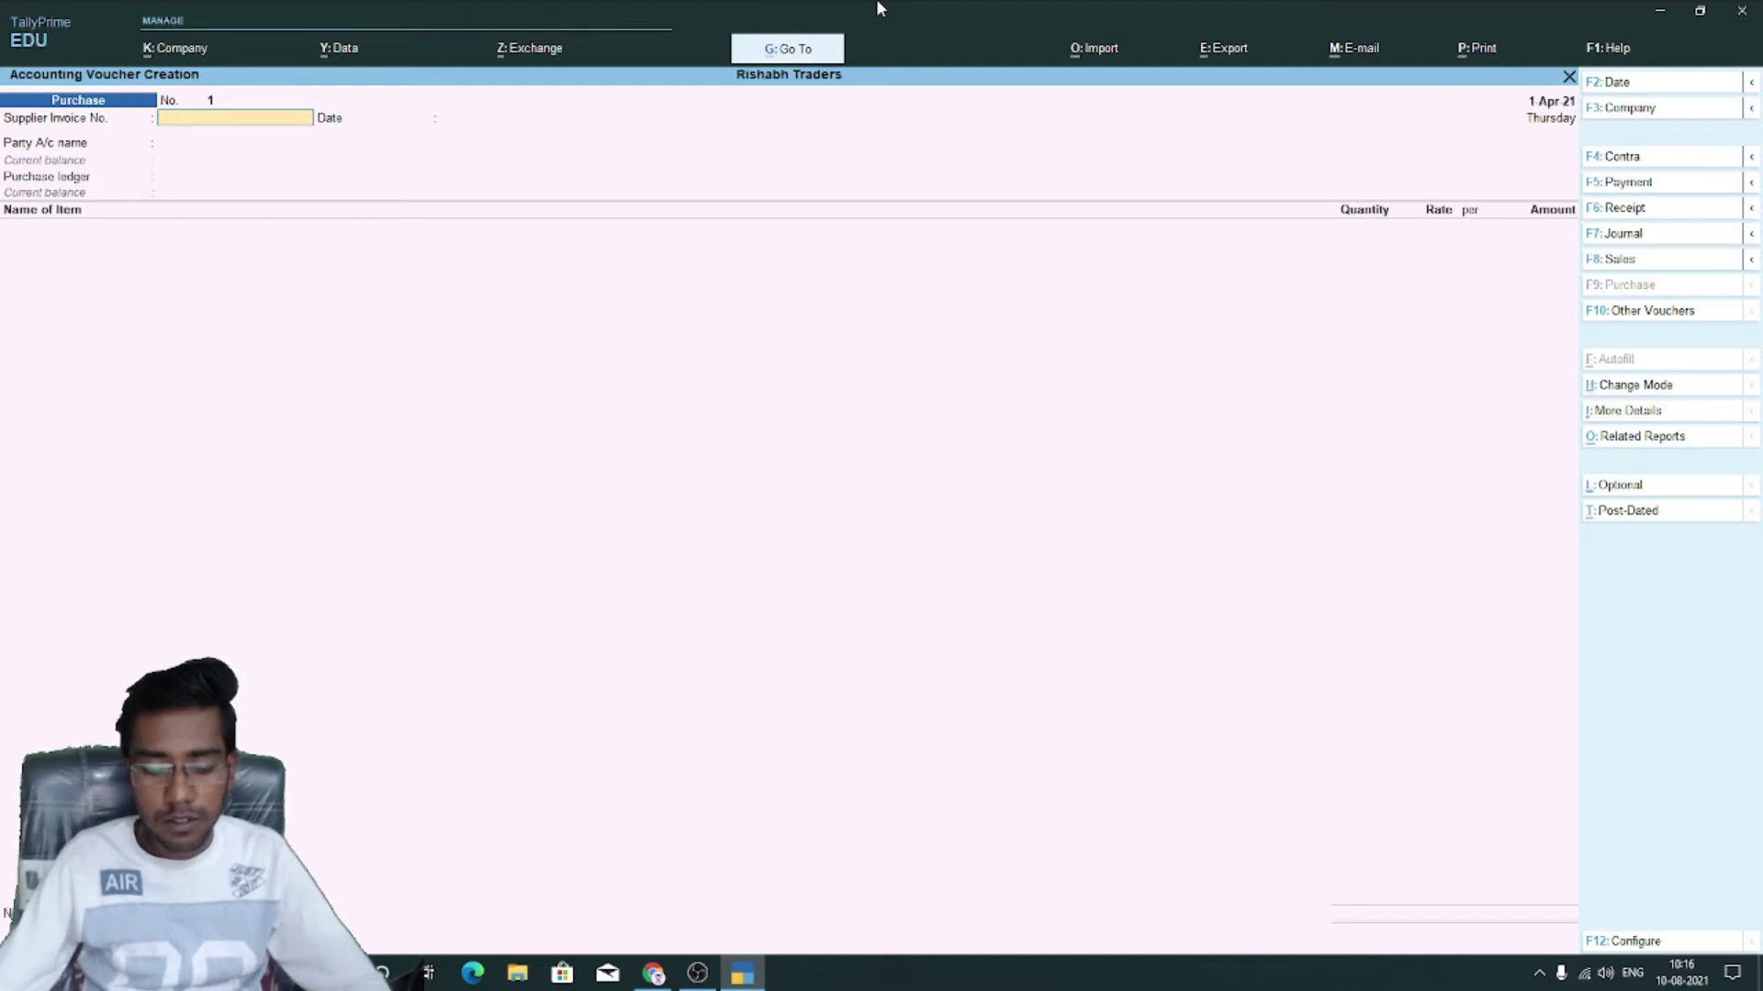
Enter supplier invoice number 1580 dated 1-Apr-21 and choose Raghav Traders as the party account
text(1580)
key(Return)
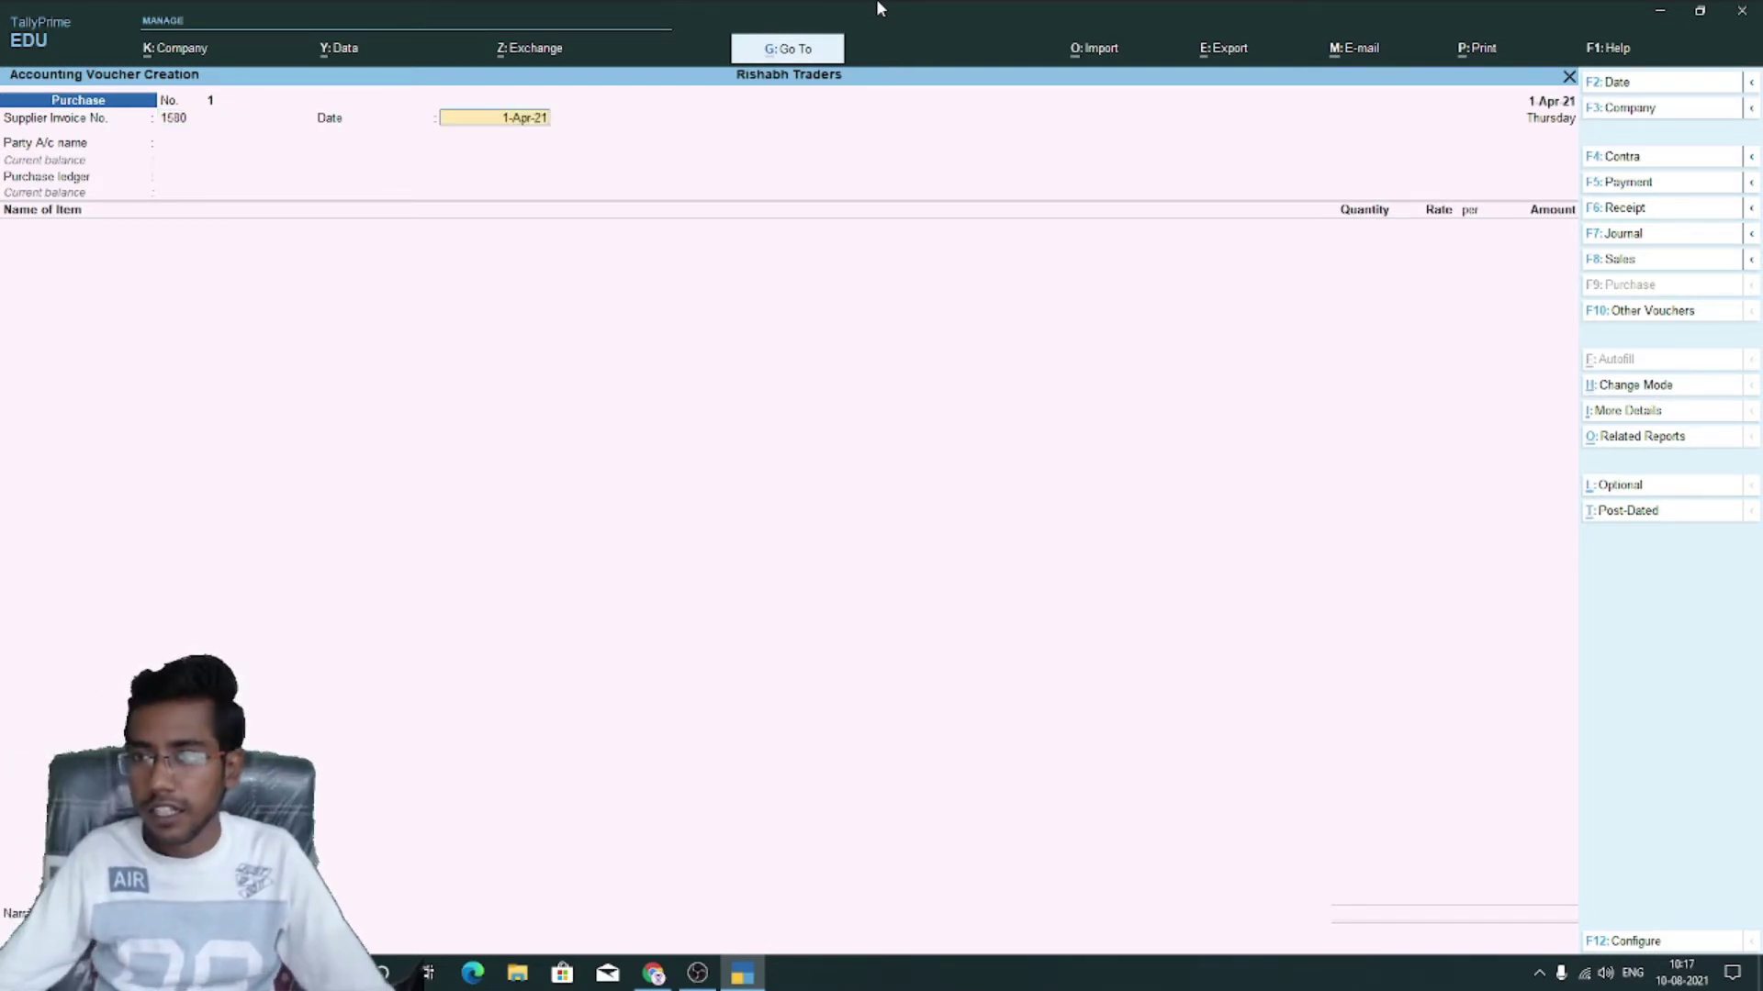
key(Return)
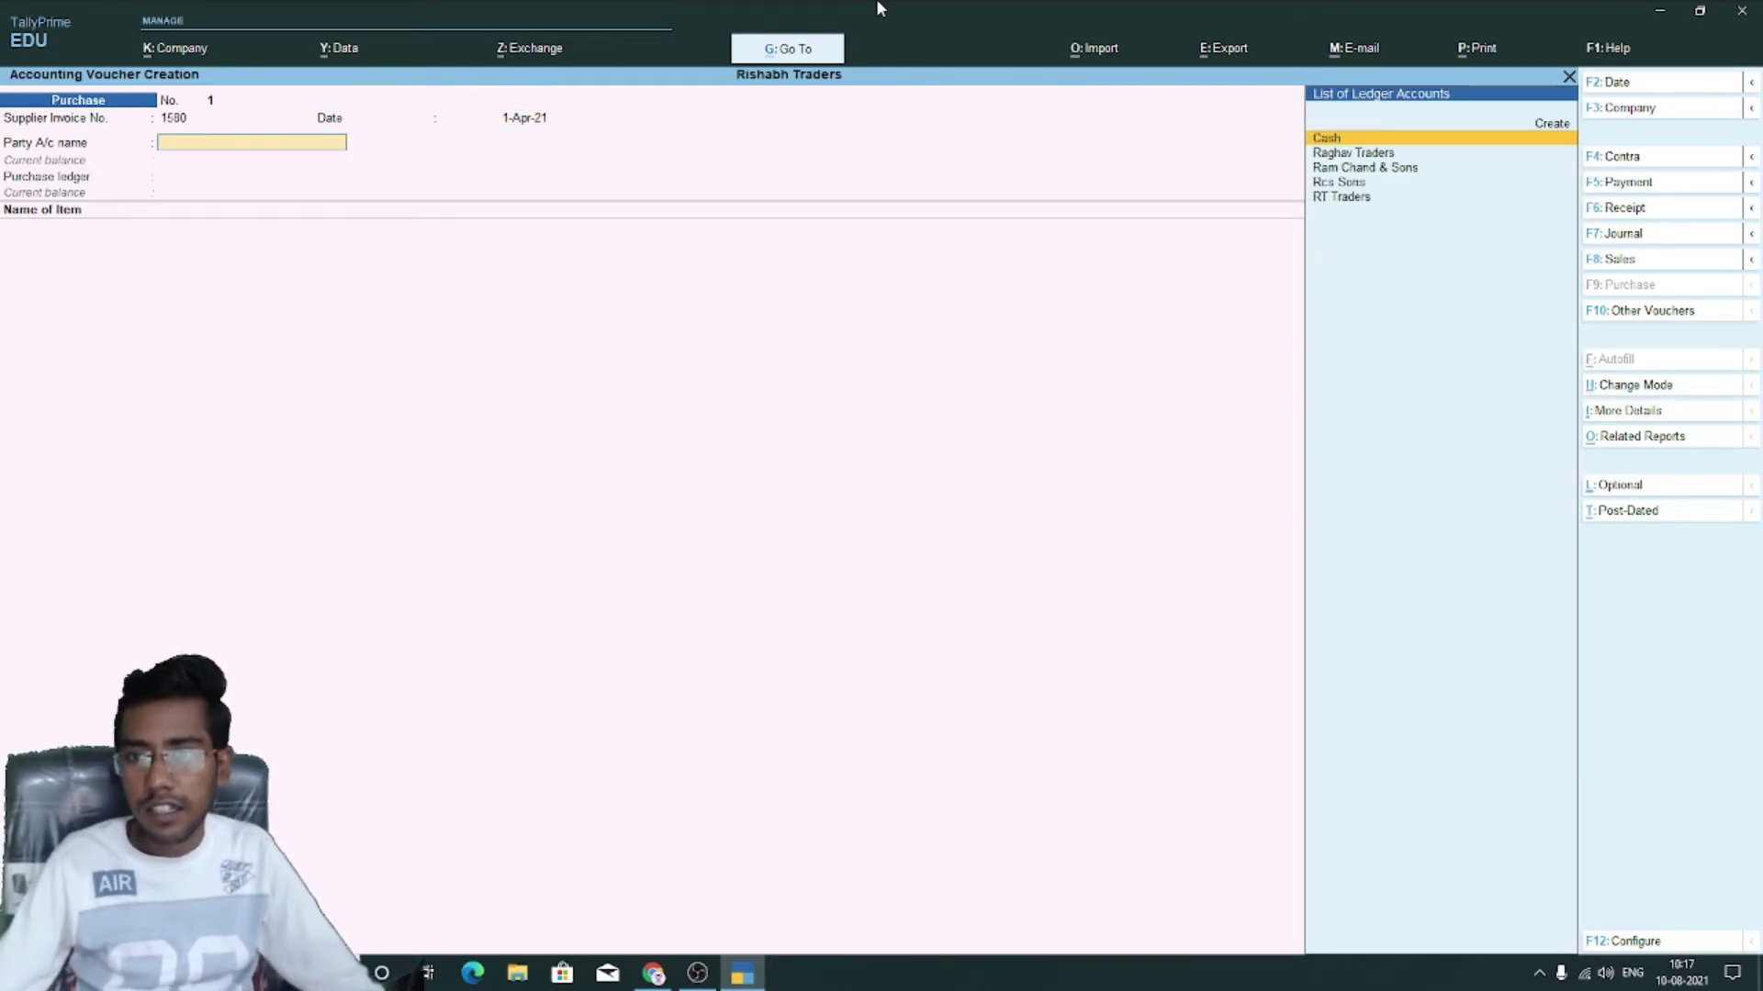
key(Down)
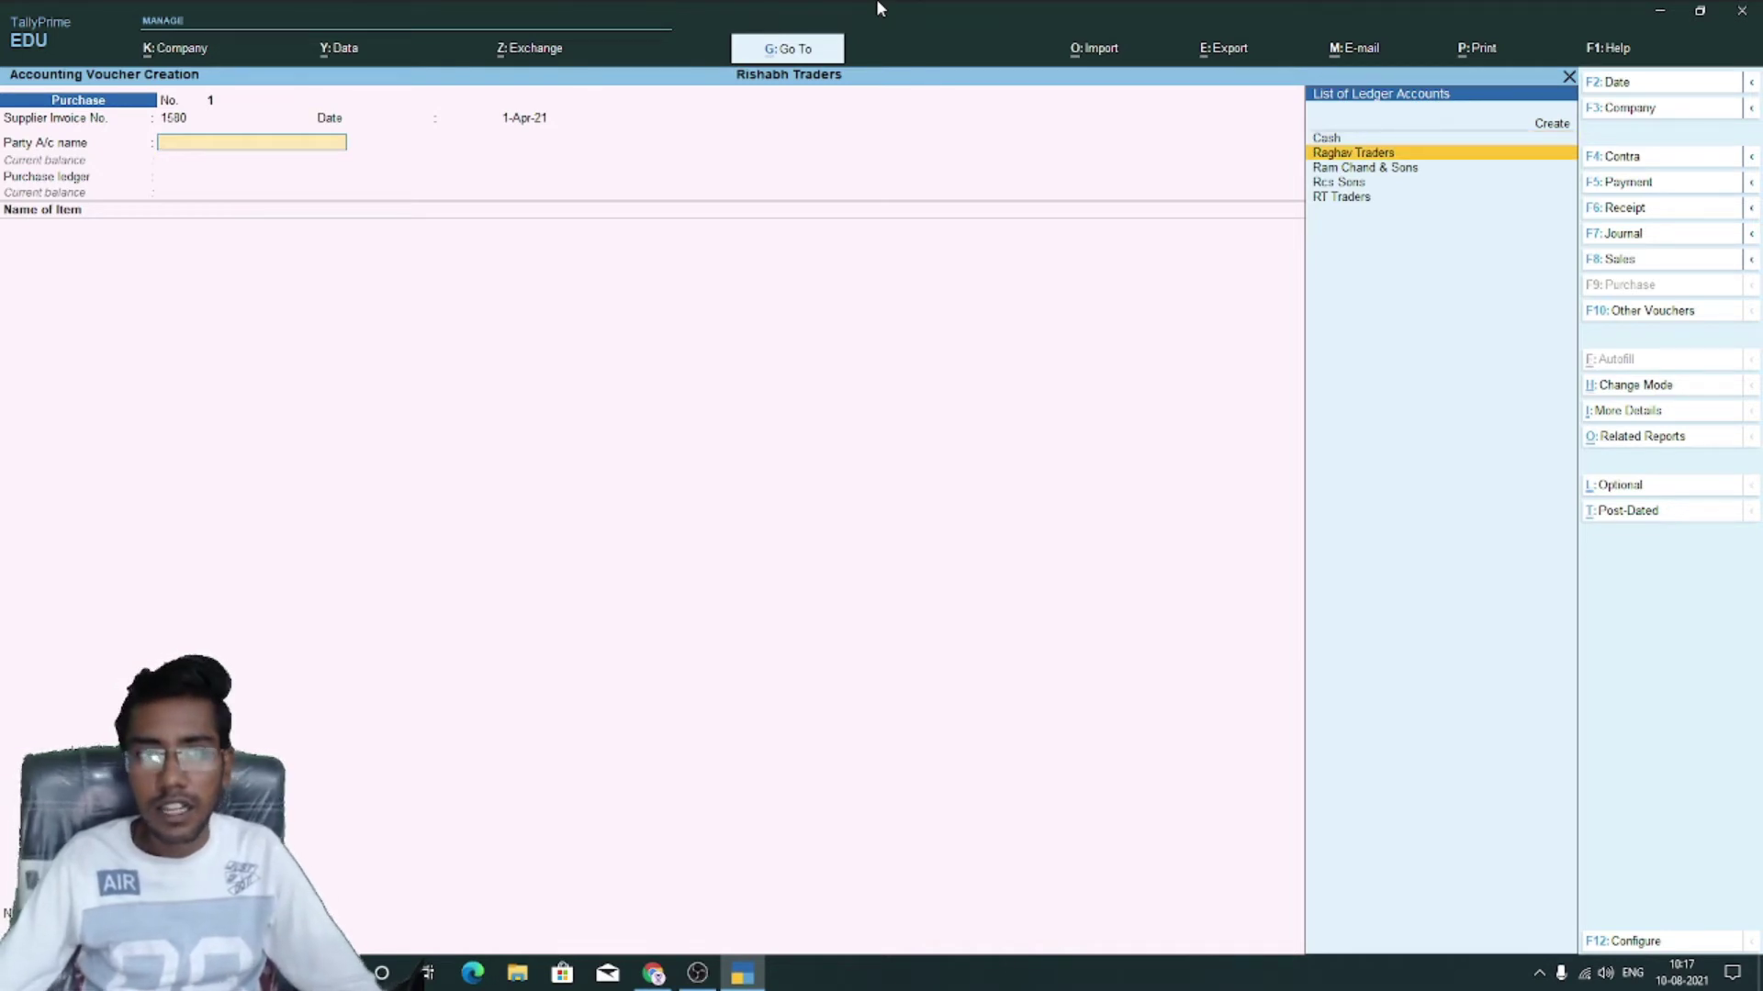
key(Return)
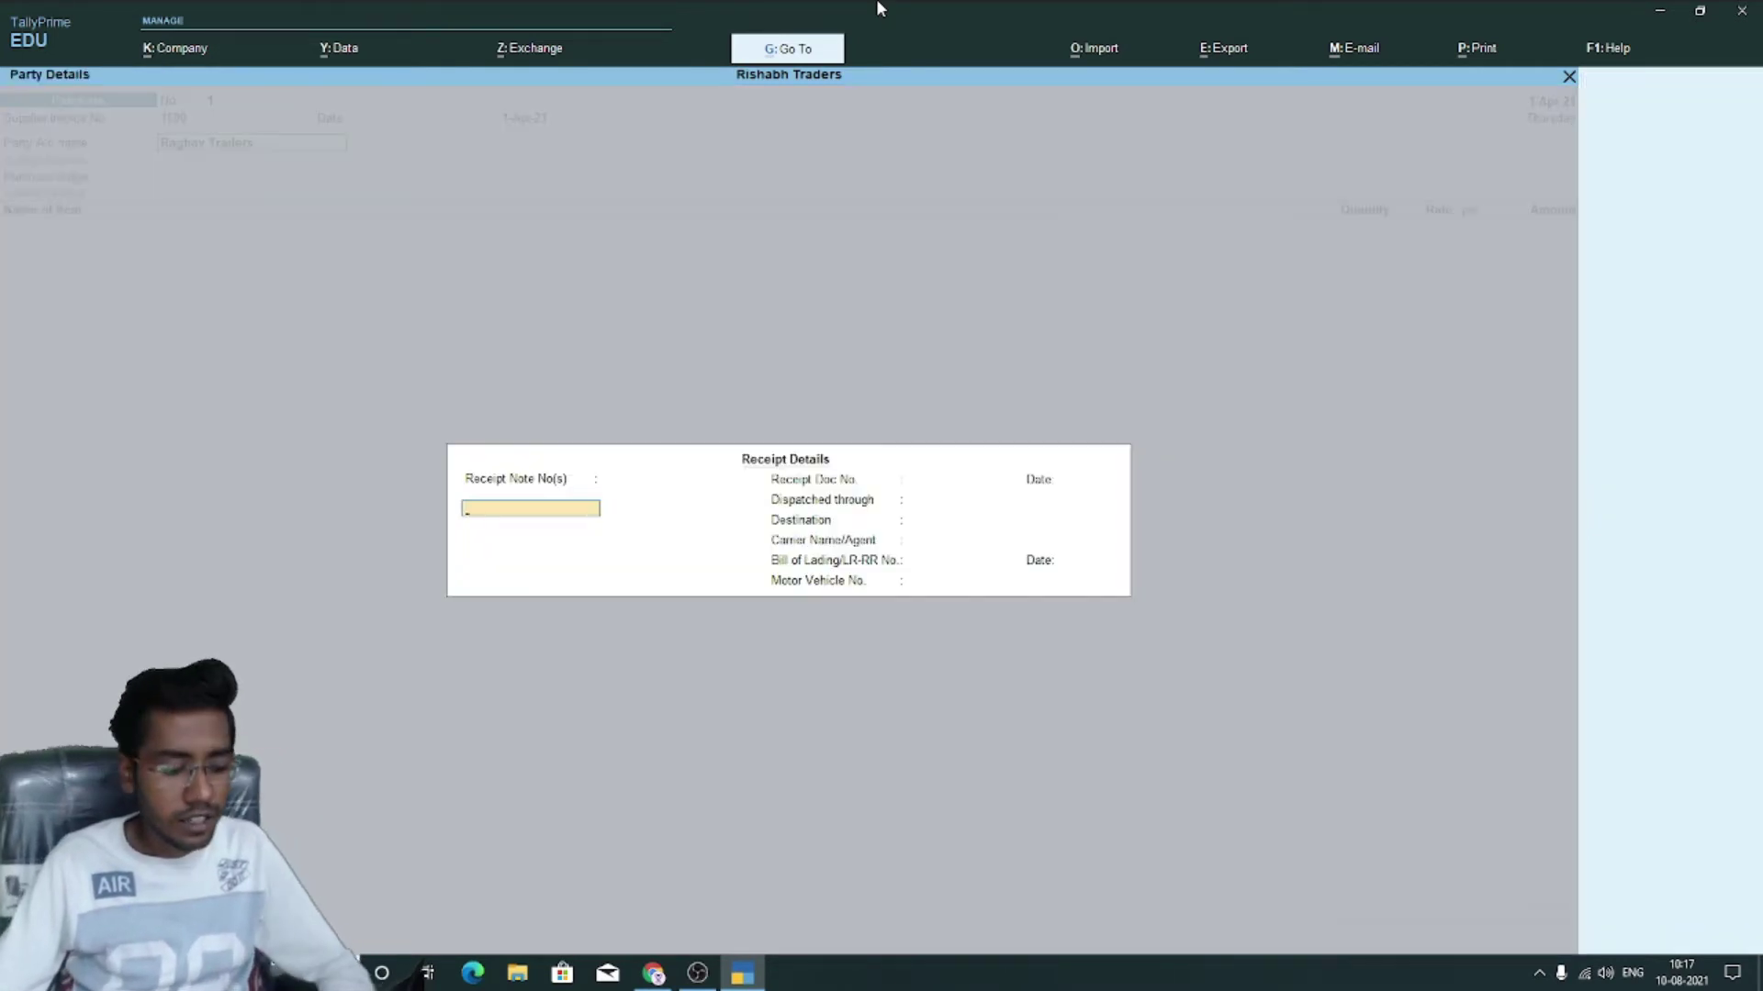
Return to the party field and open the Raghav Traders ledger to examine its name, group and mailing address
key(Escape)
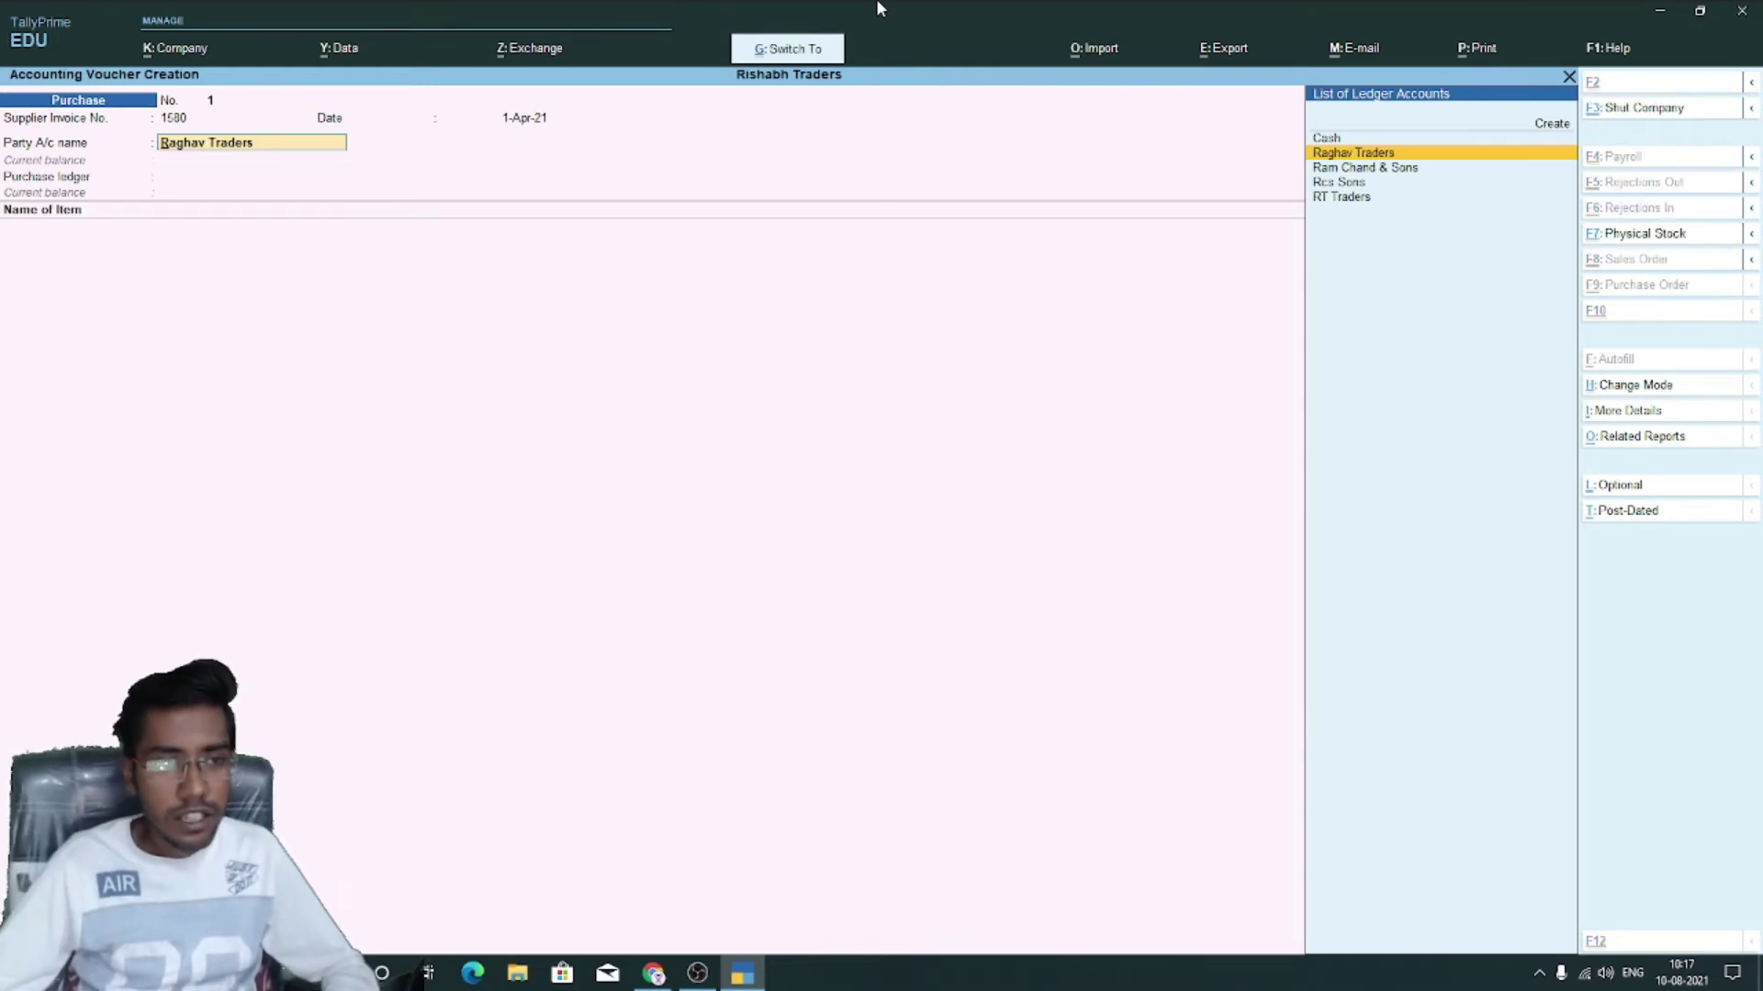
key(ctrl+Return)
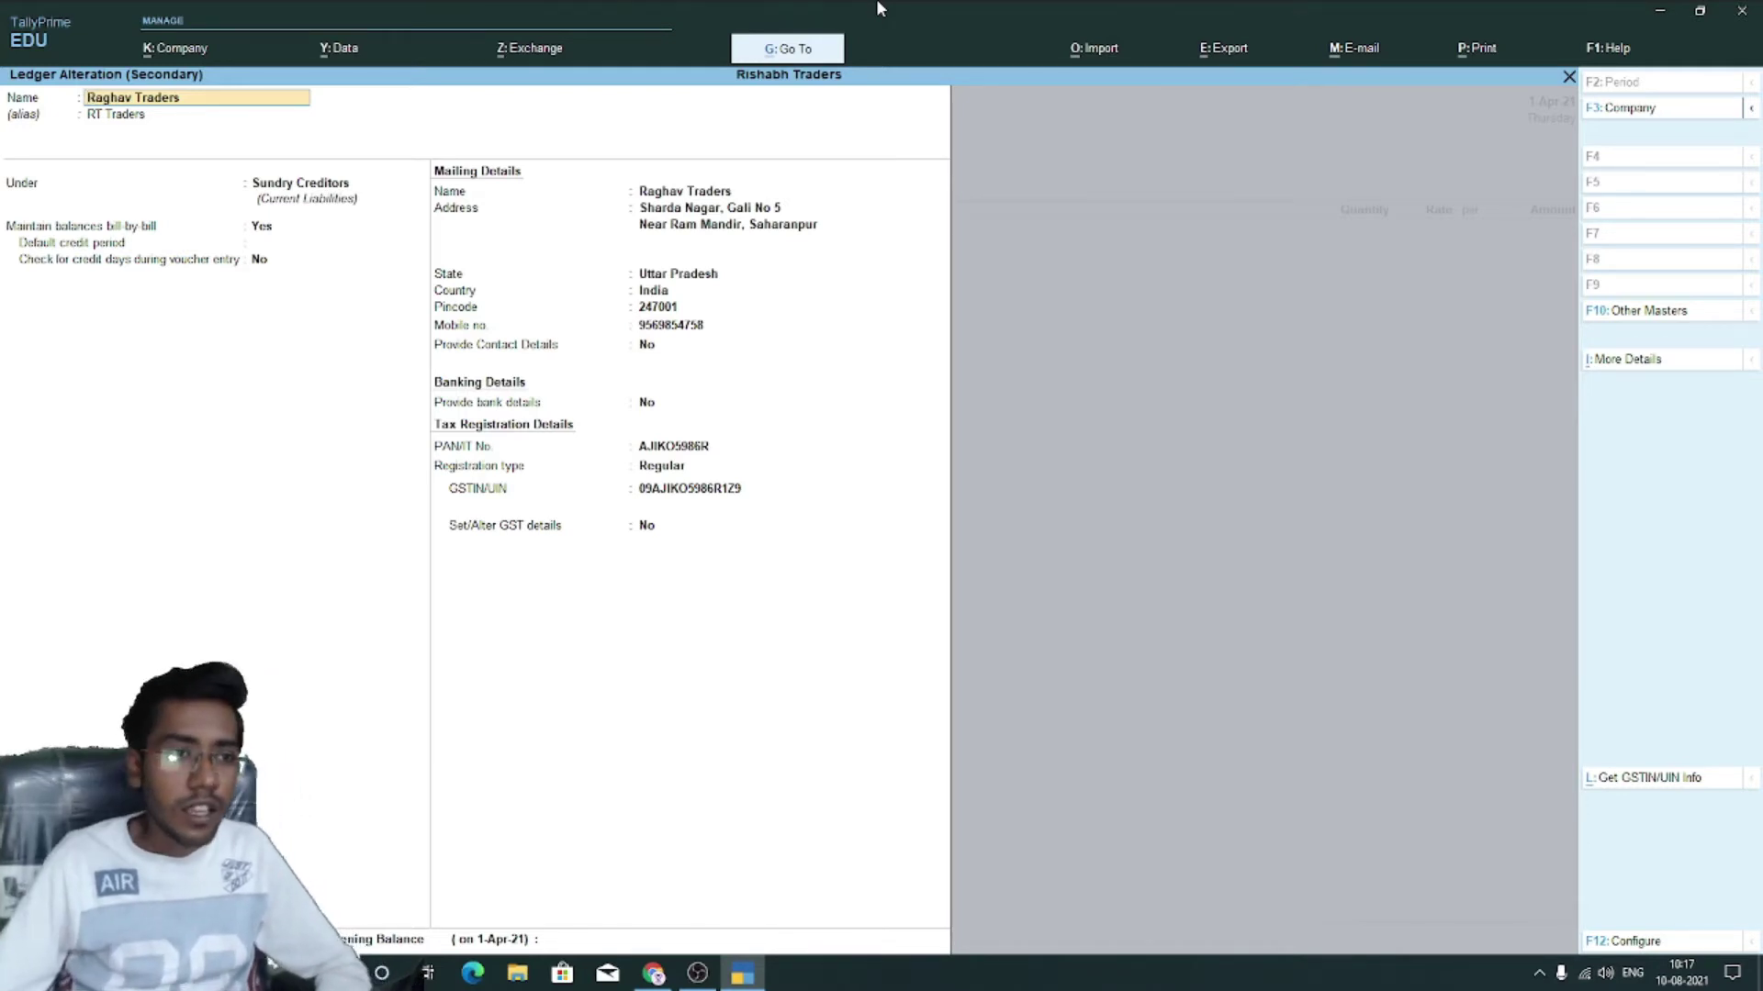
key(Return)
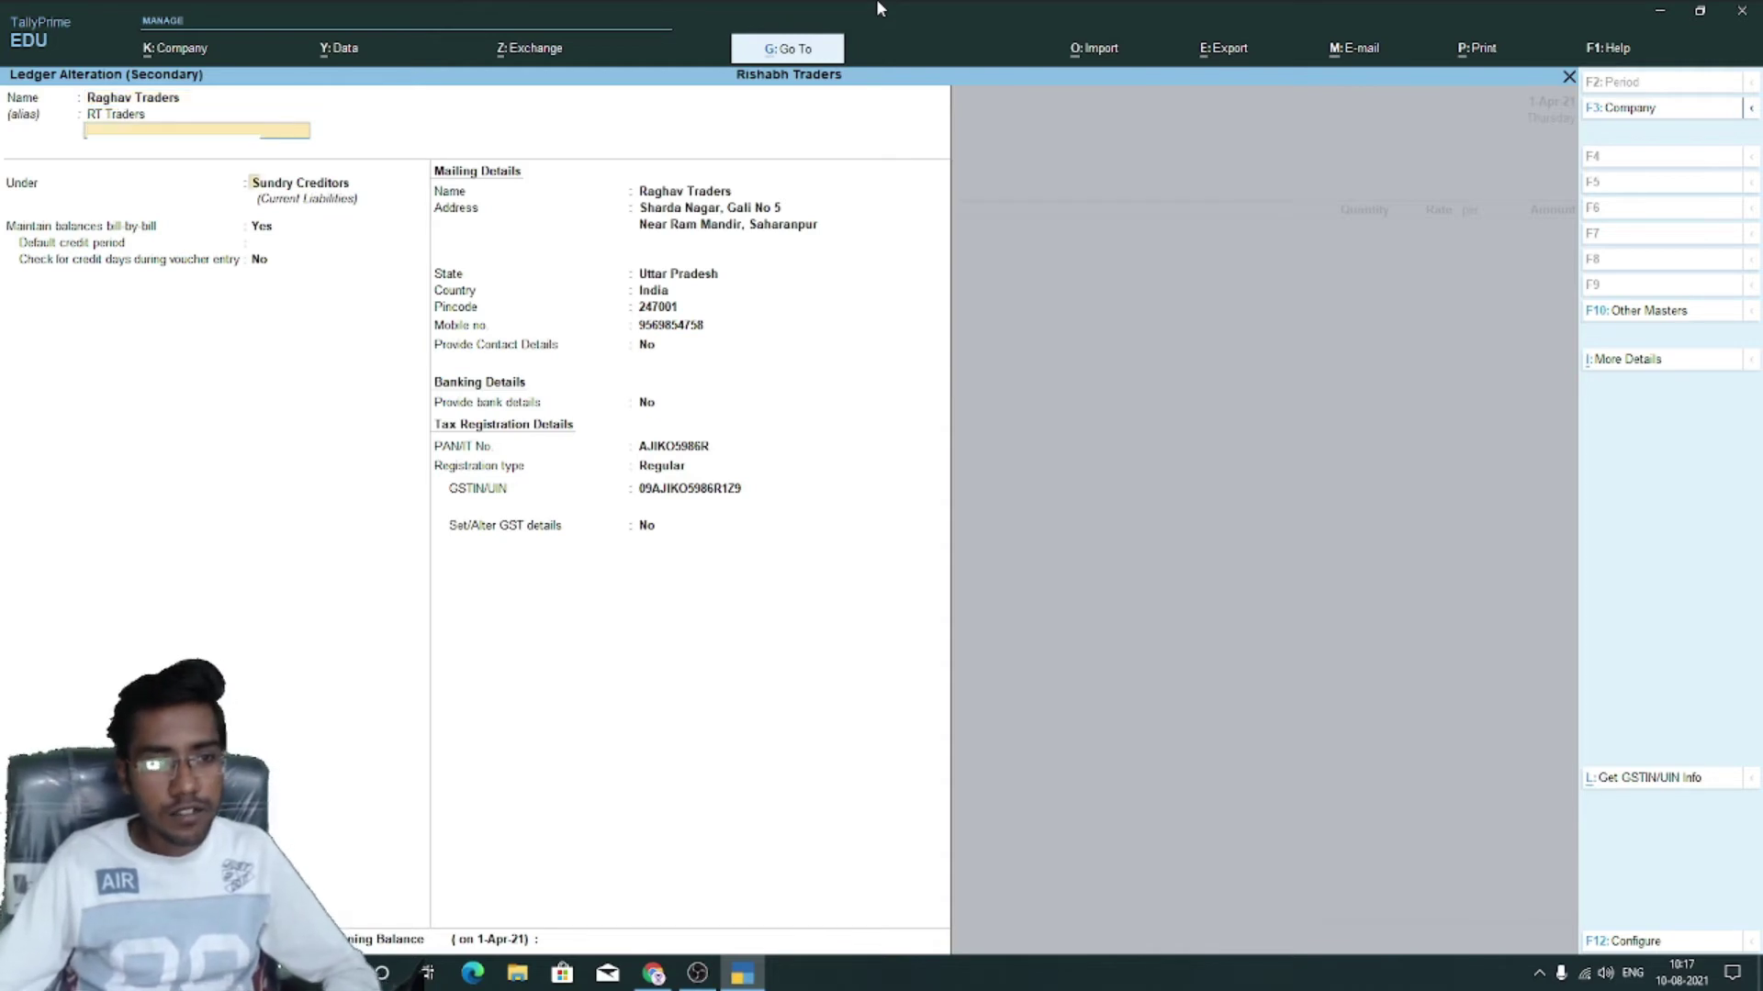
key(Return)
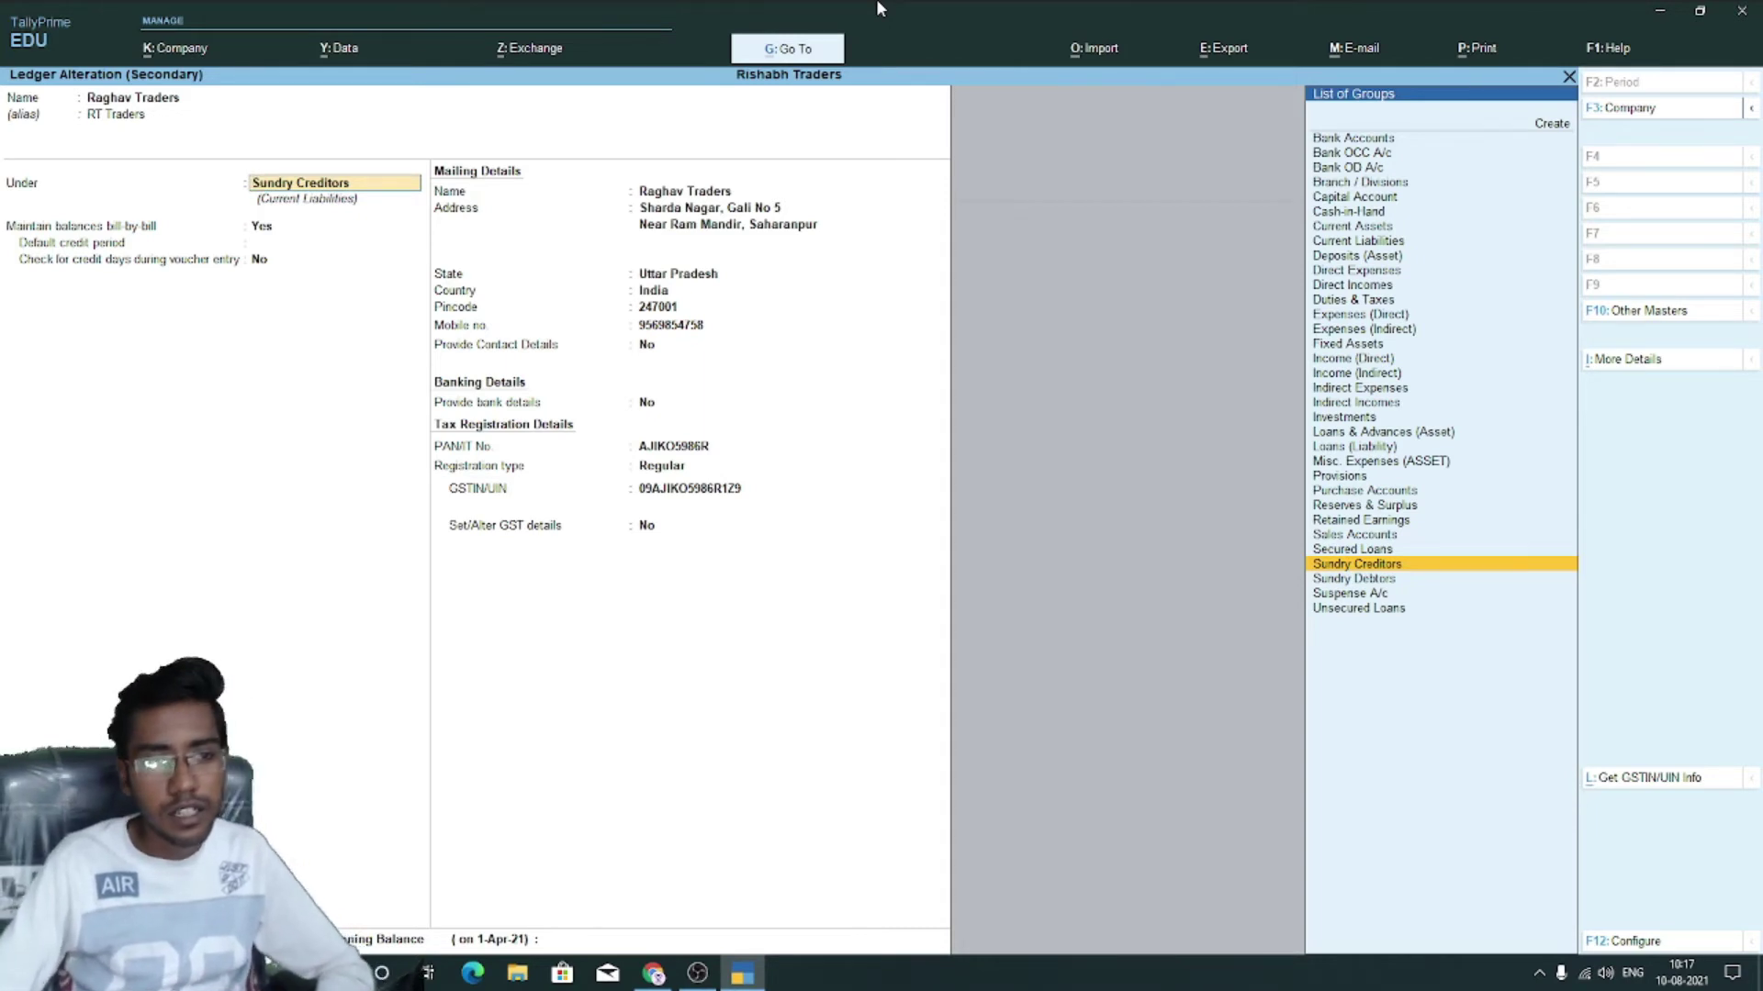
key(Return)
key(Return)
key(Return)
key(Return)
key(Return)
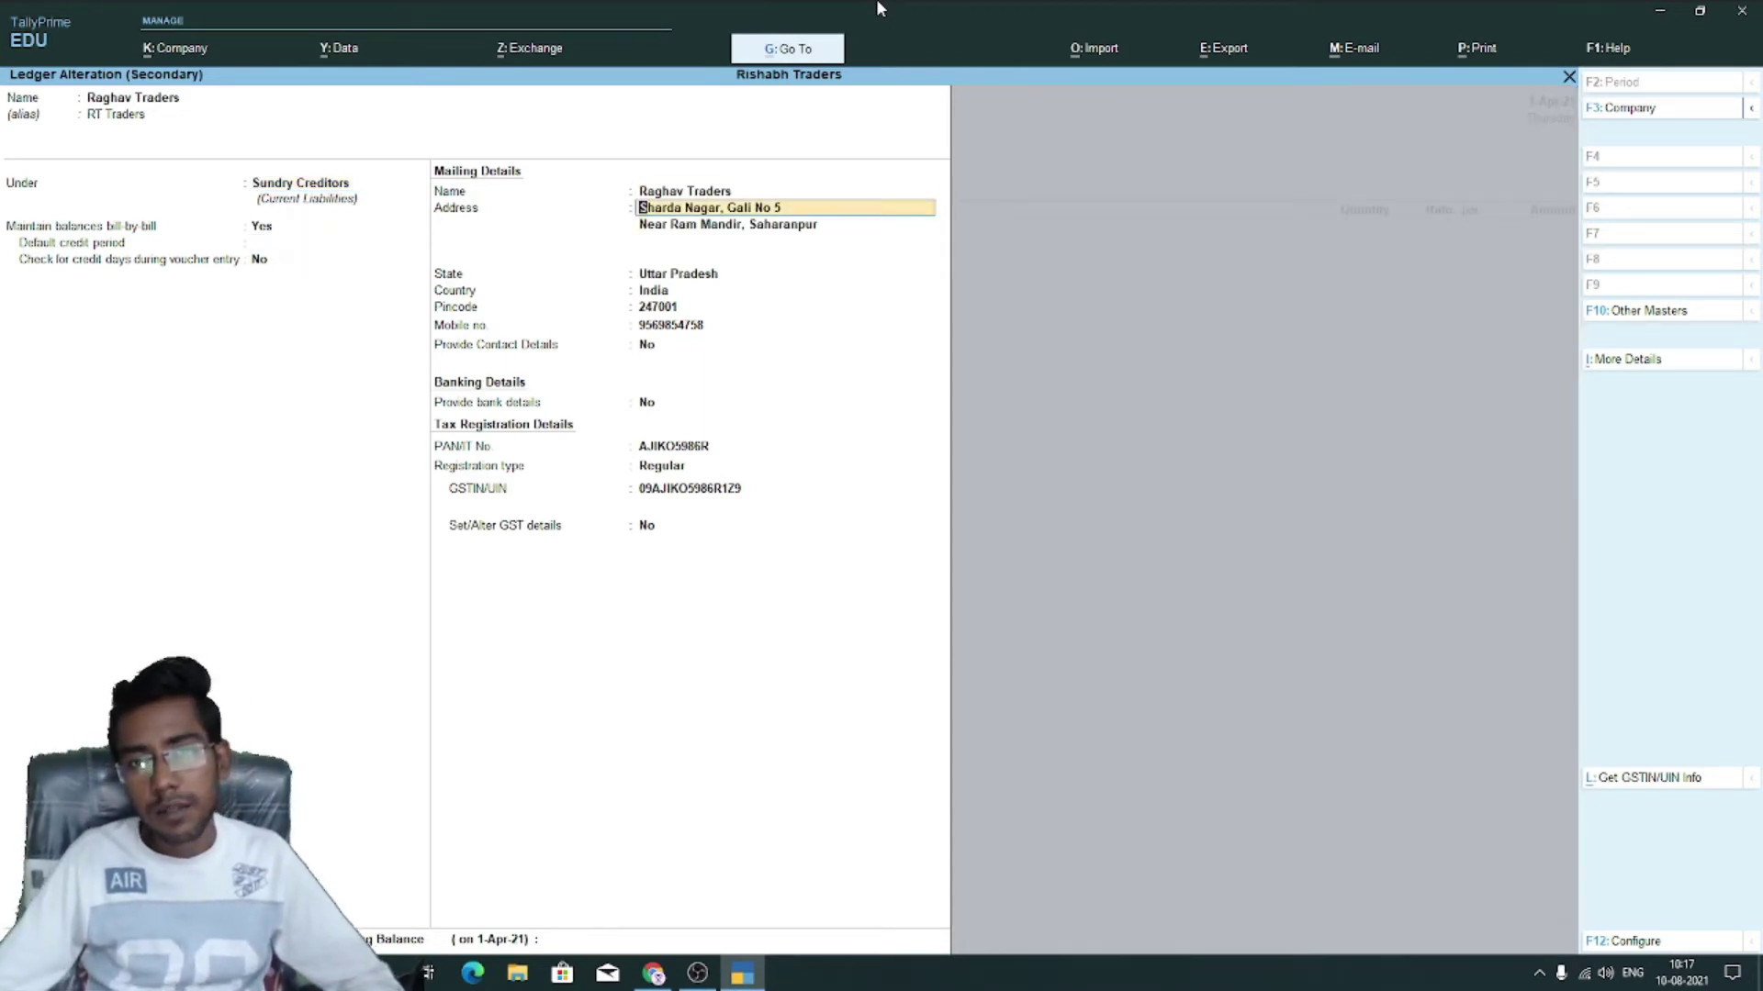
key(Return)
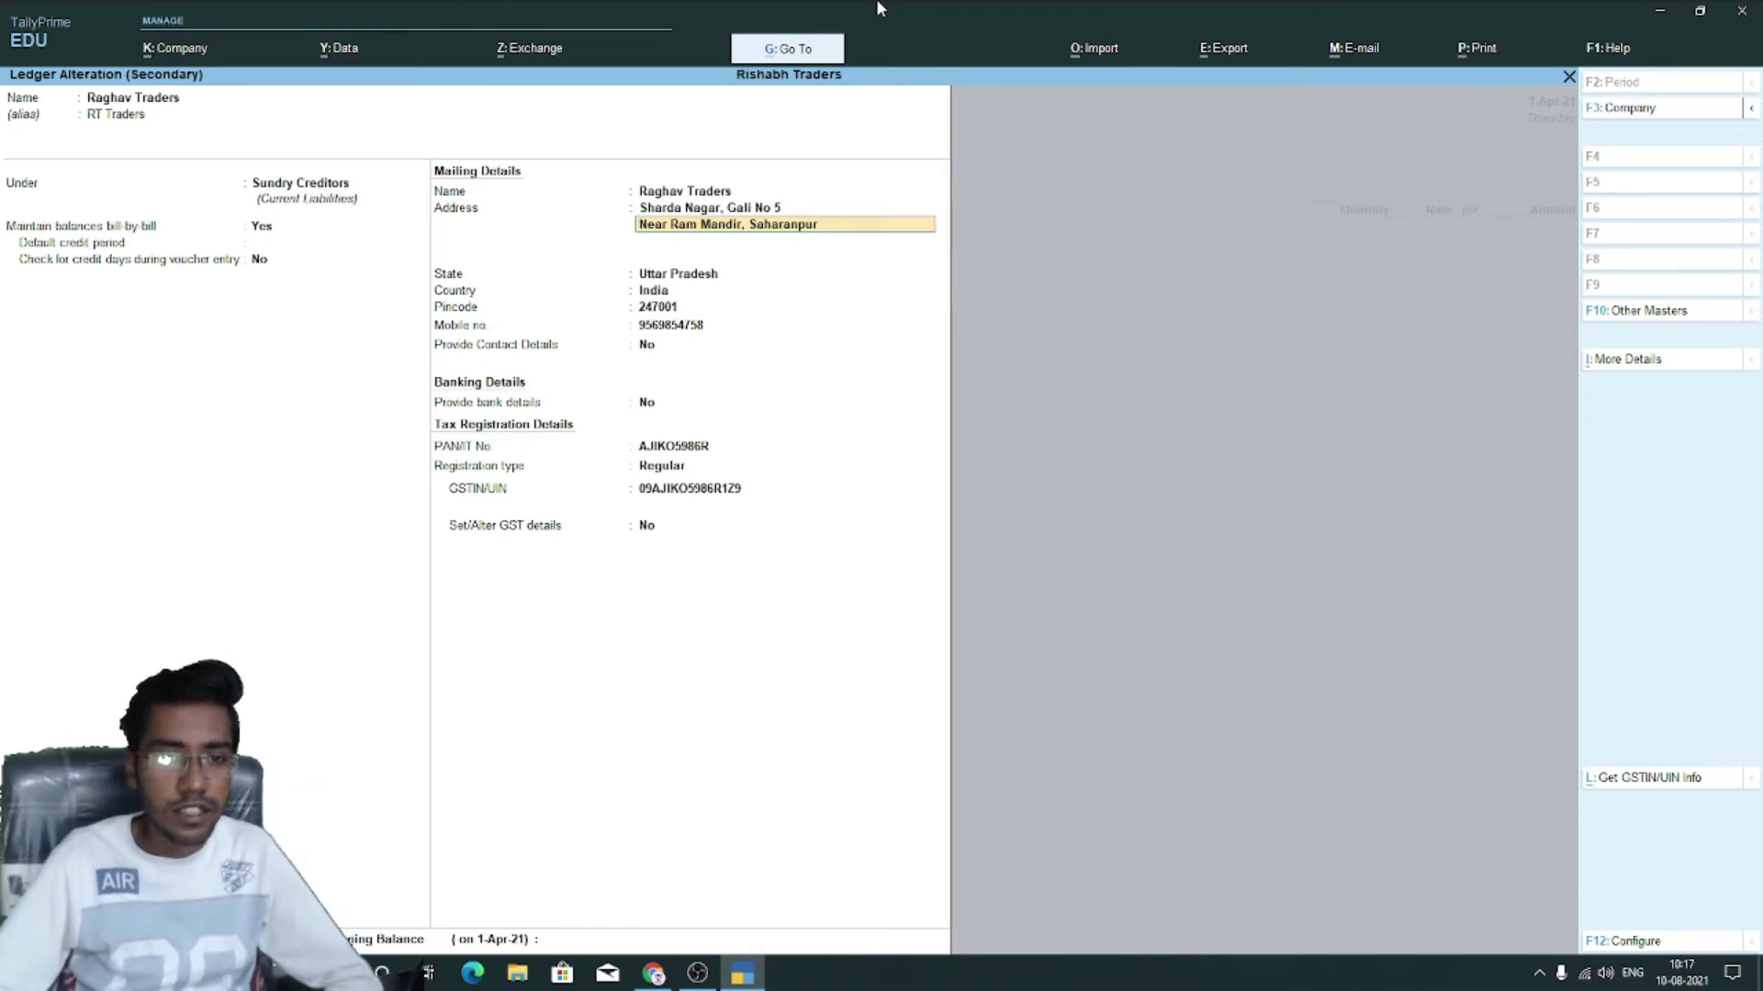
Review the ledger's state, contact, banking and tax registration details through to the GST details option
key(Return)
key(Return)
key(Return)
key(Return)
key(Return)
key(Return)
key(Return)
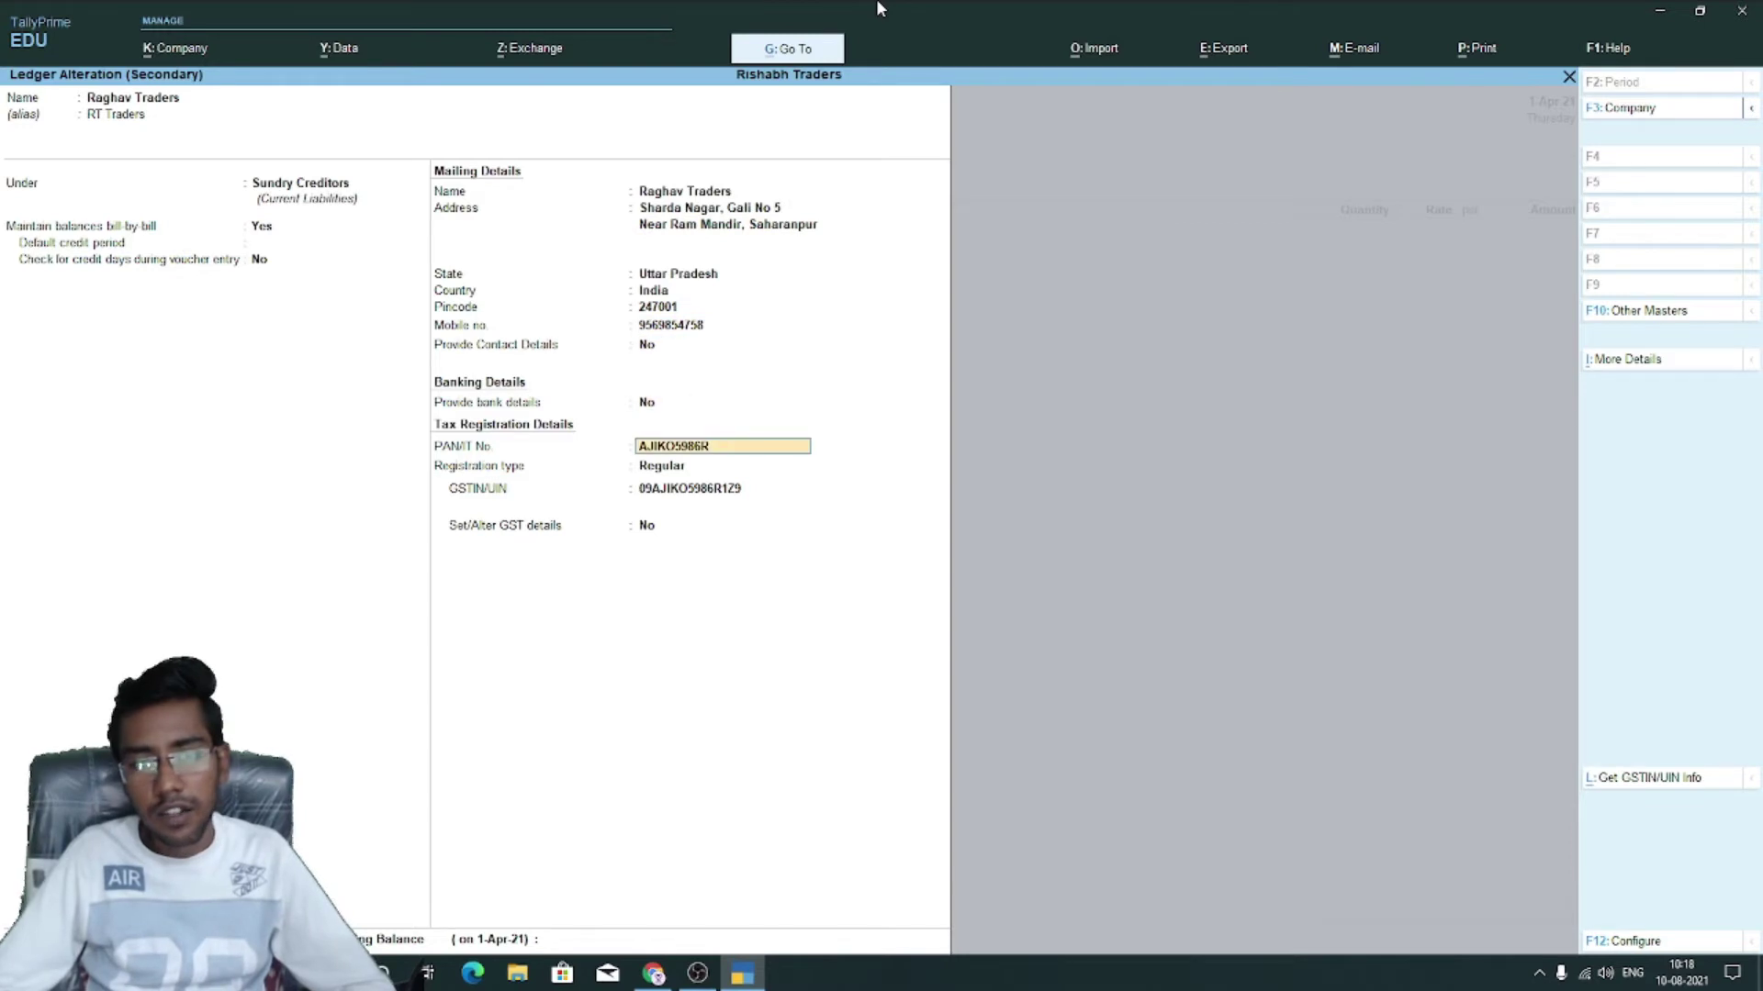
key(Return)
key(Return)
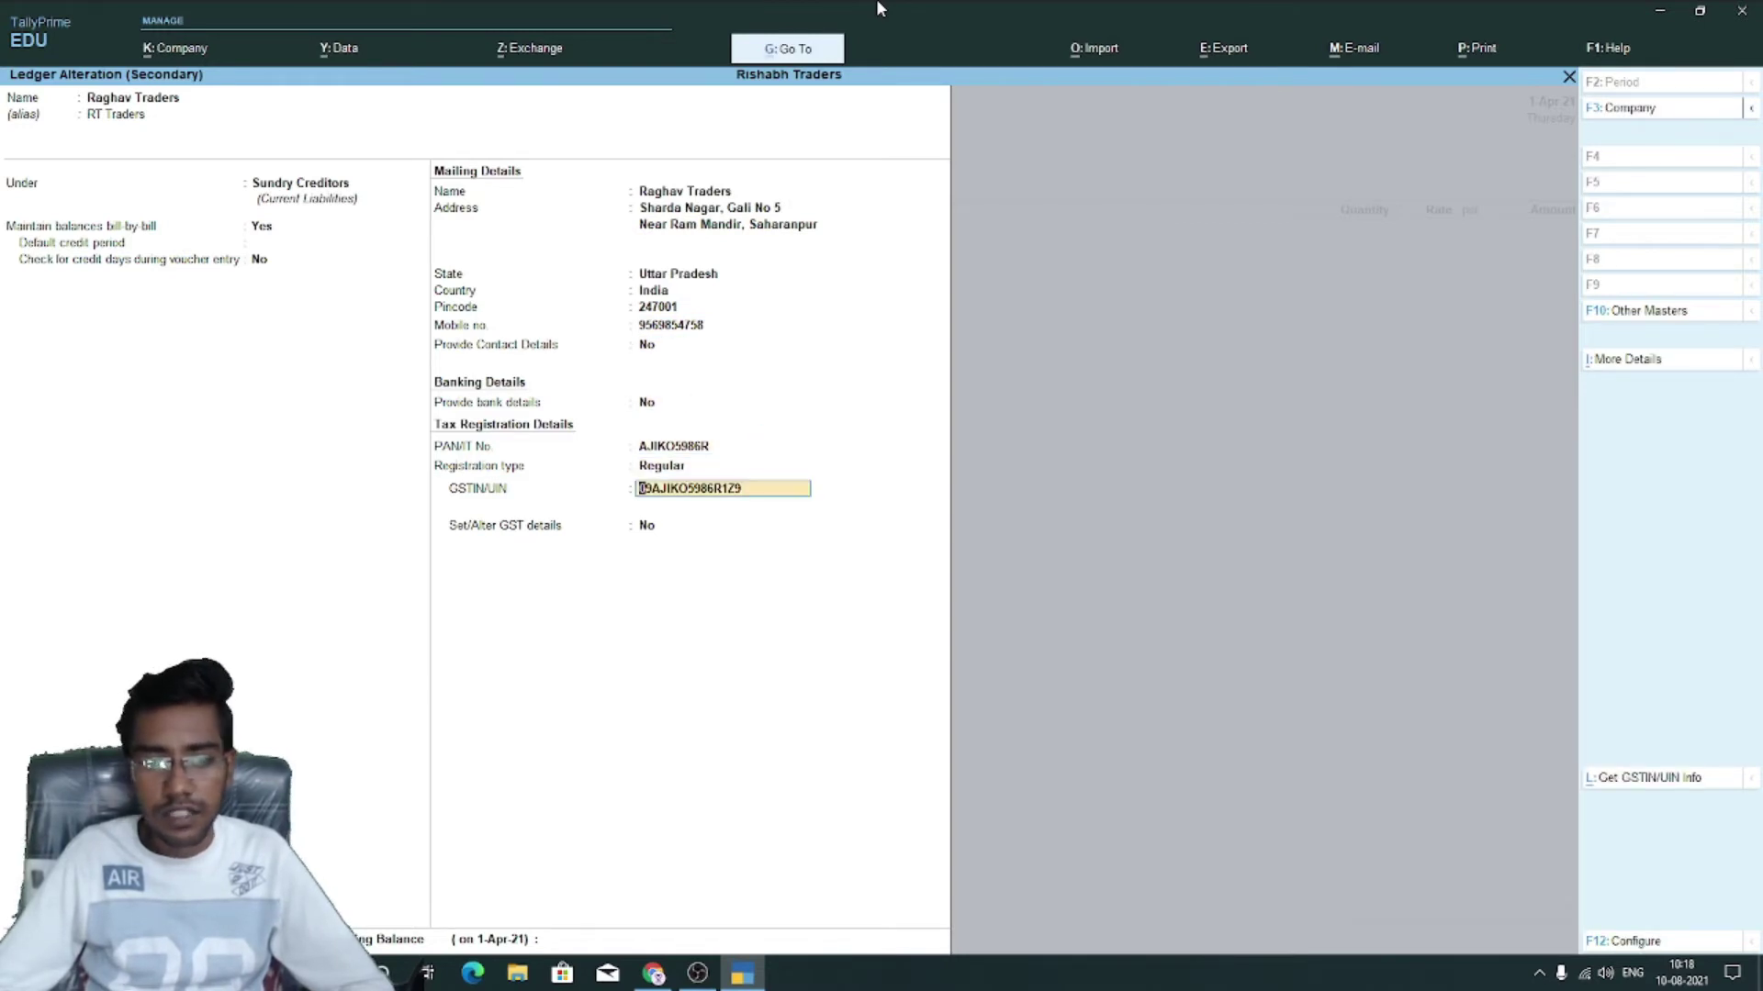
key(Return)
key(Return)
key(Return)
key(Return)
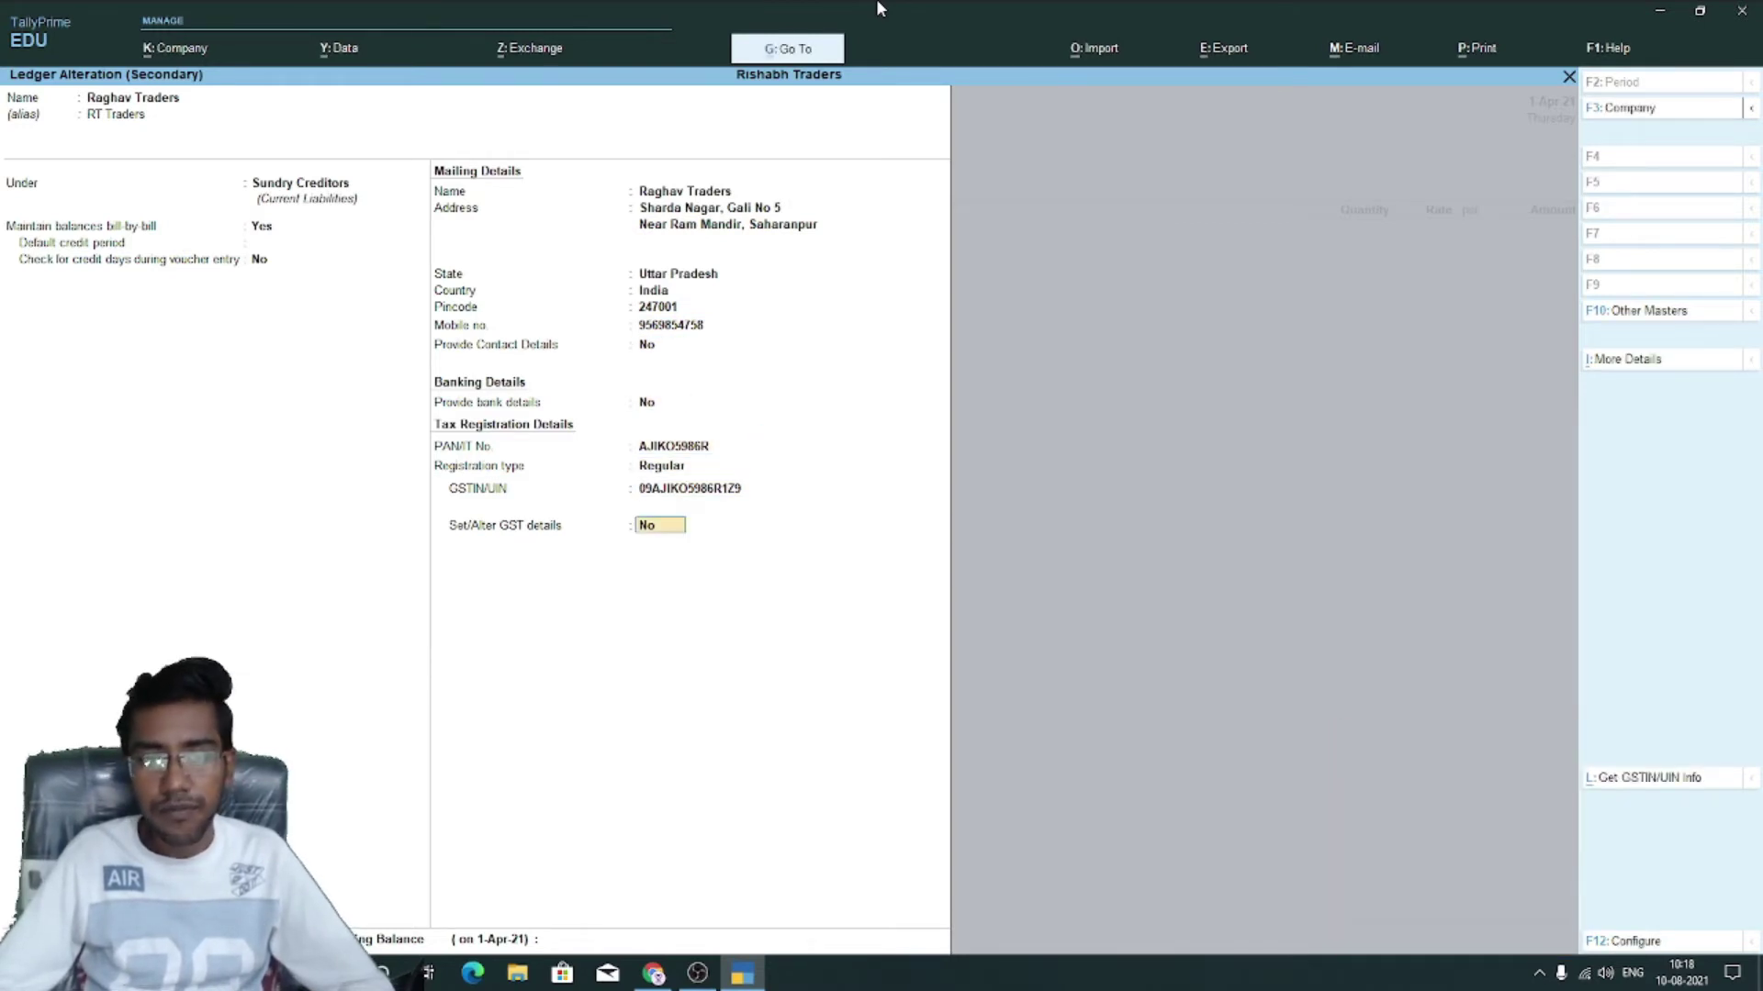
key(Return)
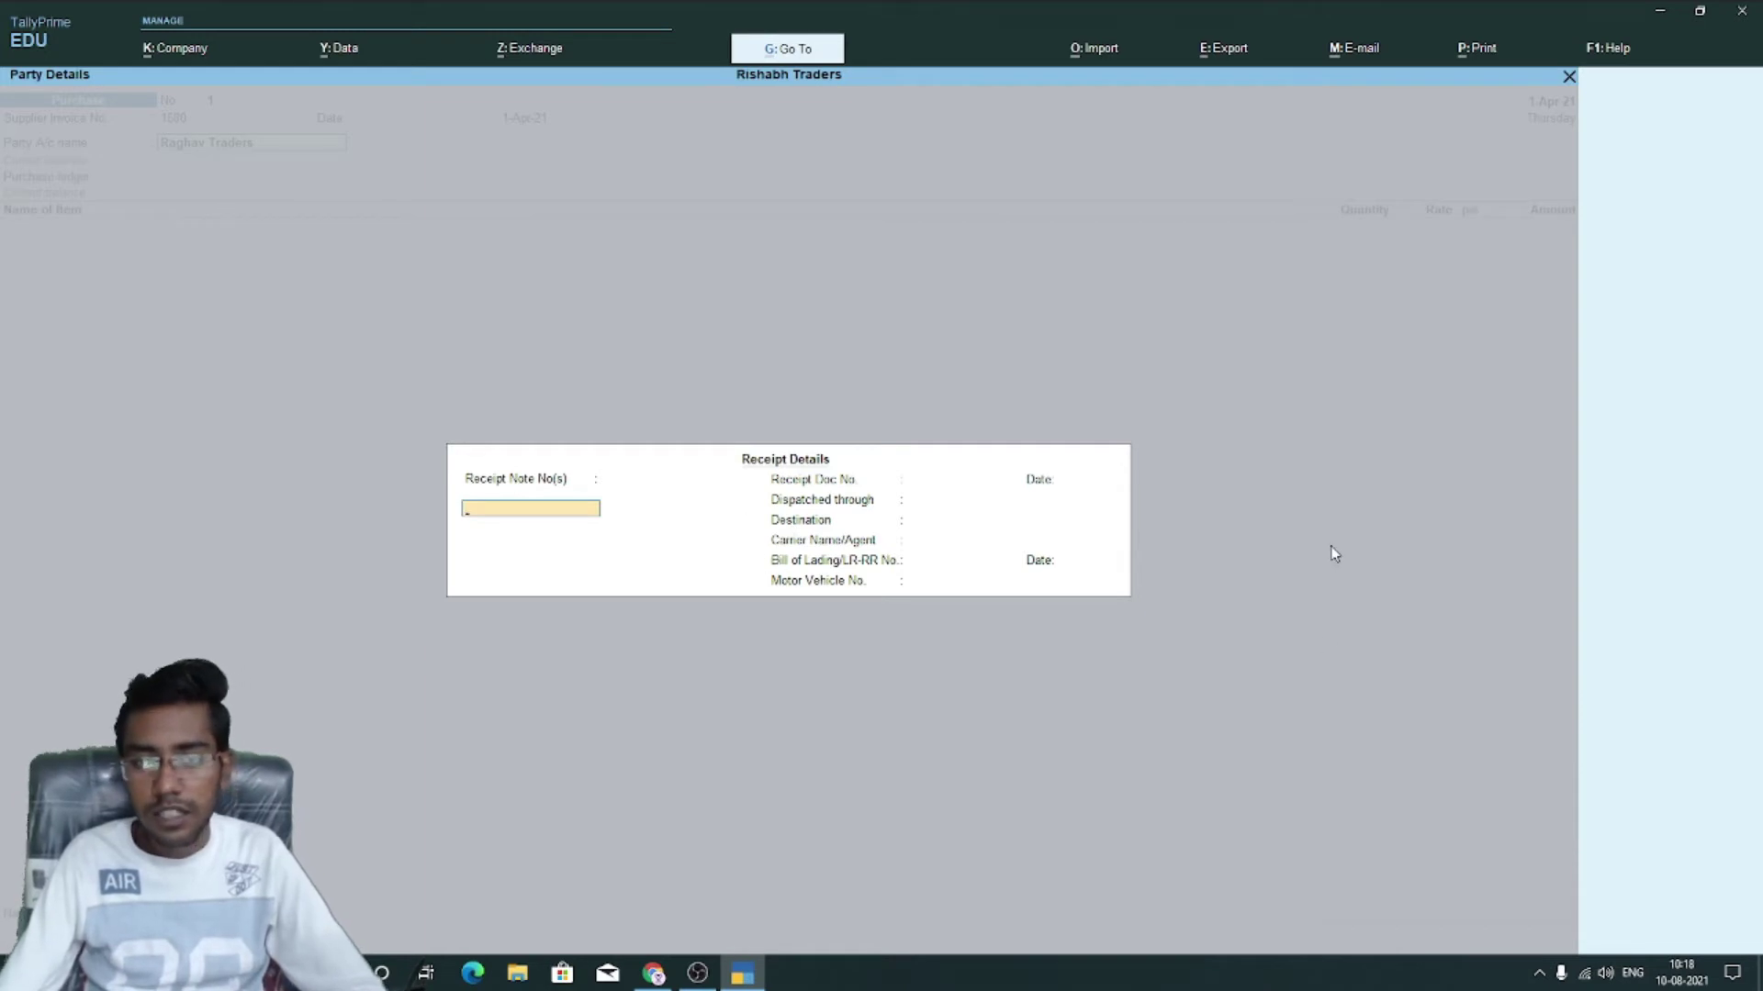
Go through the receipt details of the purchase, leaving all fields blank
key(Return)
key(Return)
key(Return)
key(Return)
key(Return)
key(Return)
key(Return)
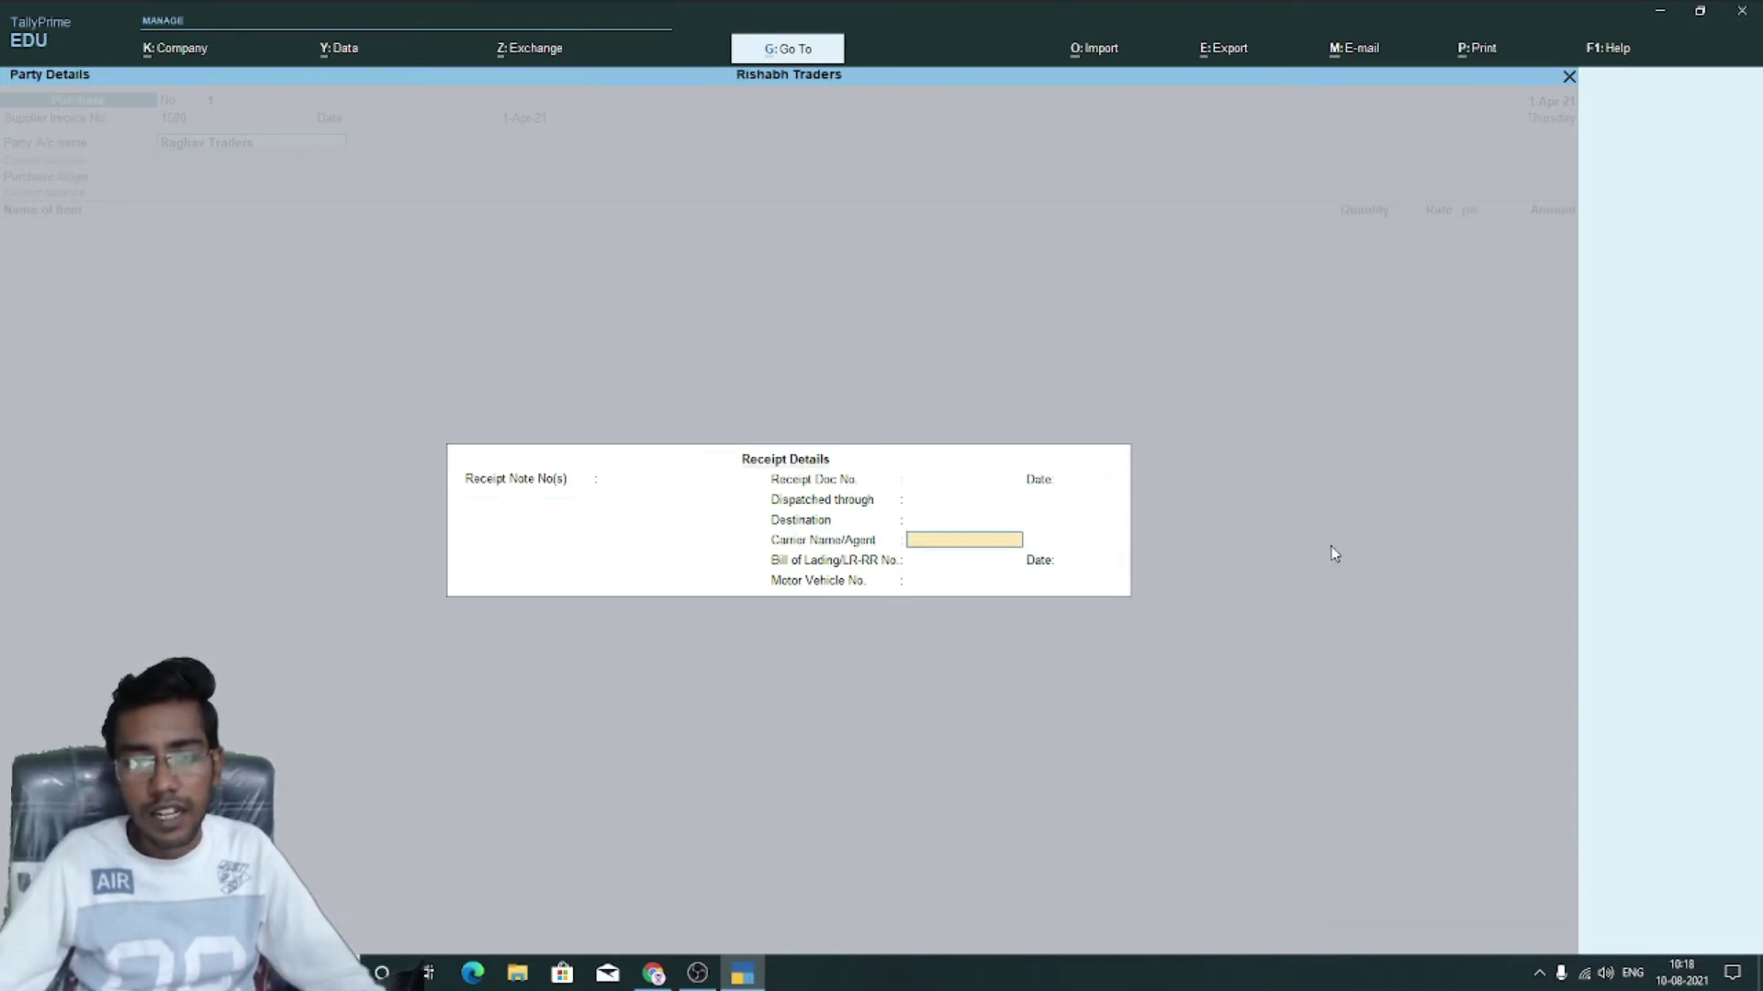
key(Return)
key(Return)
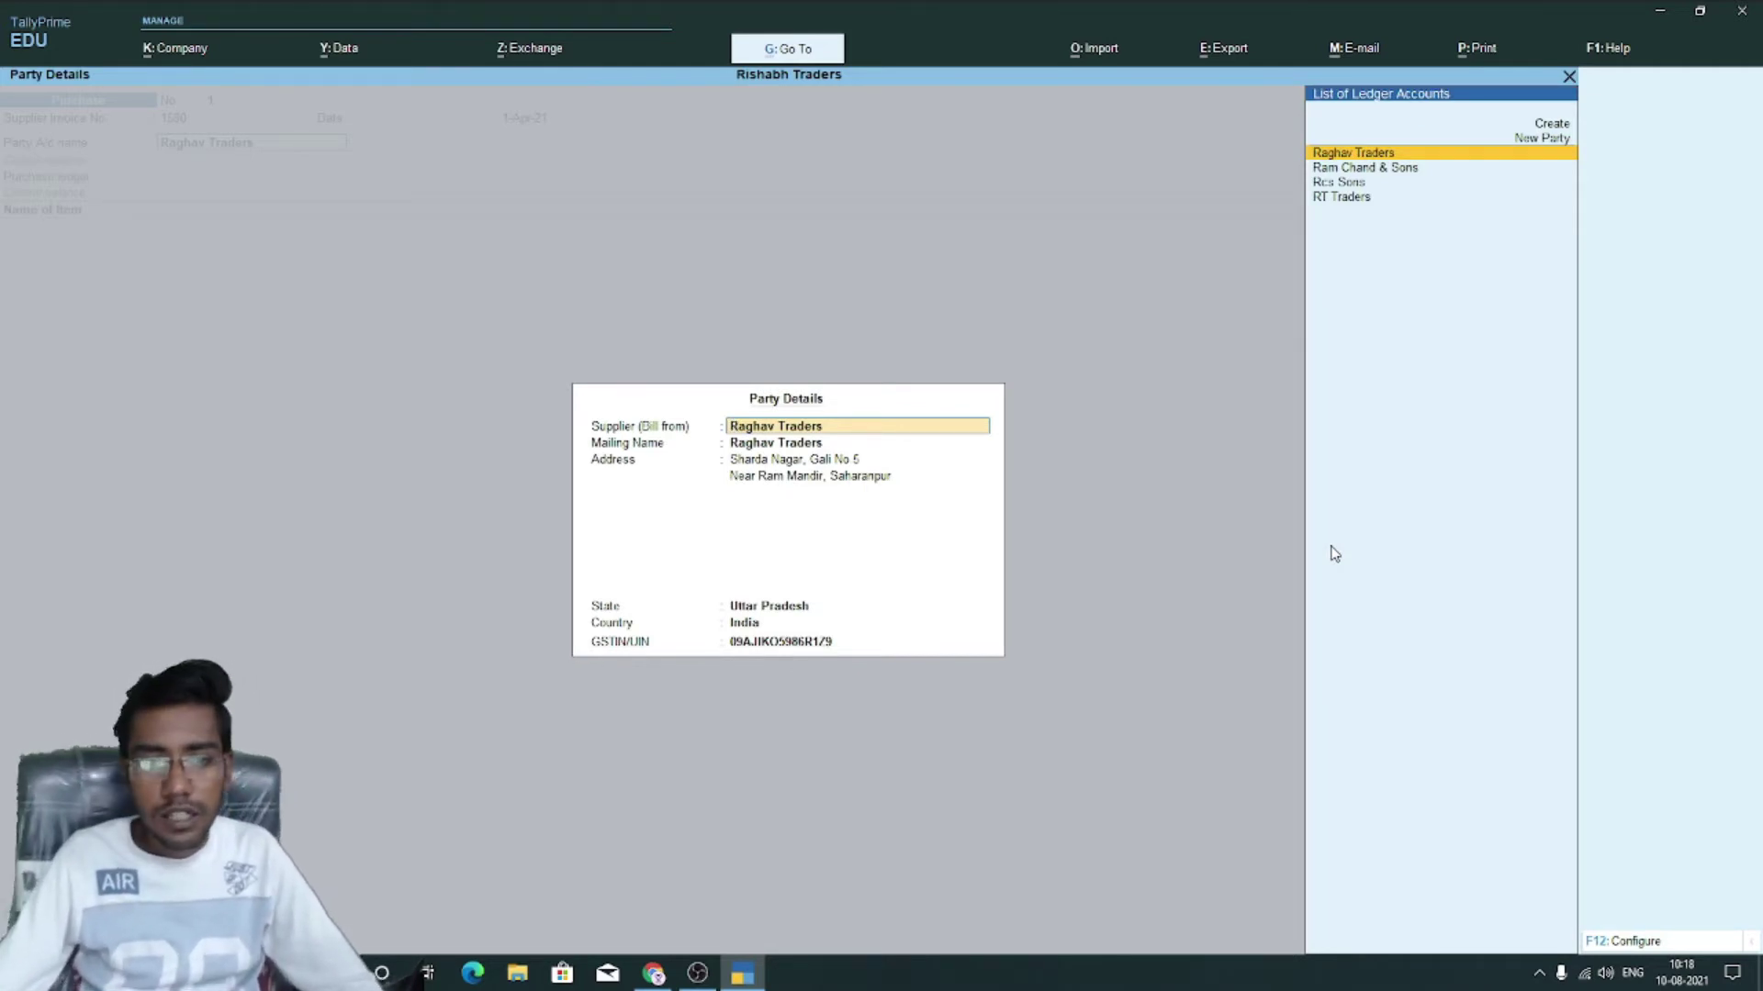
Accept the party details with Raghav Traders as supplier and Uttar Pradesh as state, and choose Purchase as the purchase ledger
key(Return)
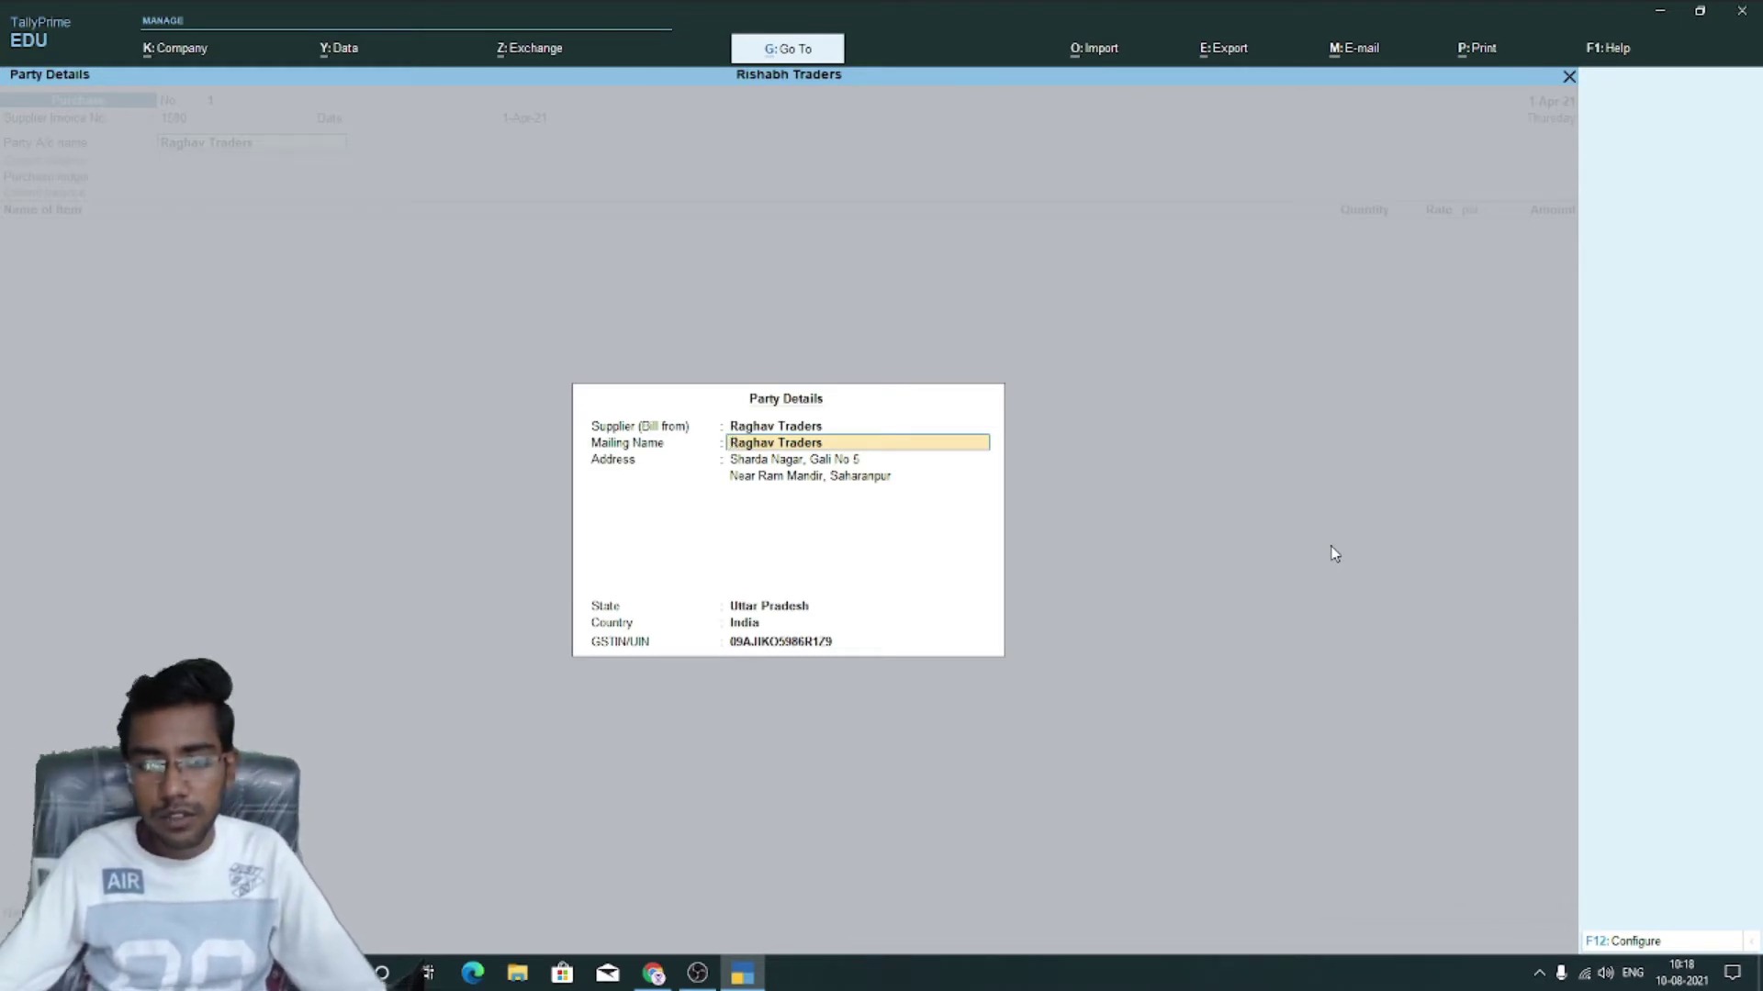
key(Return)
key(Return)
key(Return)
key(Return)
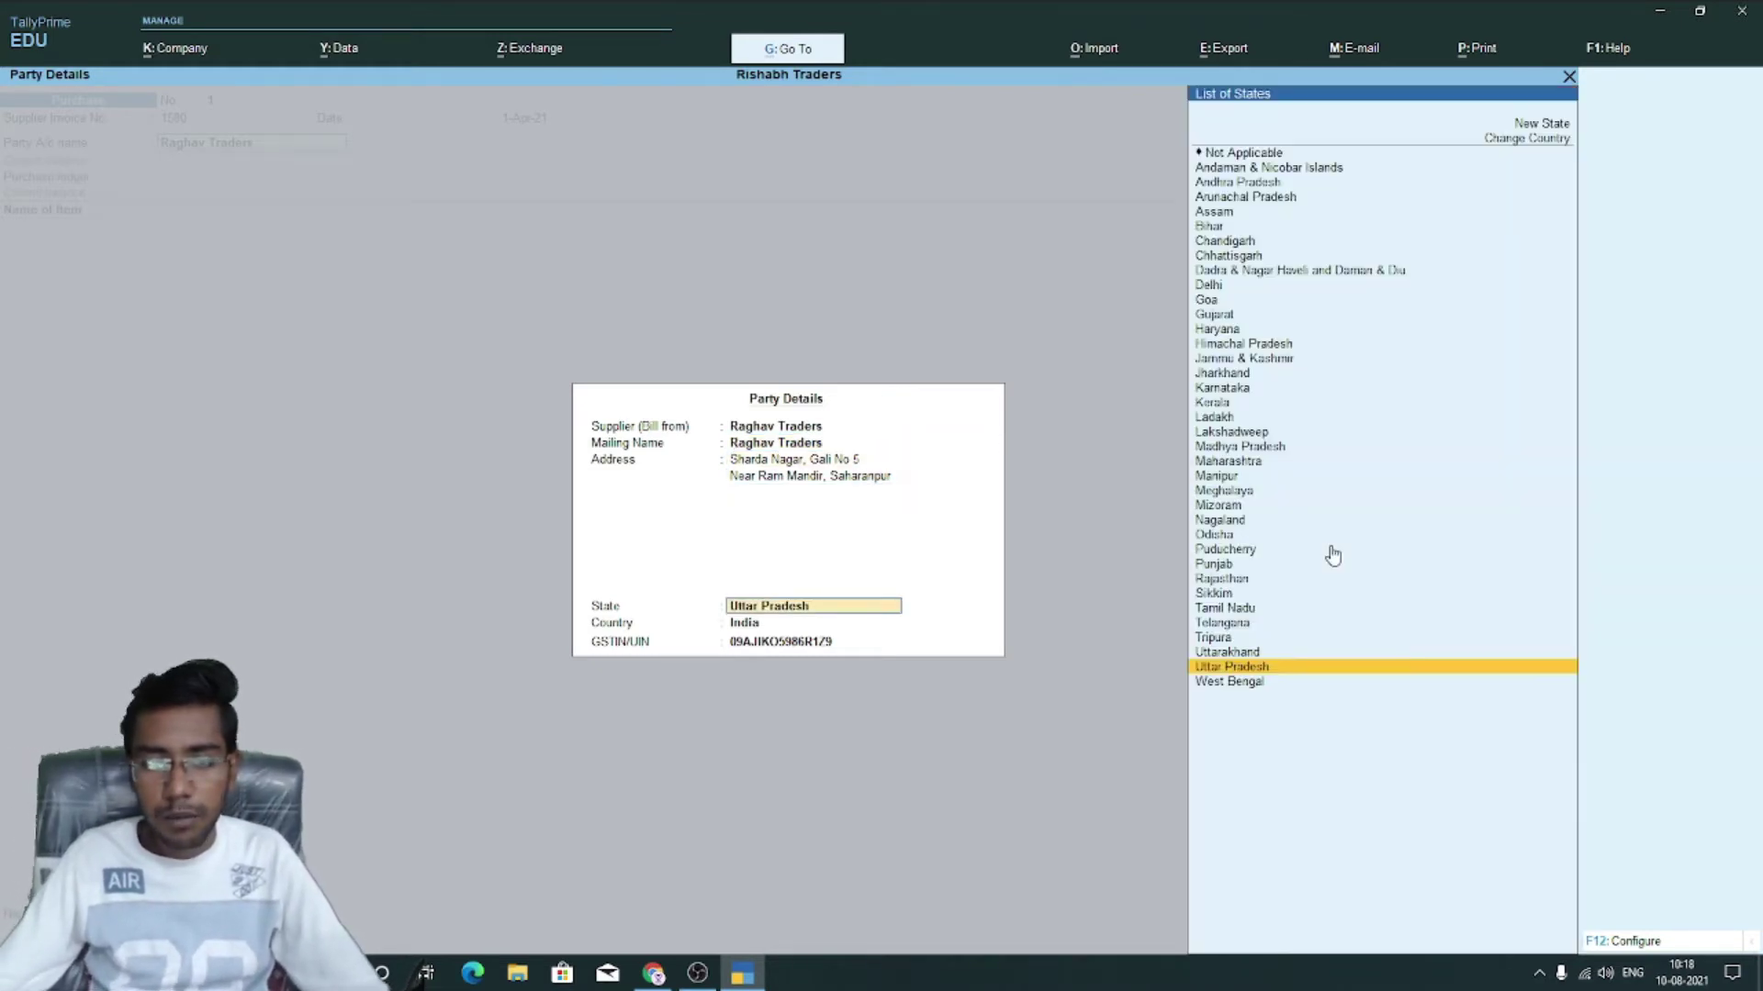
key(Return)
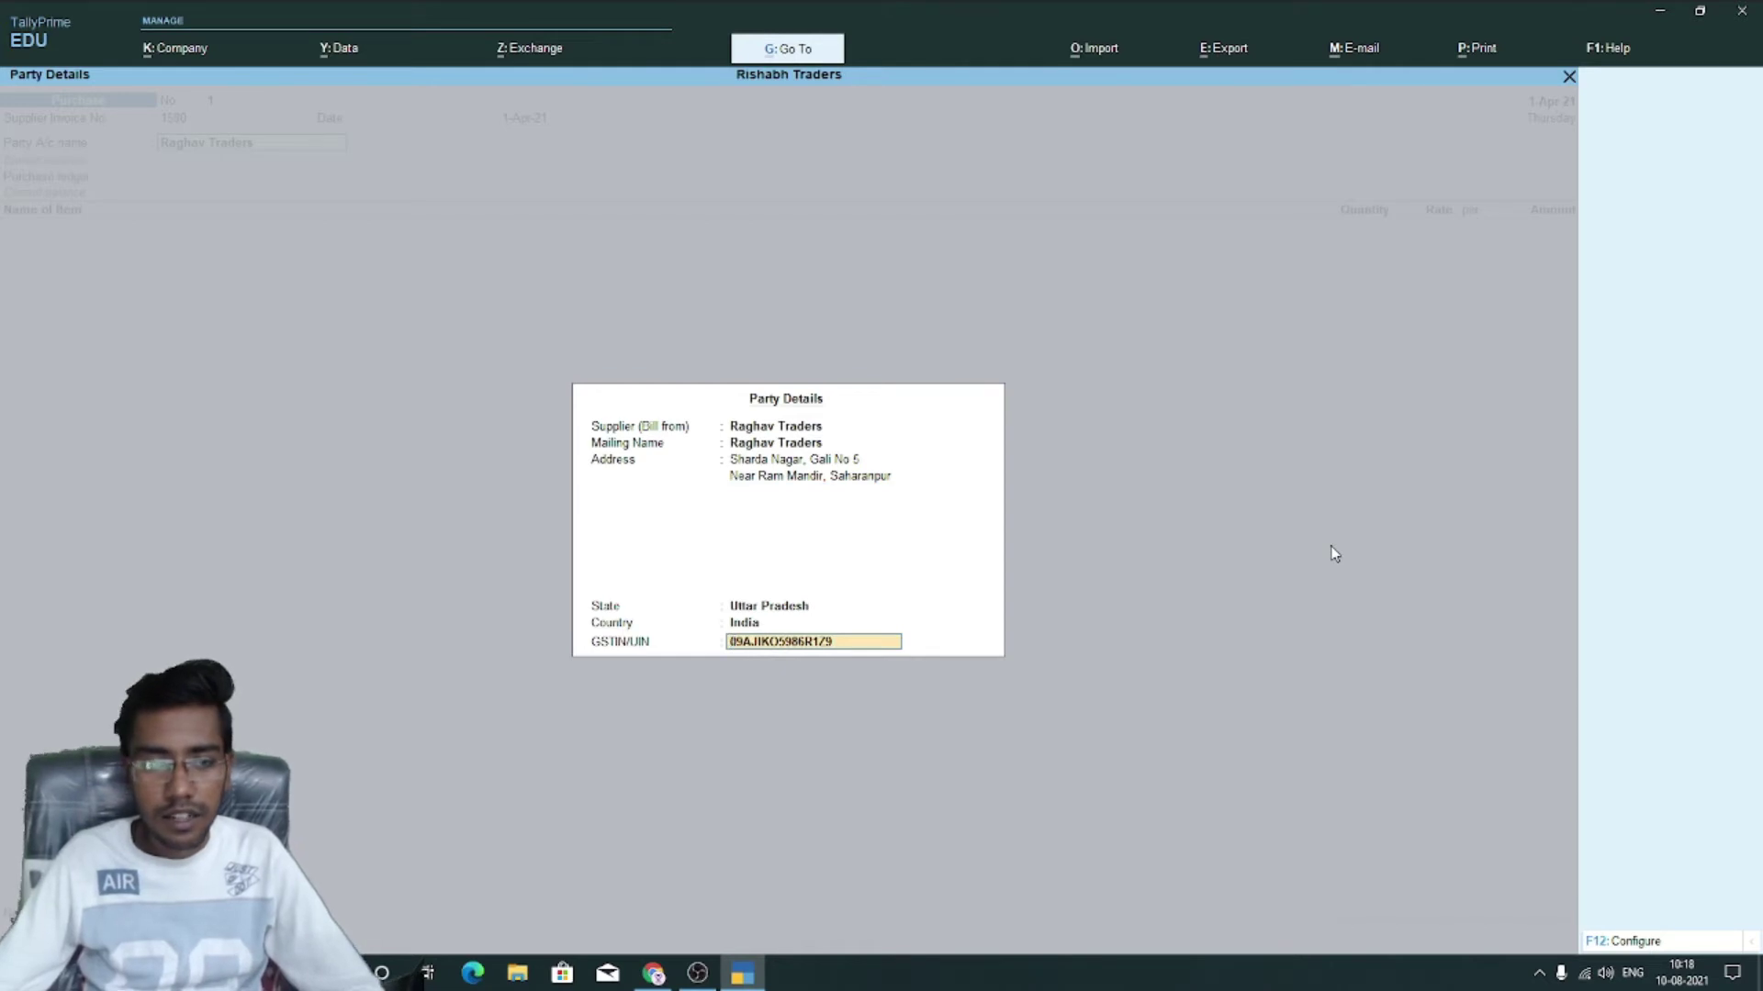
key(Return)
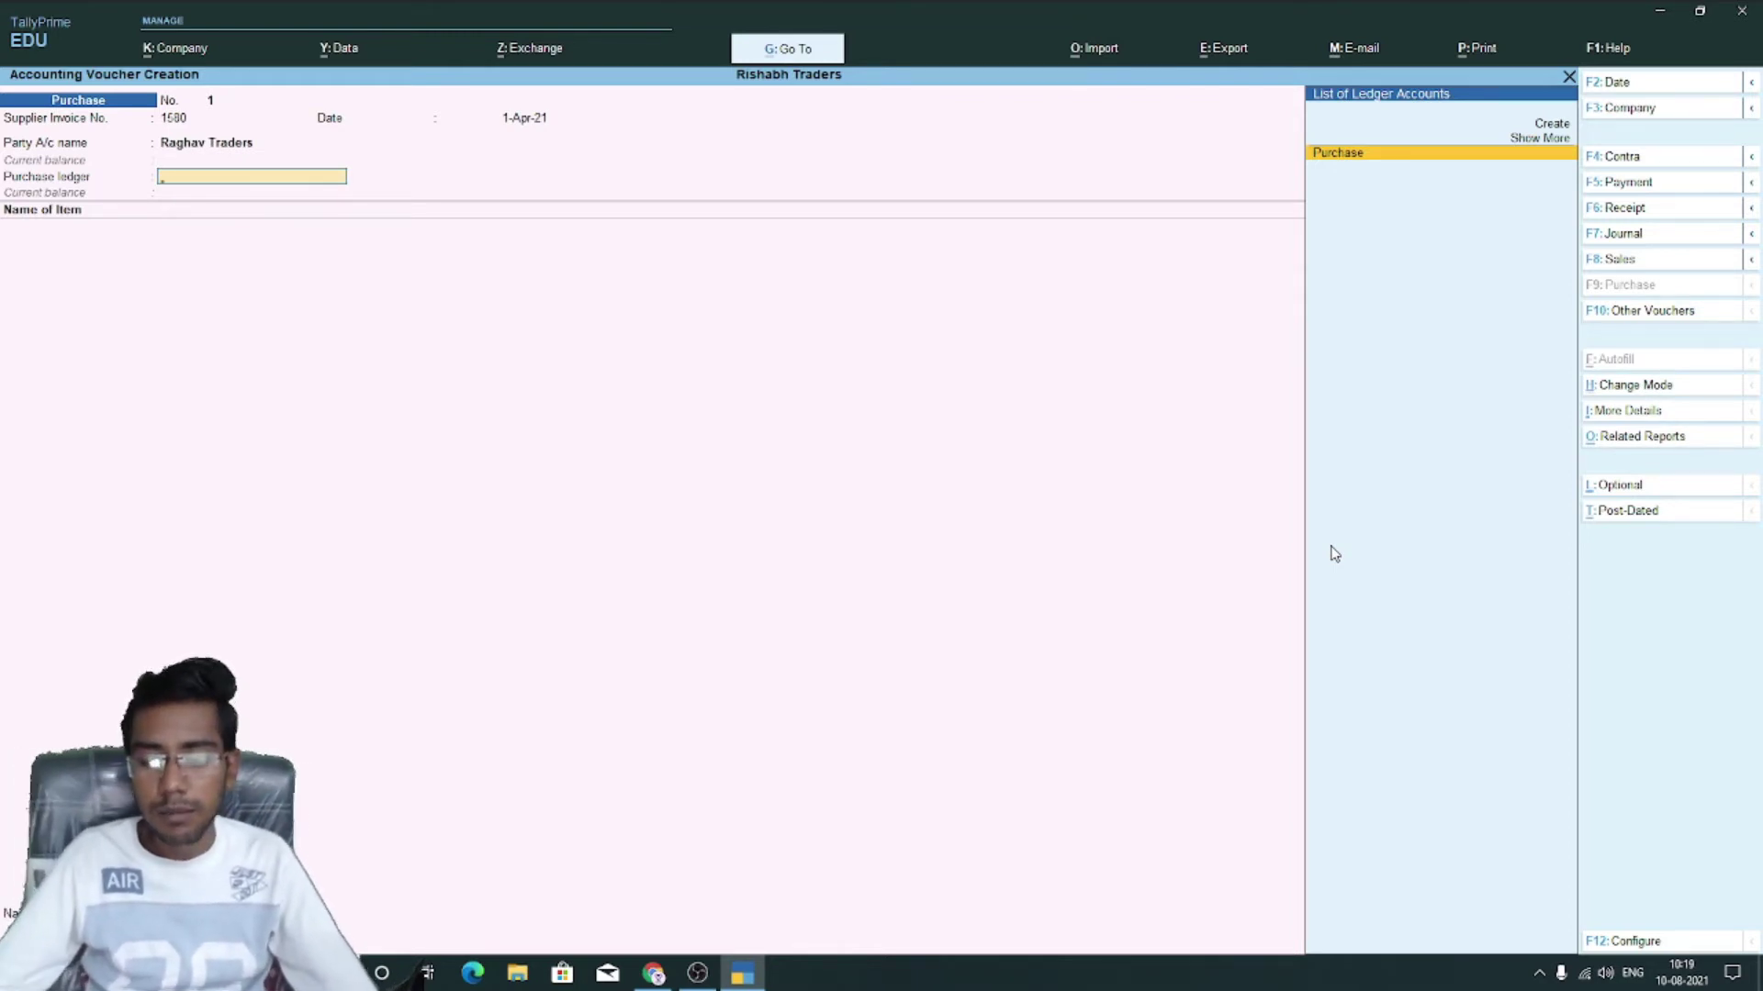
key(Return)
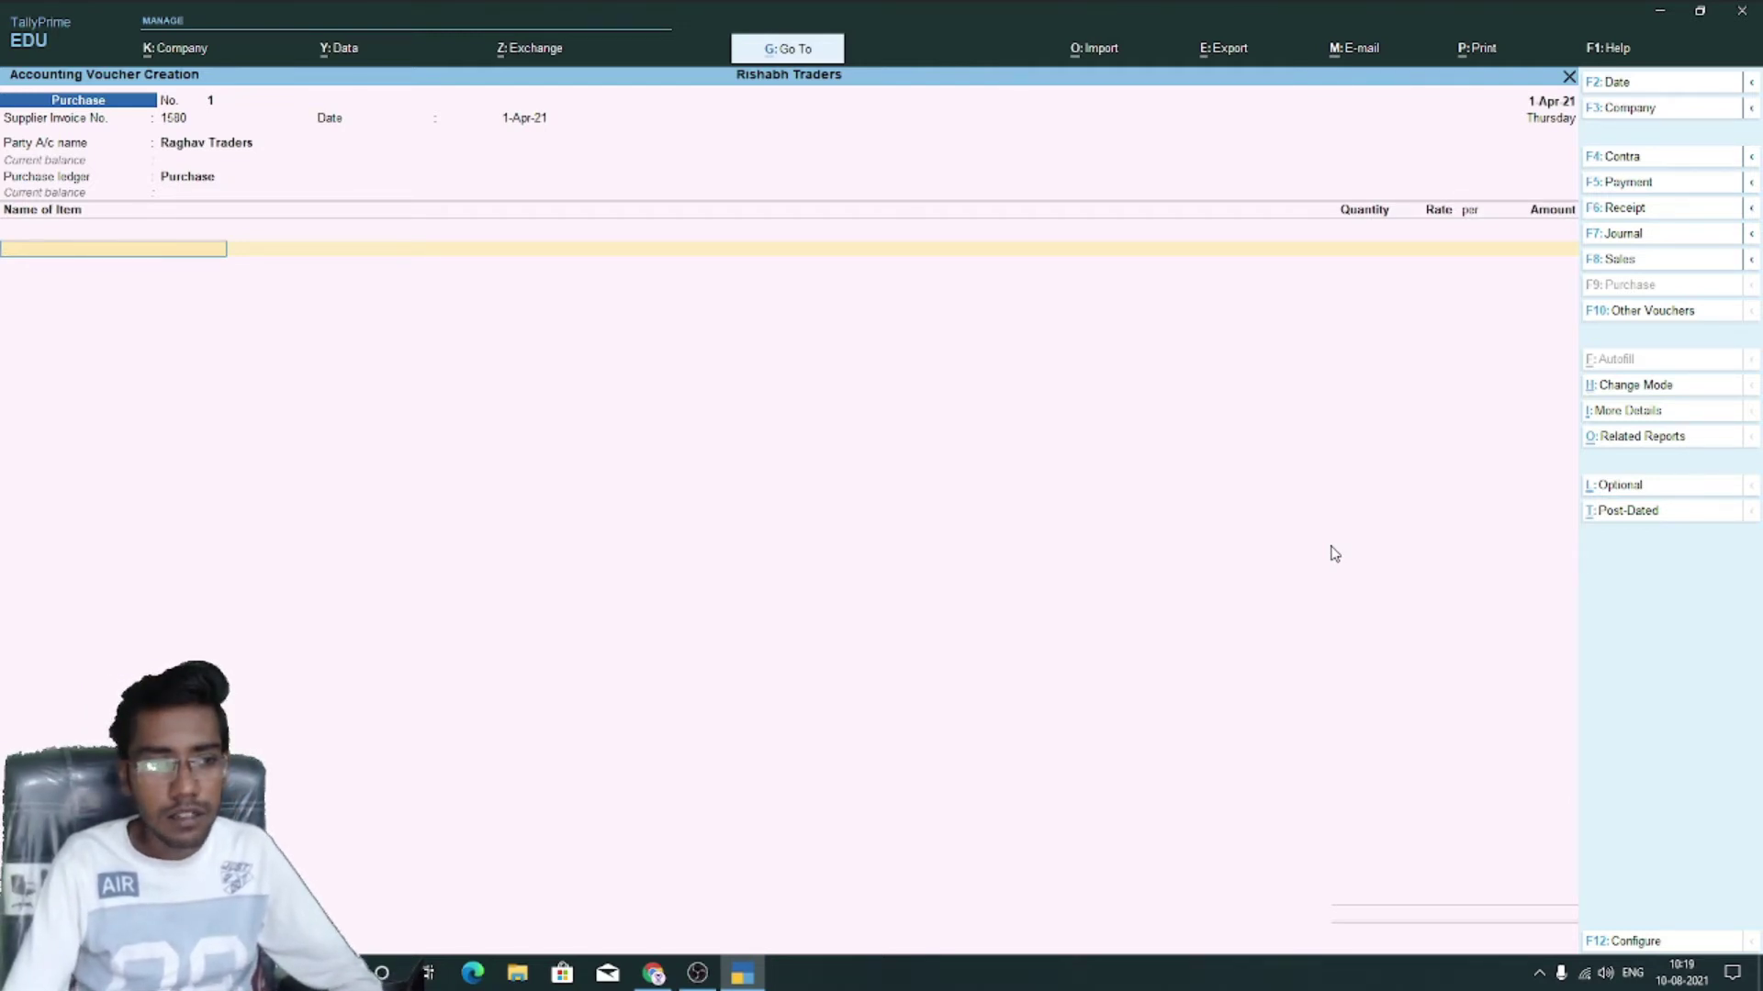
Filter the stock item list by the letters J, T and O in turn, clearing the entry each time
text(J)
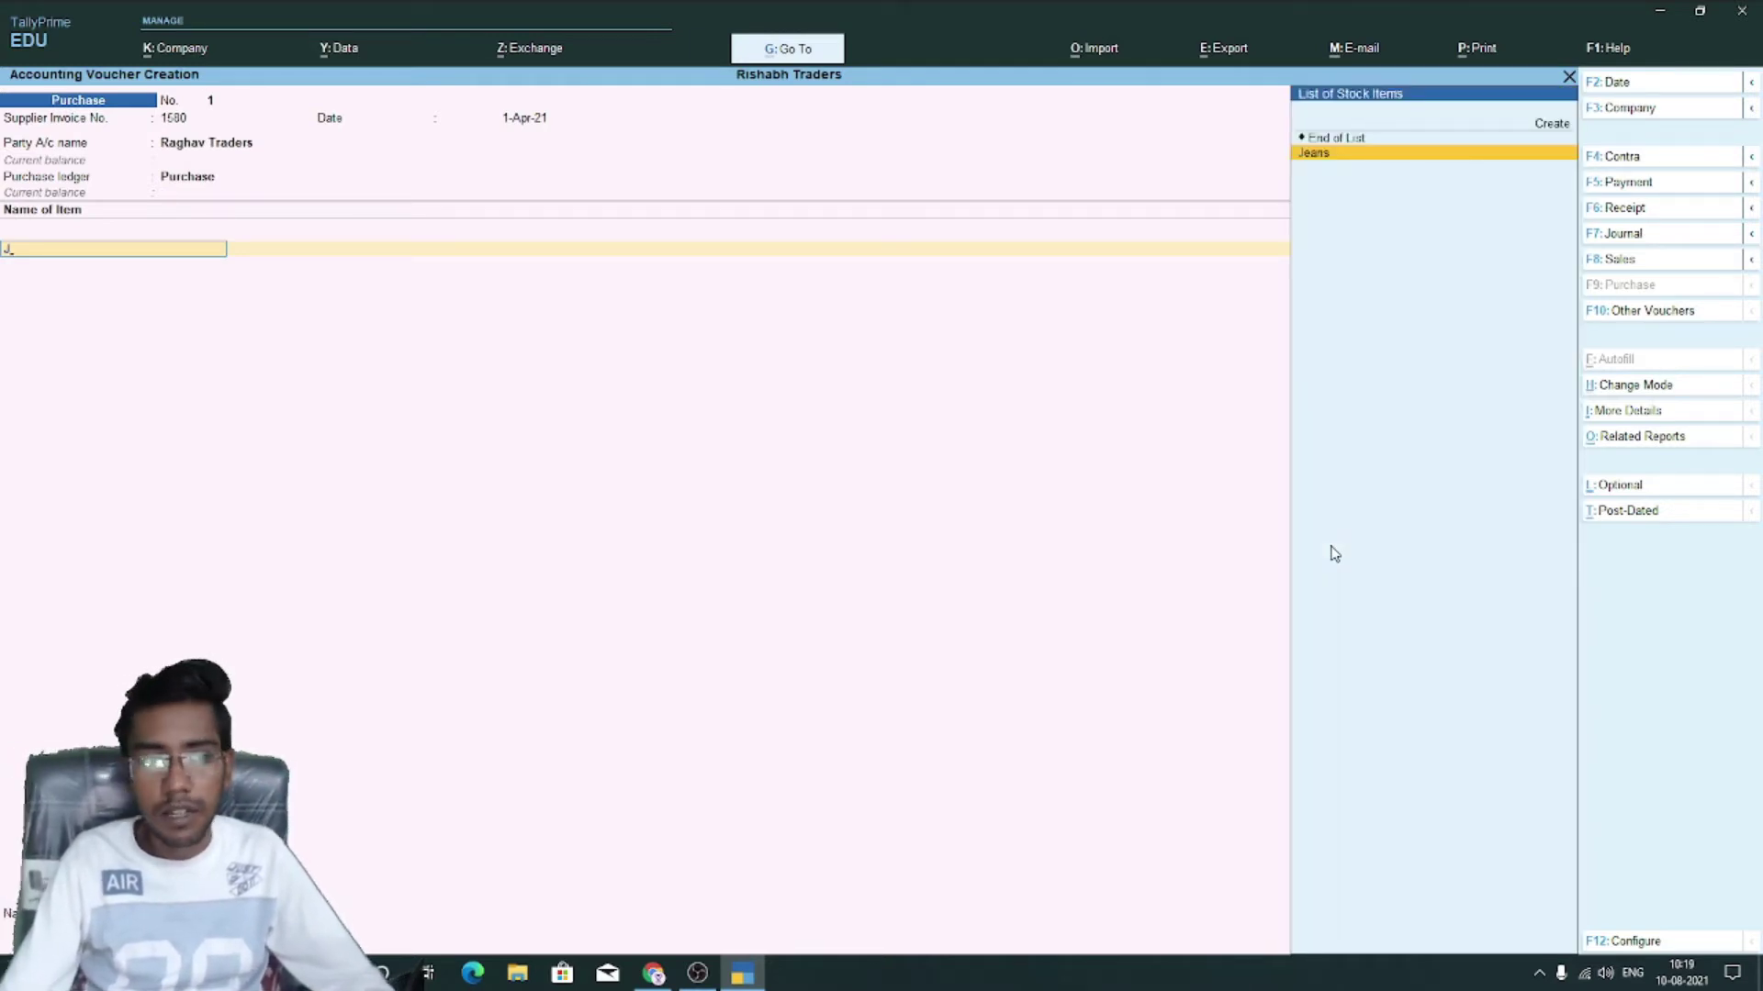
key(BackSpace)
key(BackSpace)
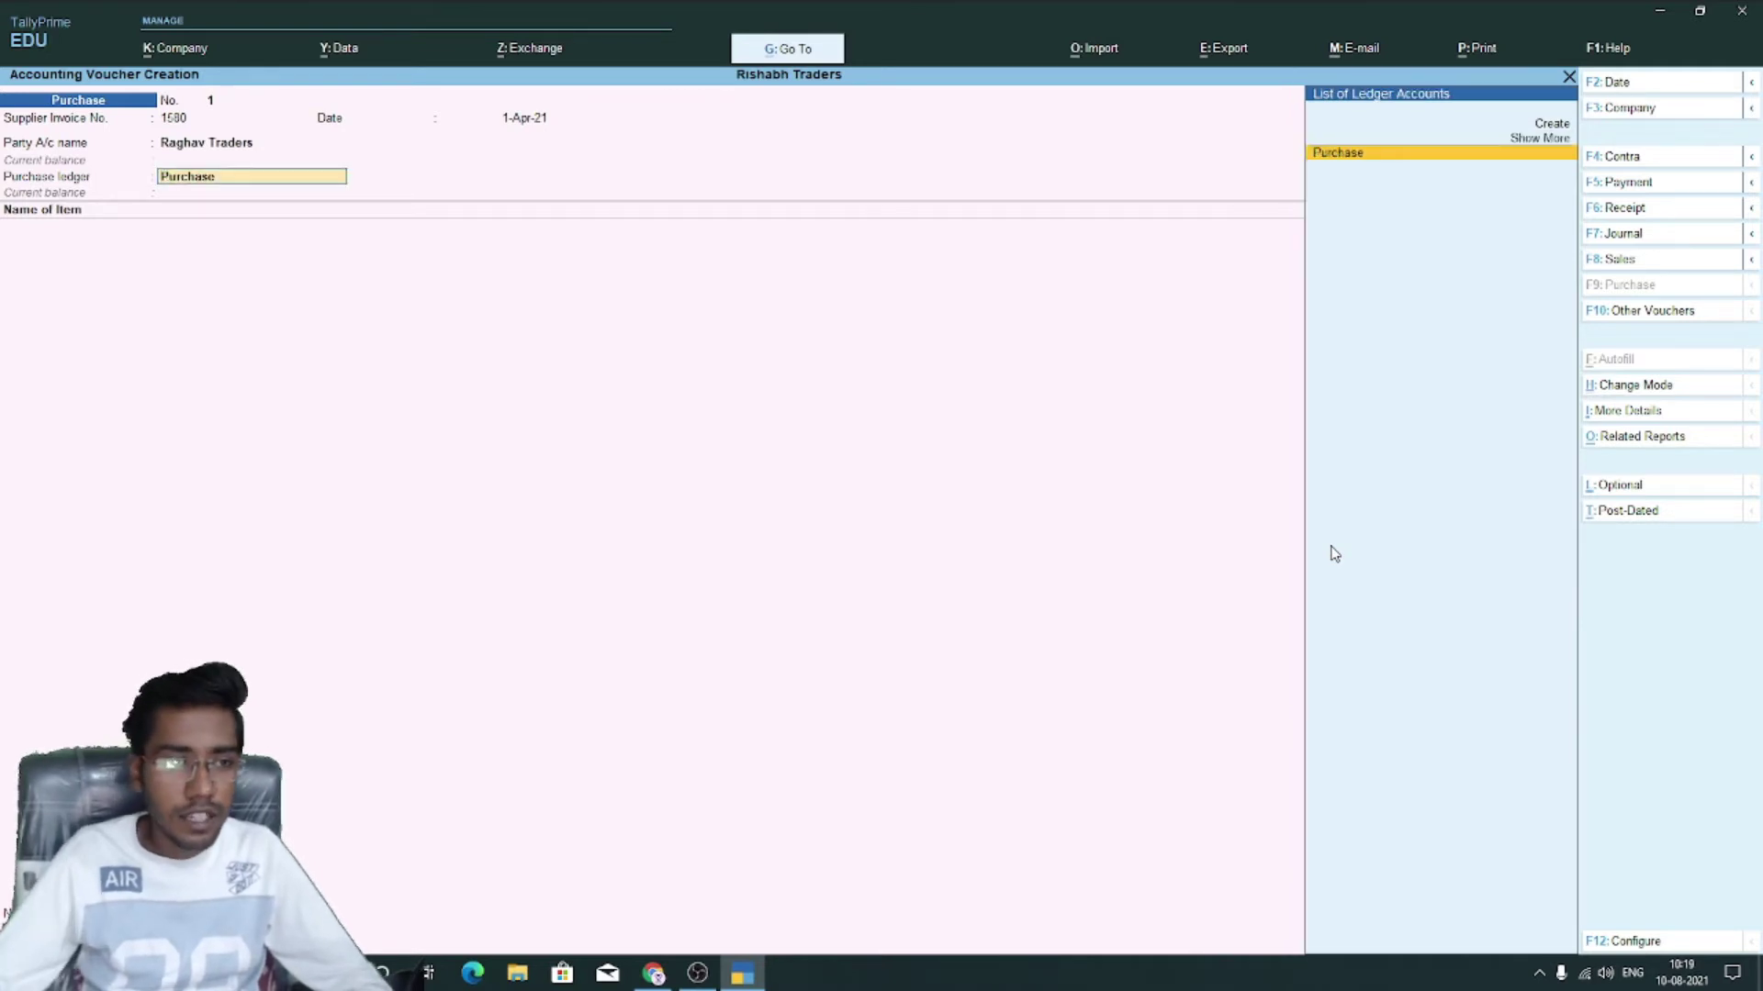
key(Return)
text(T)
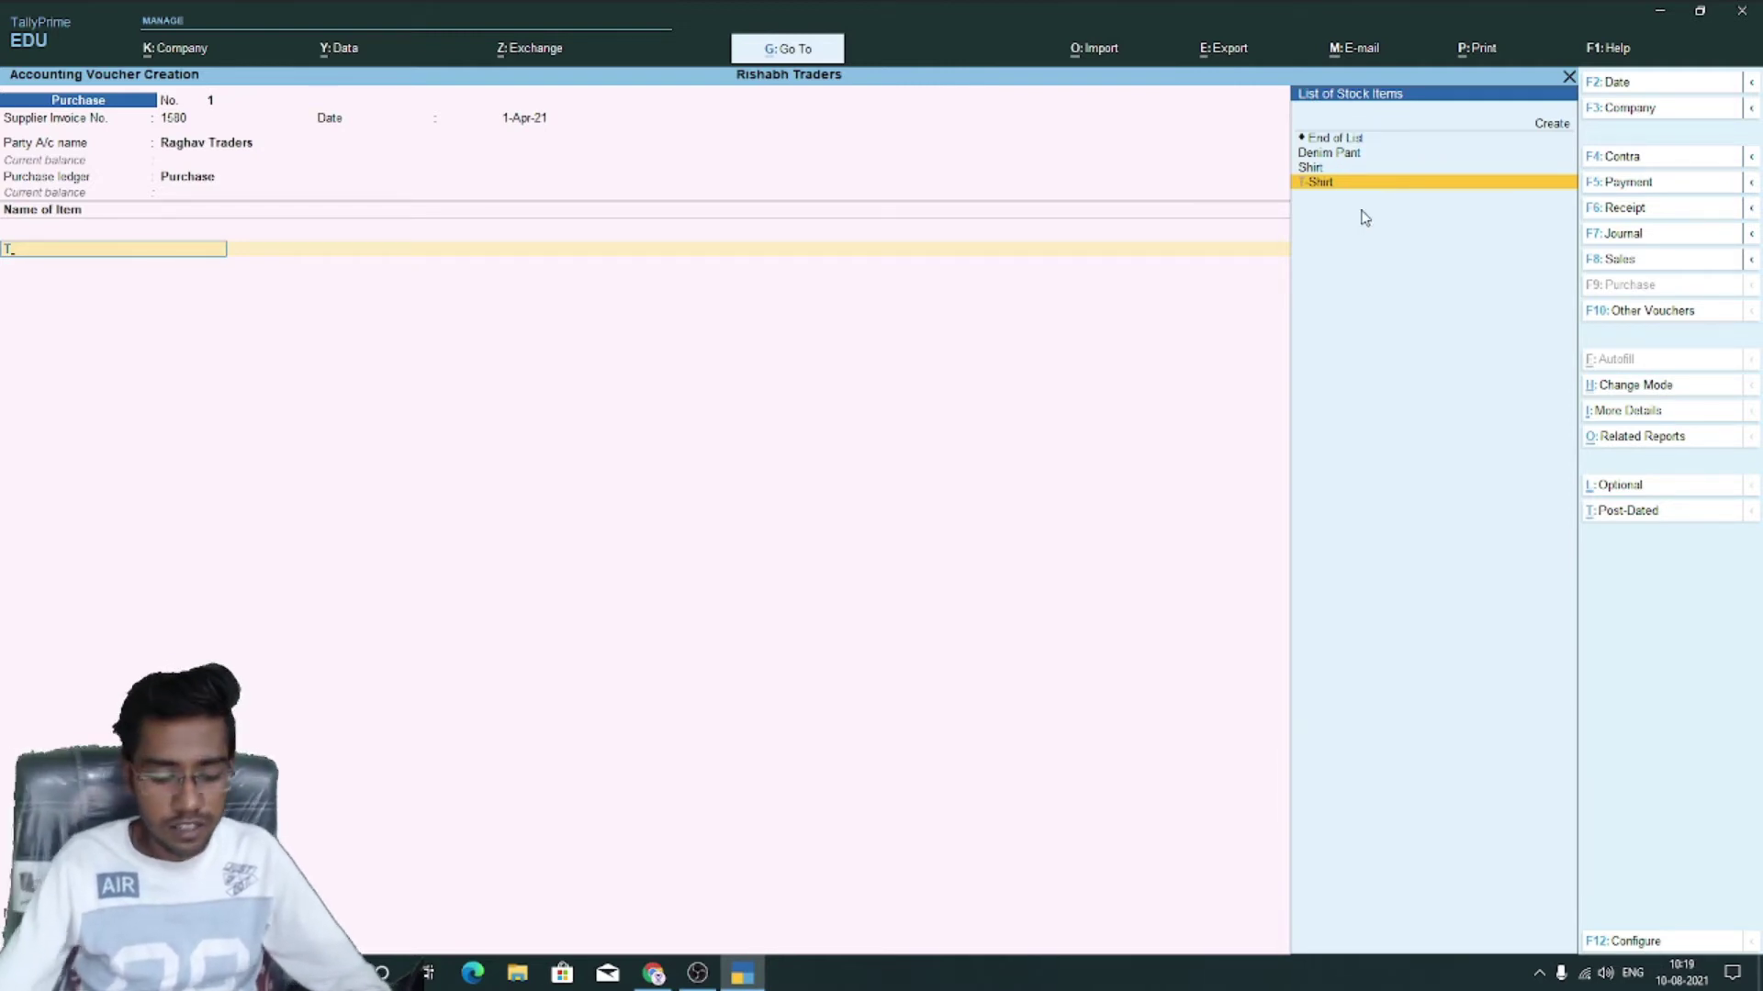
key(BackSpace)
text(O)
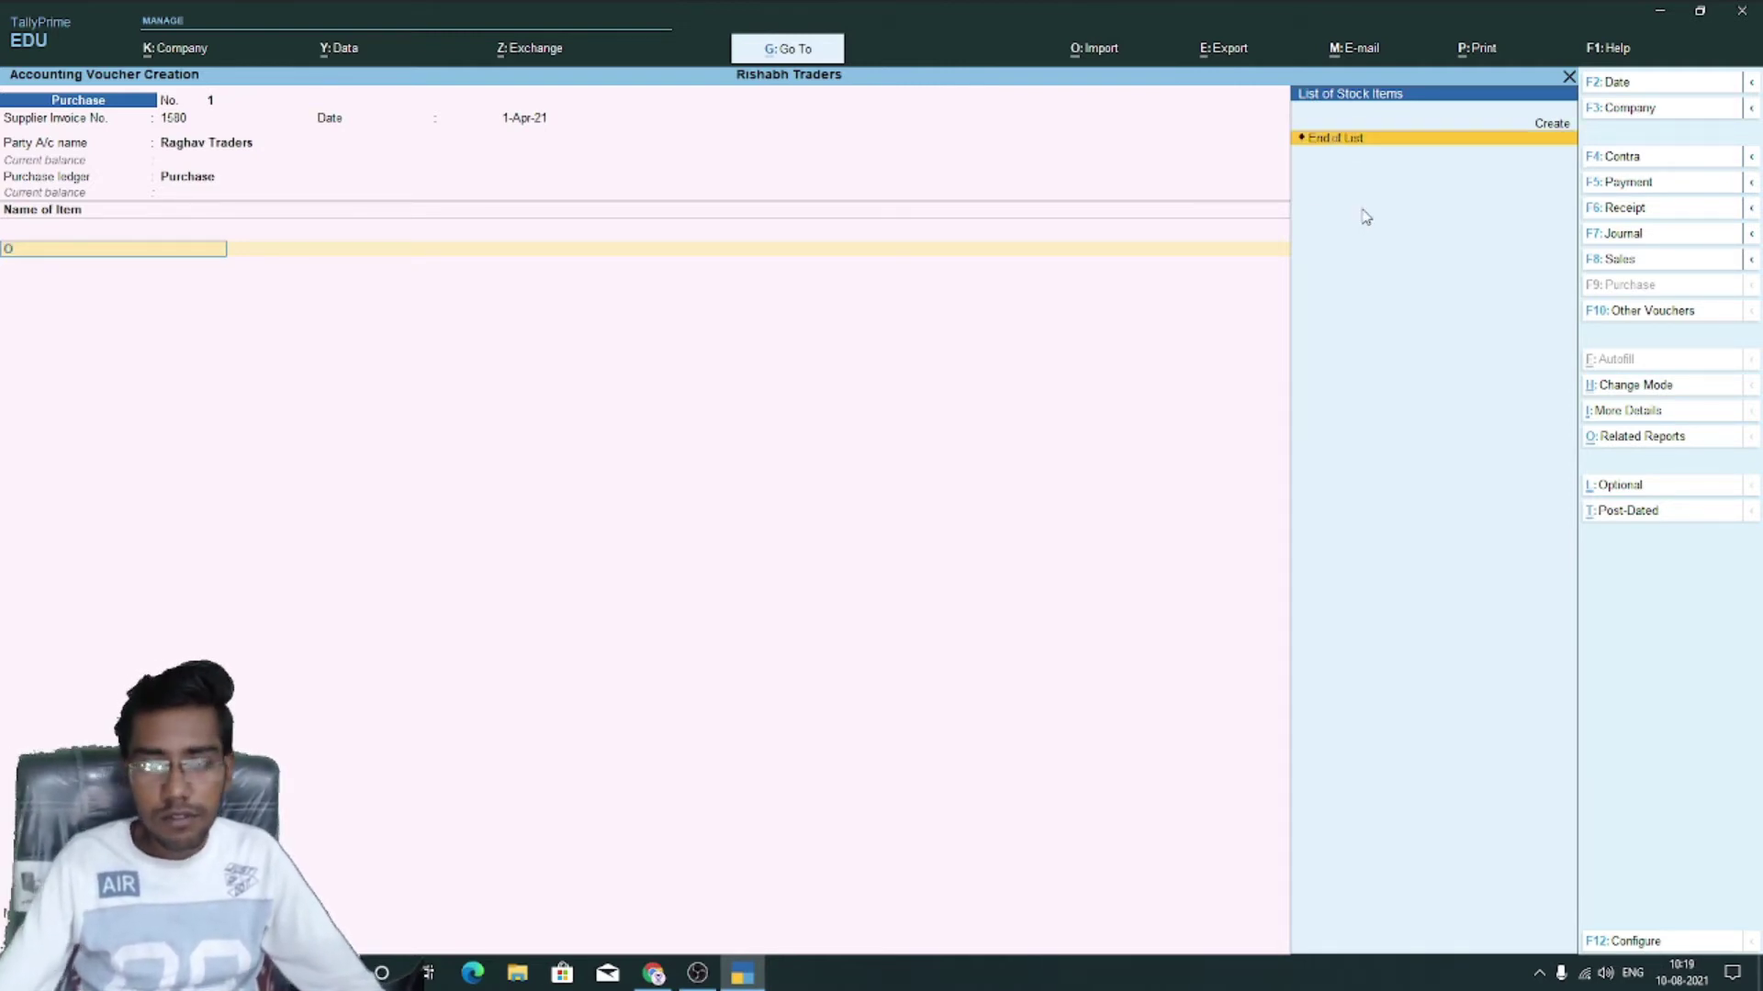
key(BackSpace)
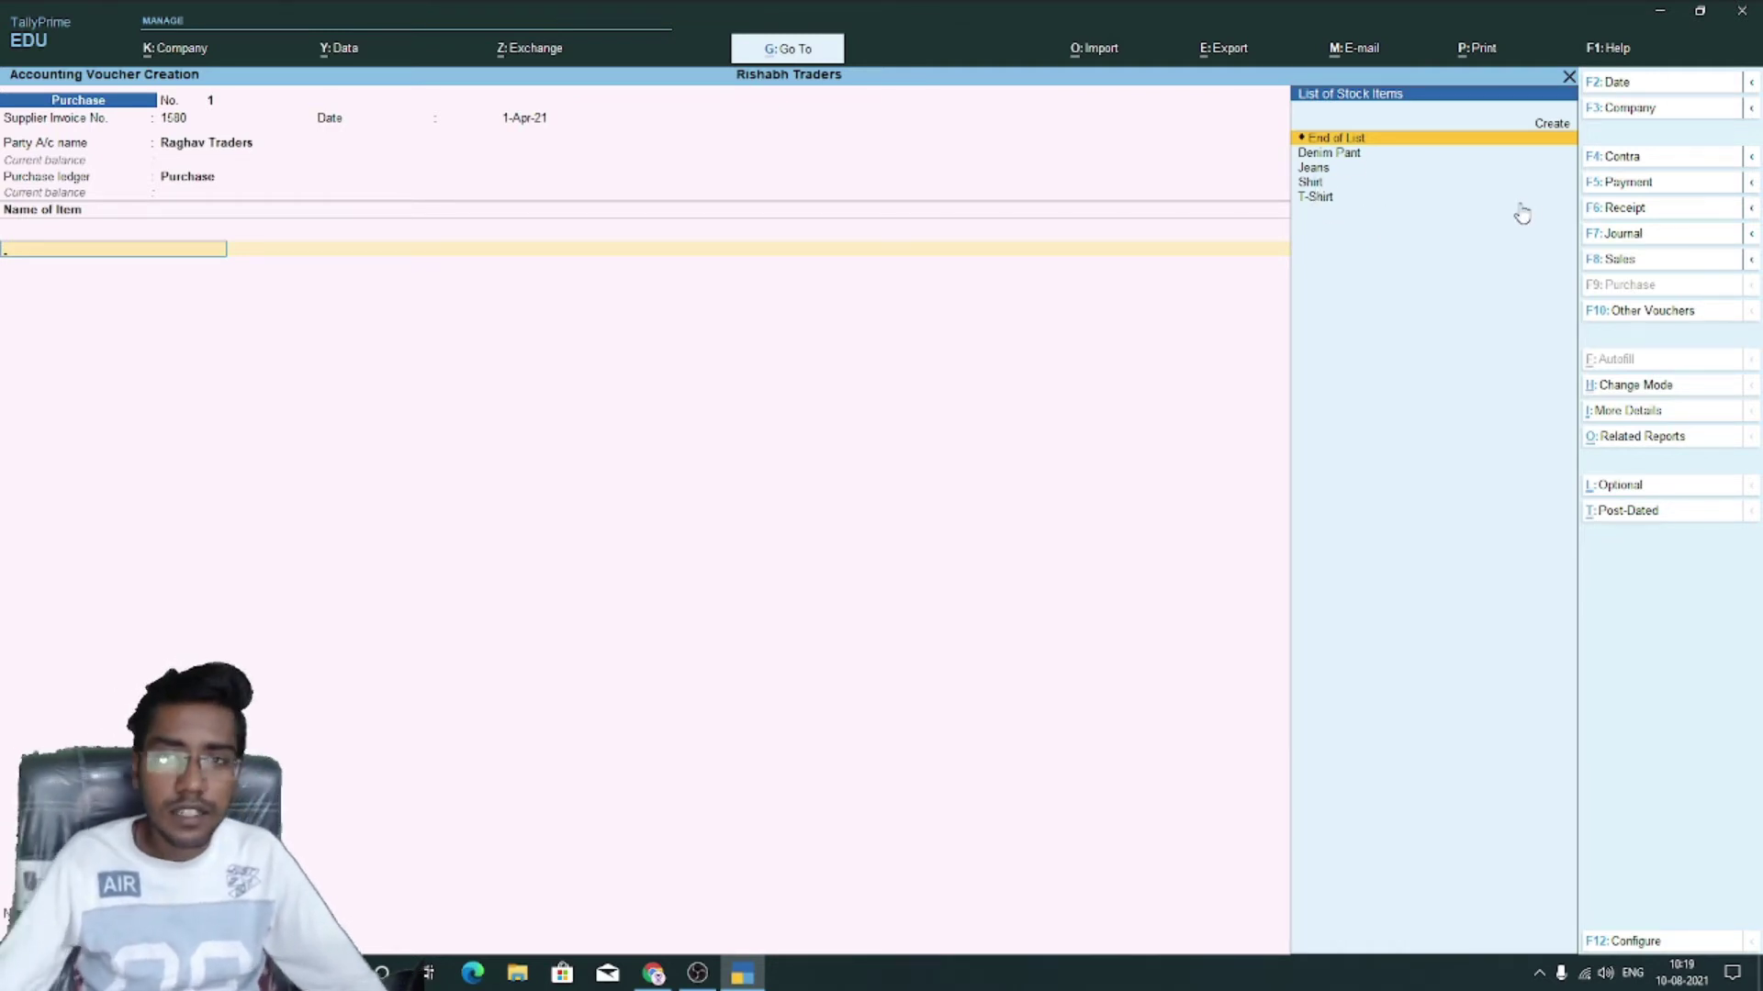
Select Denim Pant as the stock item on the first line of the purchase voucher
key(Down)
key(Down)
key(Down)
key(Up)
key(Up)
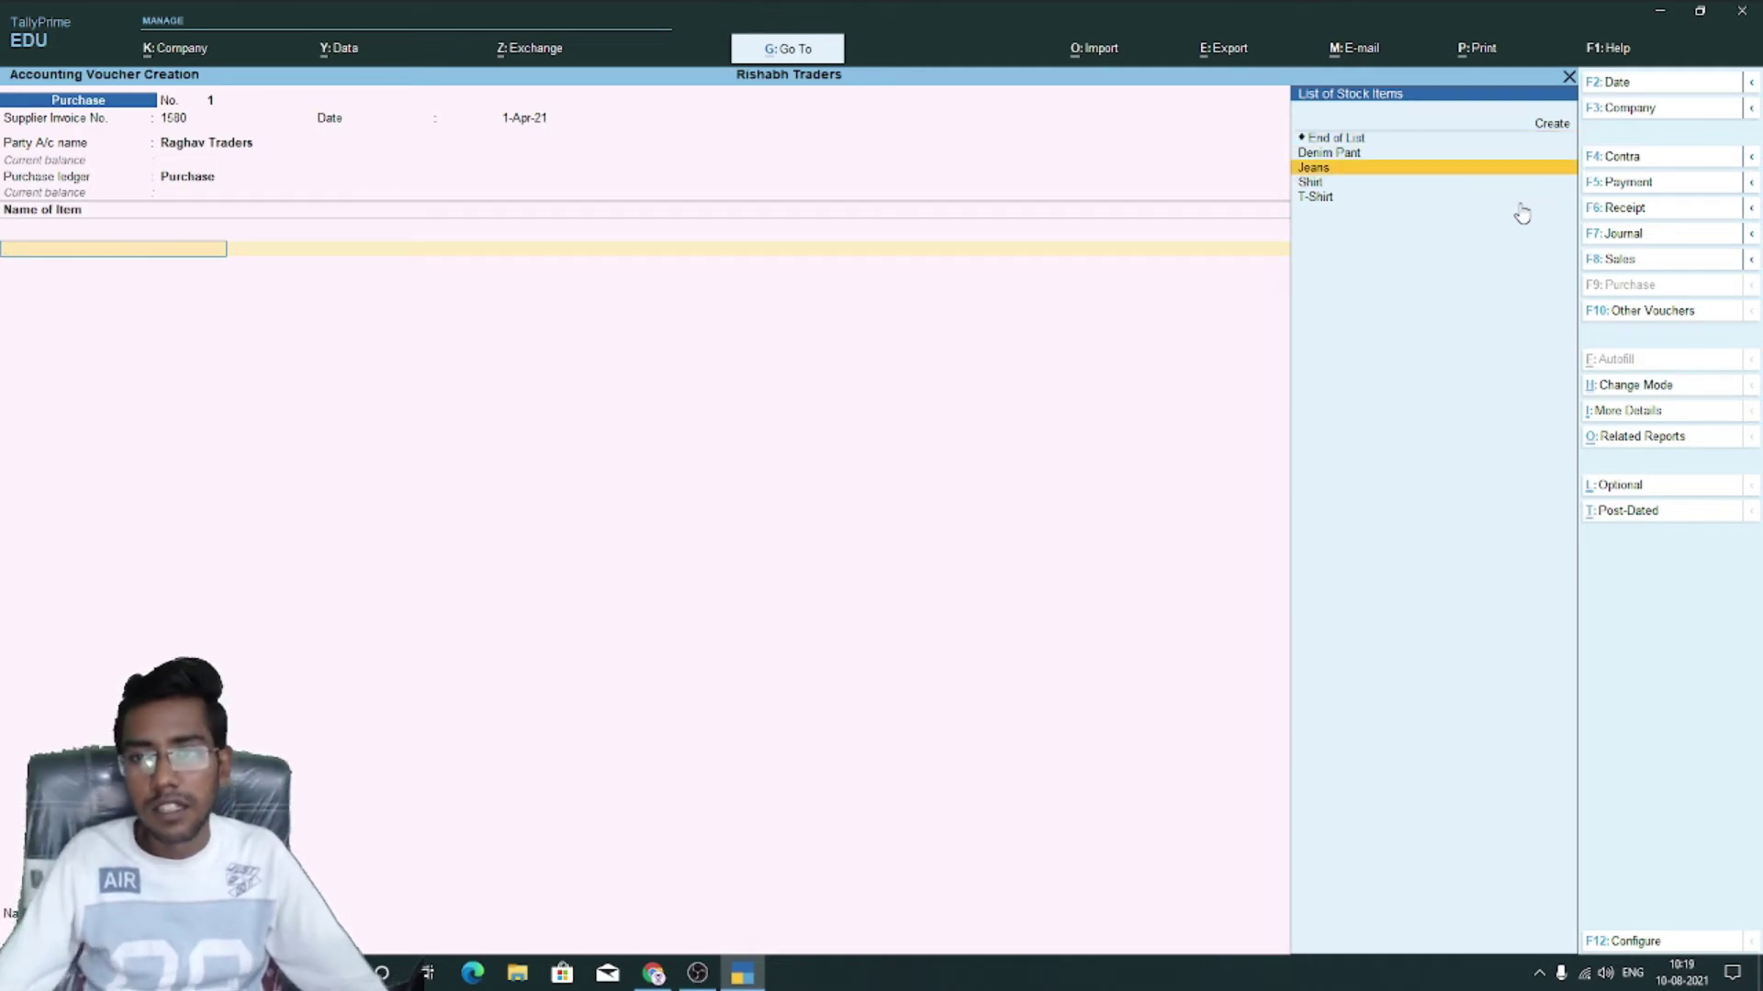
key(Return)
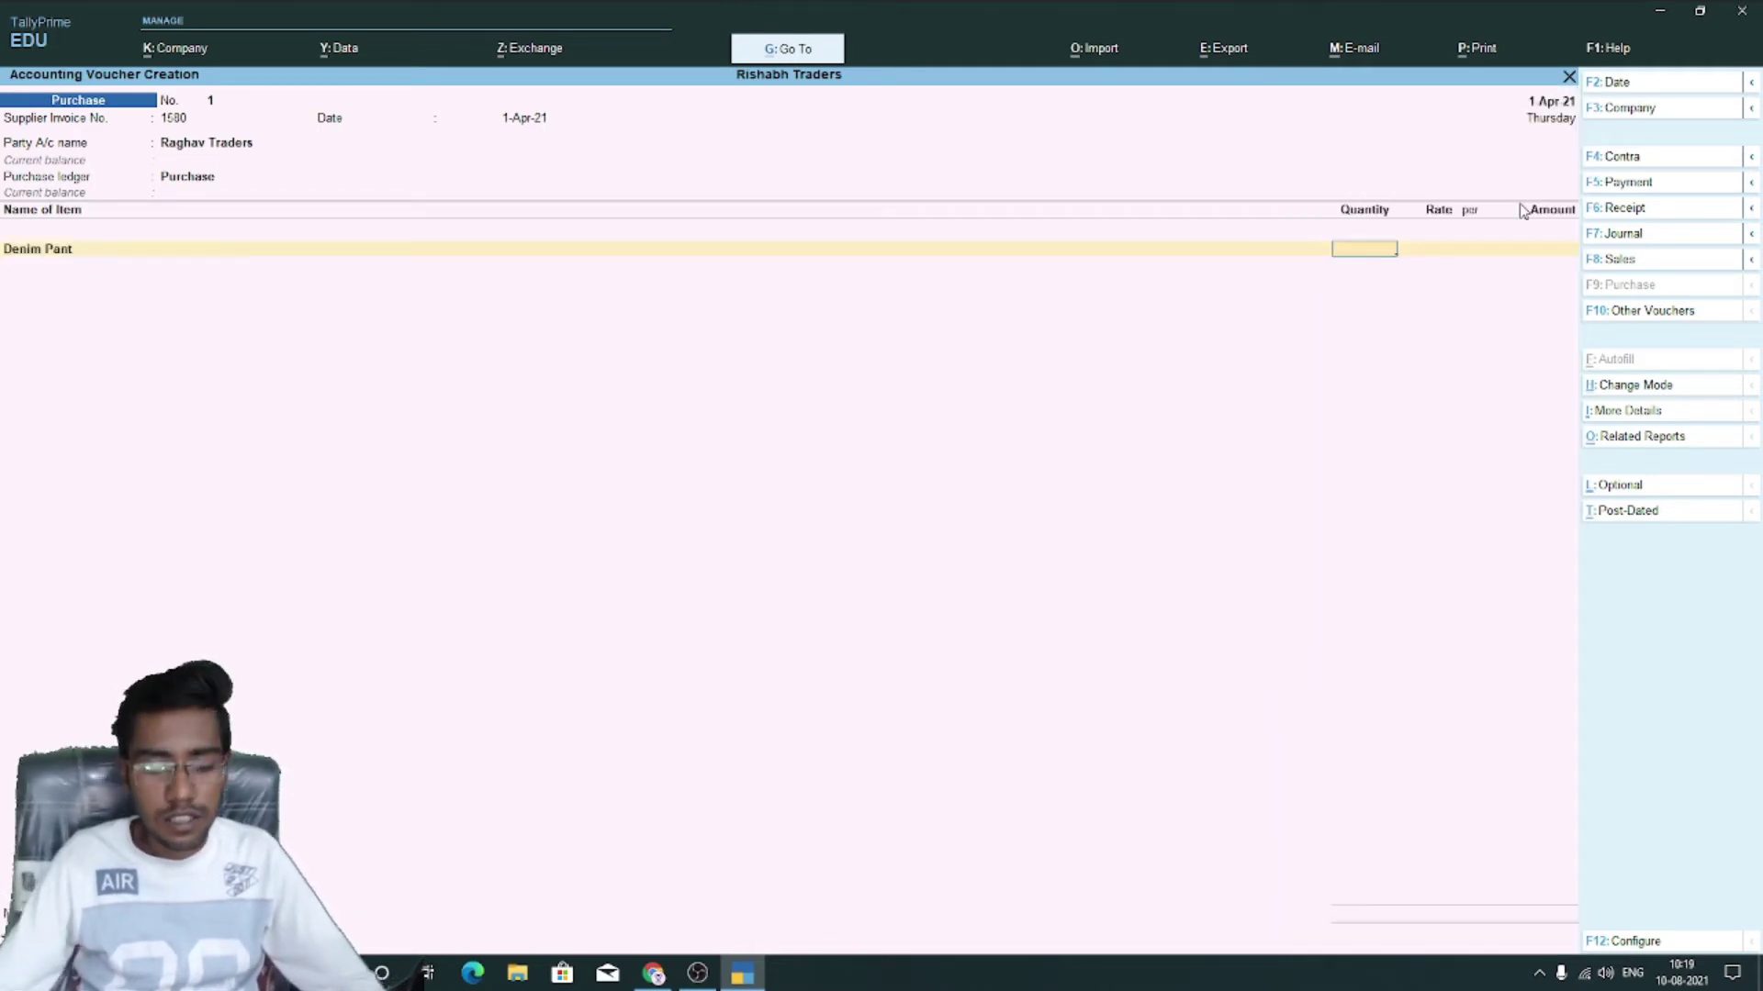
Open the Denim Pant stock item for alteration from the voucher line and go through its name, group and units
key(BackSpace)
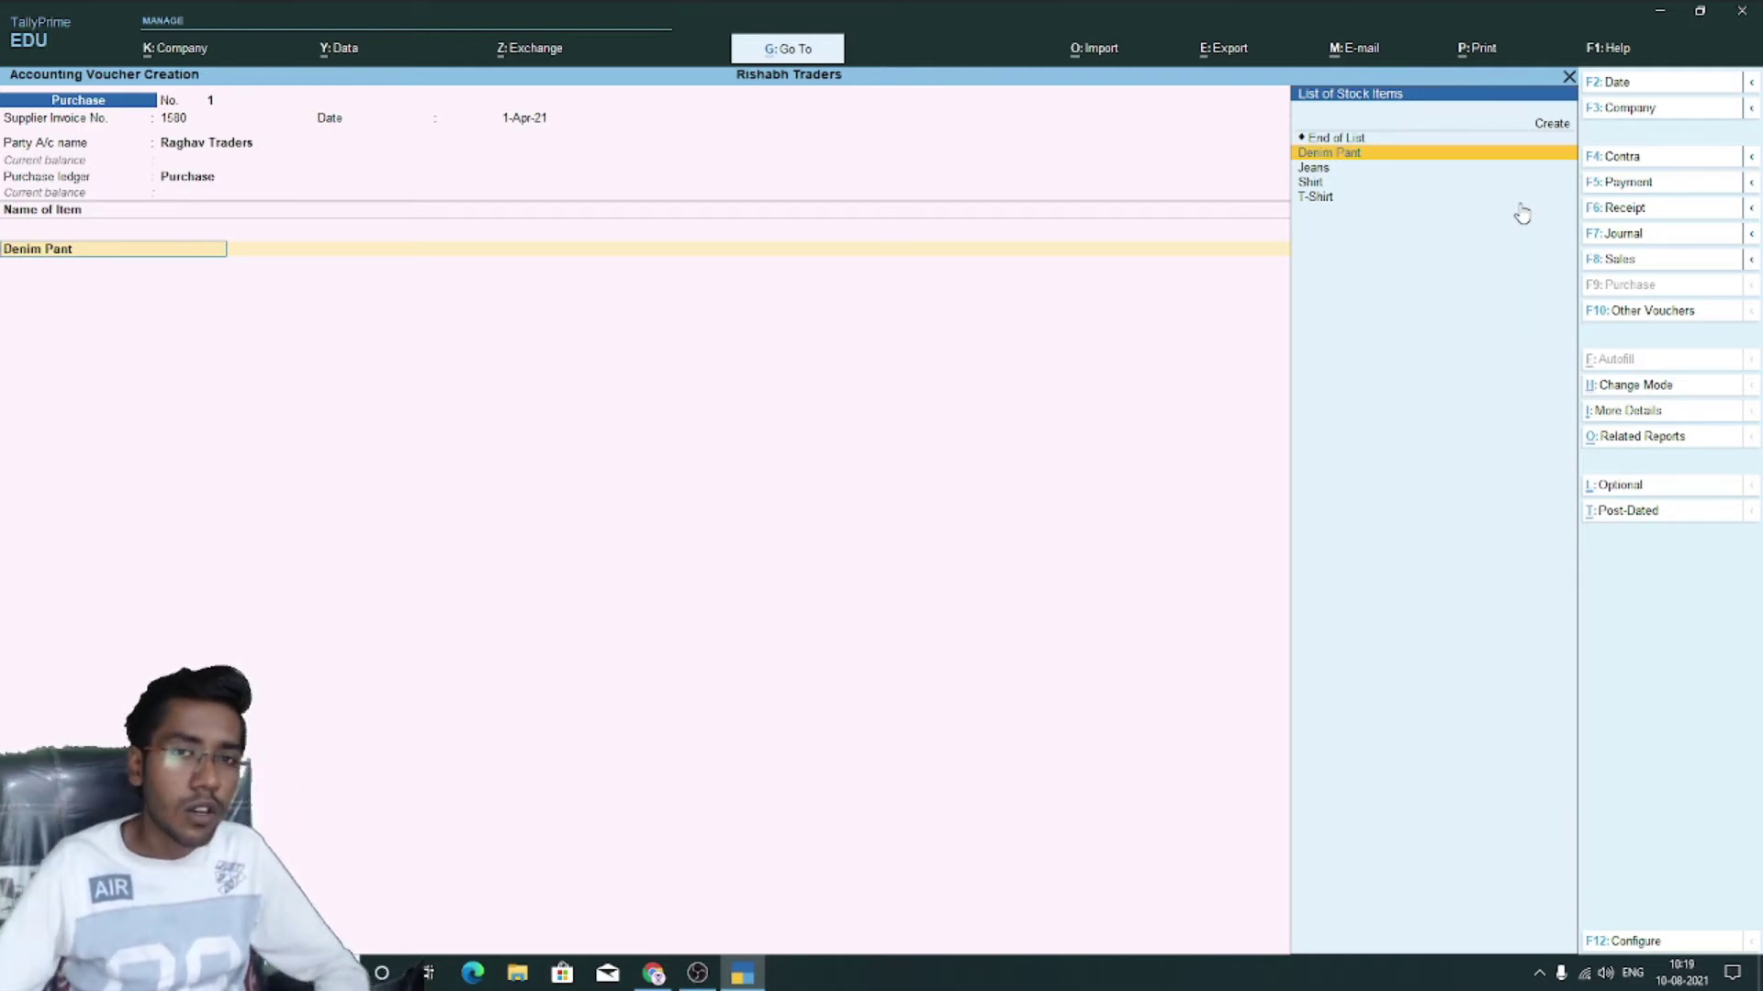
key(ctrl)
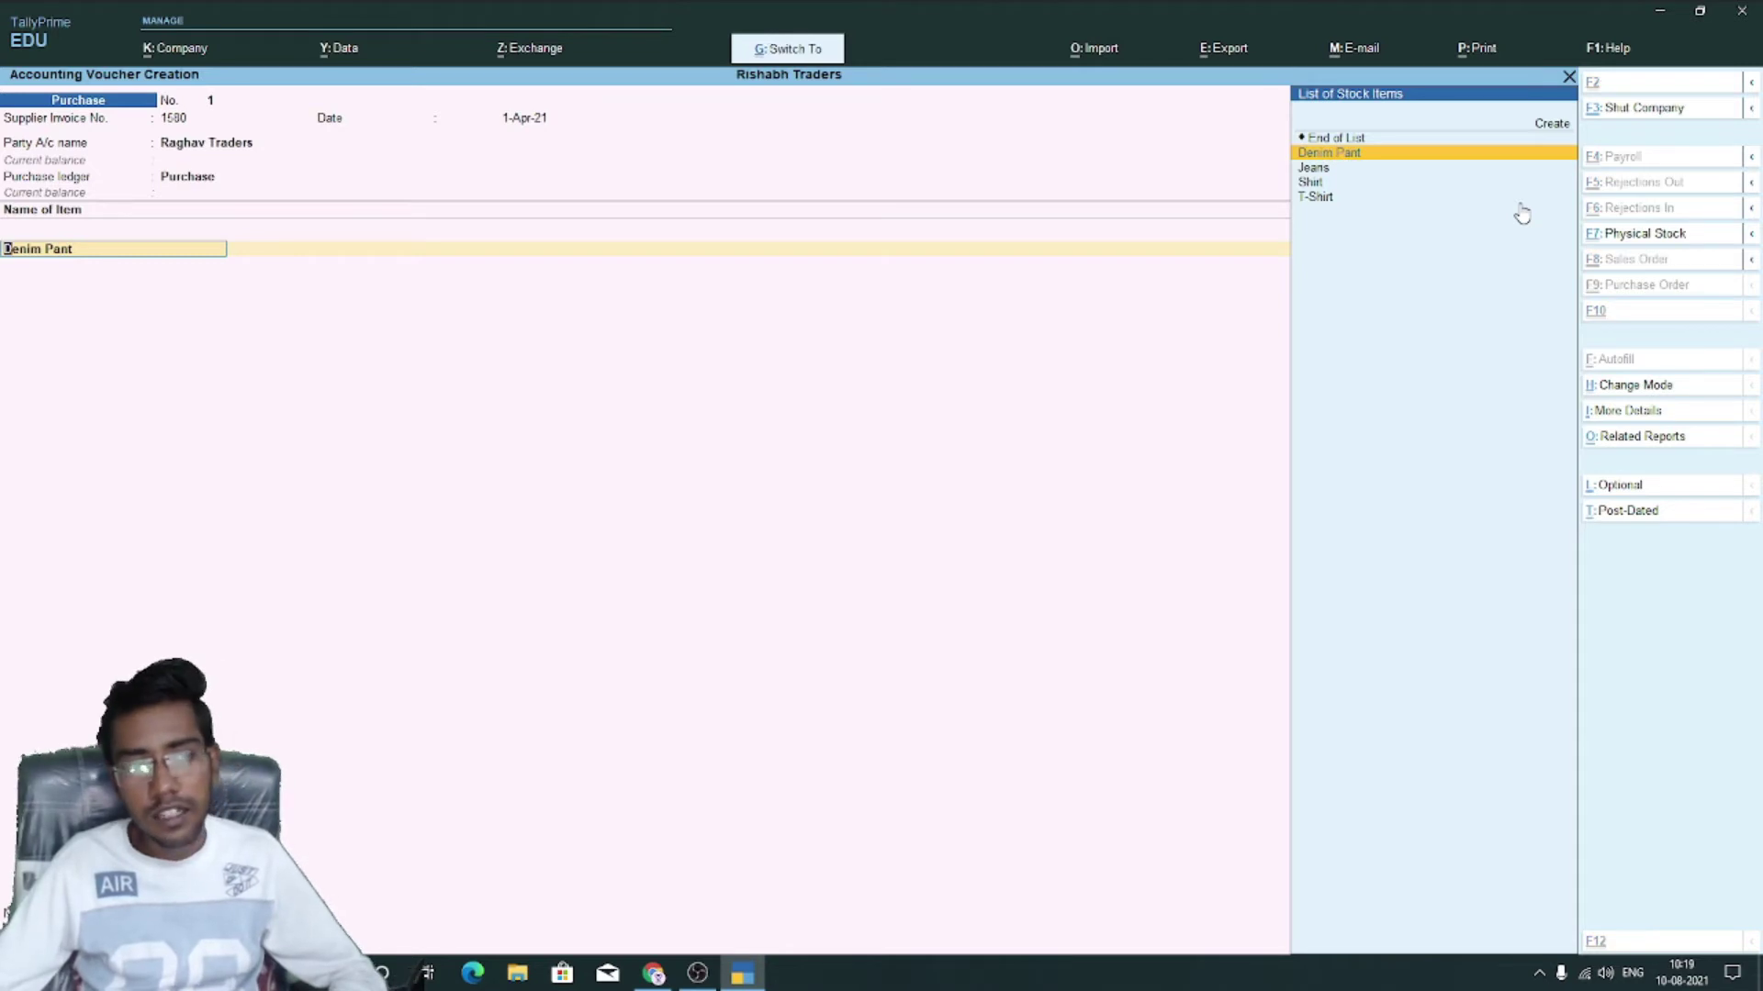
key(ctrl+Return)
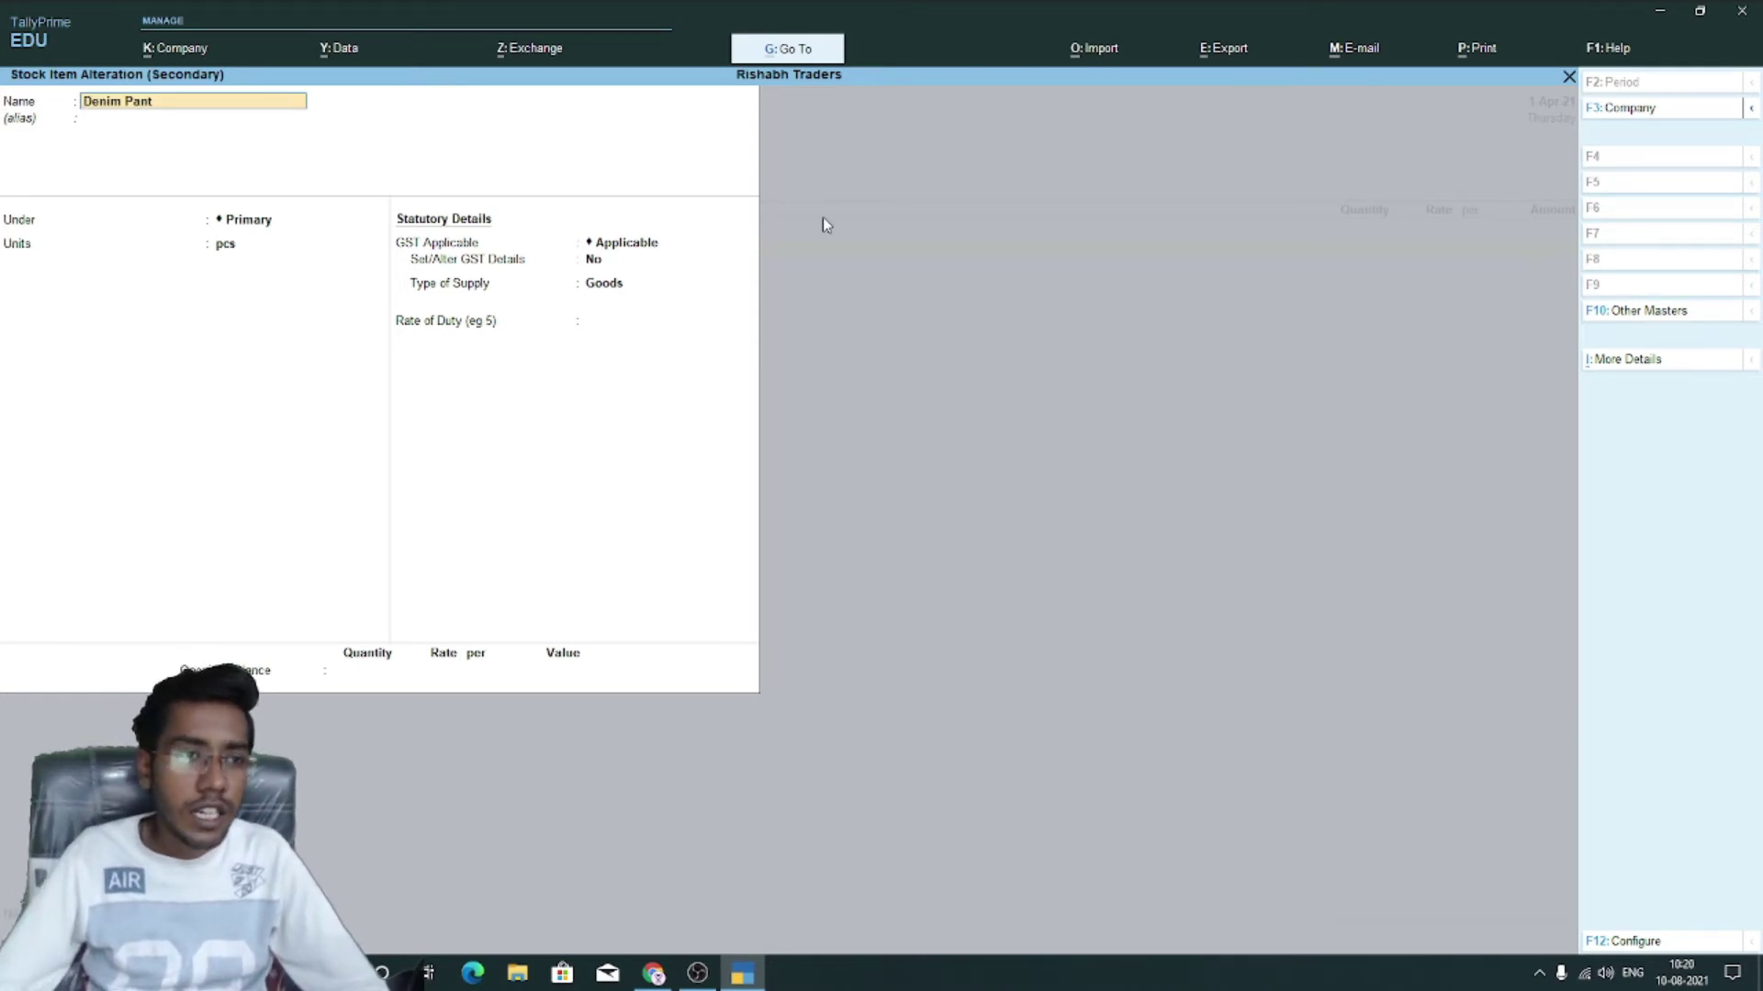
key(Return)
key(Return)
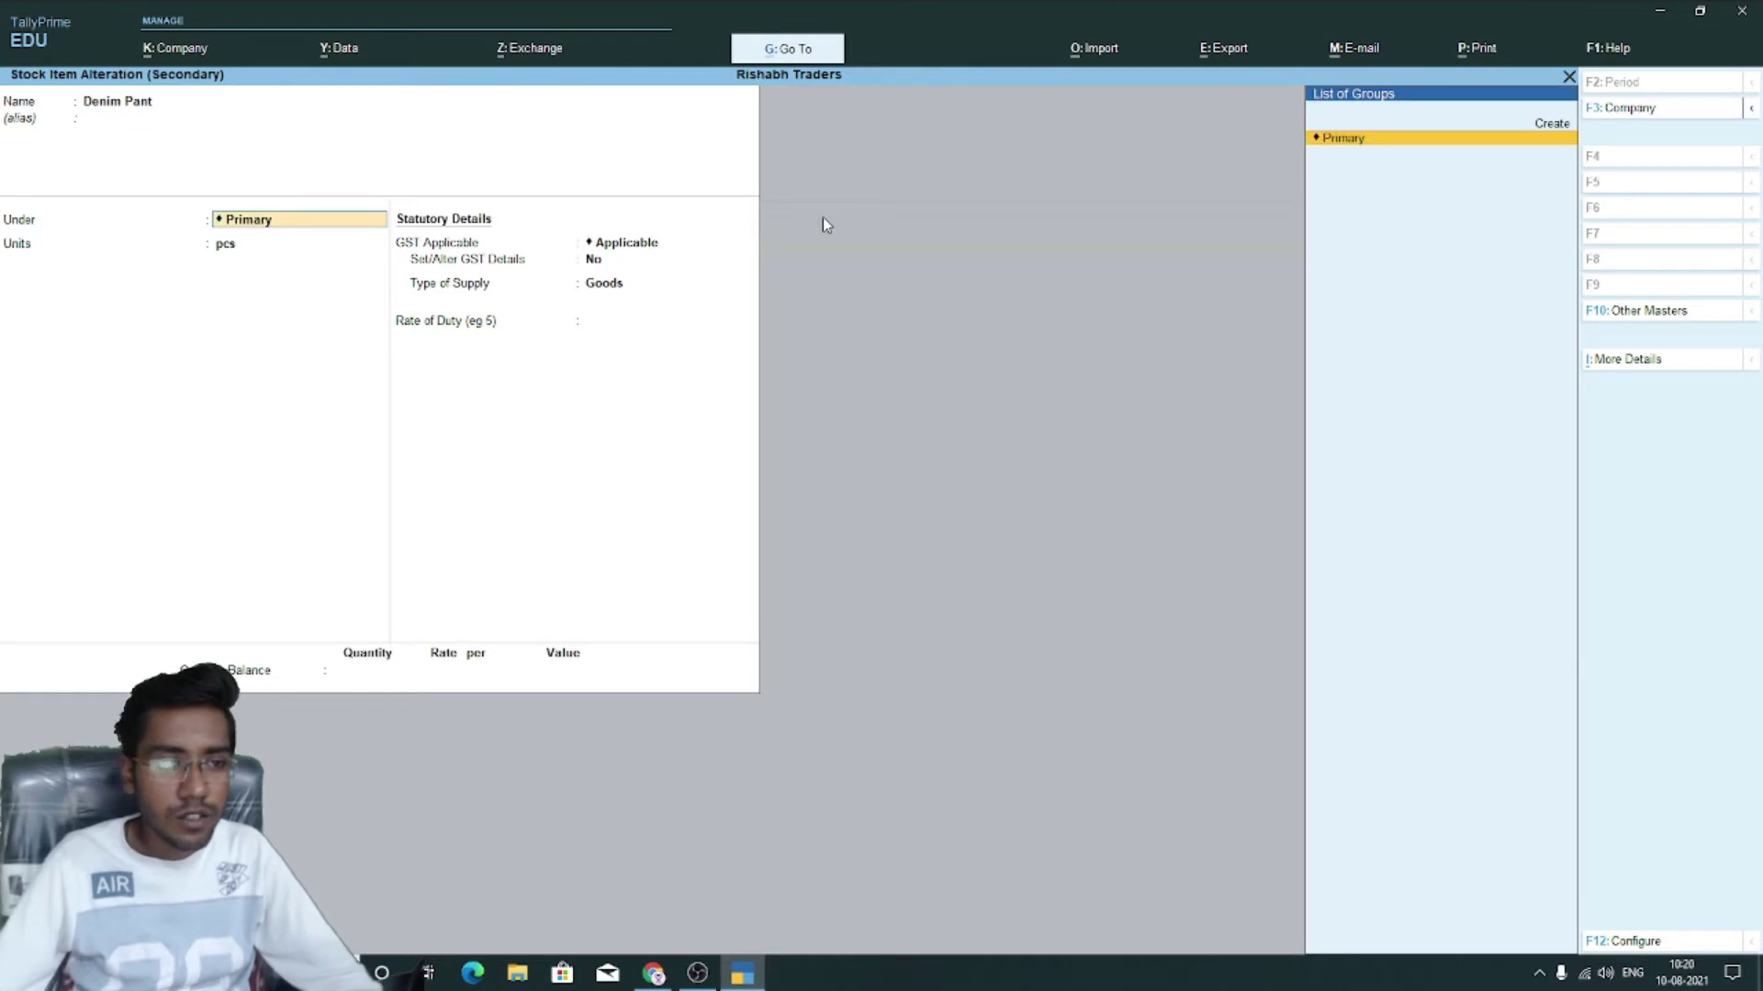
key(Return)
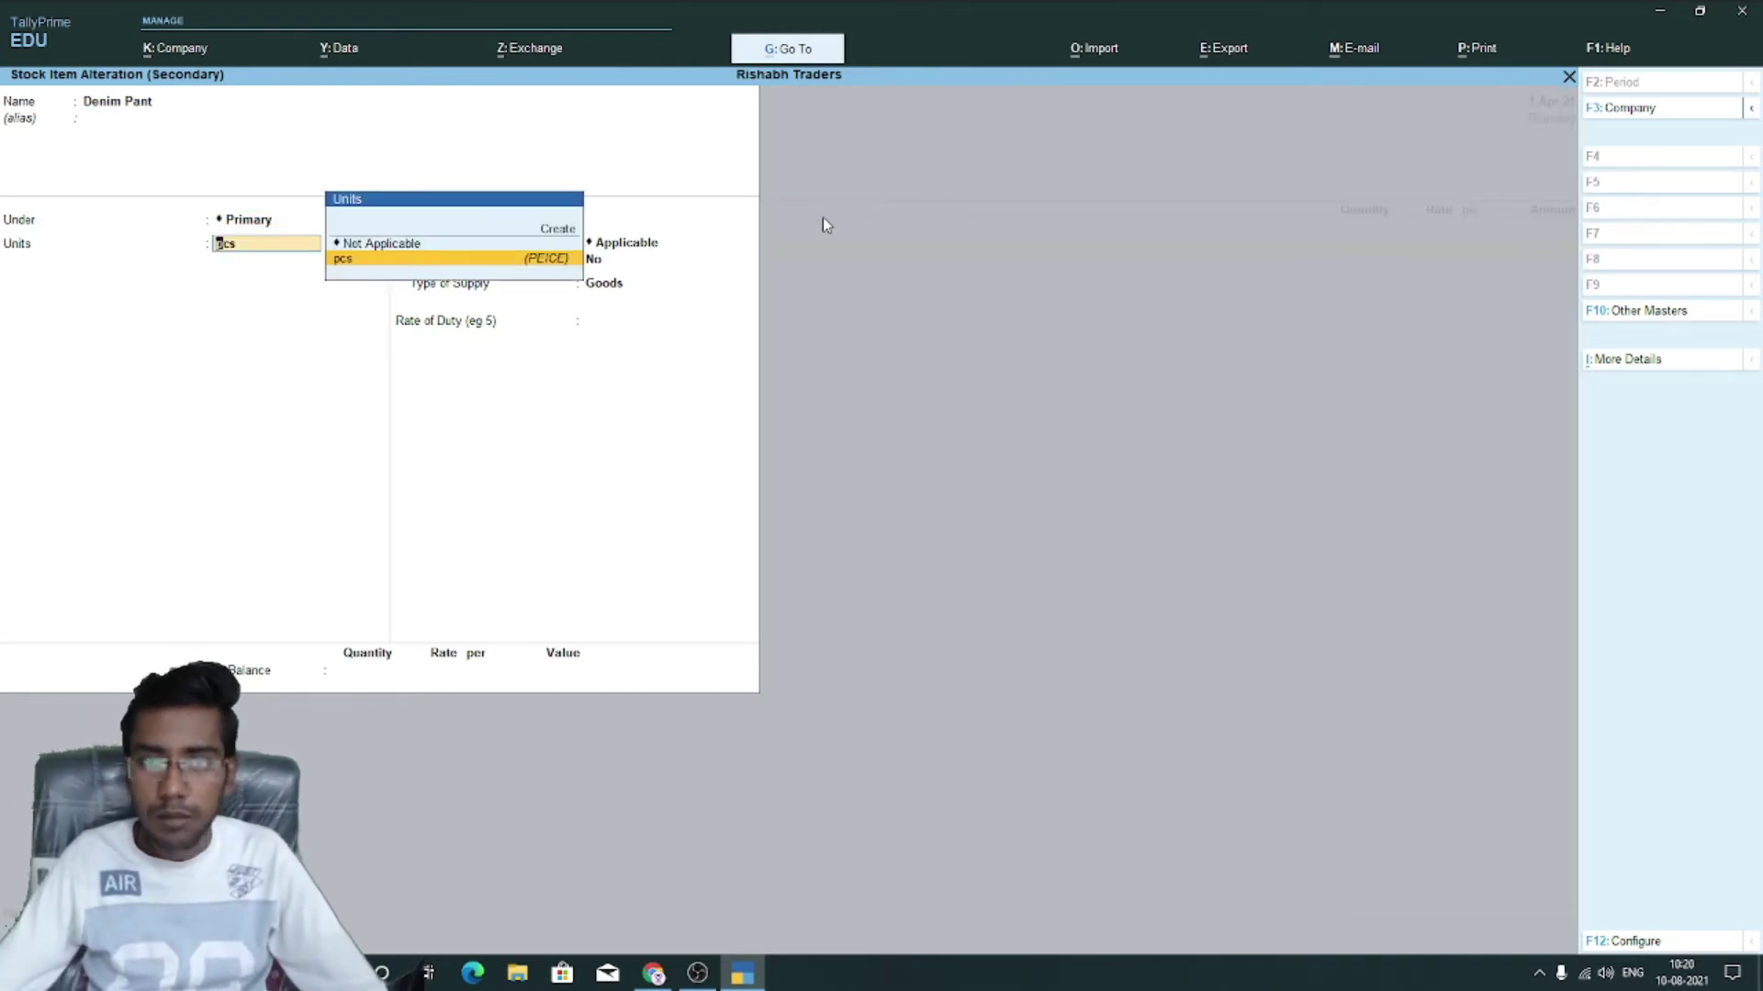
key(Return)
key(Return)
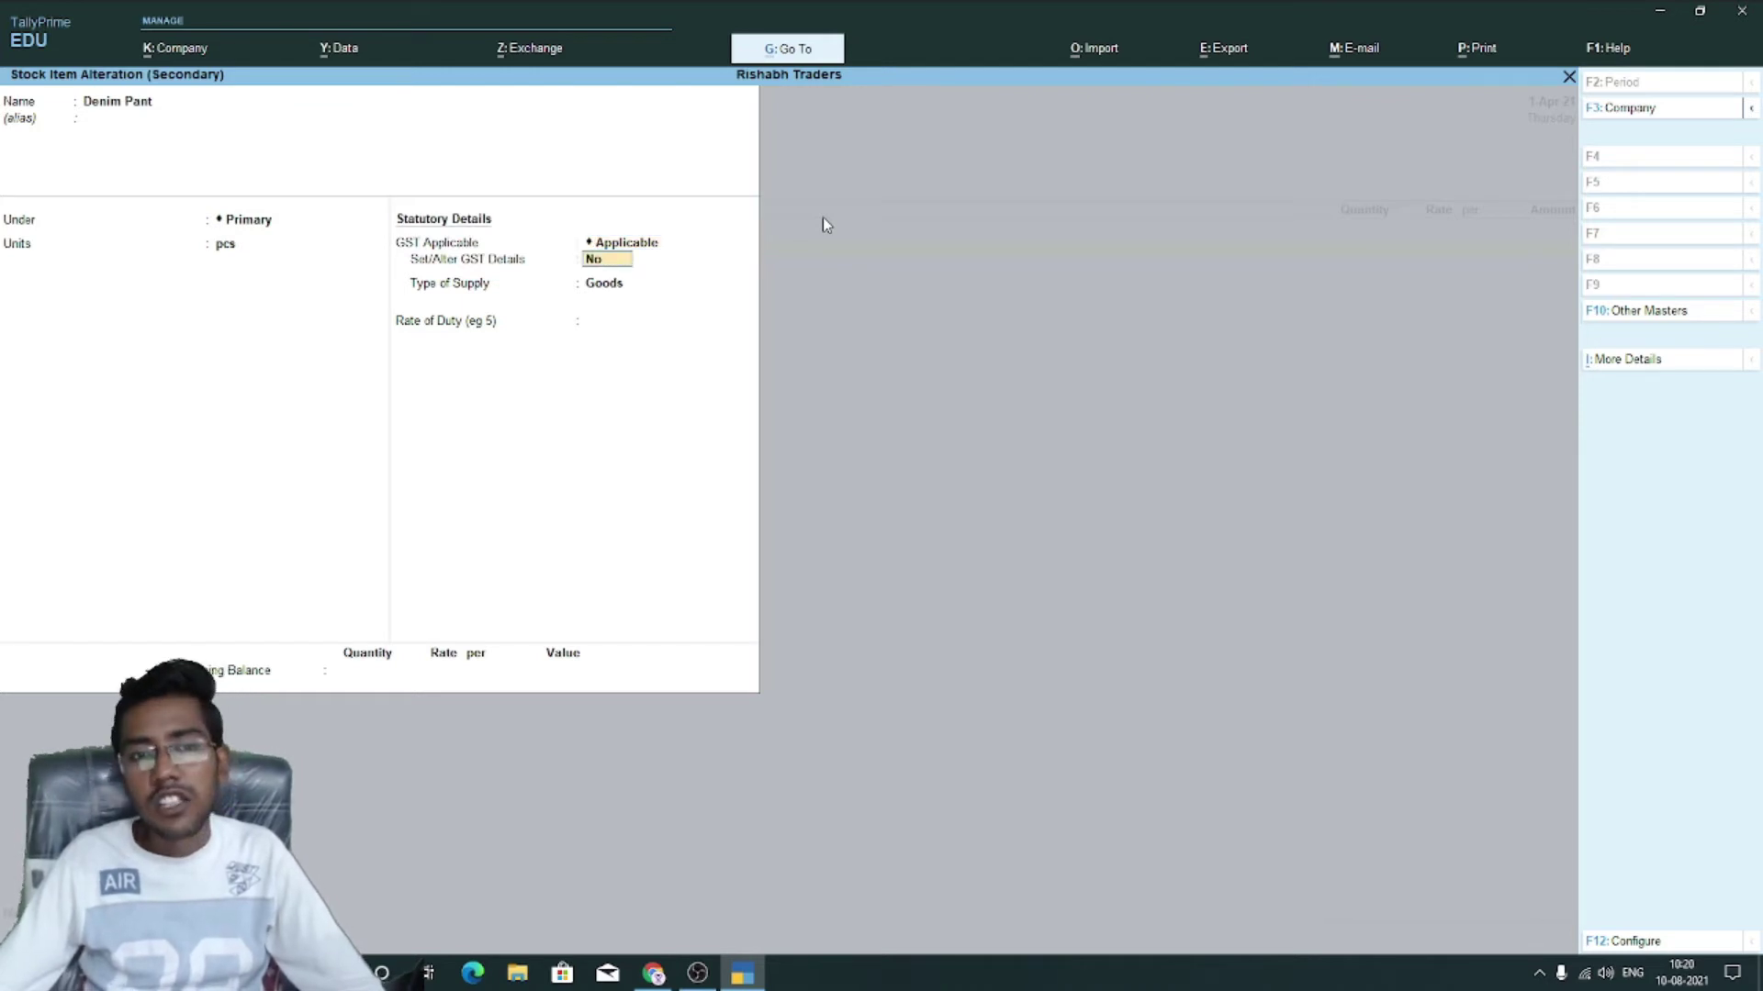
Set Set/Alter GST Details to Yes for Denim Pant and go through its HSN/SAC code, calculation type, taxability and tax rates
text(y)
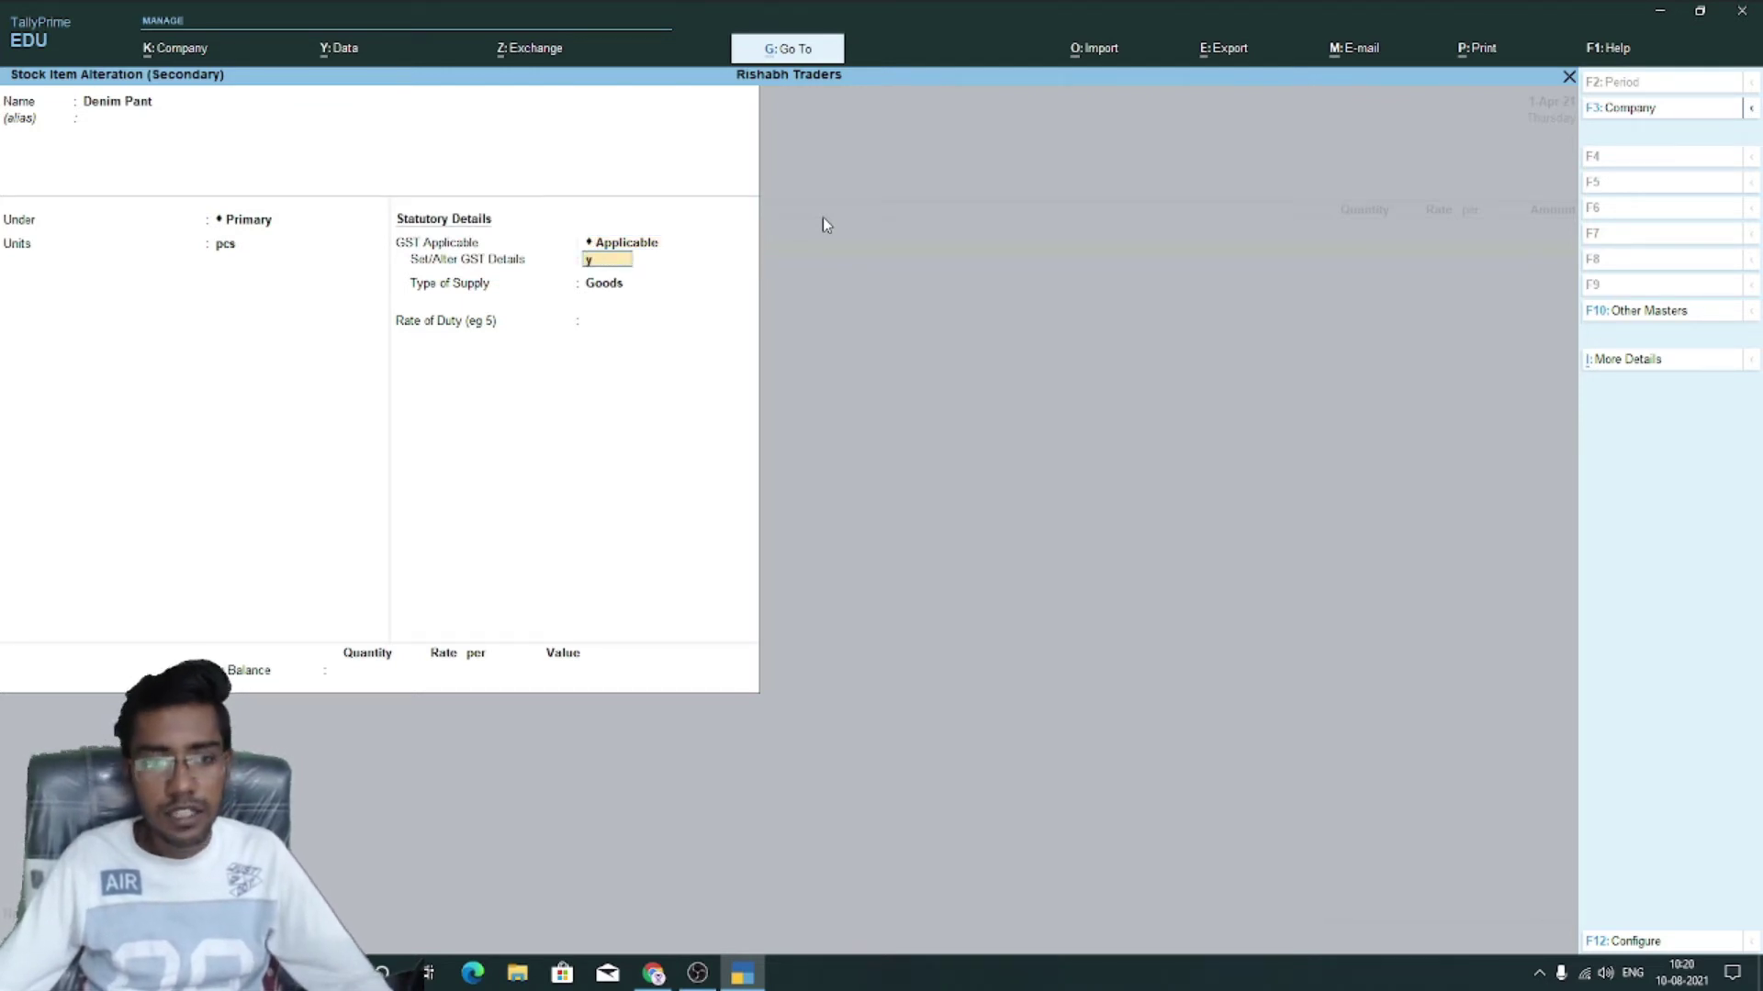
key(Return)
key(Return)
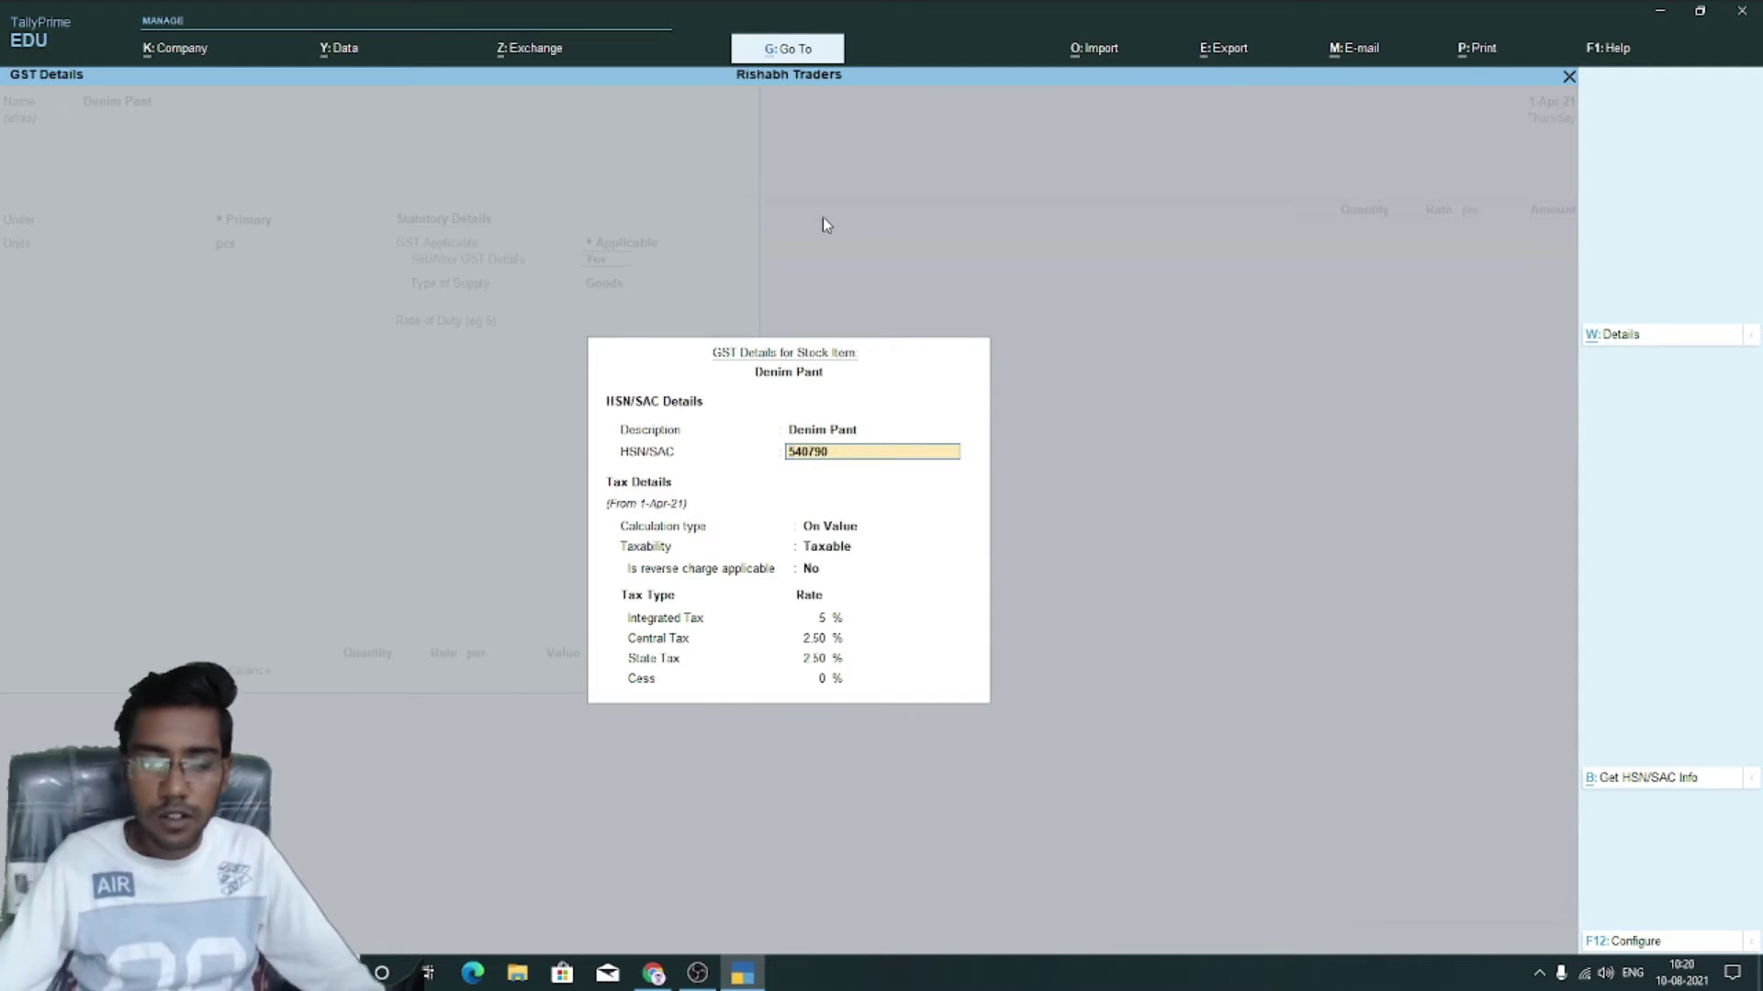
key(Return)
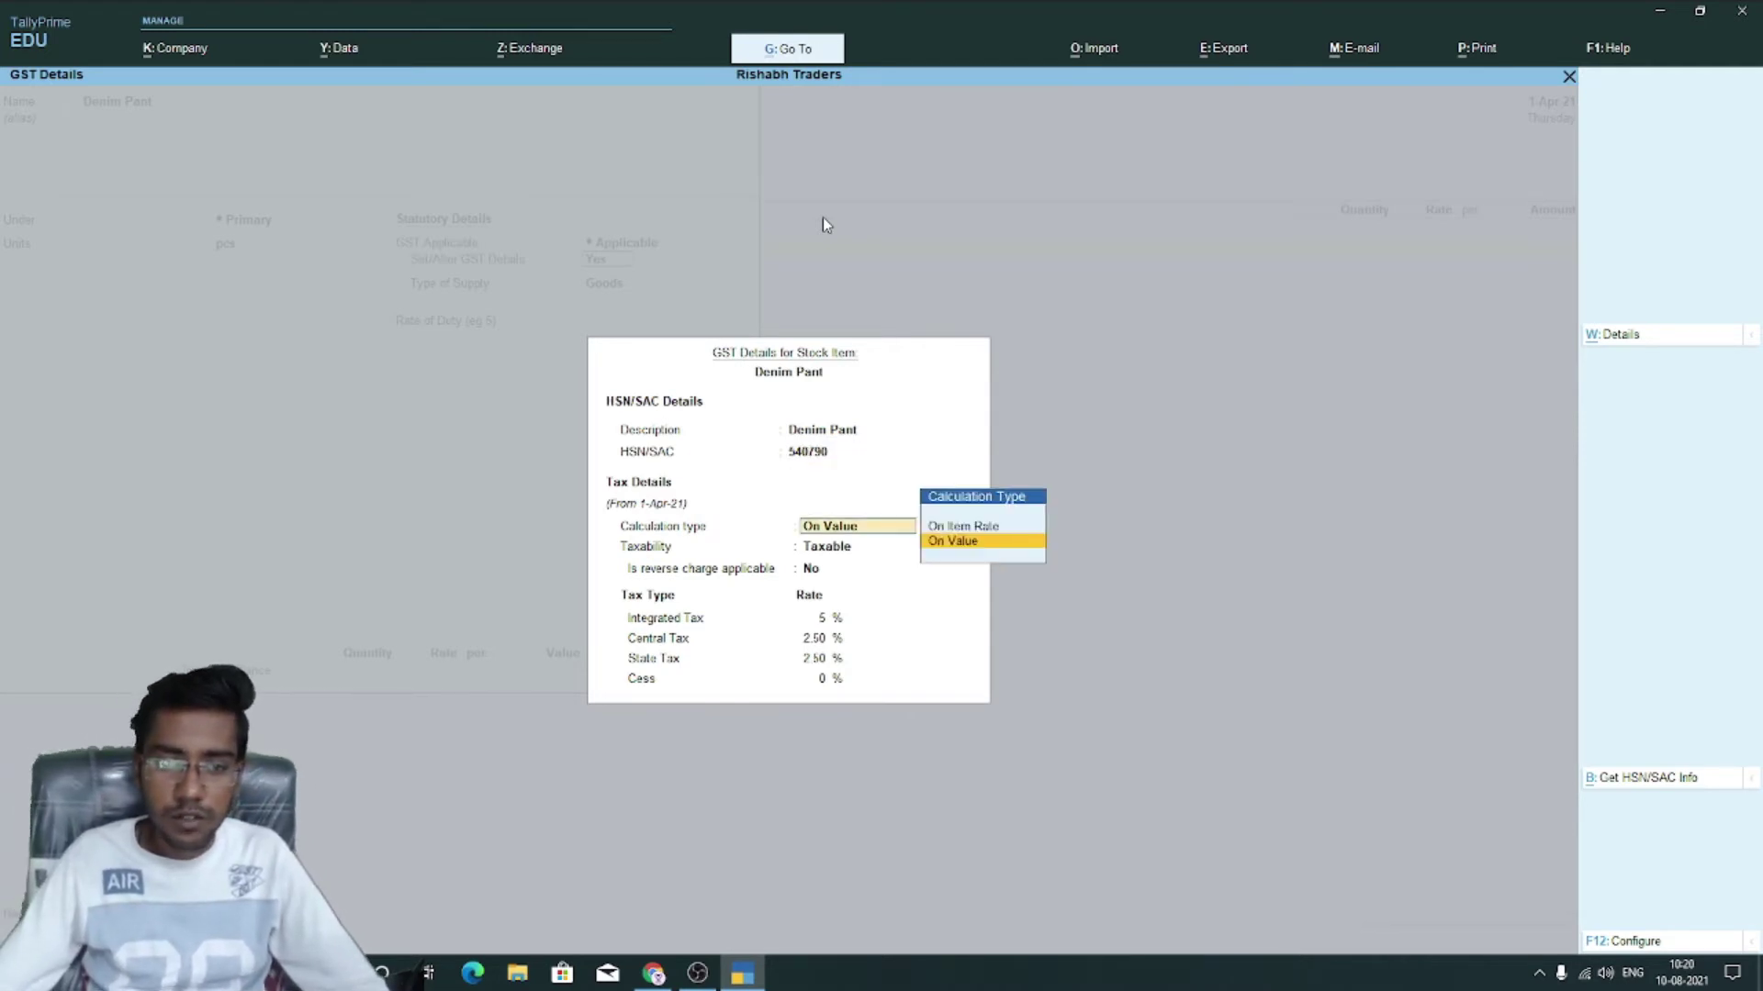
key(Return)
key(Return)
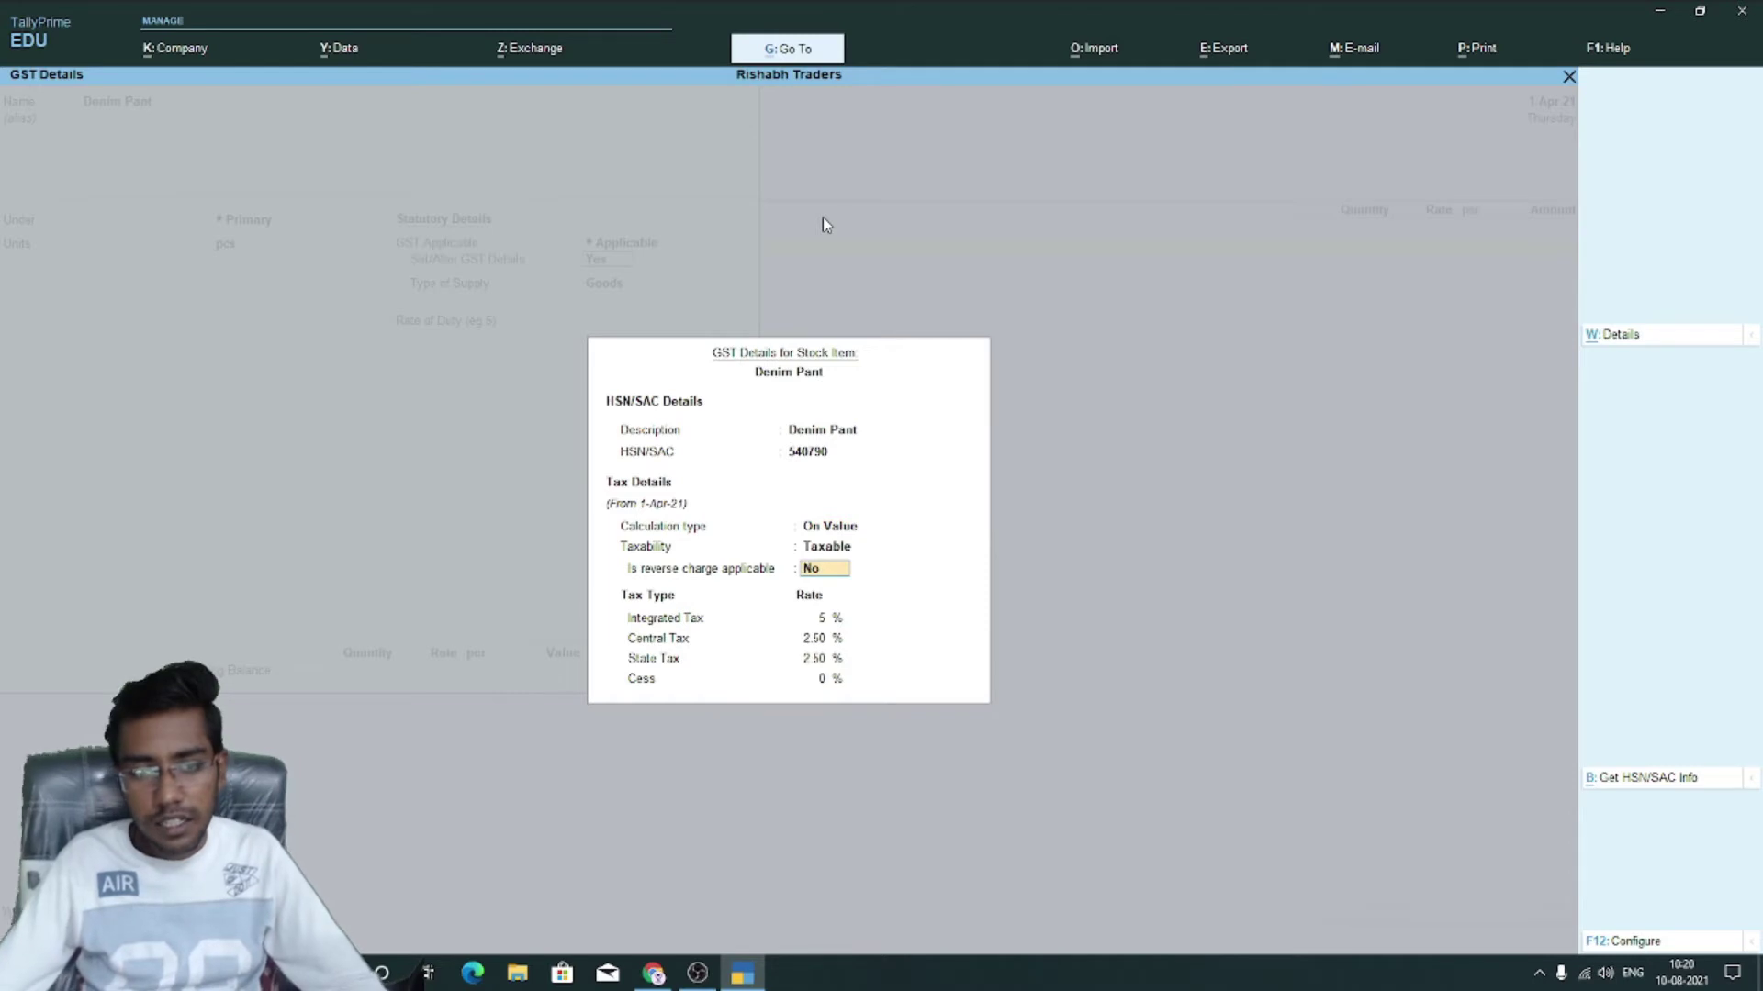
key(Return)
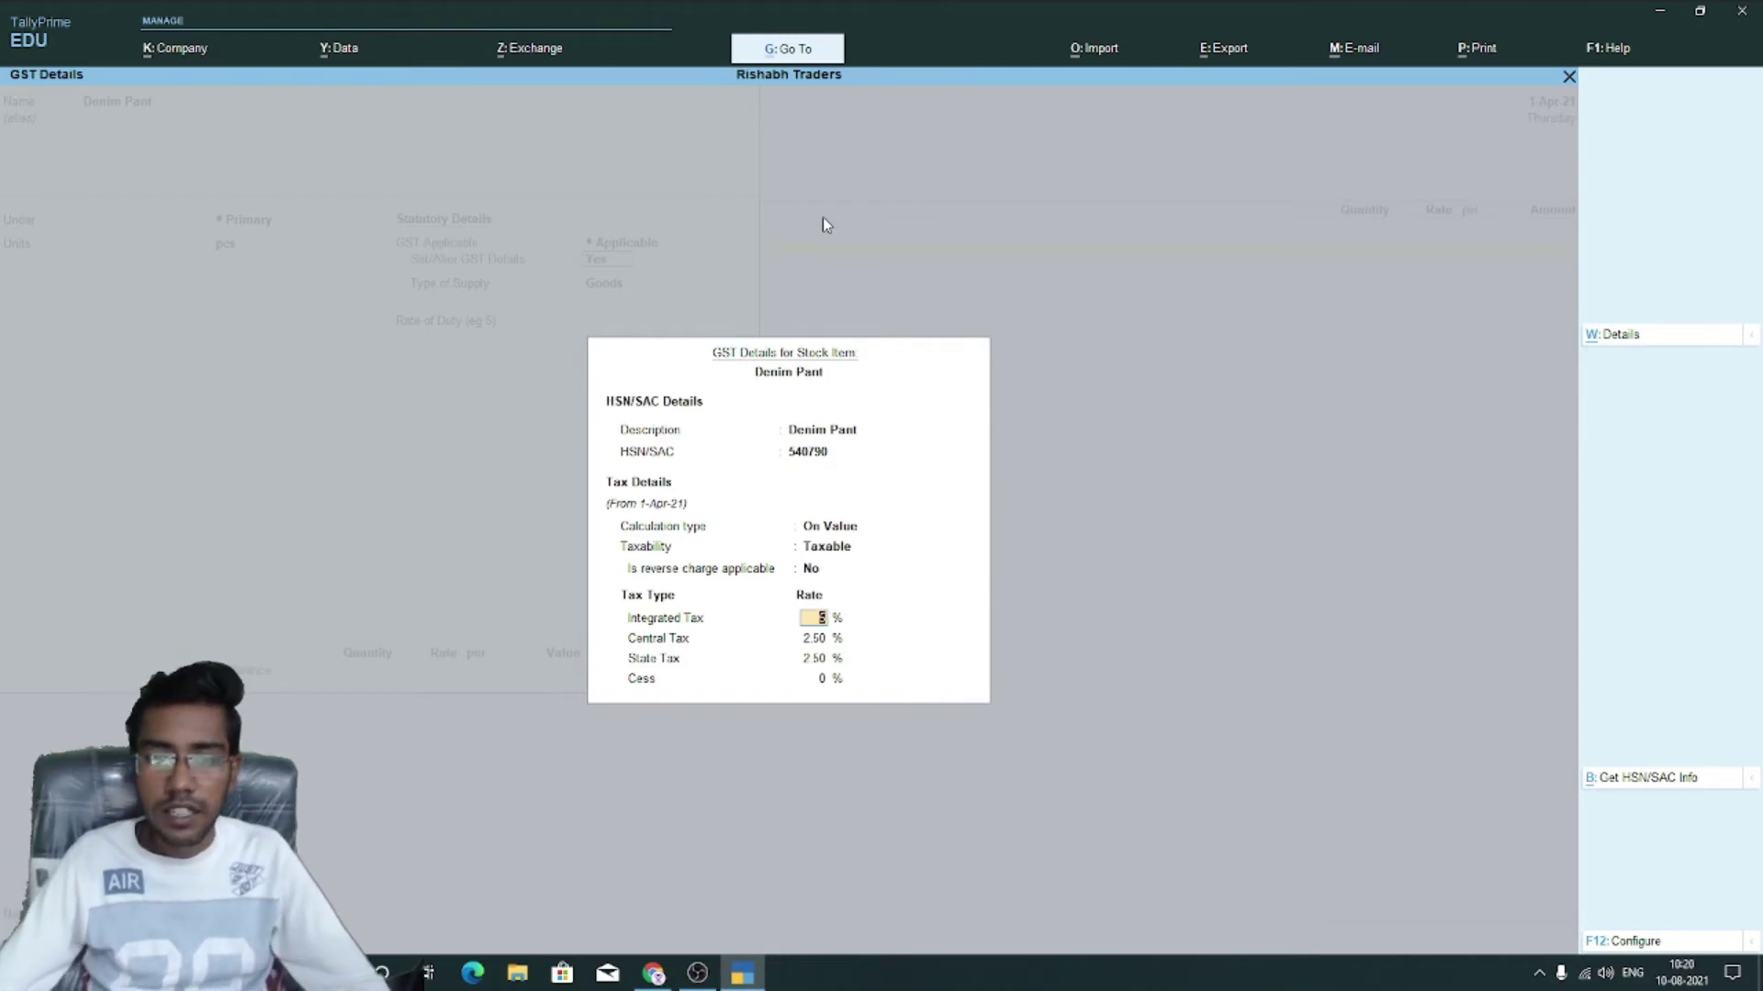
key(Return)
key(Return)
key(Return)
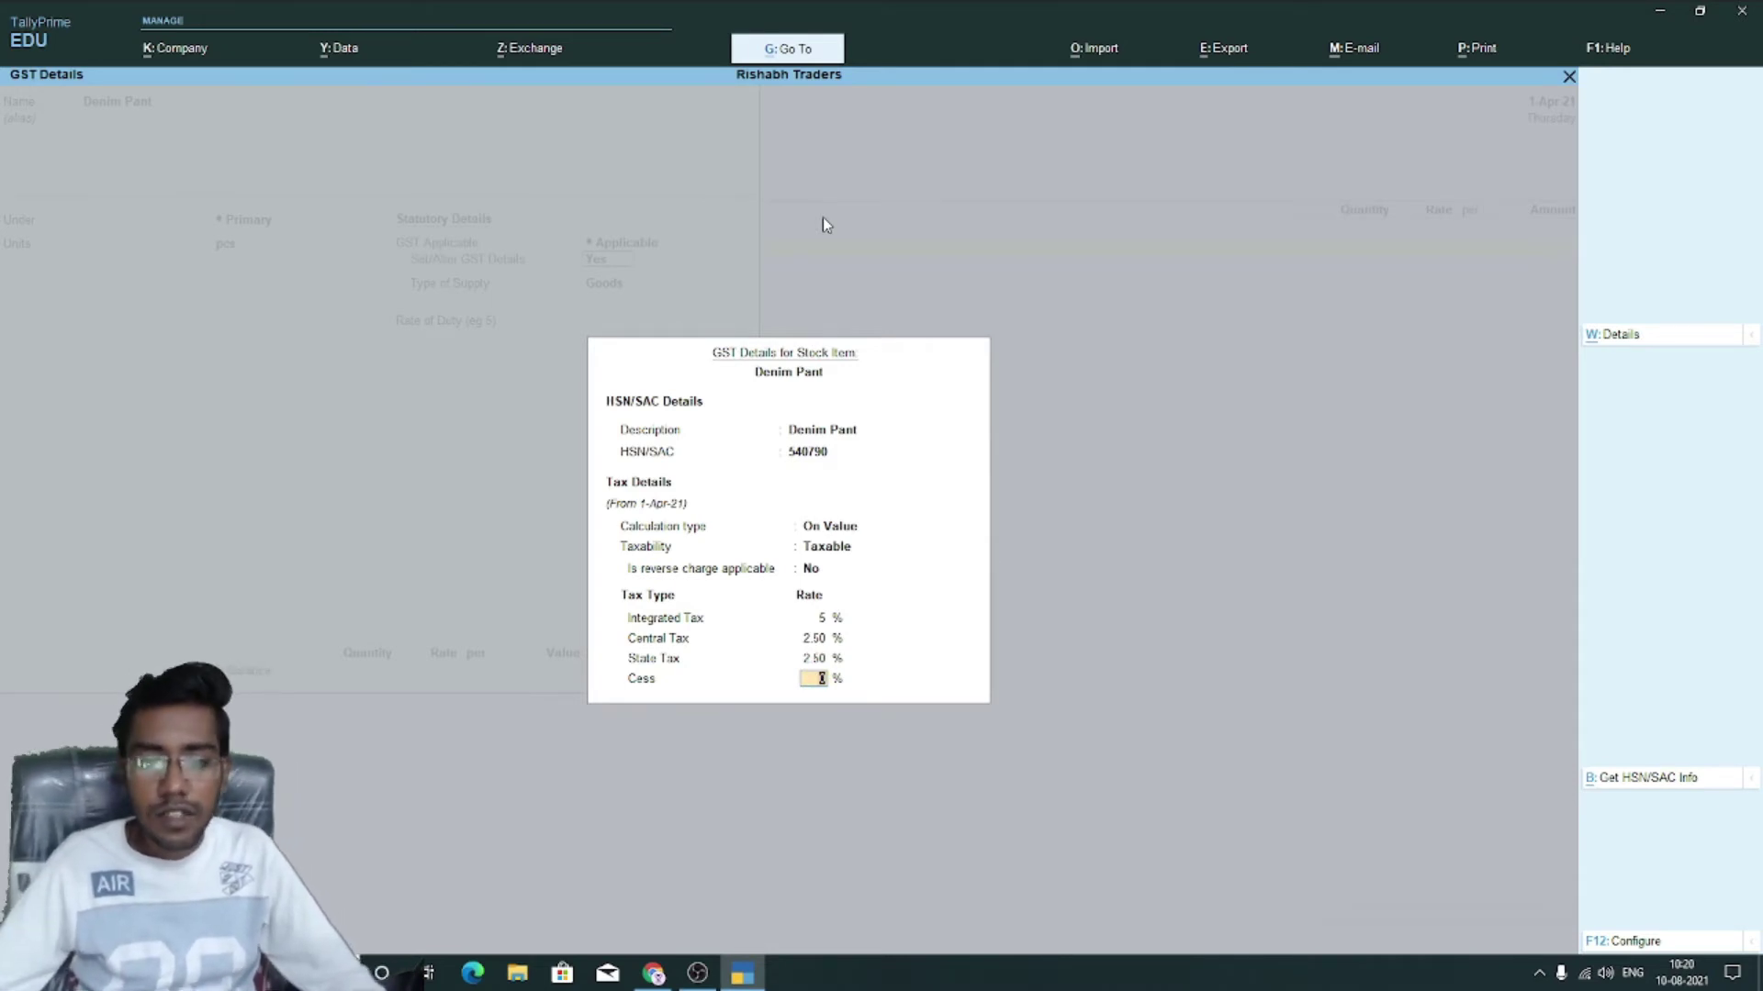
Accept the GST details and save the Denim Pant stock item, returning to its line in the purchase voucher
key(Return)
key(Return)
key(Return)
key(Return)
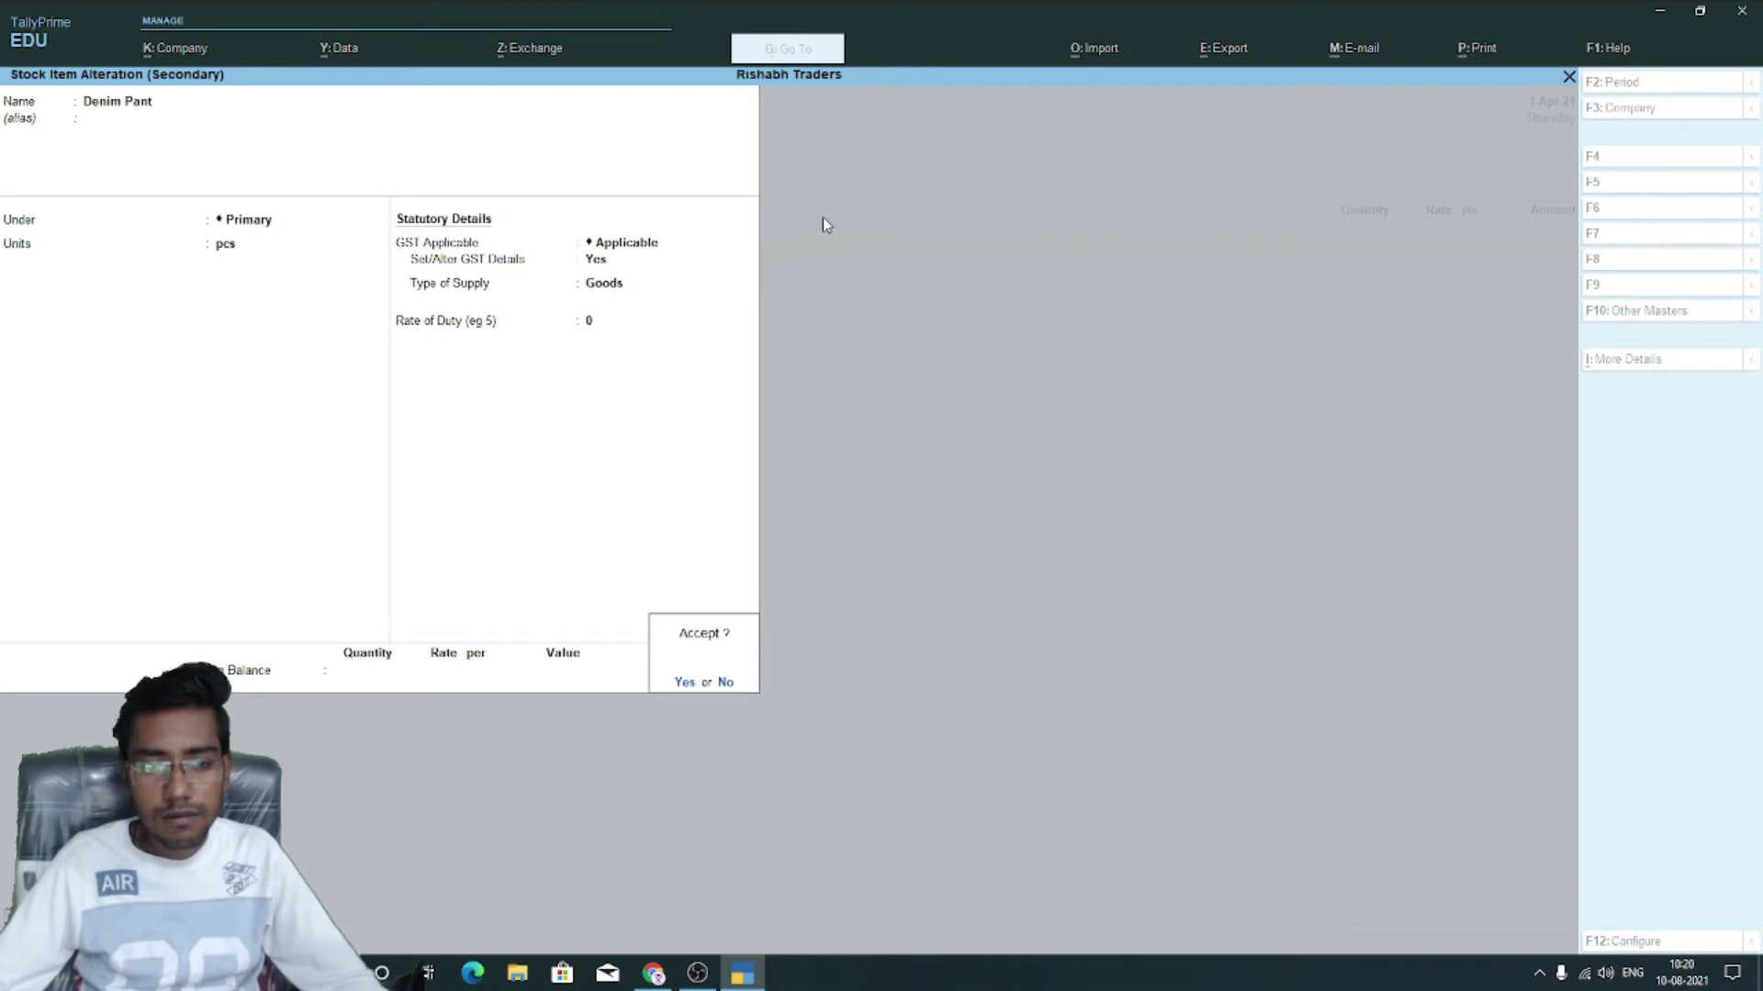
key(Return)
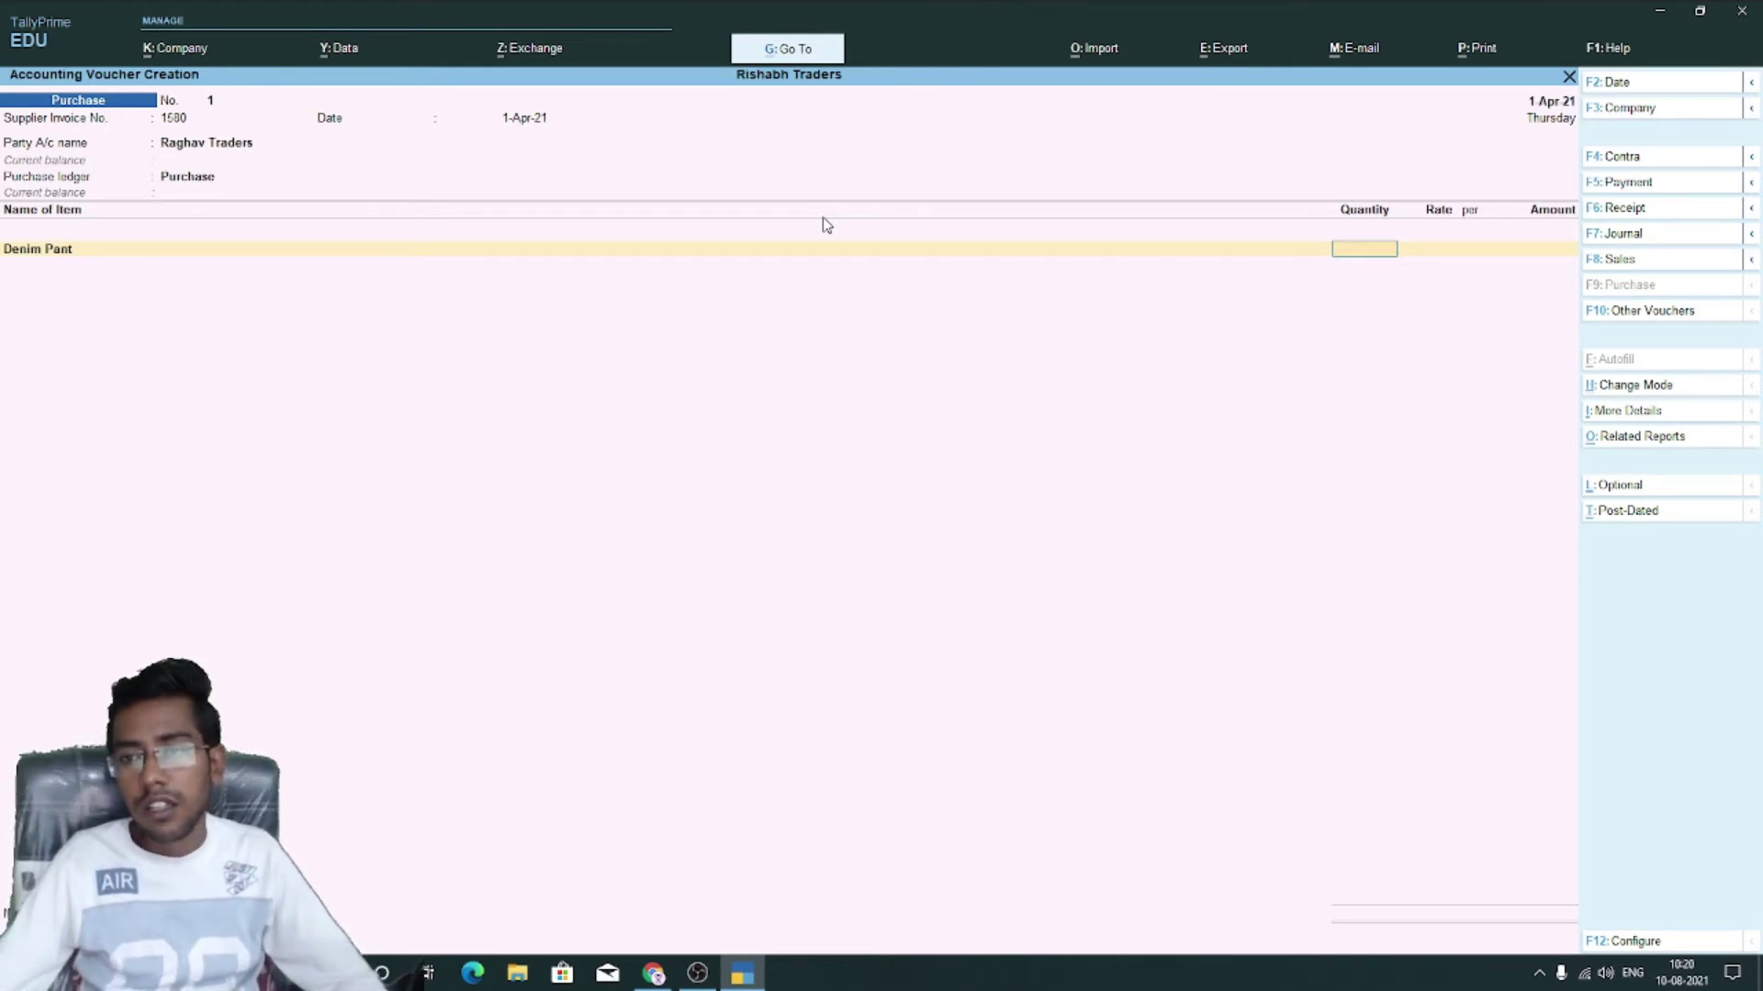
Enter a quantity of 100 pcs at a rate of 300 per piece for Denim Pant
text(00)
key(Return)
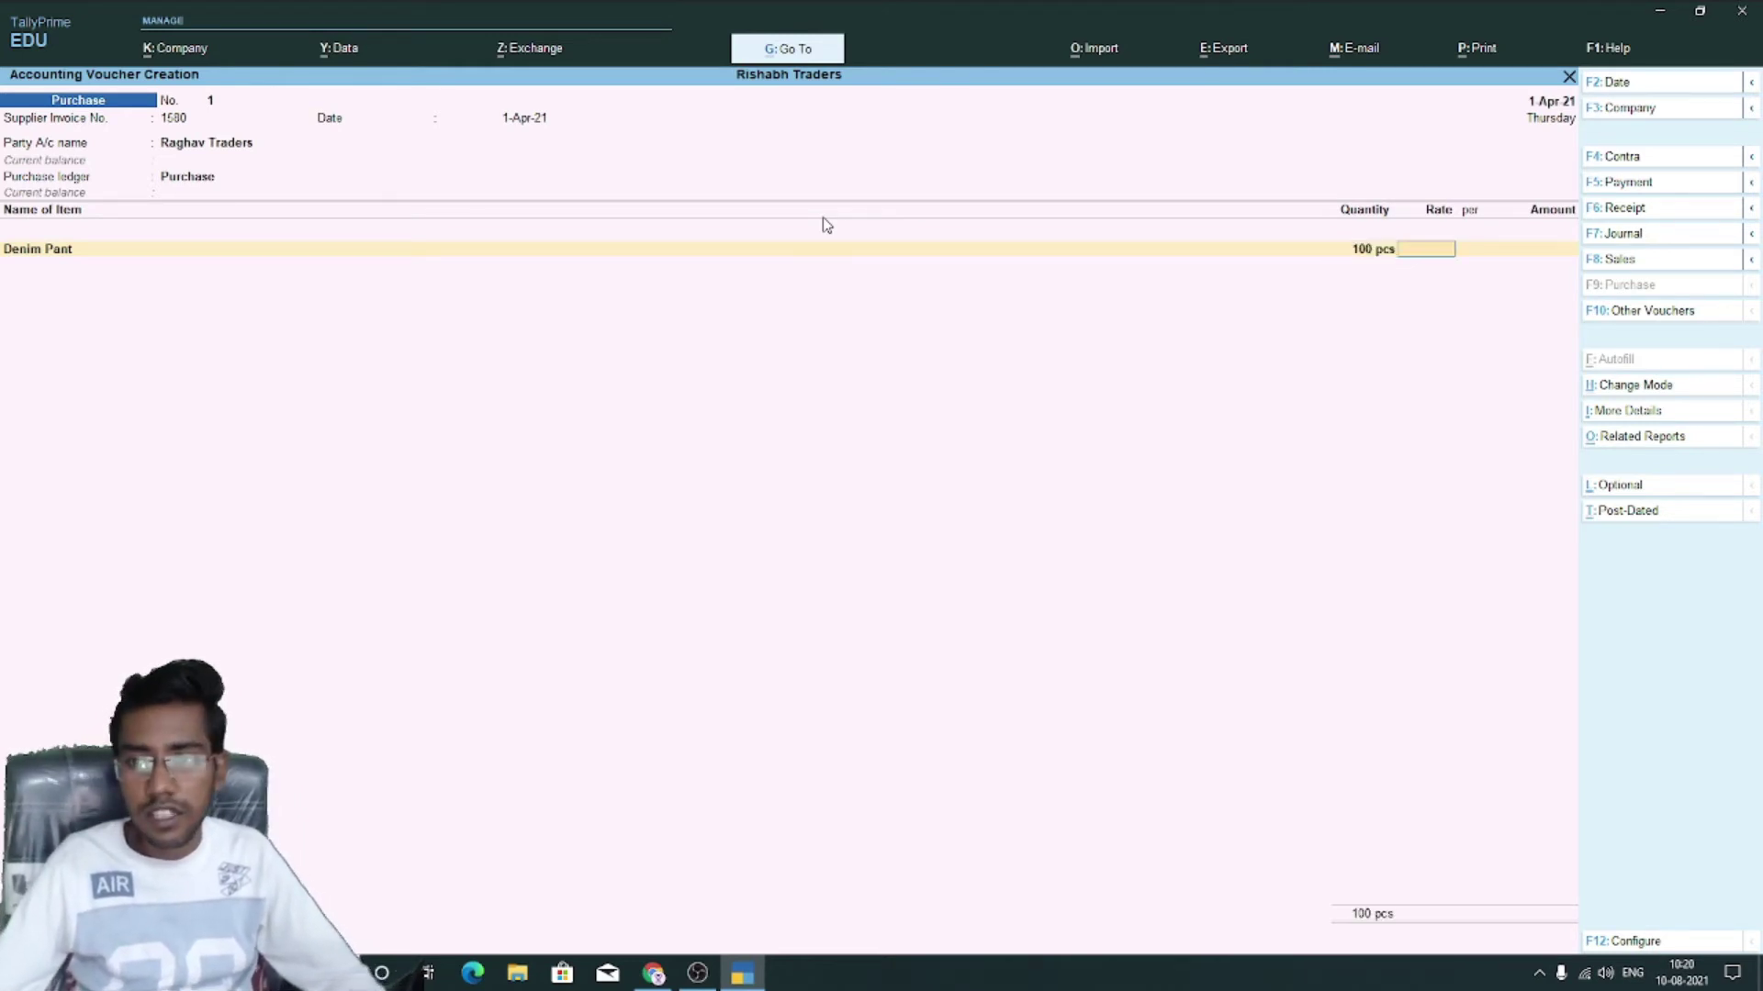
text(300)
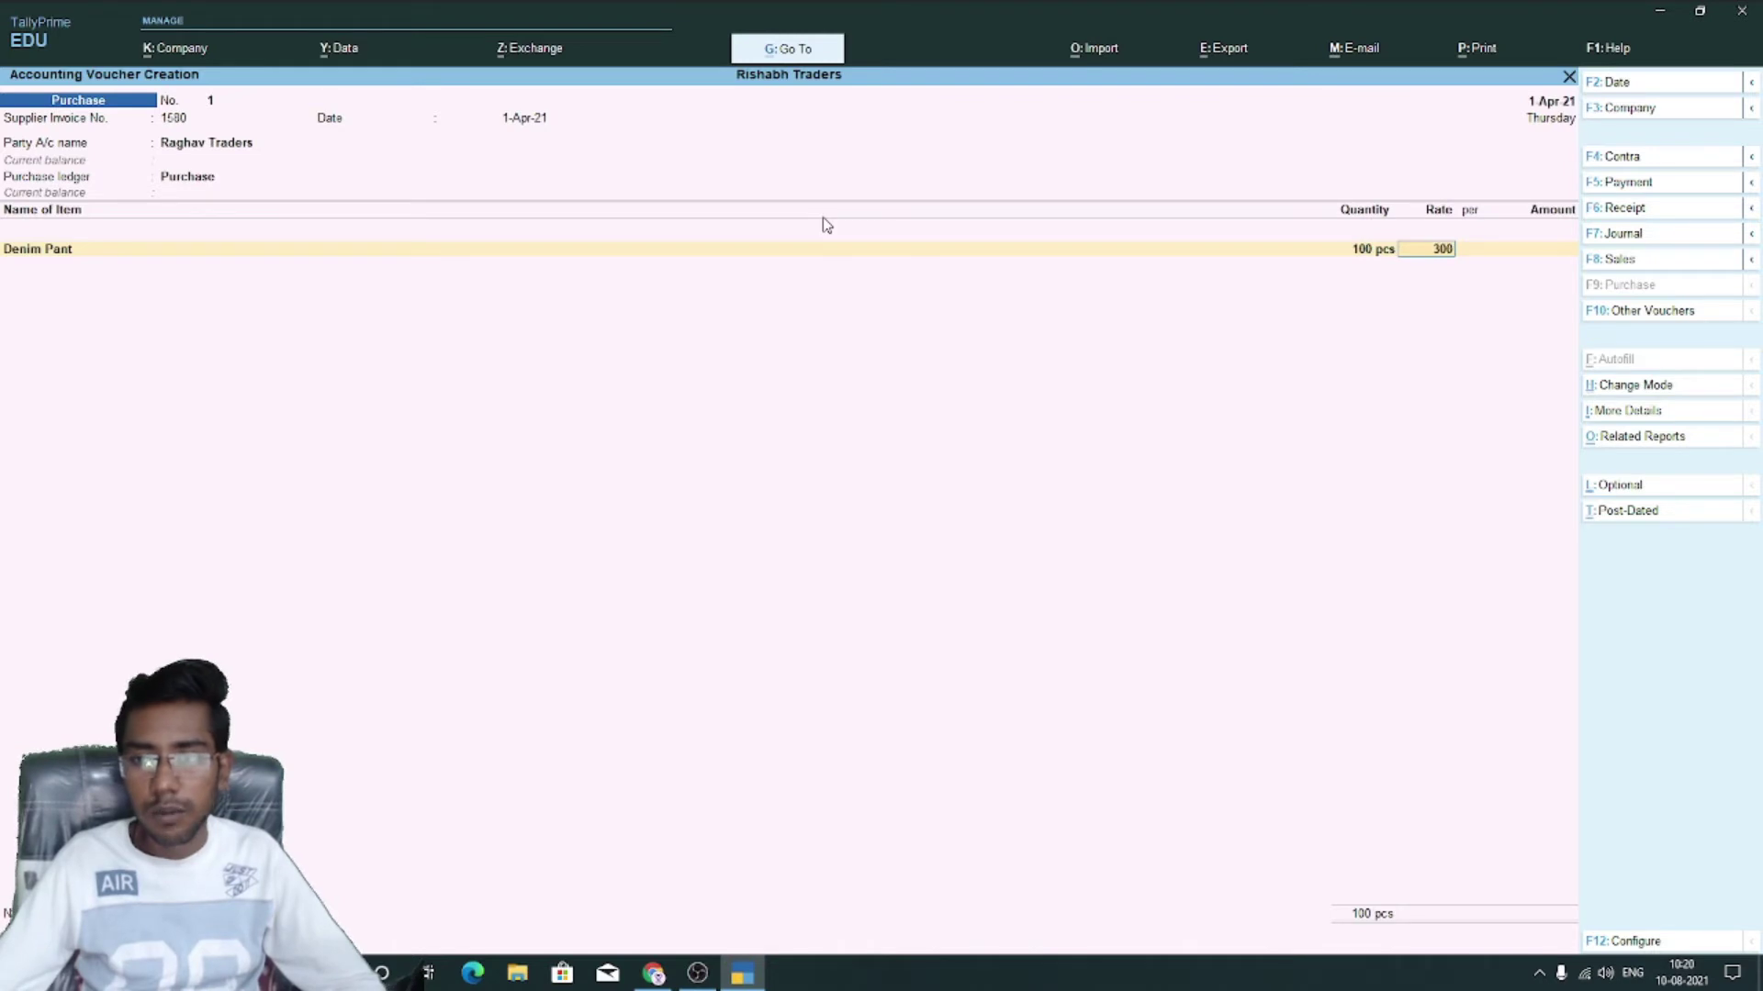
key(Return)
key(Return)
key(Return)
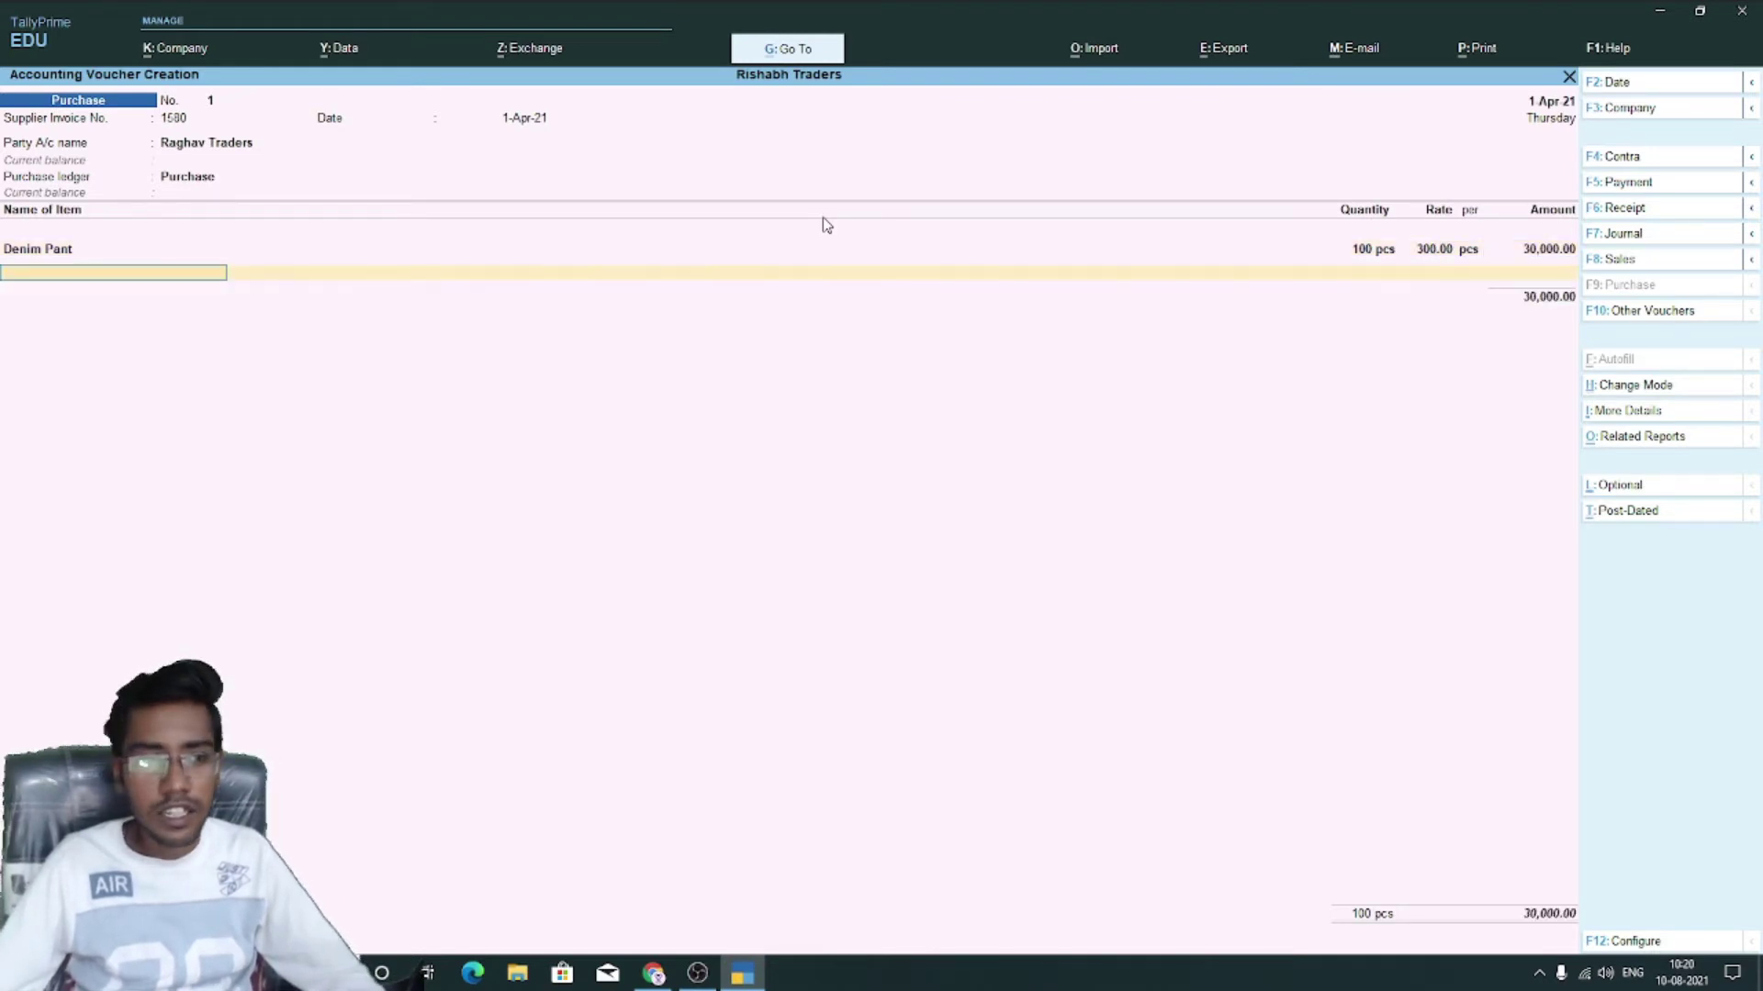
Add Jeans as the second stock item with a quantity of 50 pcs at a rate of 500 per piece
text(J)
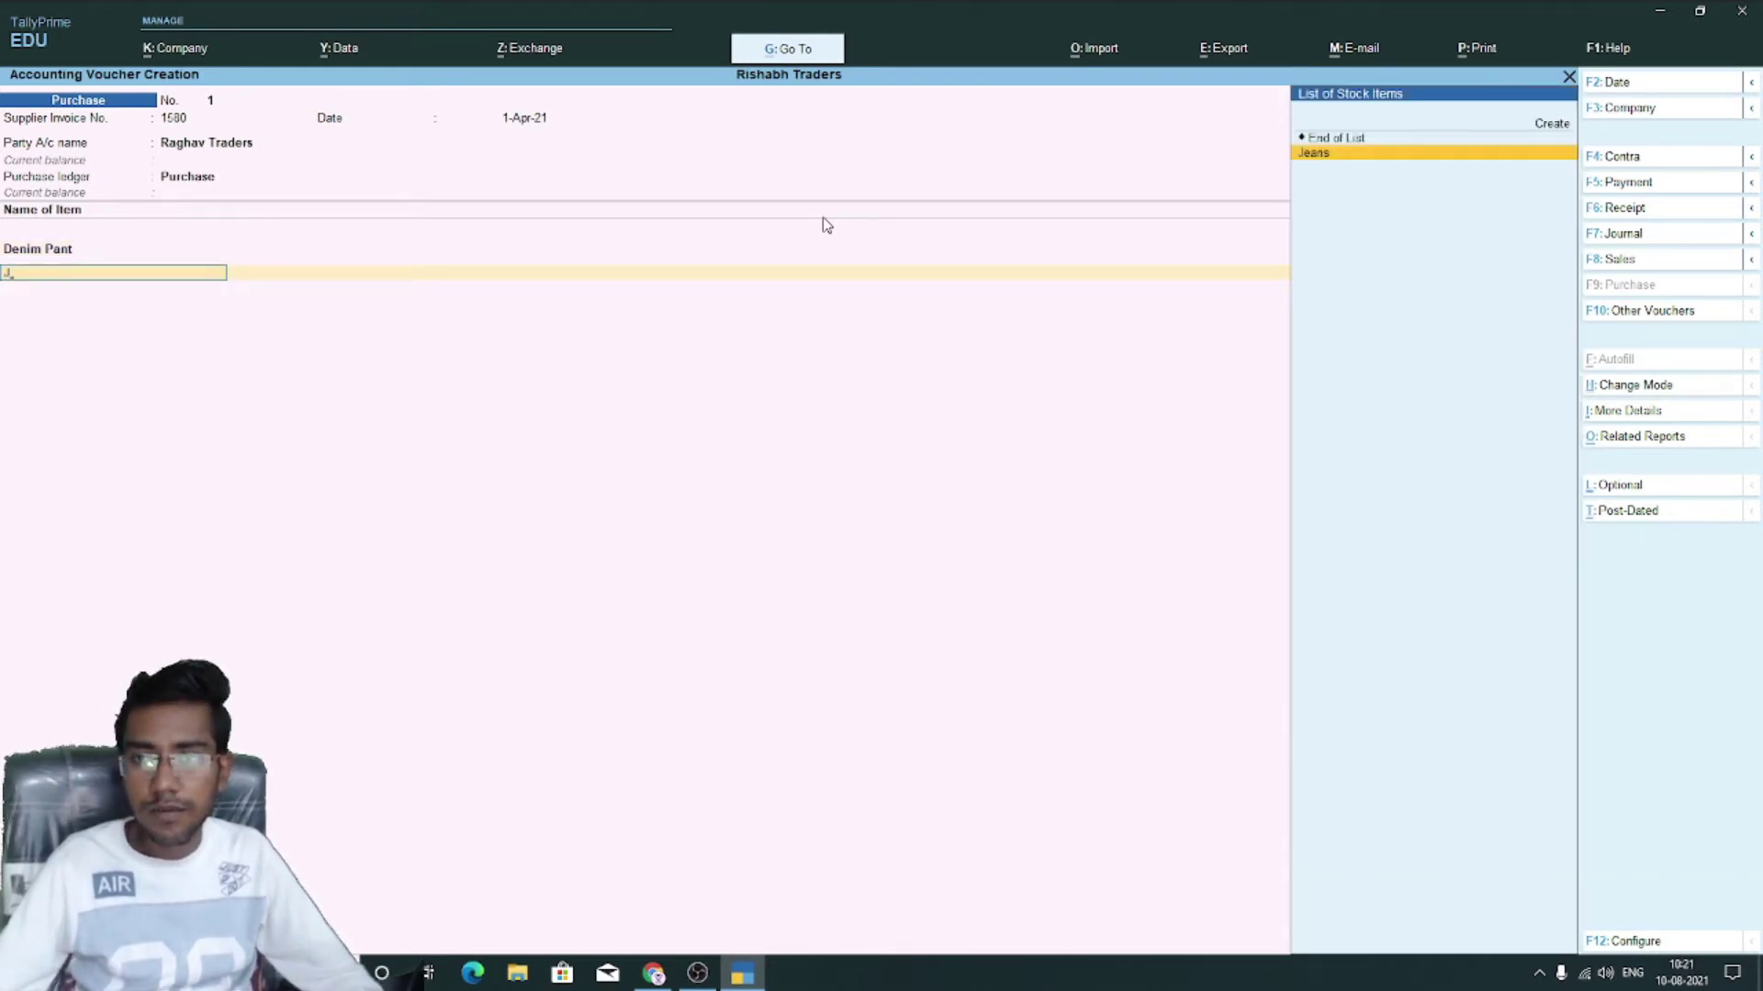
key(Return)
text(50)
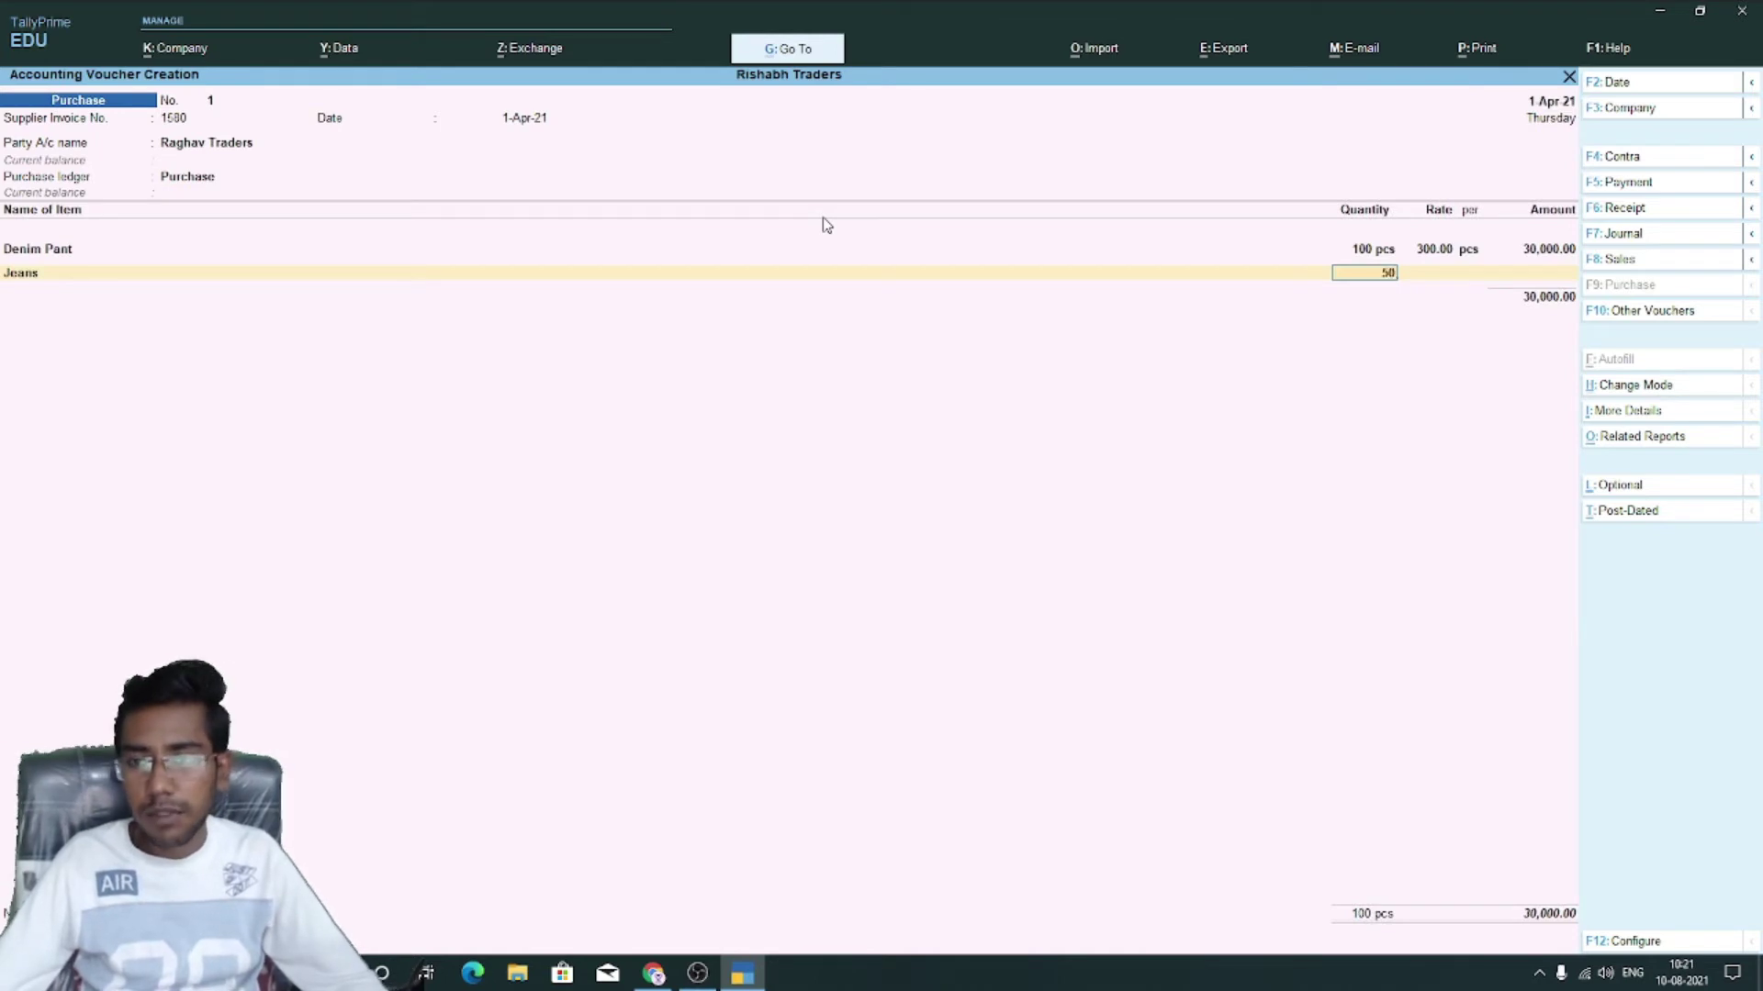
key(Return)
text(500)
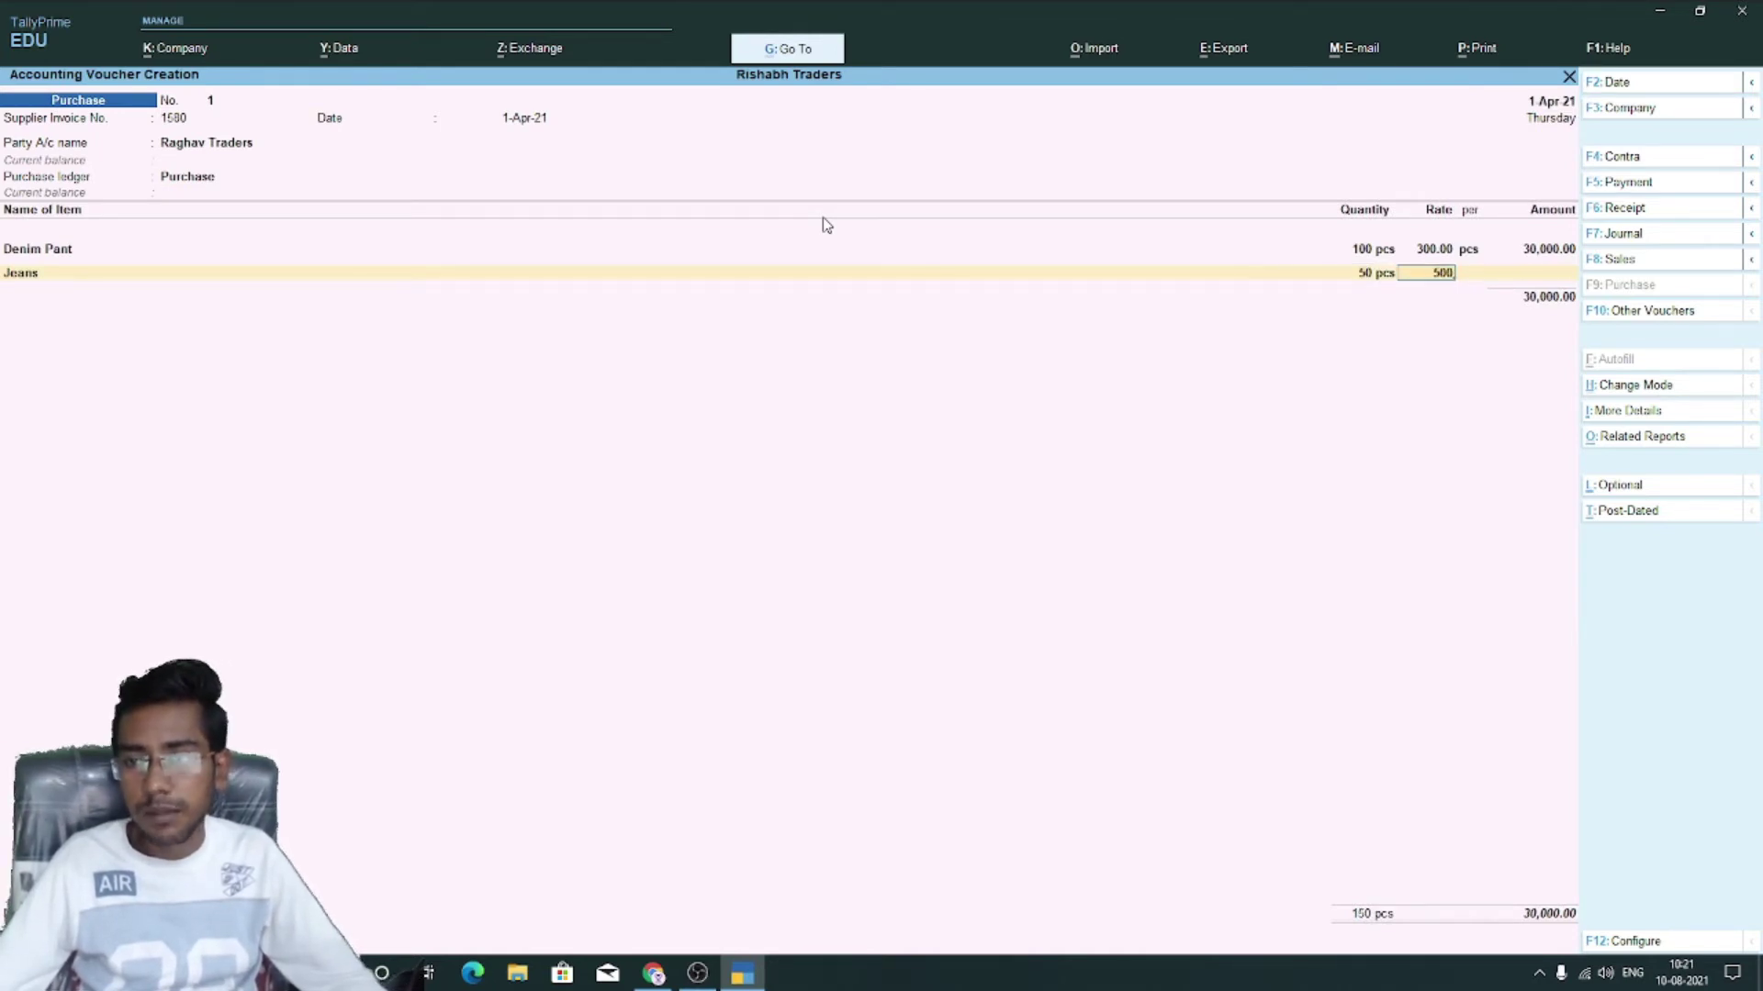
key(Return)
key(Return)
key(Return)
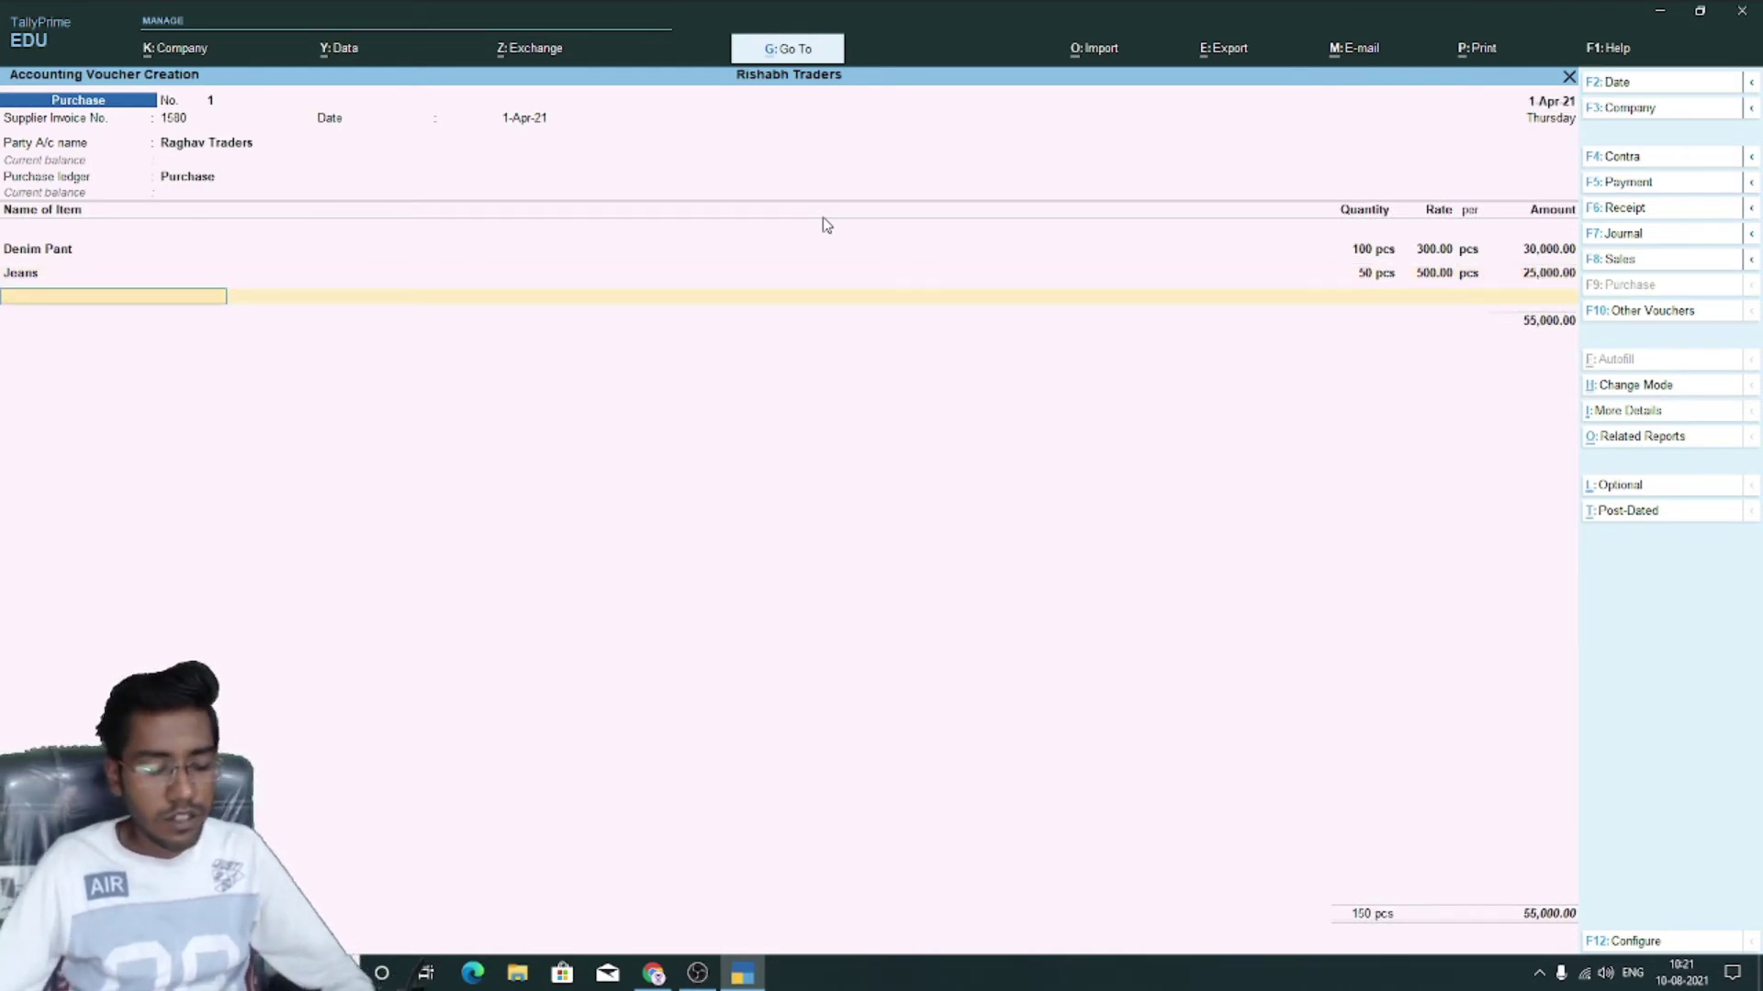
Add Shirt as the third stock item with a quantity of 50 pcs at a rate of 300 per piece
text(s)
key(Return)
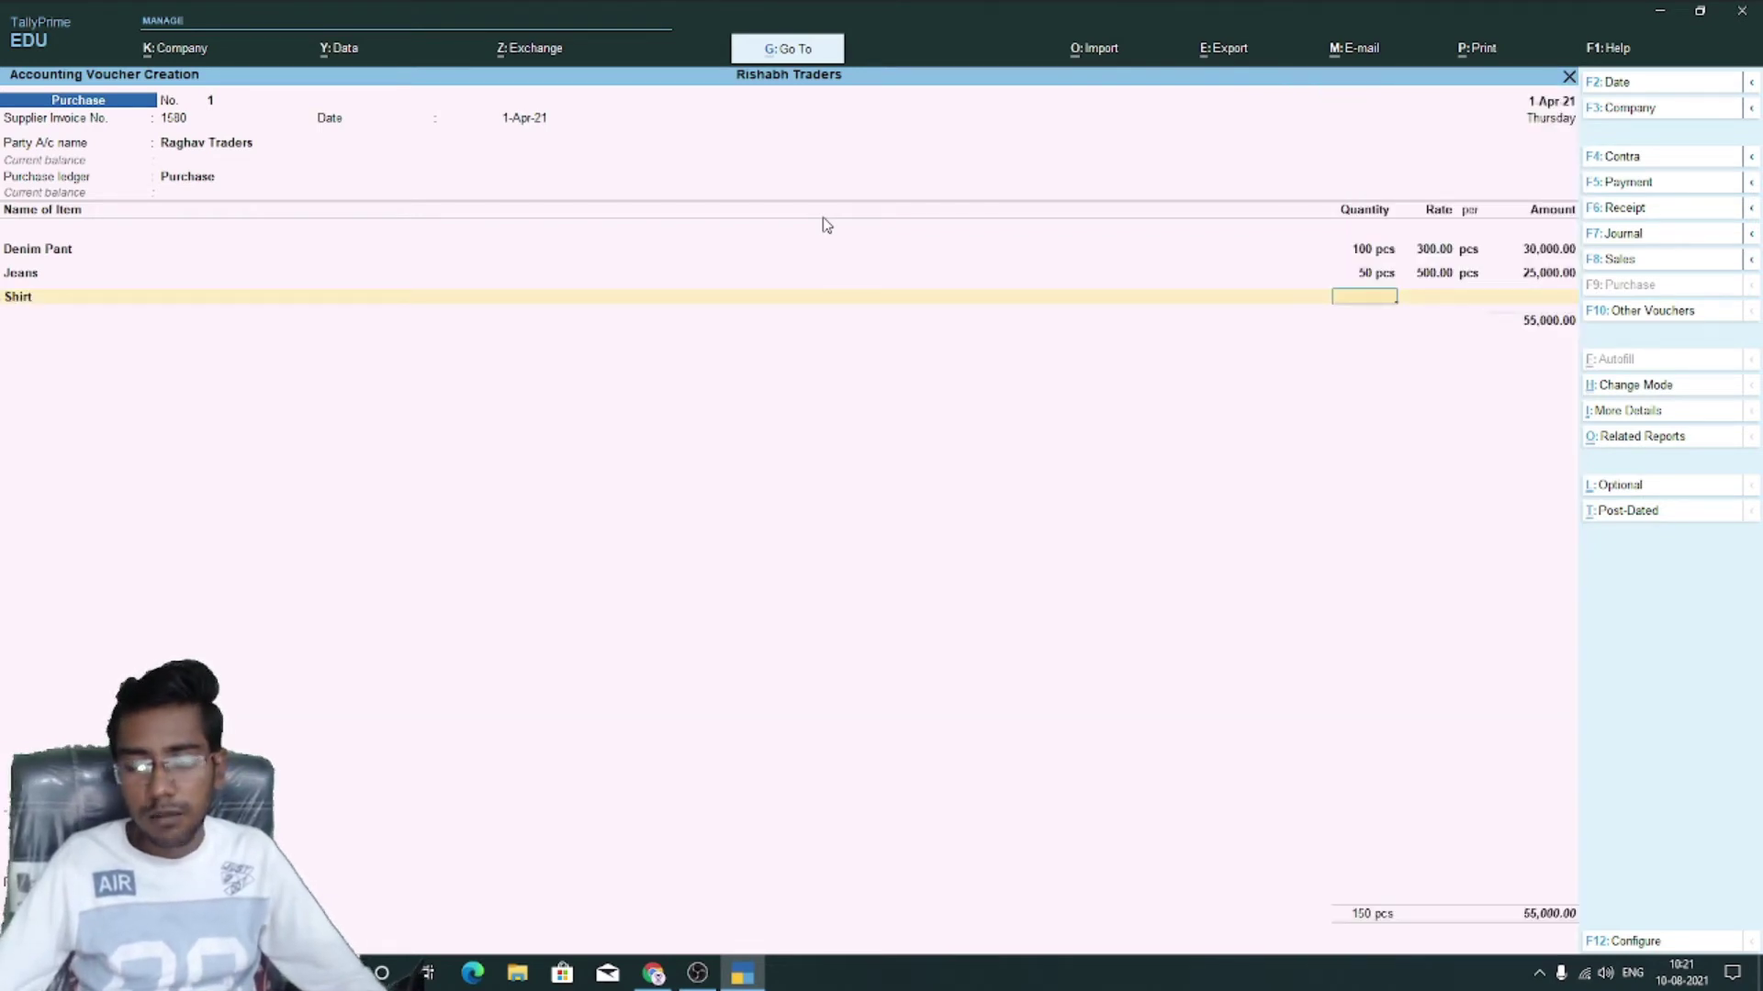
text(50)
key(Return)
text(300)
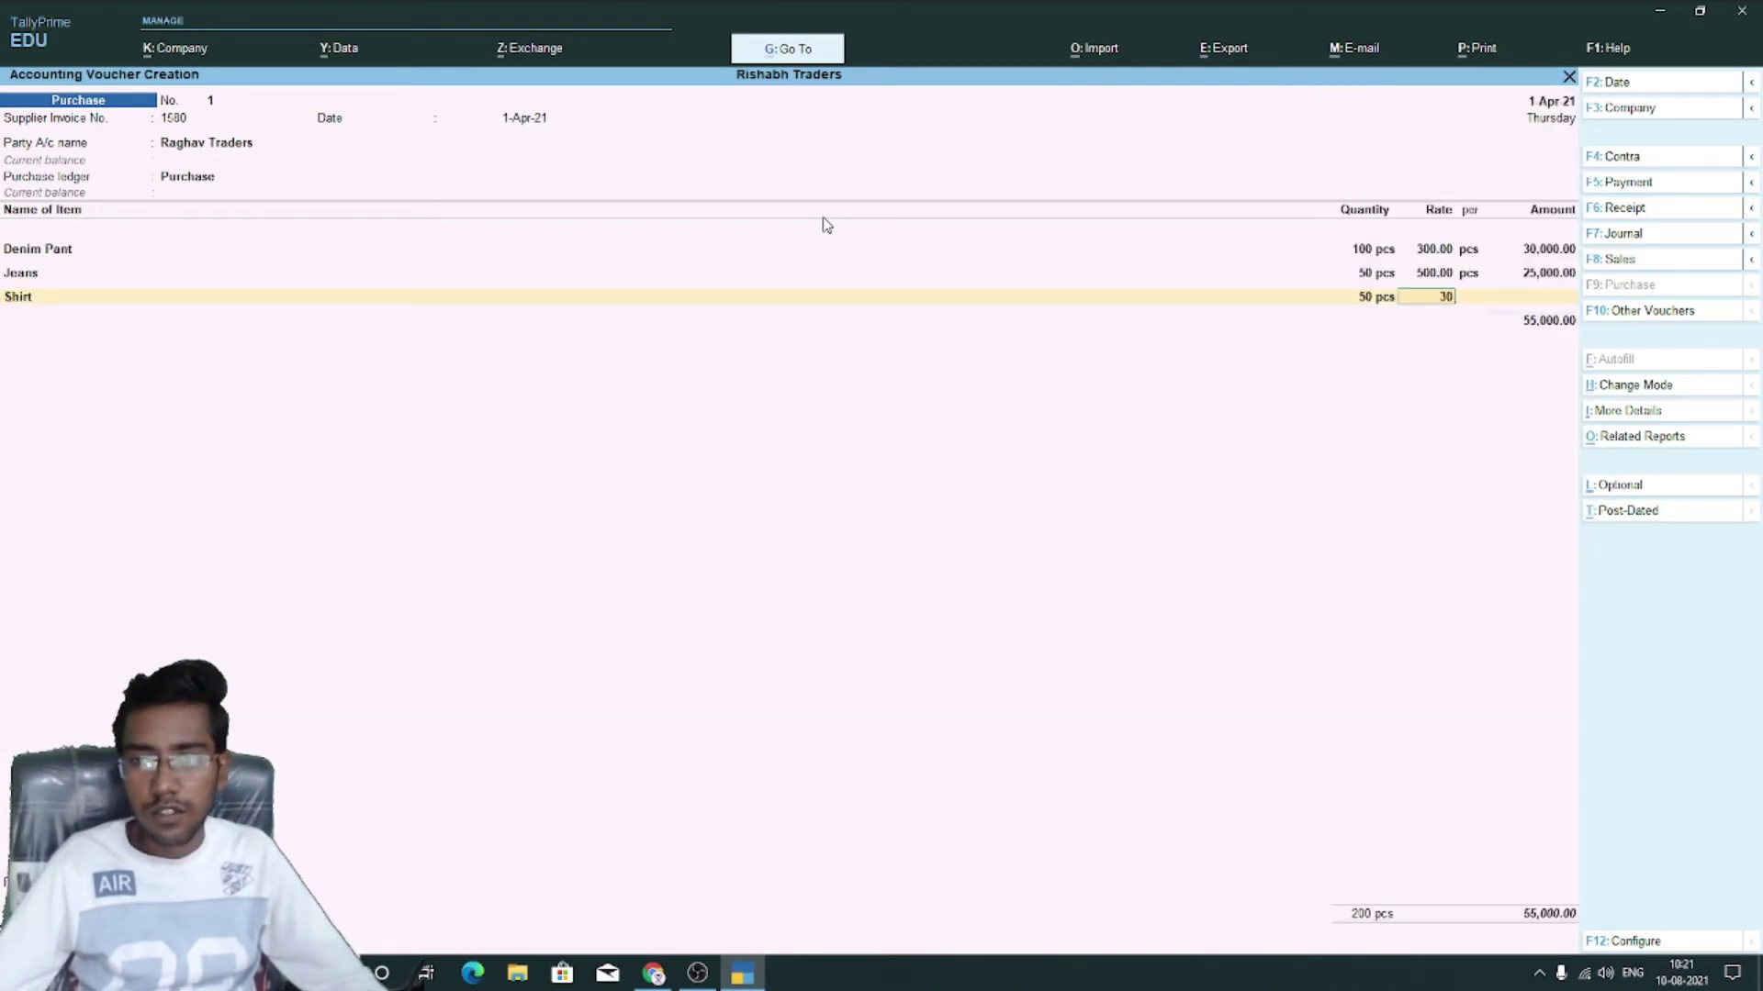
key(Return)
key(Return)
key(Return)
Add T-Shirt as the fourth stock item with a quantity of 200 pcs at a rate of 200 per piece
text(t)
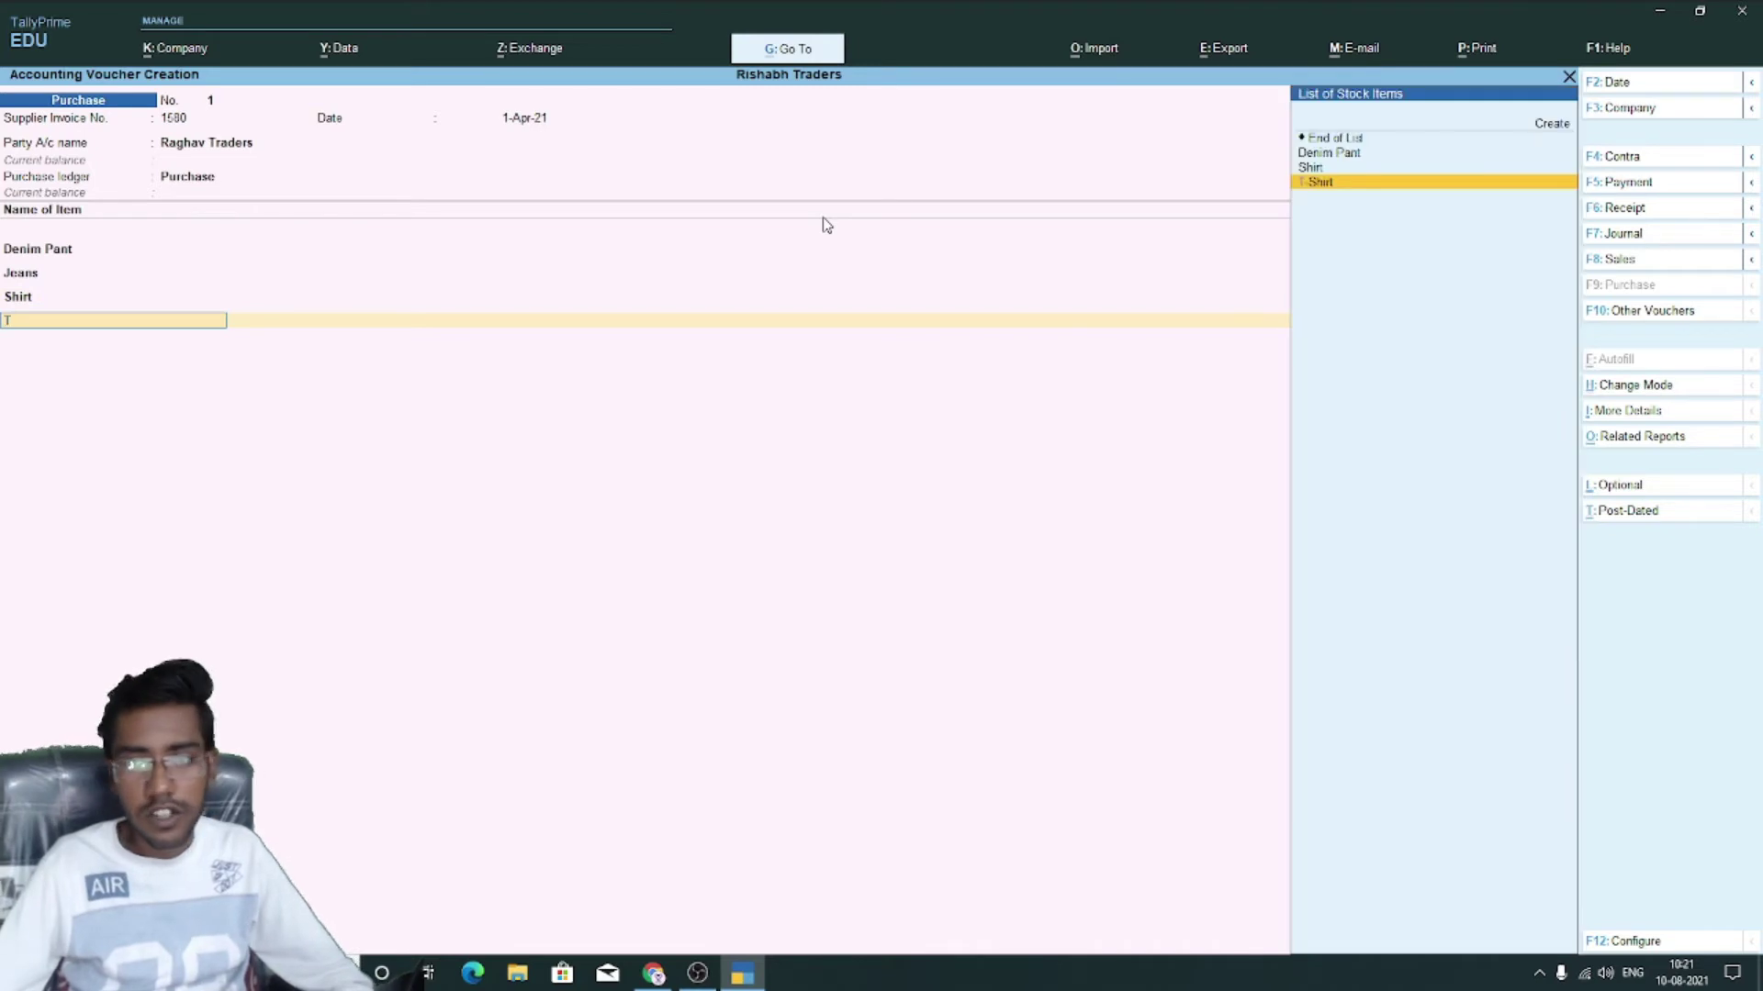
key(Return)
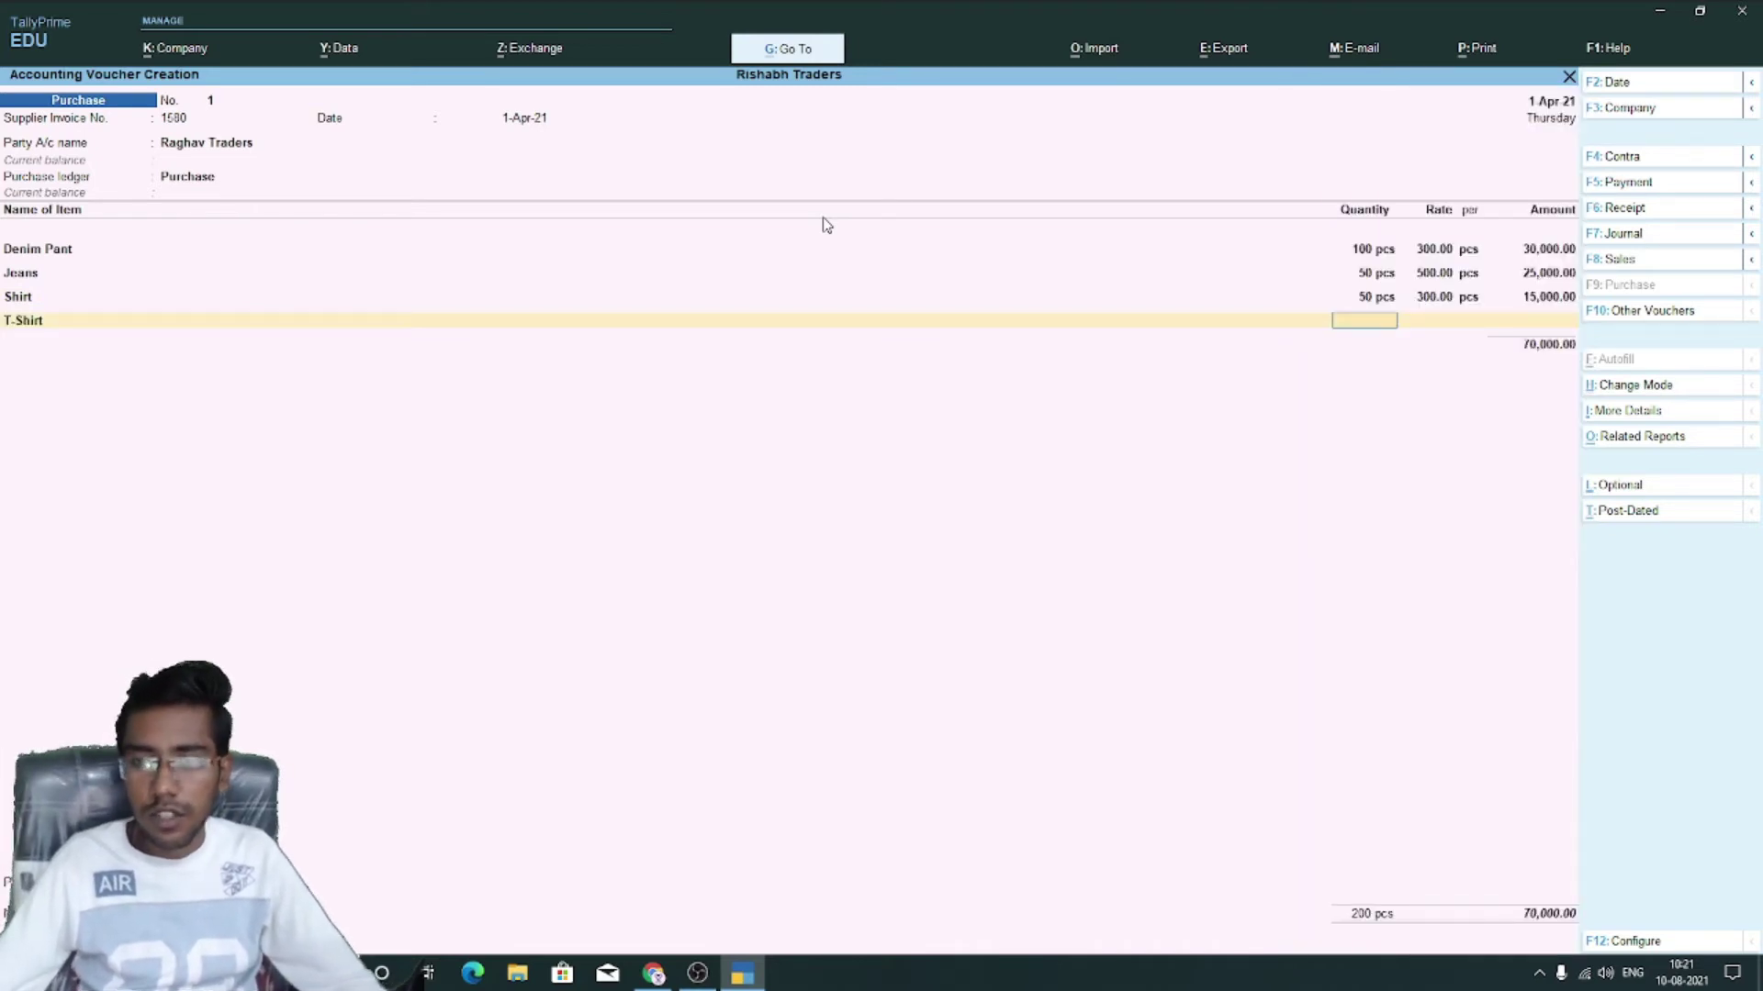
text(200)
key(Return)
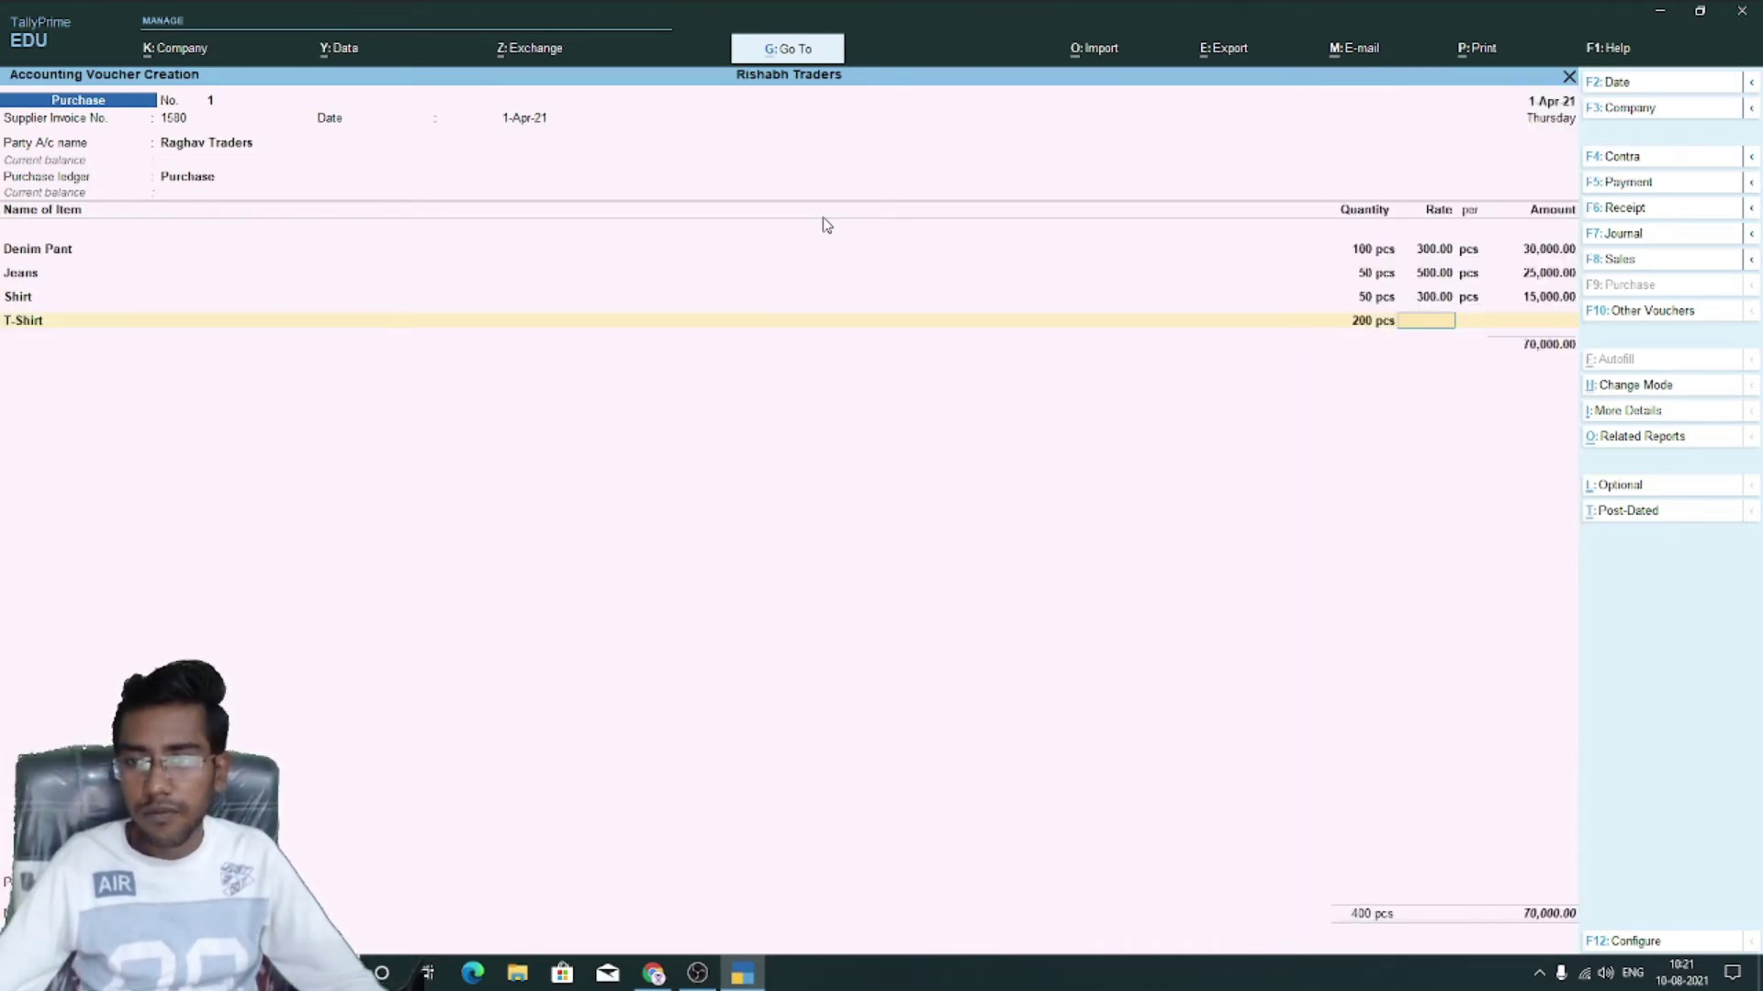
text(200)
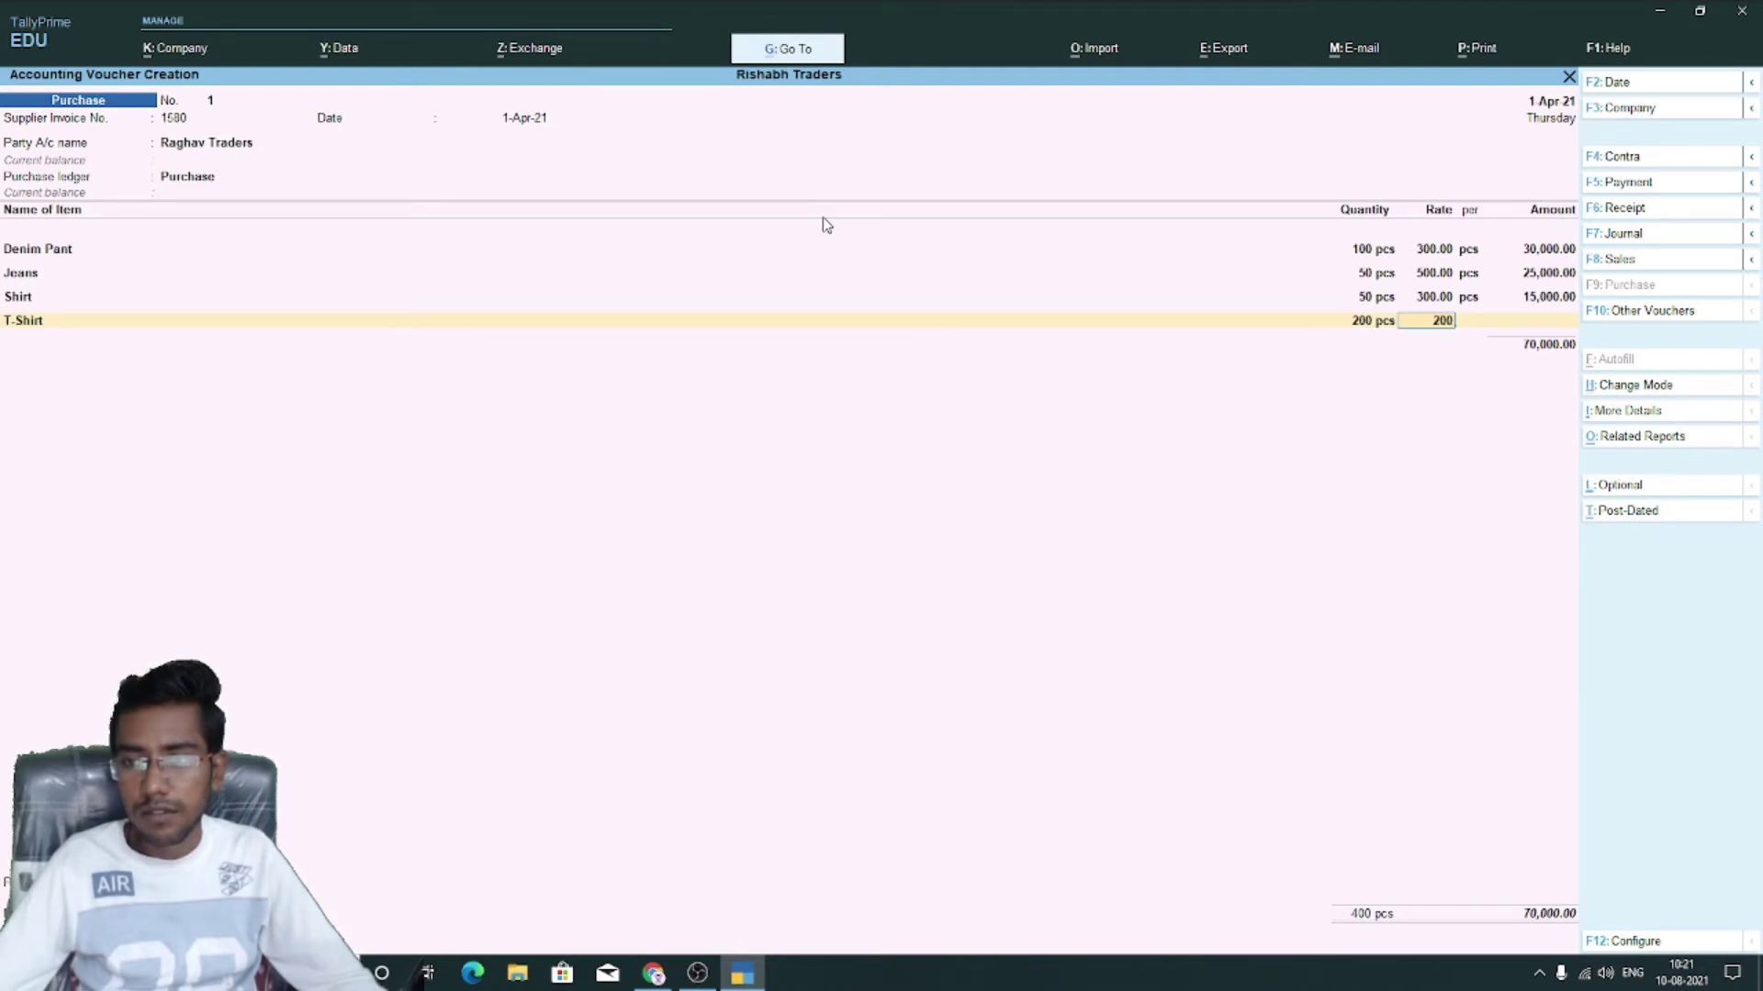
key(Return)
key(Return)
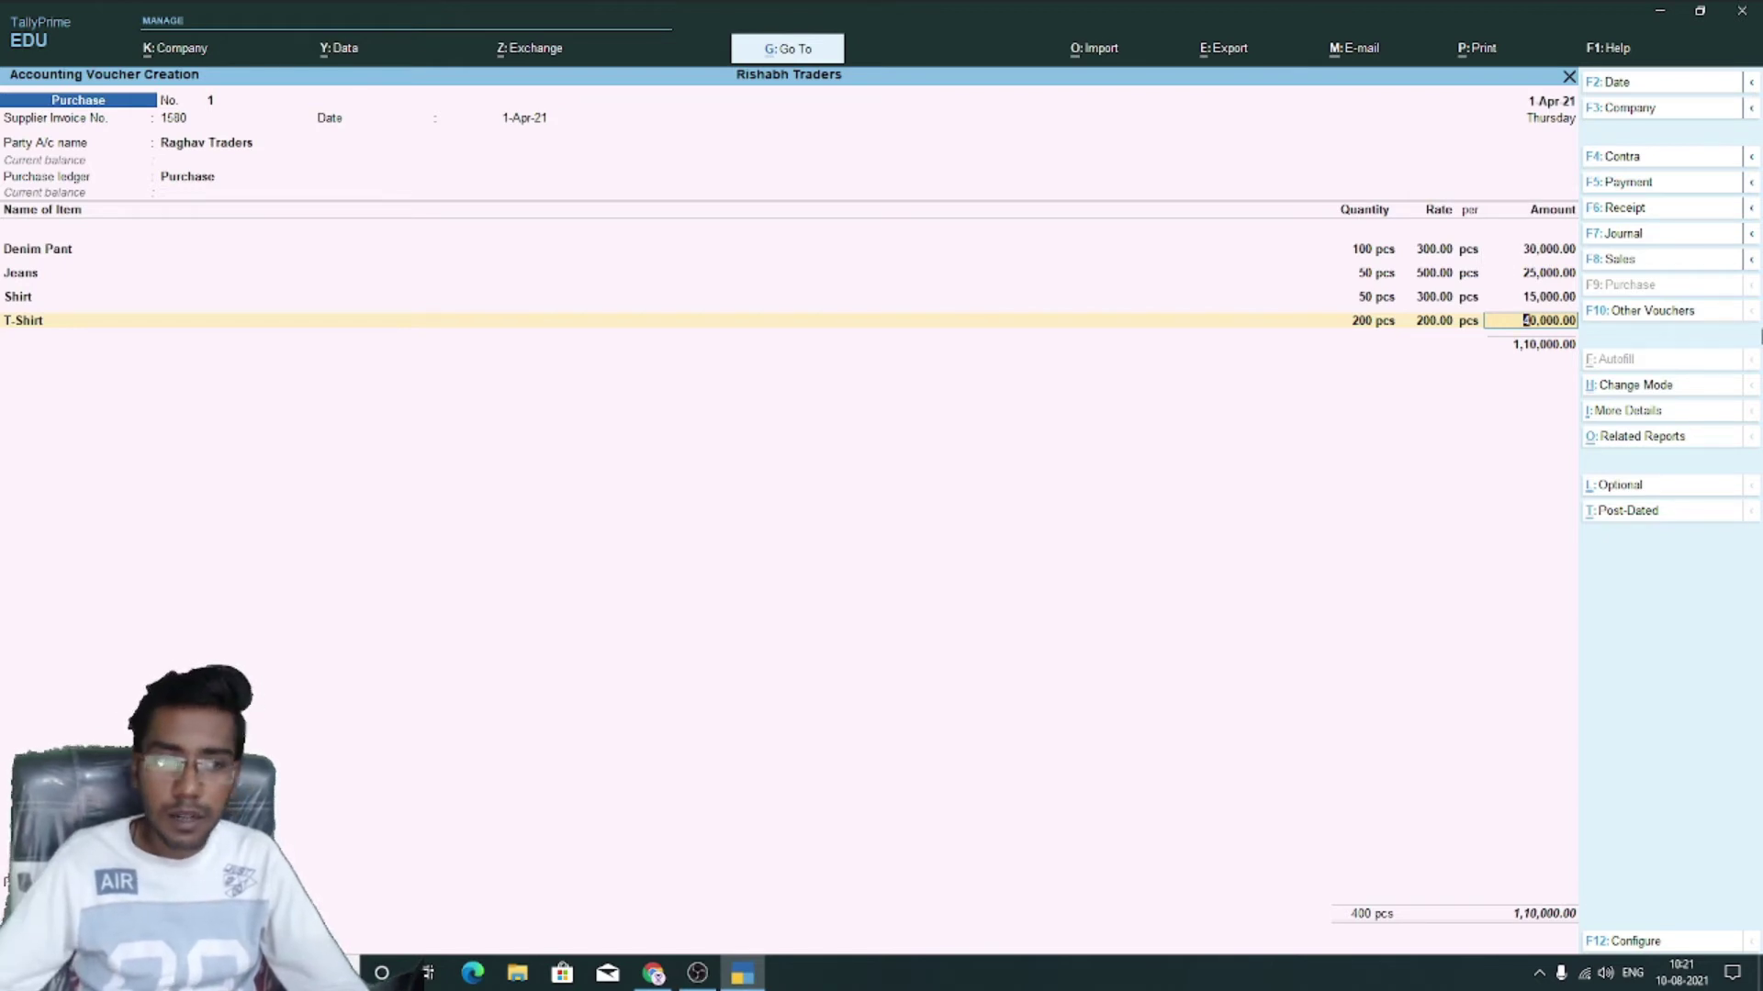
key(Return)
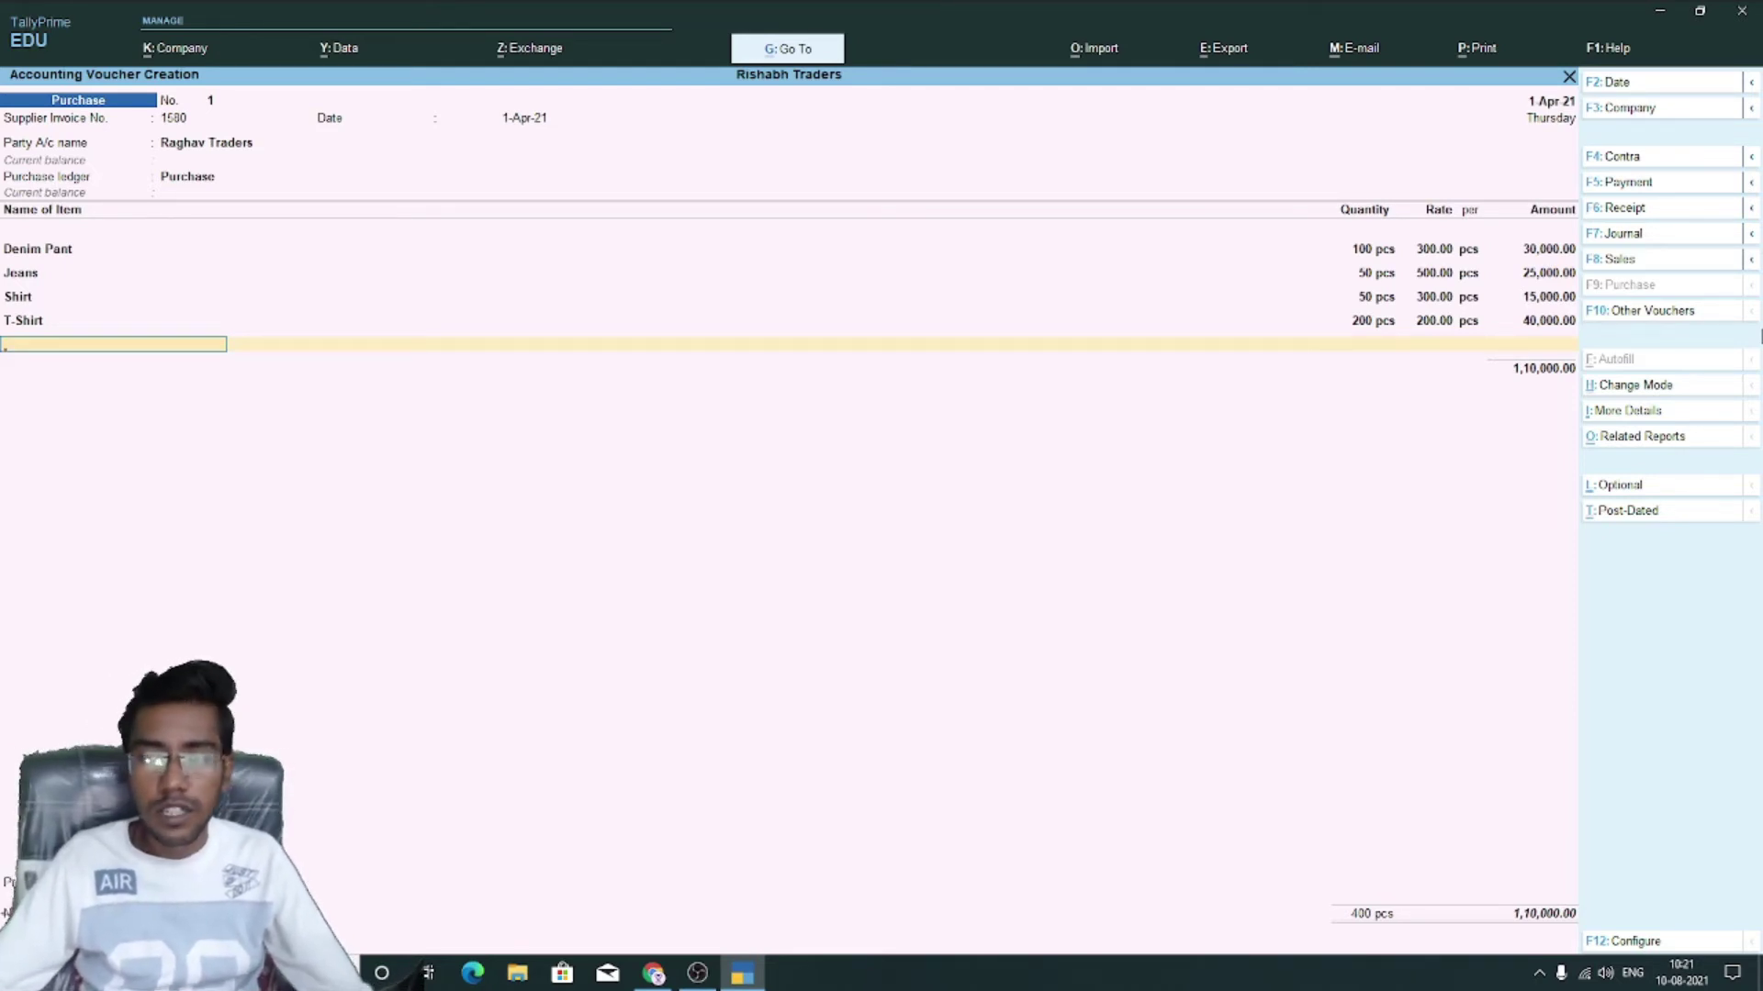
End the stock item list and add the C GST and S GST ledgers below it, accepting their calculated amounts
key(Return)
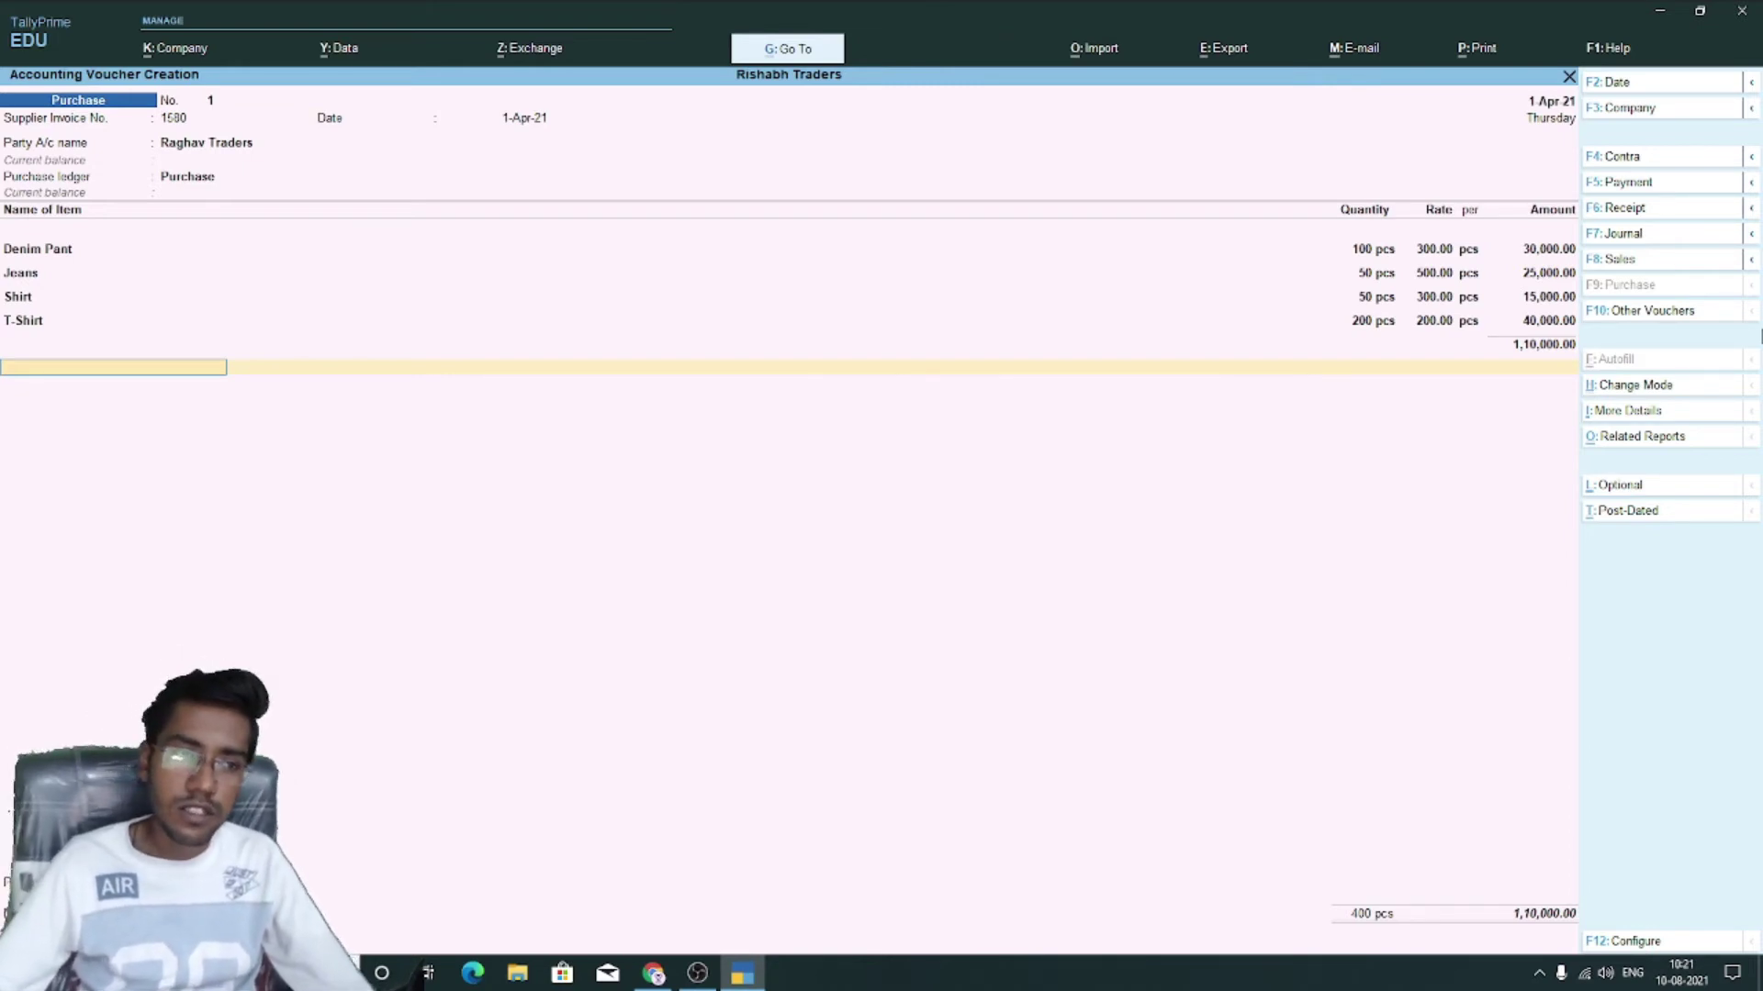
text(C)
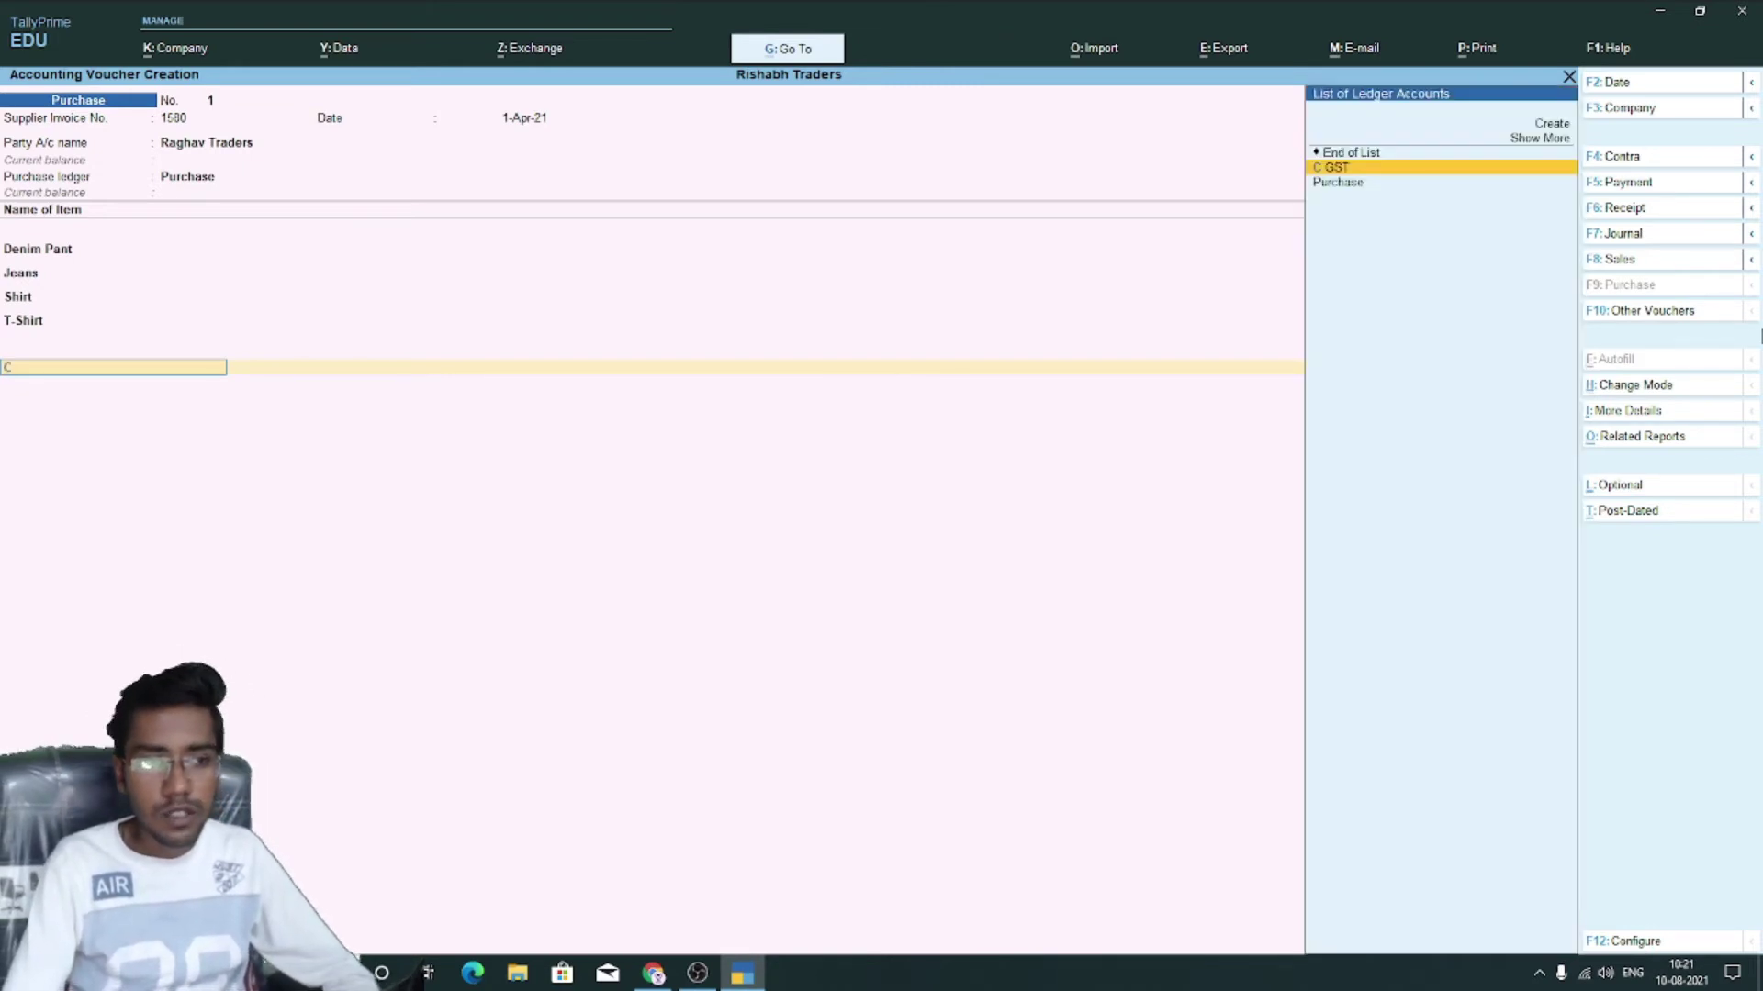
key(Return)
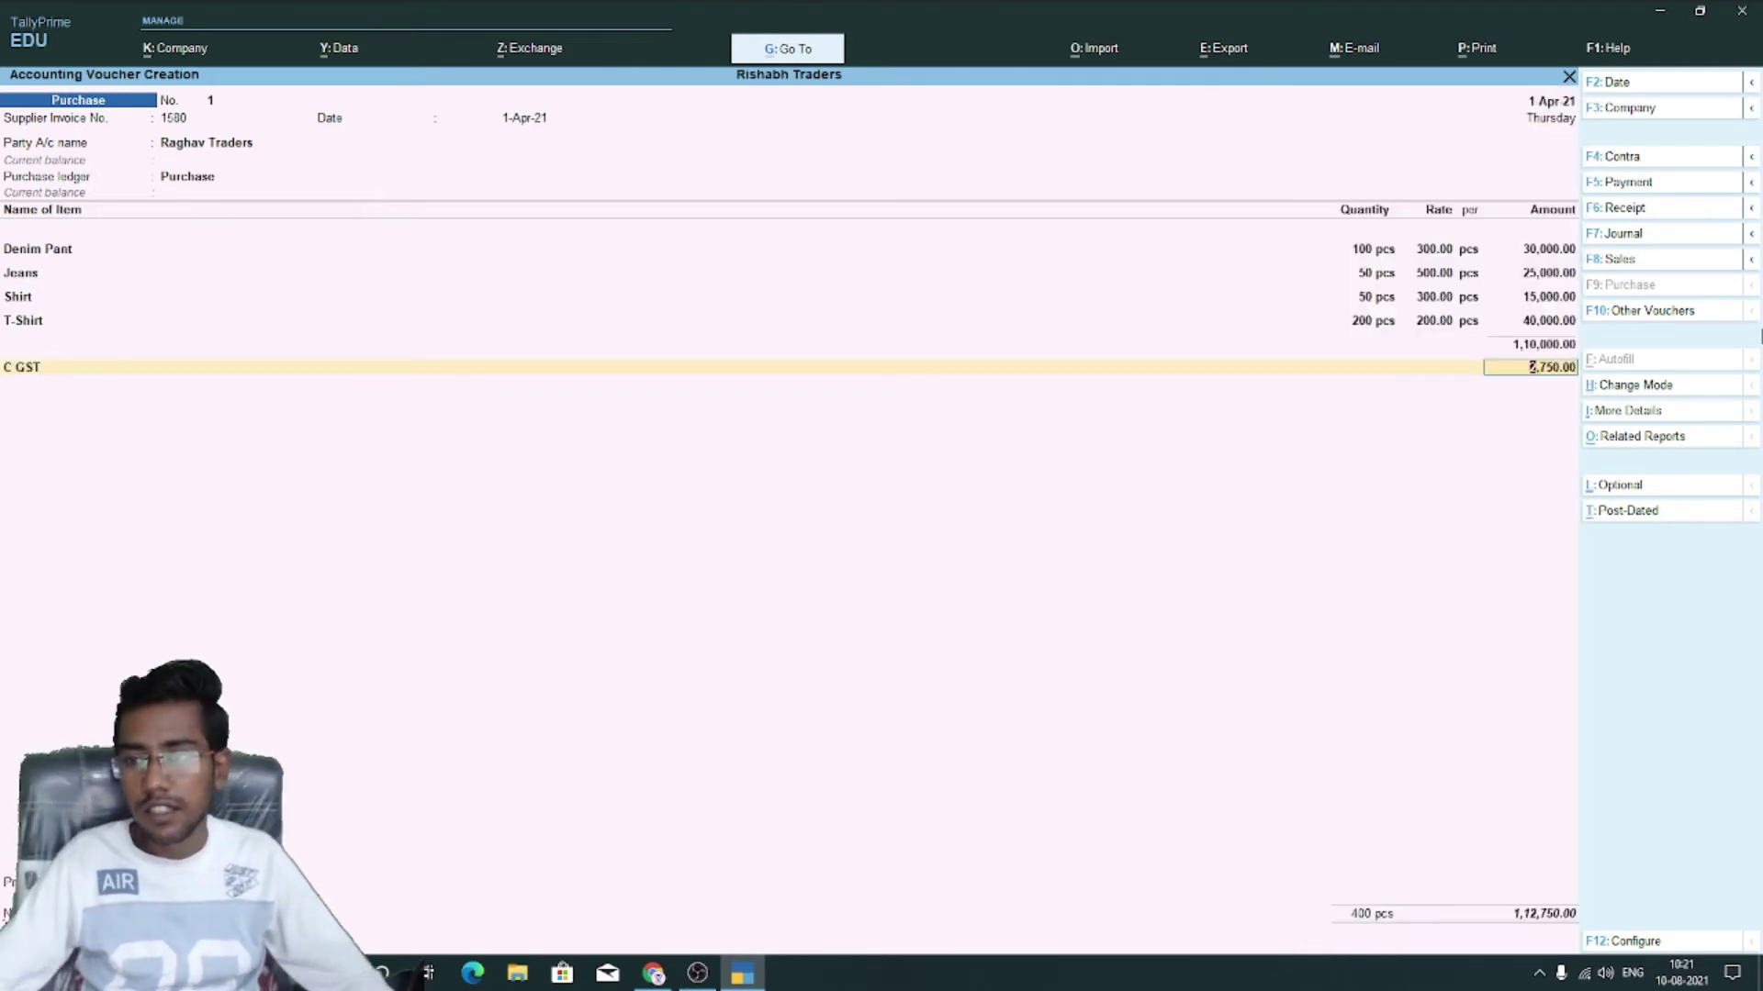
key(Return)
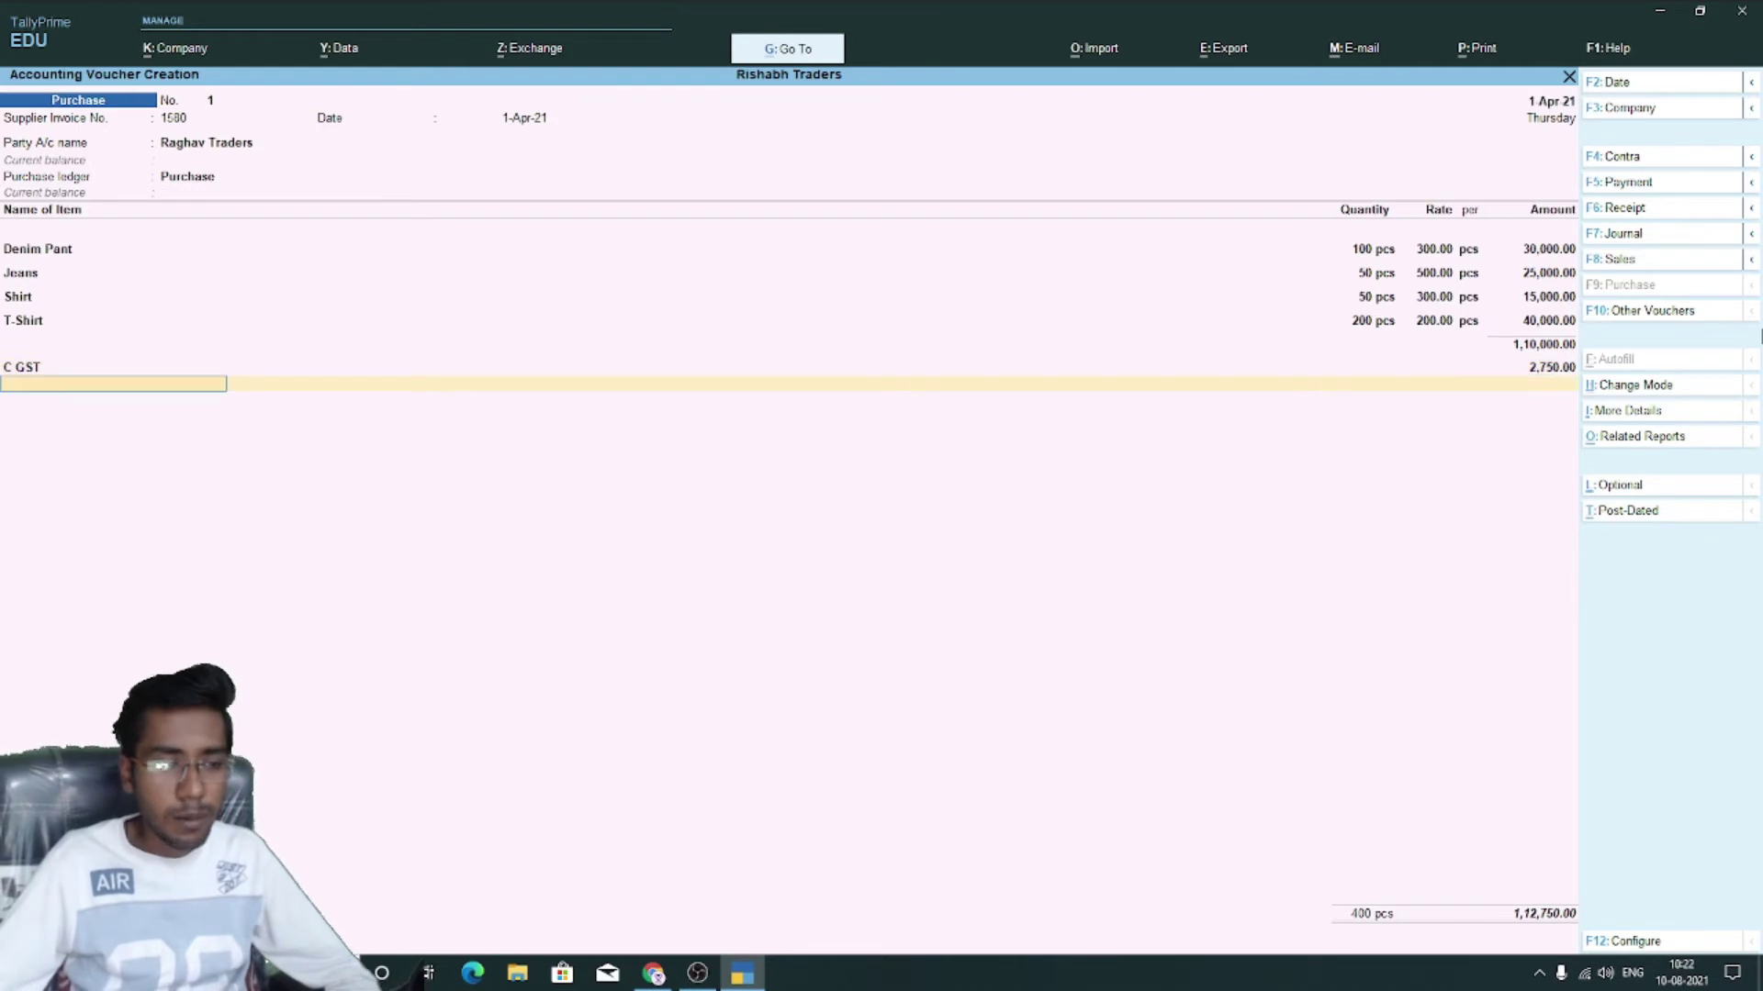
text(S)
key(Return)
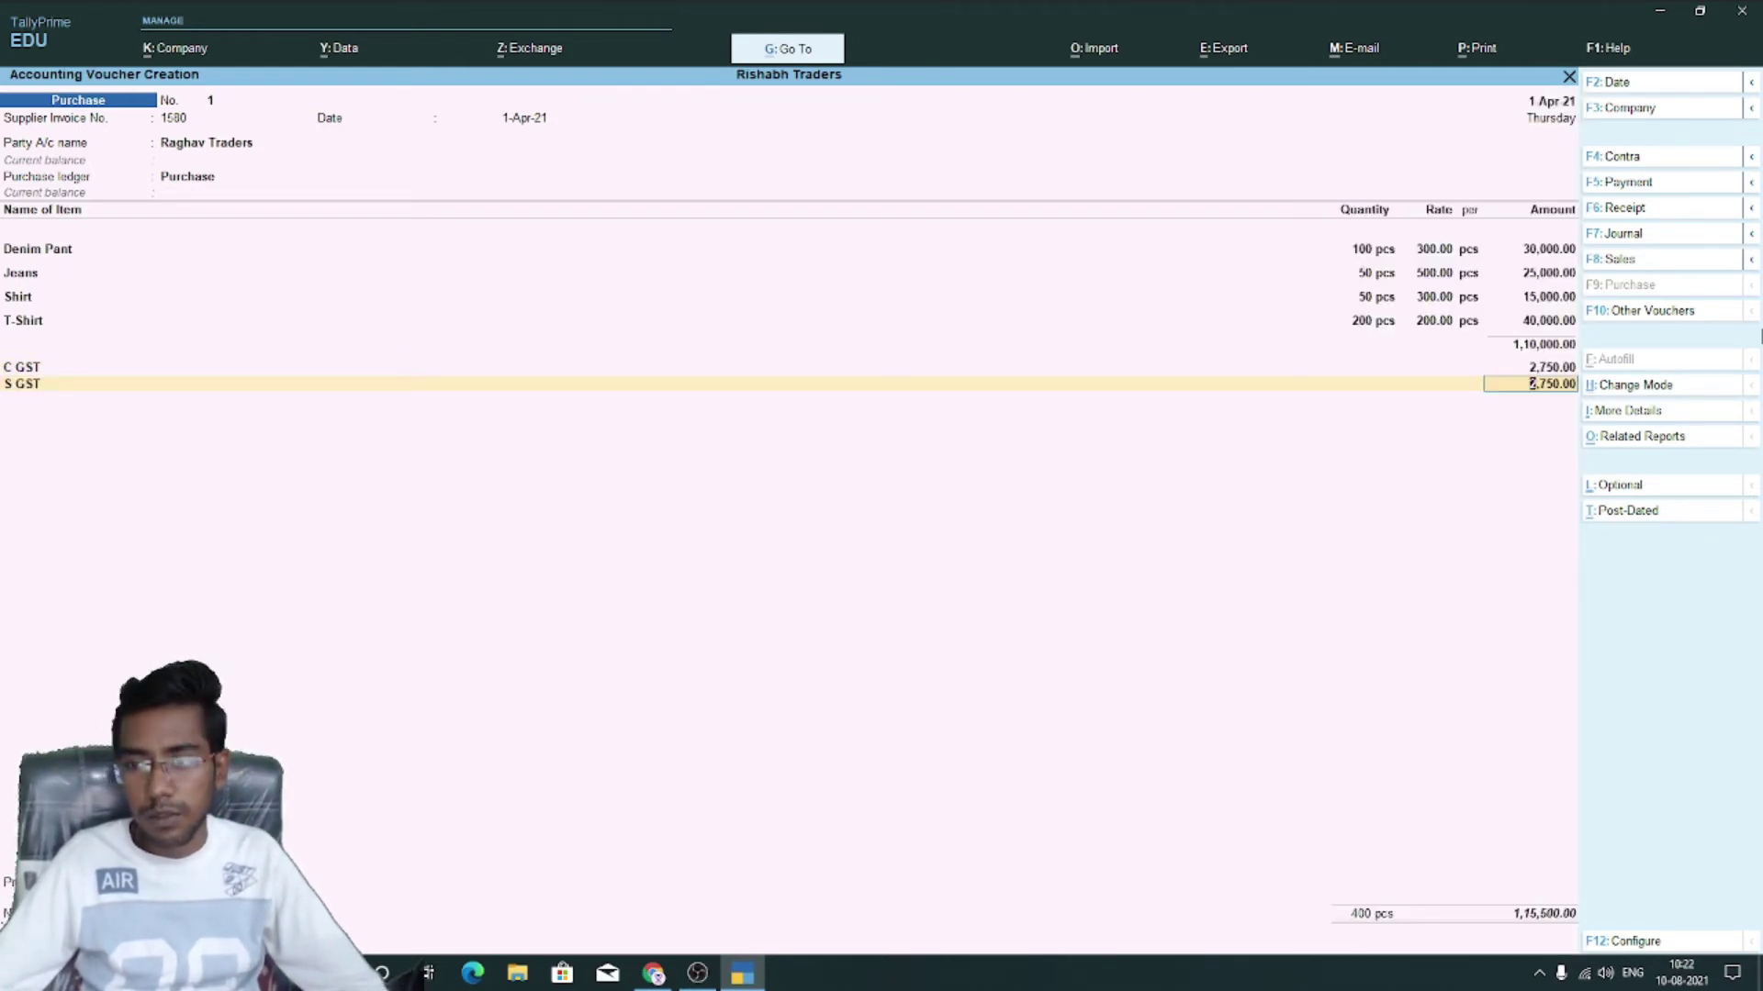
key(Return)
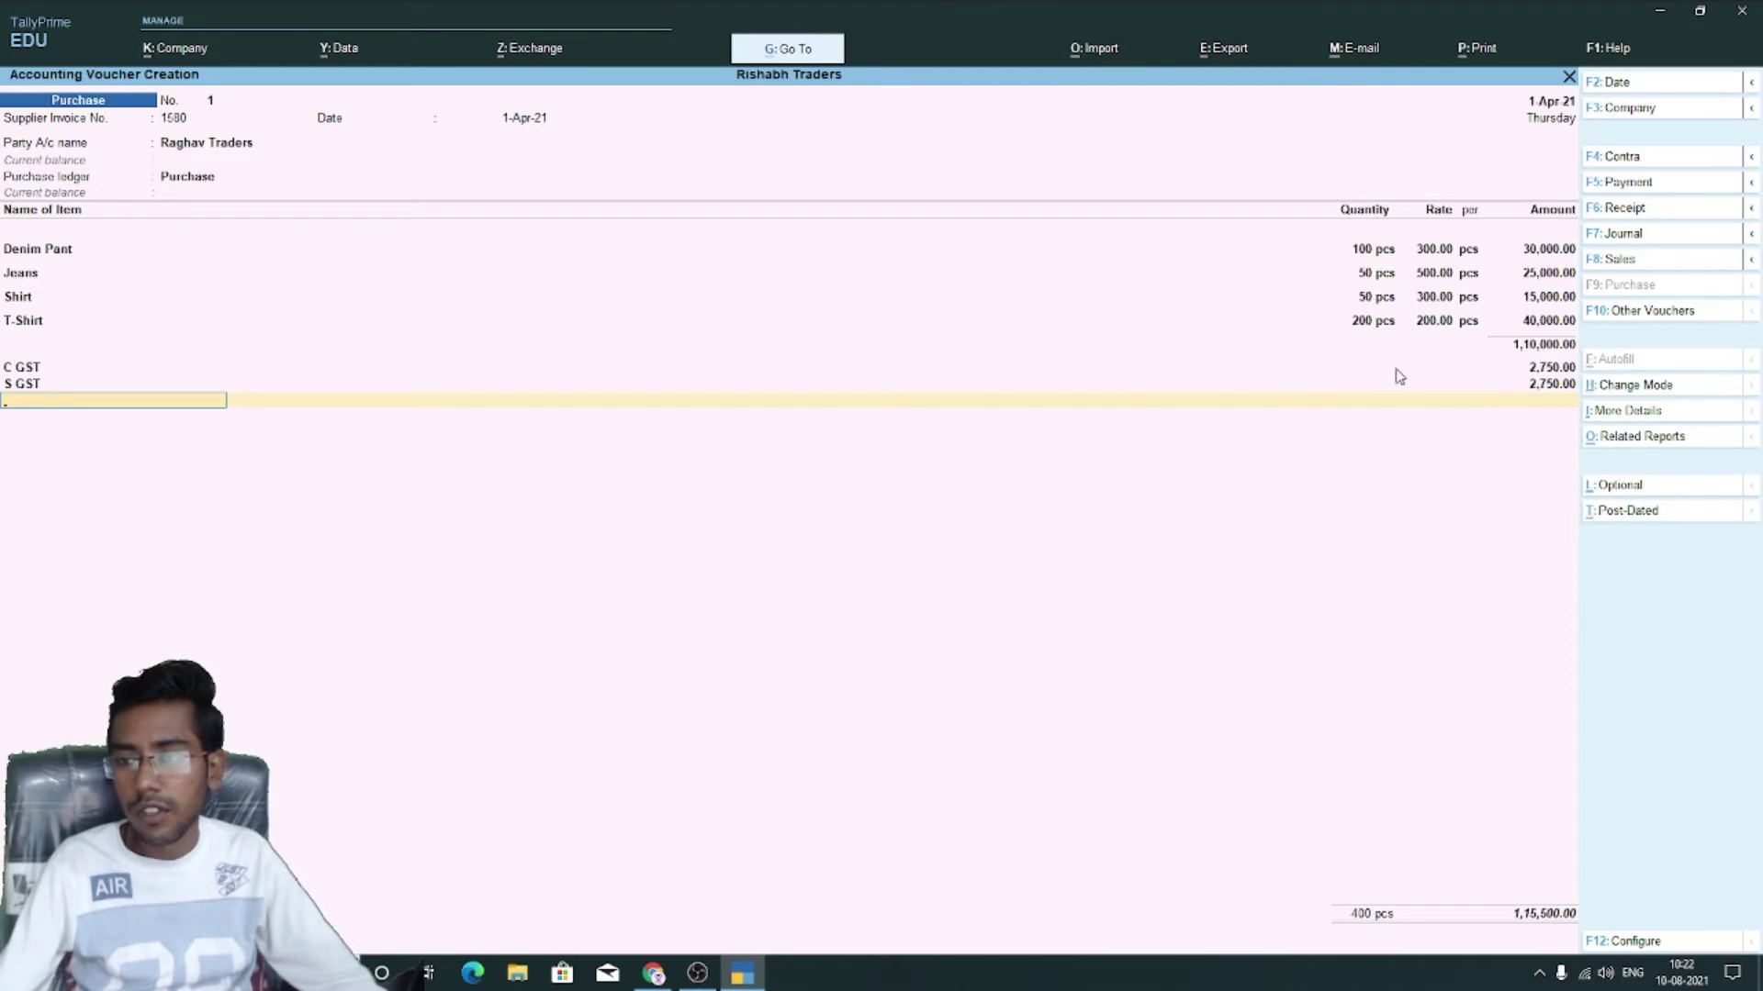
Open Calculator, compute 2.5% of 1,10,000 to check the voucher's GST amounts, and close it
key(super+s)
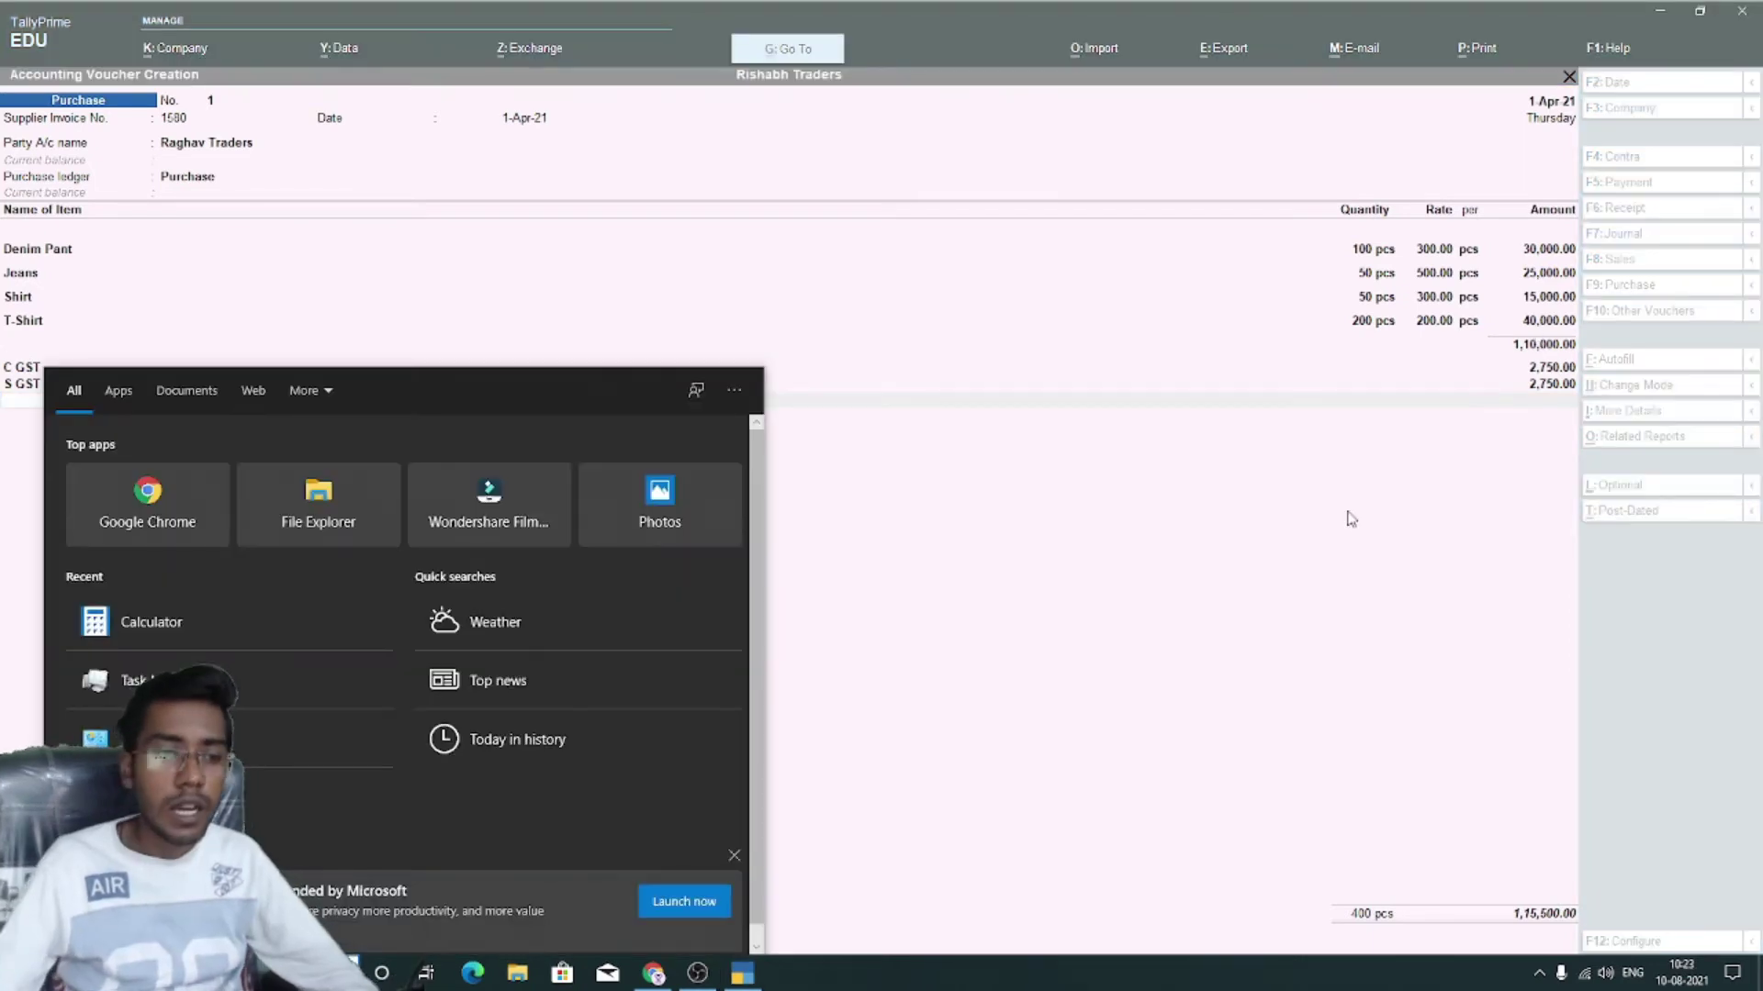
click(1228, 629)
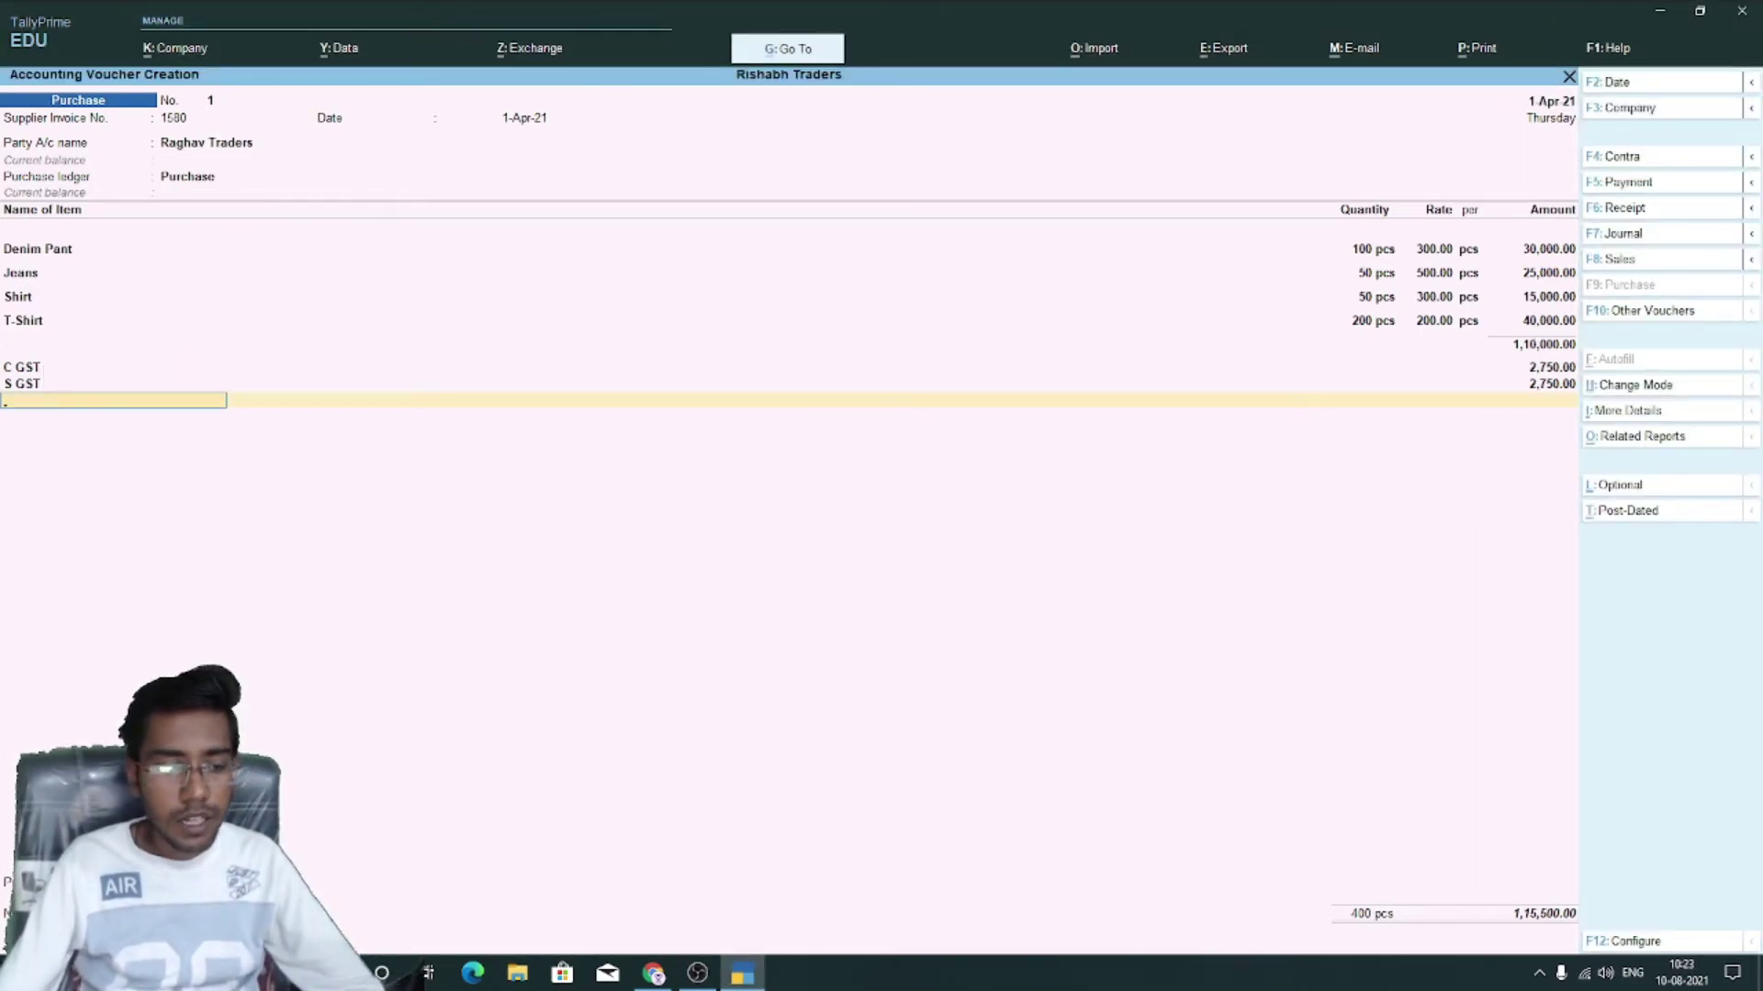
key(super+s)
click(191, 623)
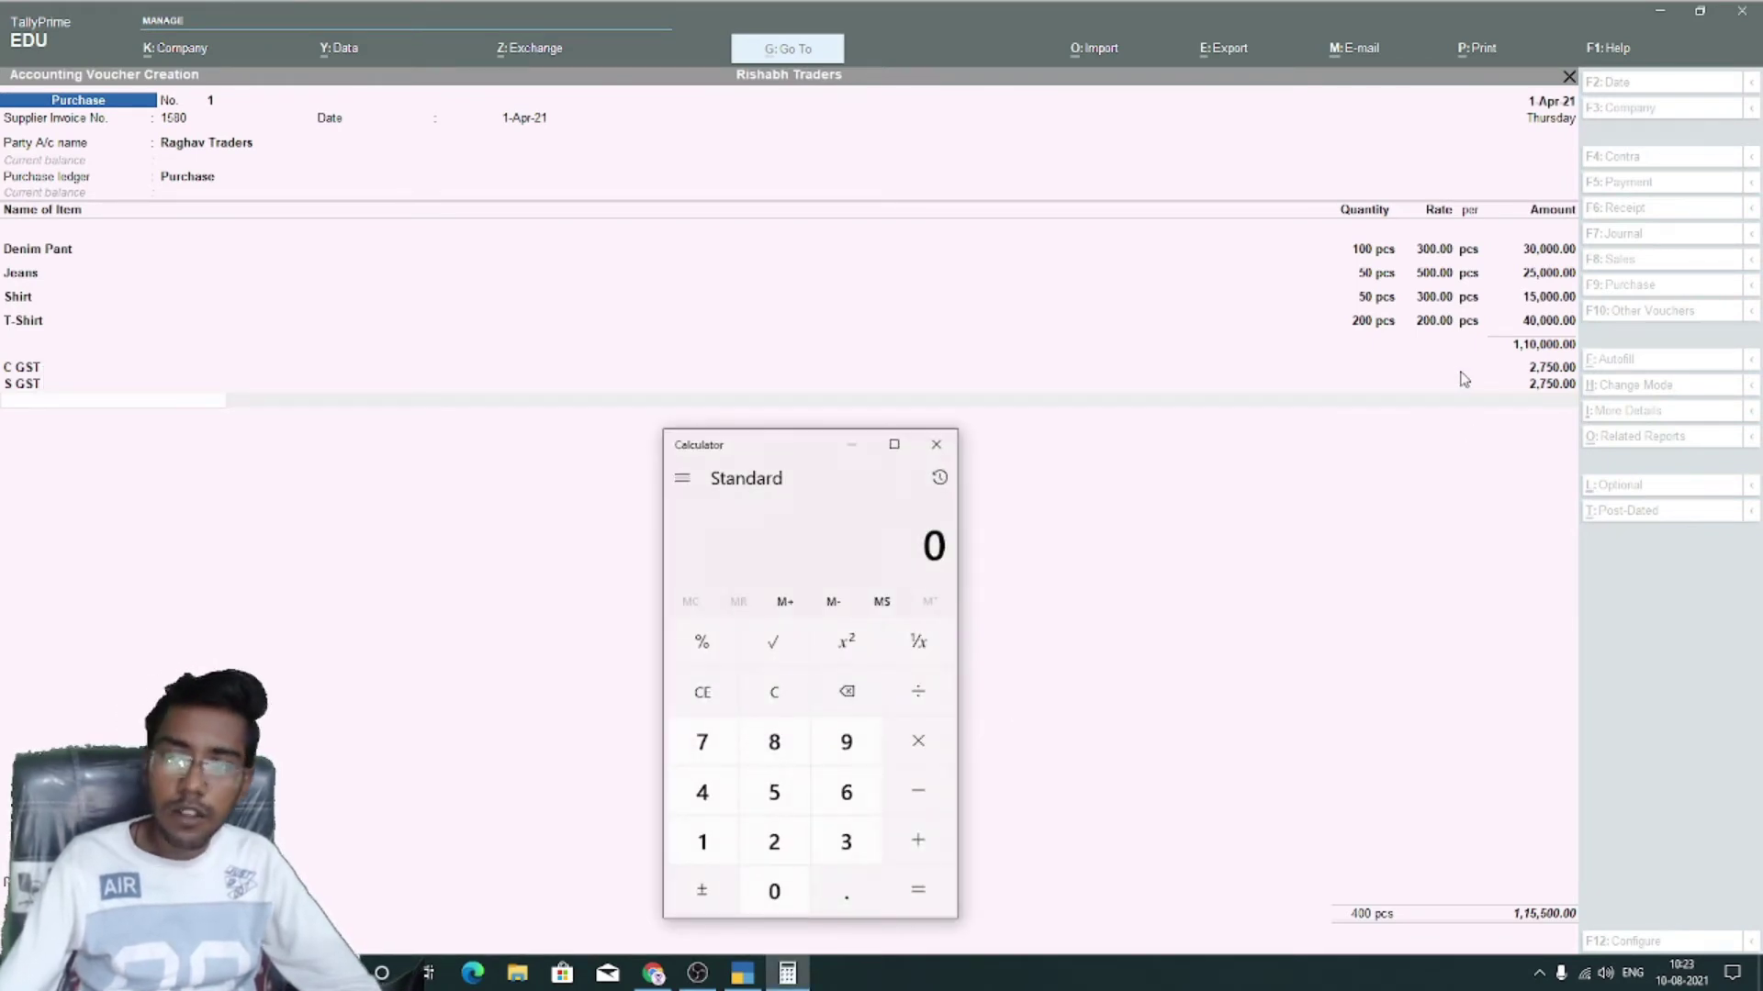
click(704, 840)
click(705, 840)
triple_click(762, 894)
click(762, 894)
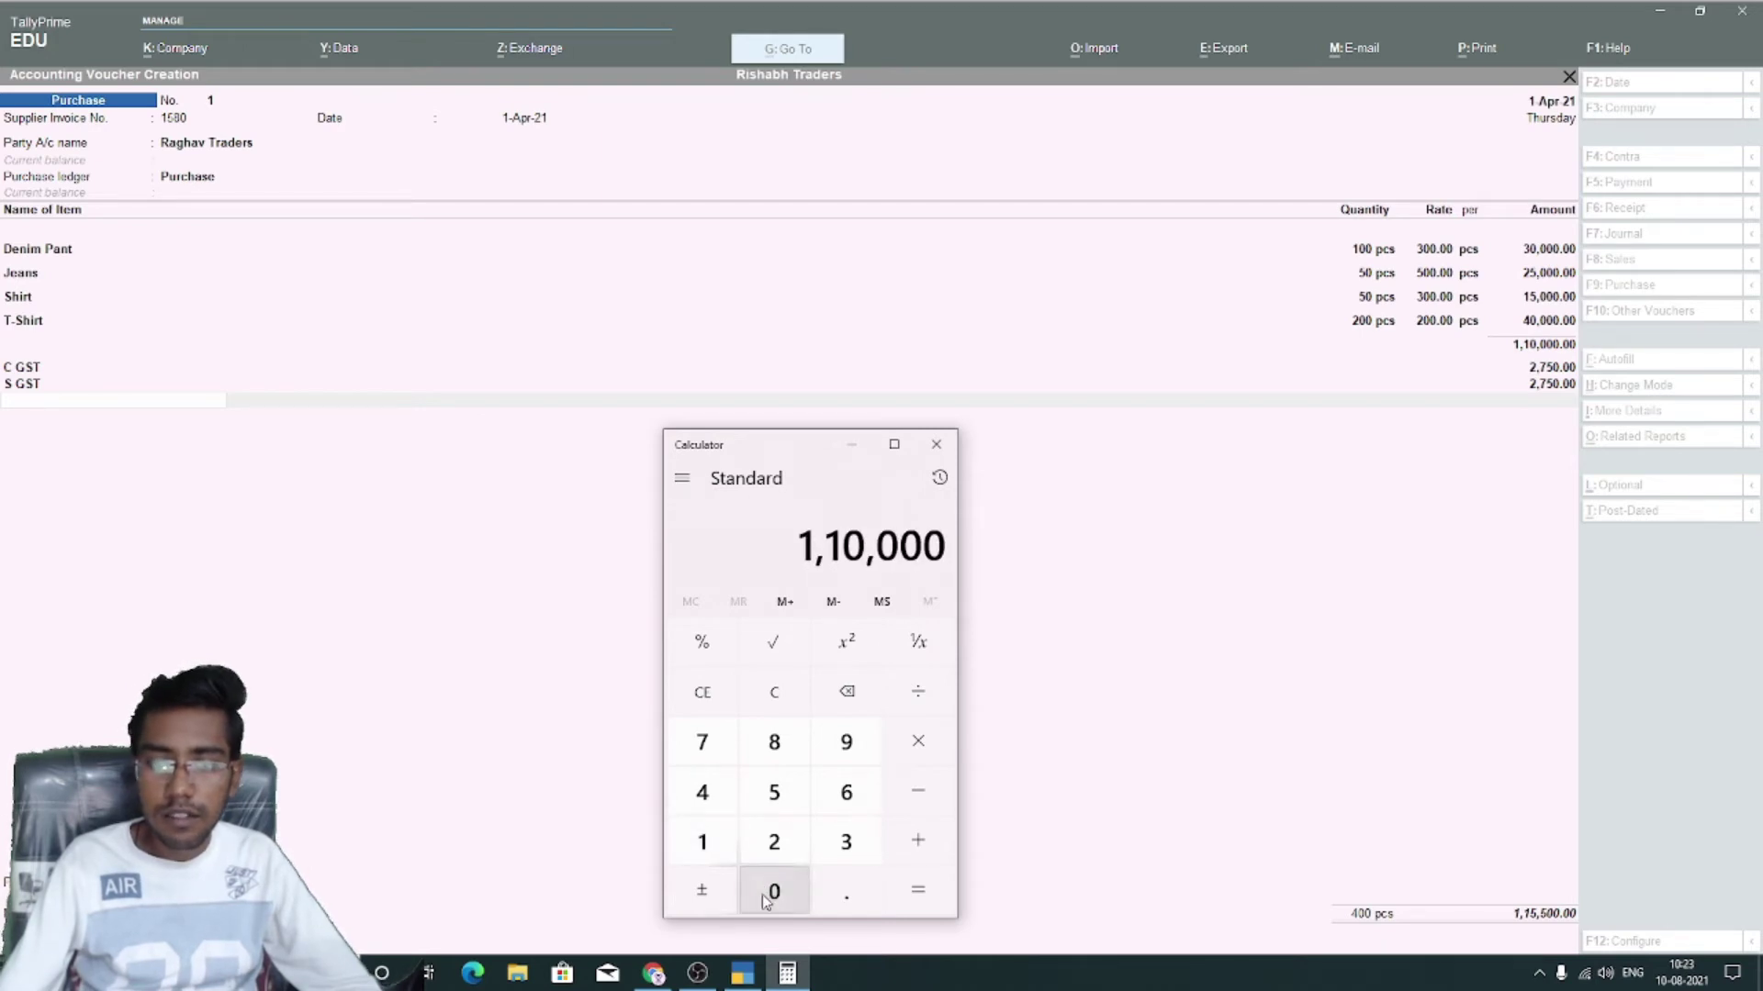
click(918, 742)
click(794, 852)
click(845, 895)
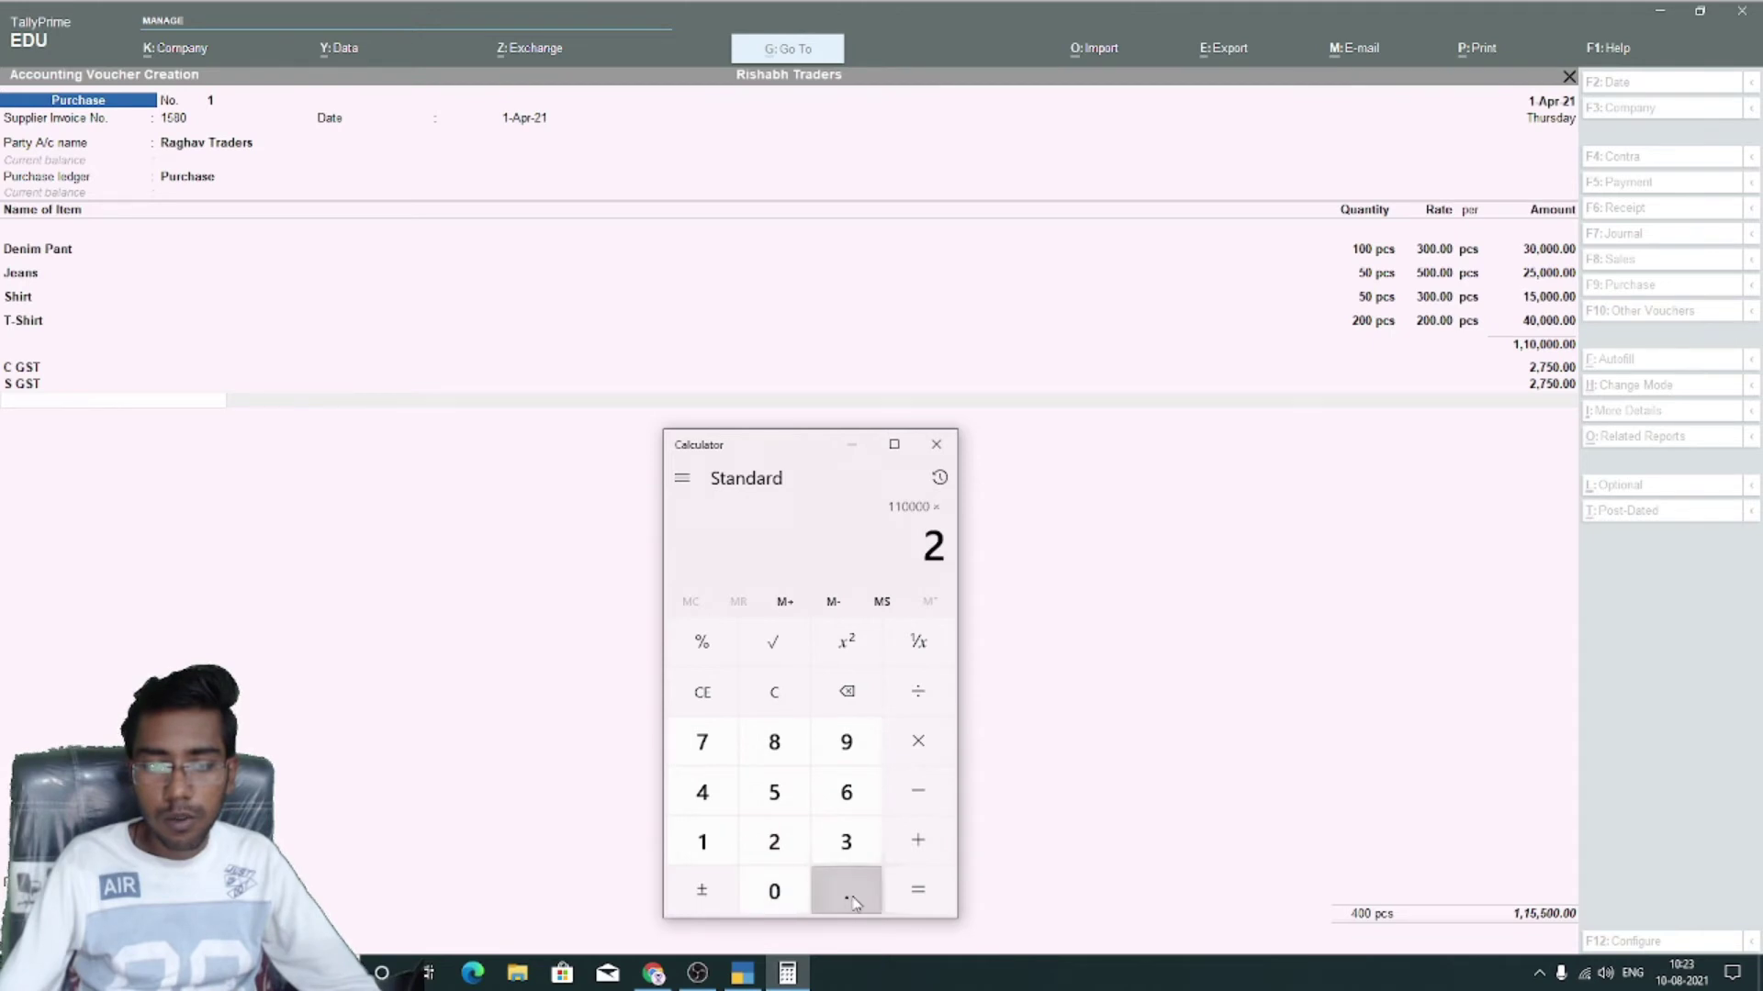
click(774, 791)
click(697, 641)
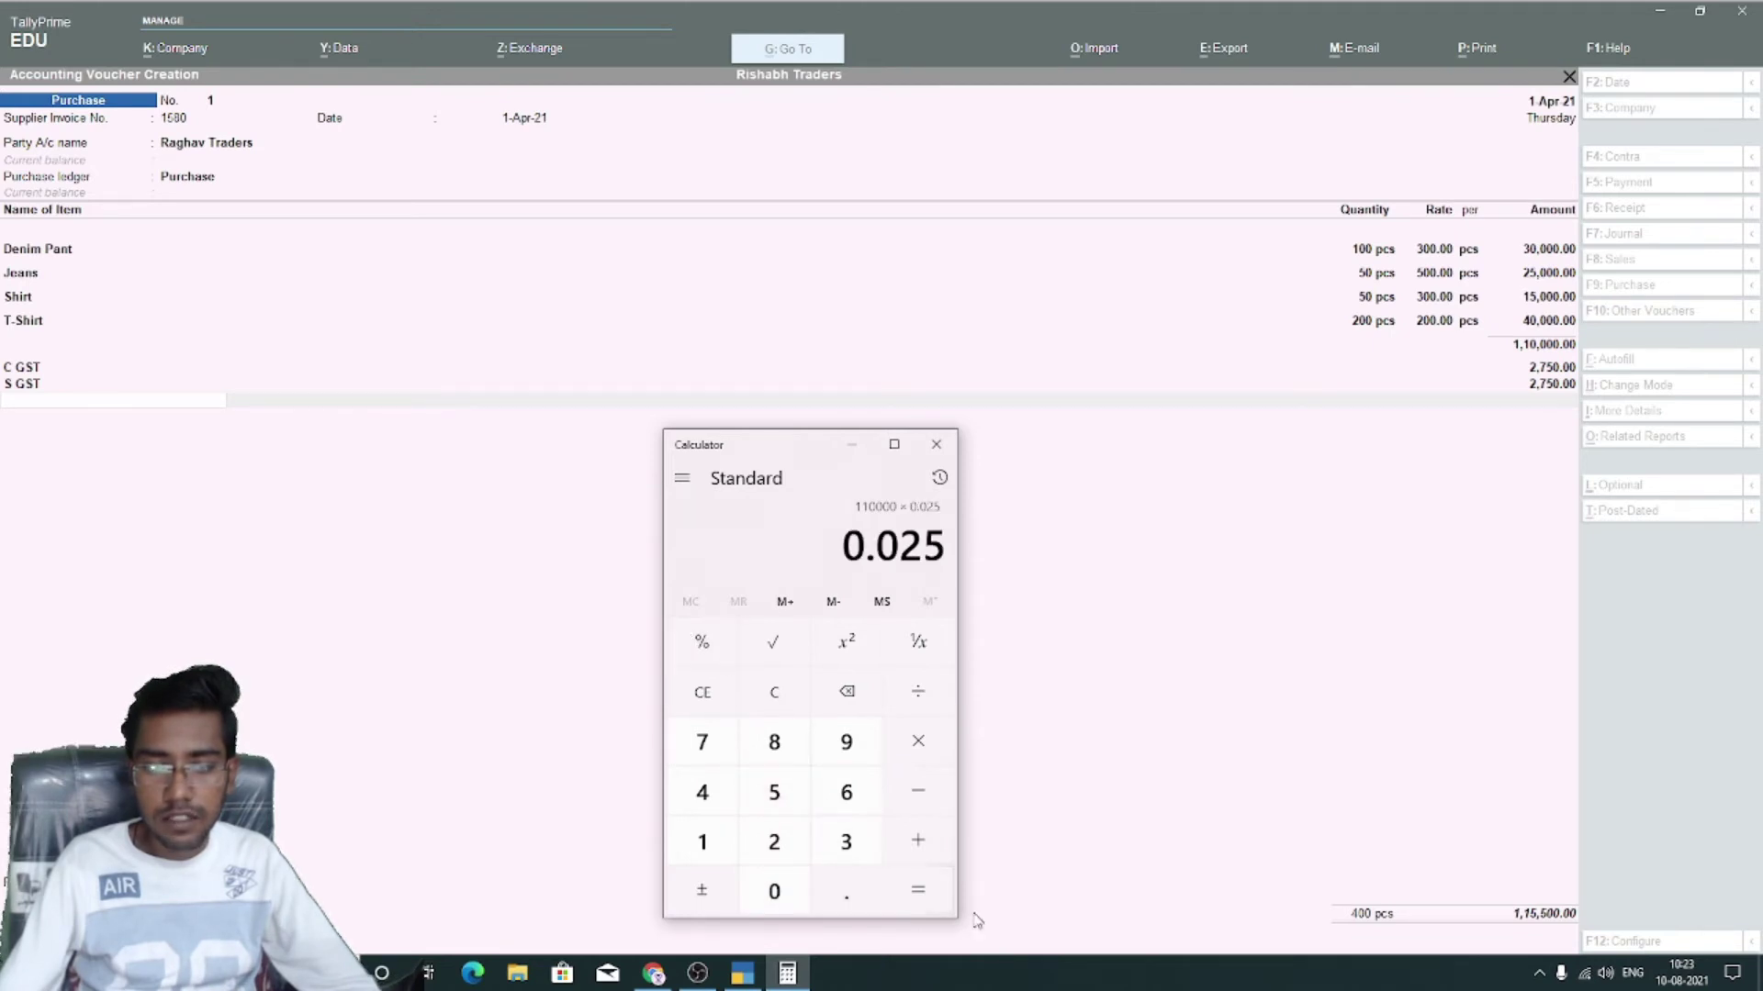
click(918, 891)
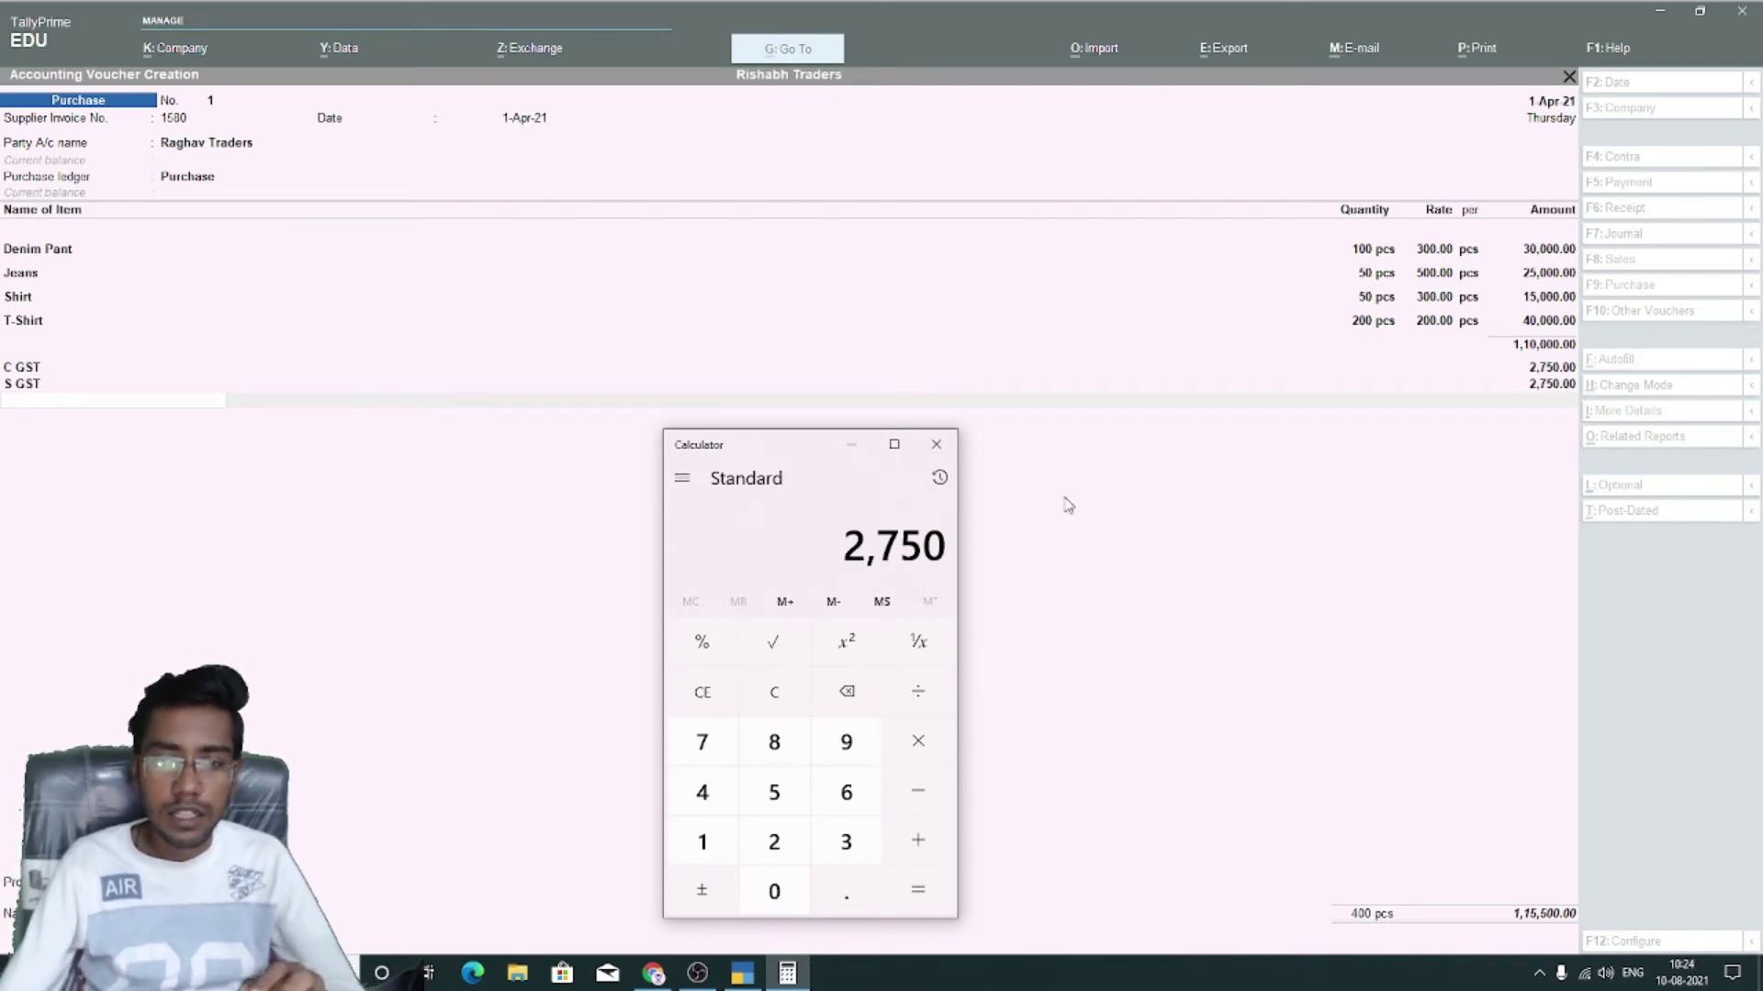
click(936, 444)
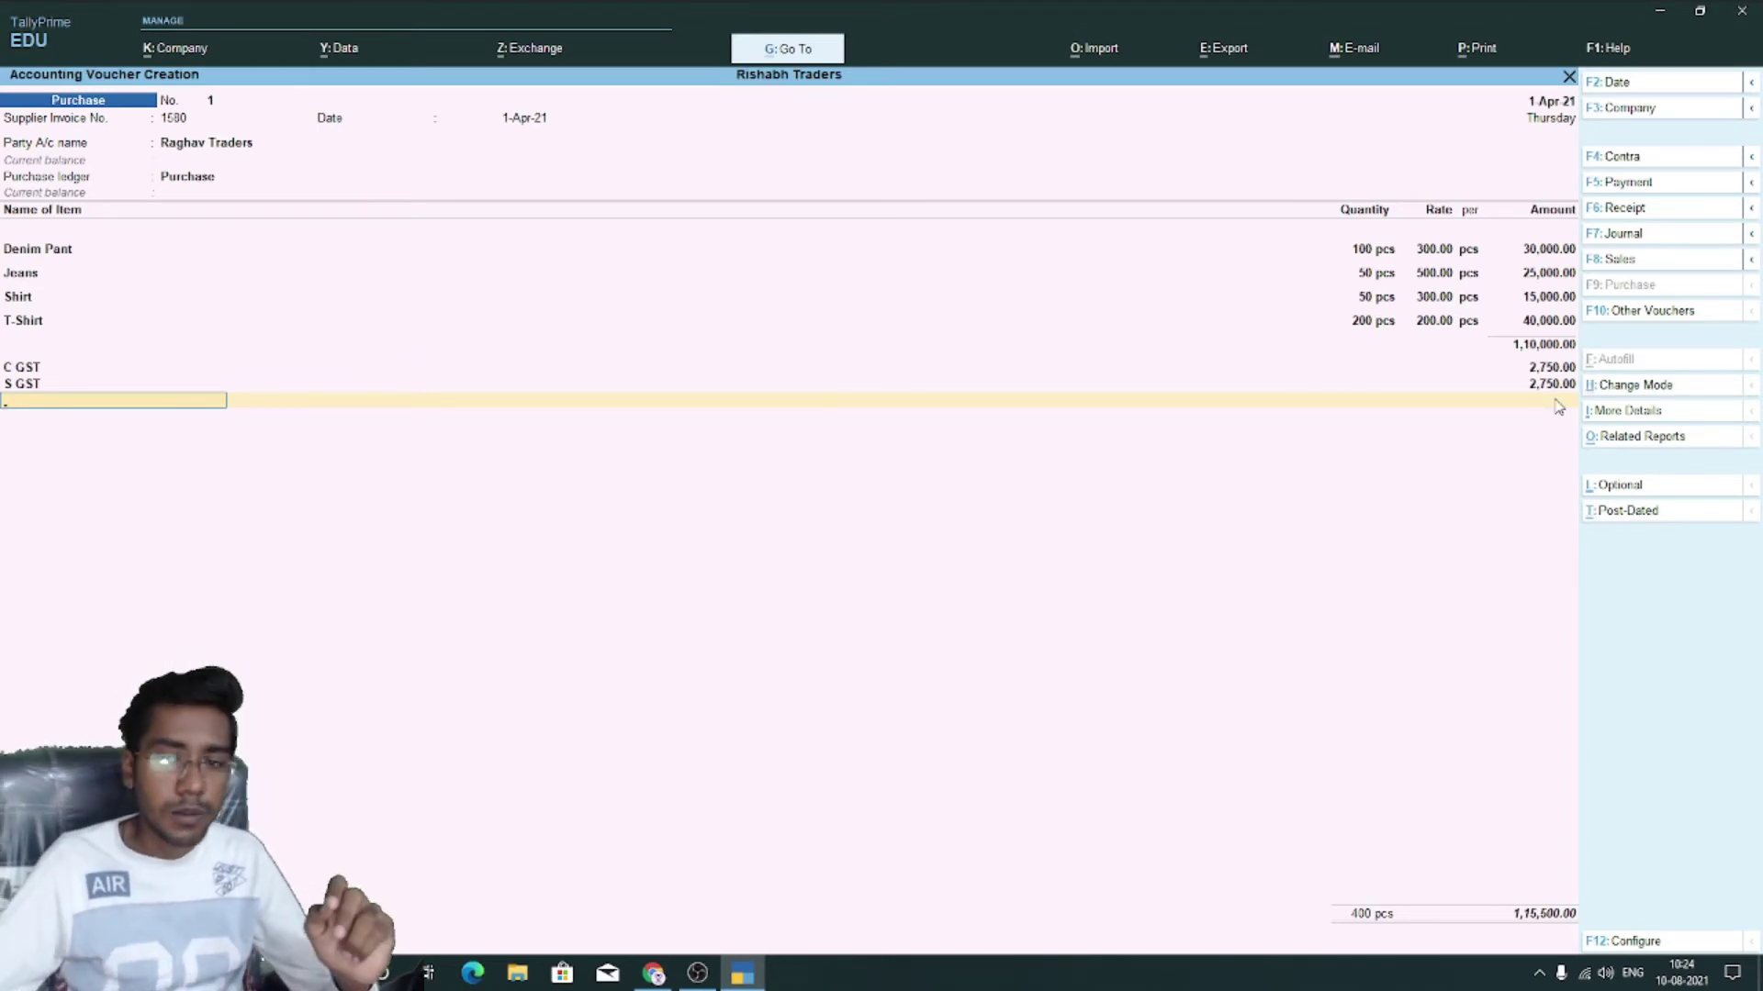
End the ledger list and allocate the full voucher amount for Raghav Traders to a New Ref bill named 1580 without credit days
key(Return)
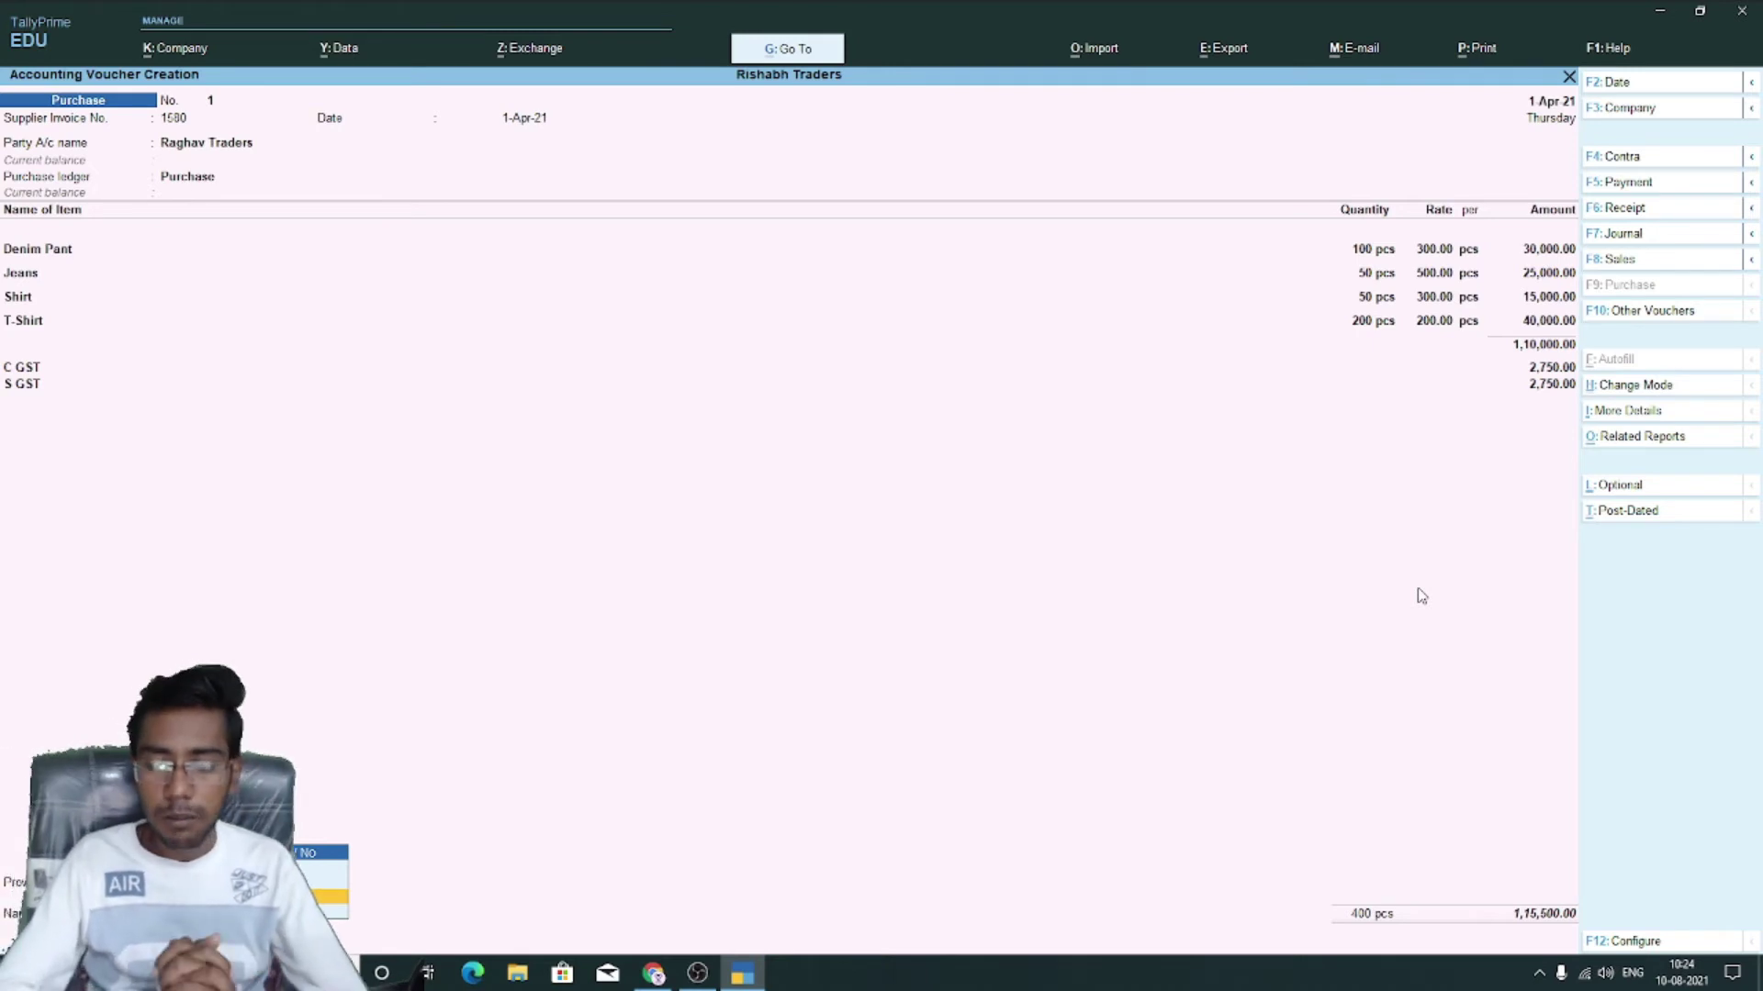
key(Return)
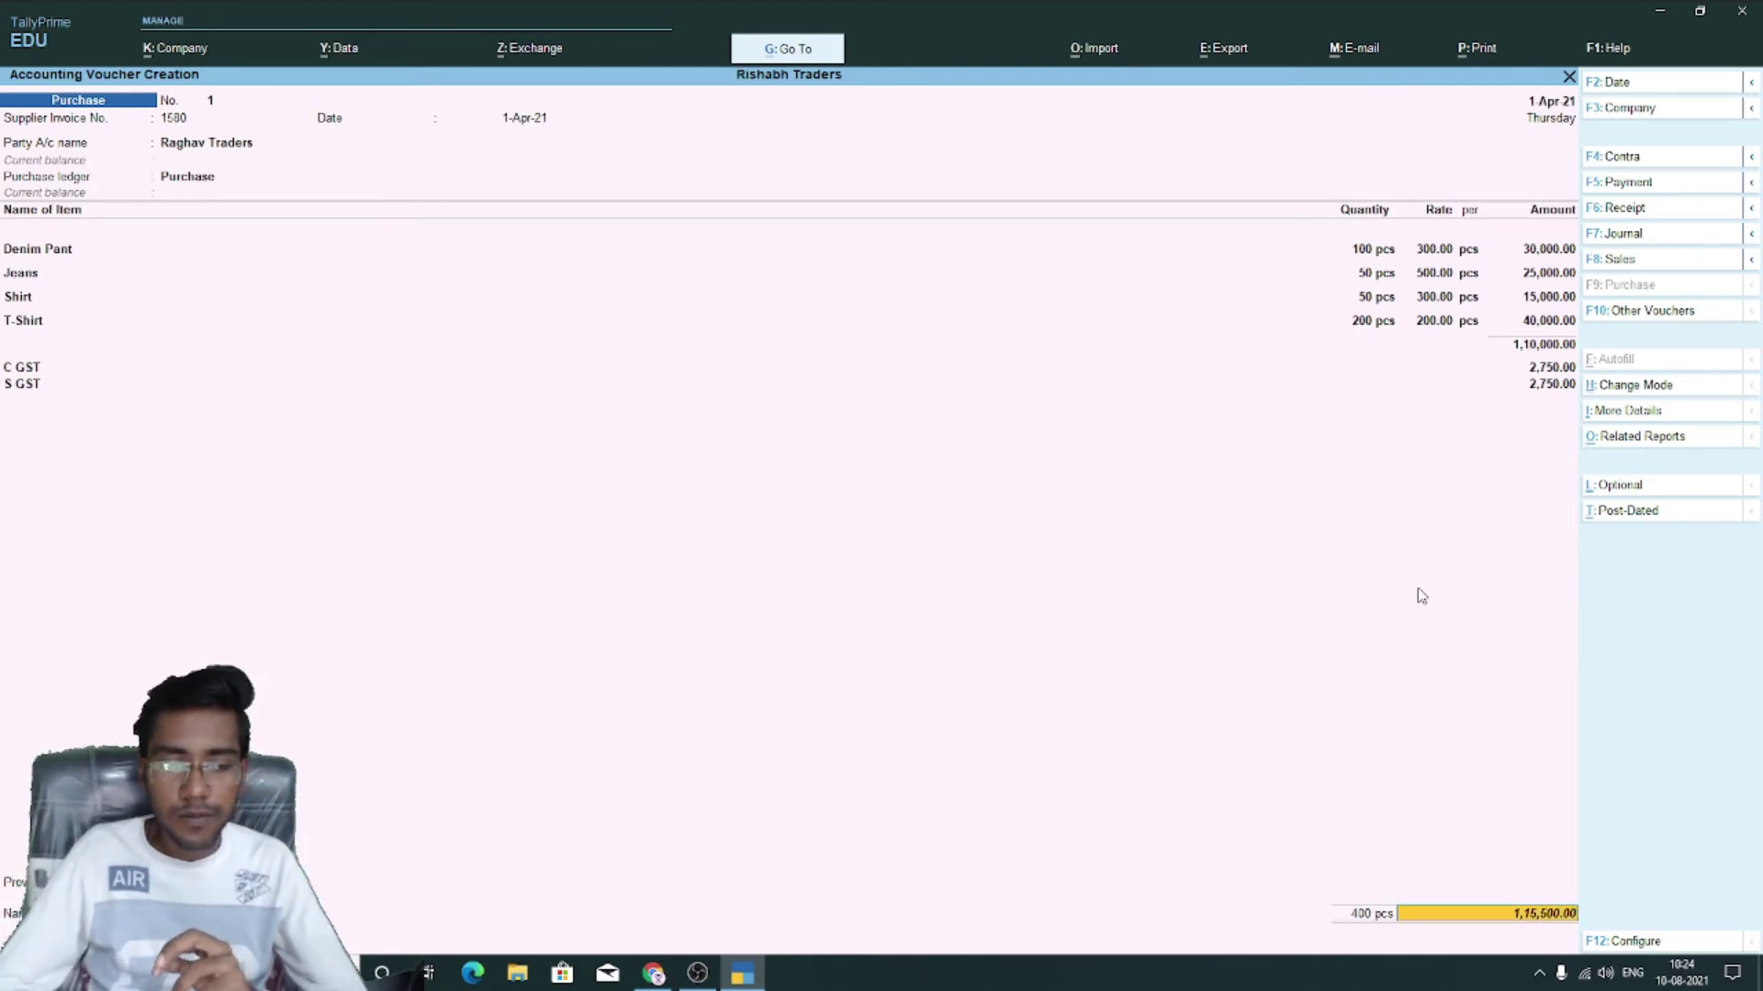
key(Return)
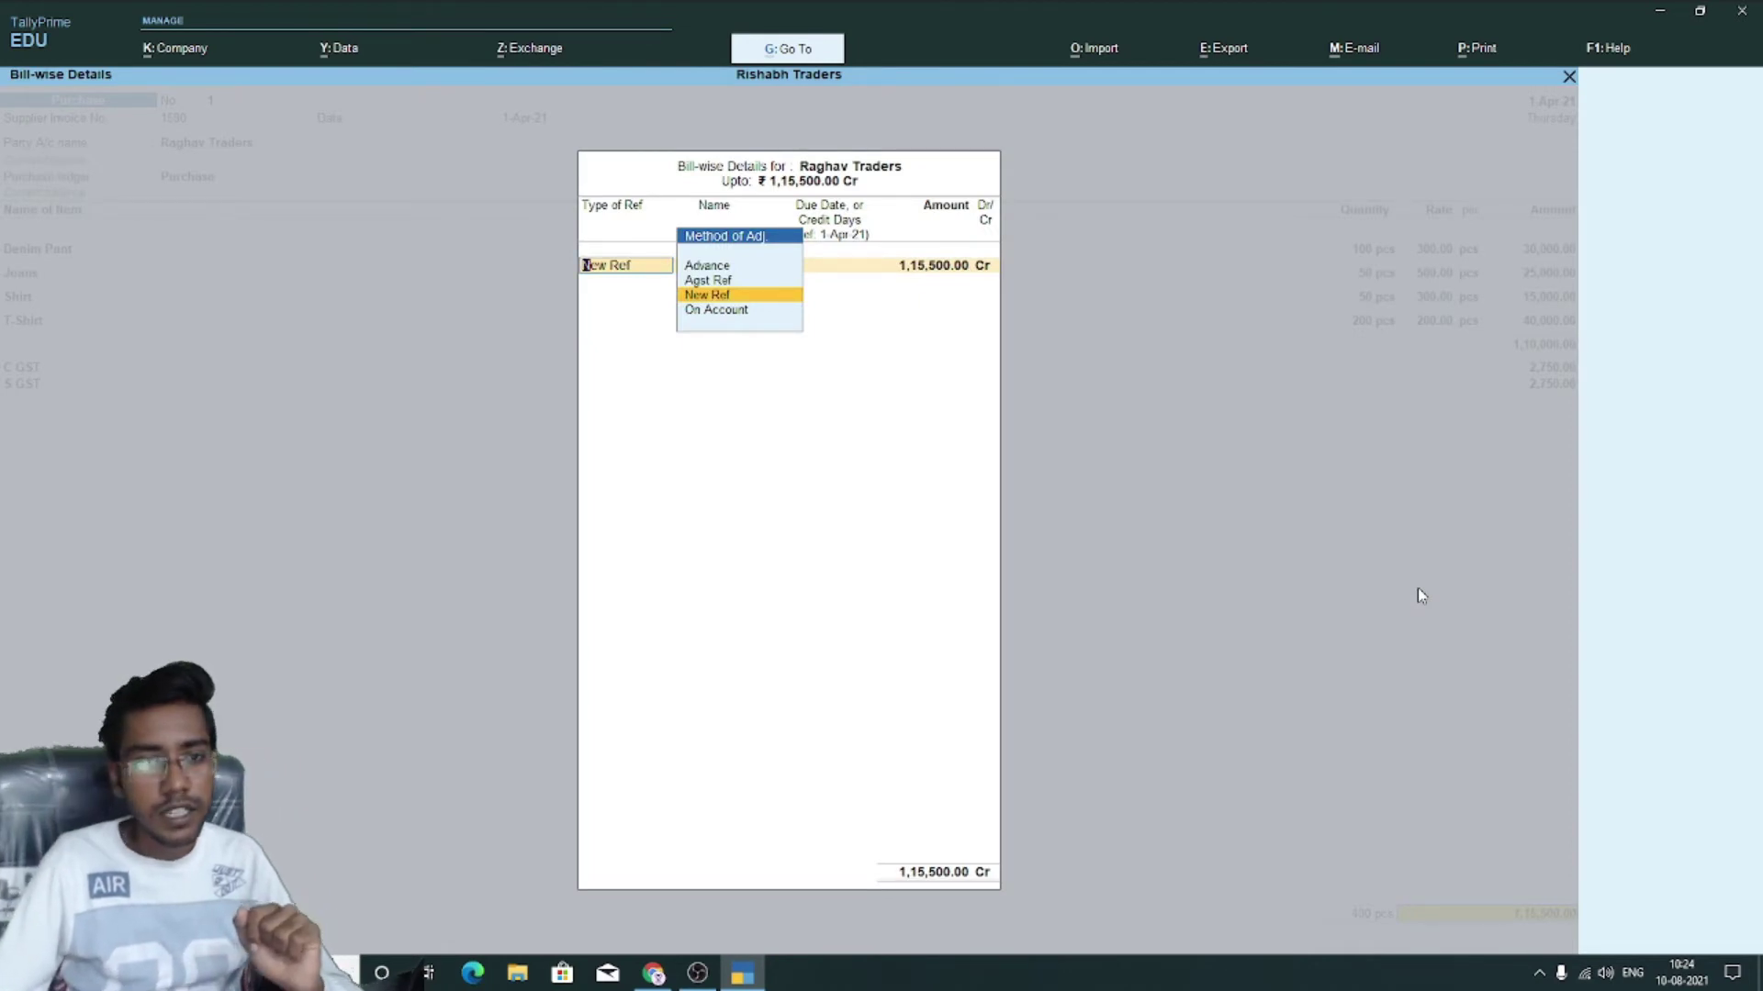
key(Return)
key(Return)
key(Return)
key(Return)
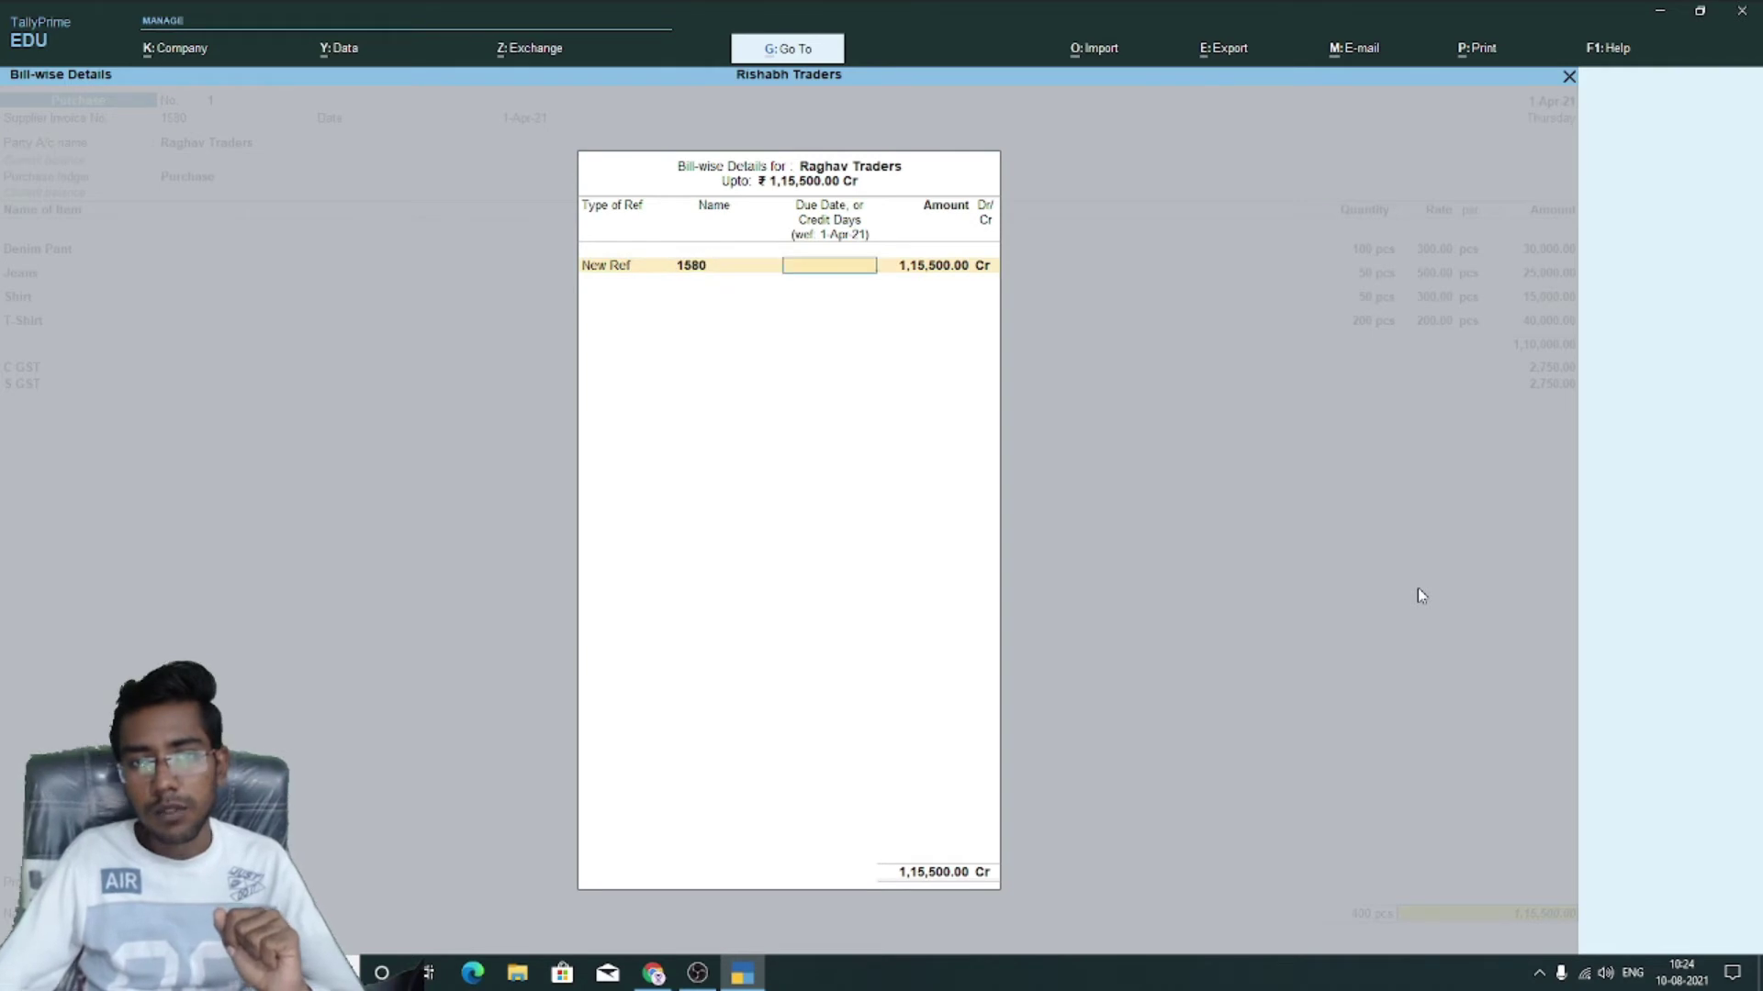
key(Return)
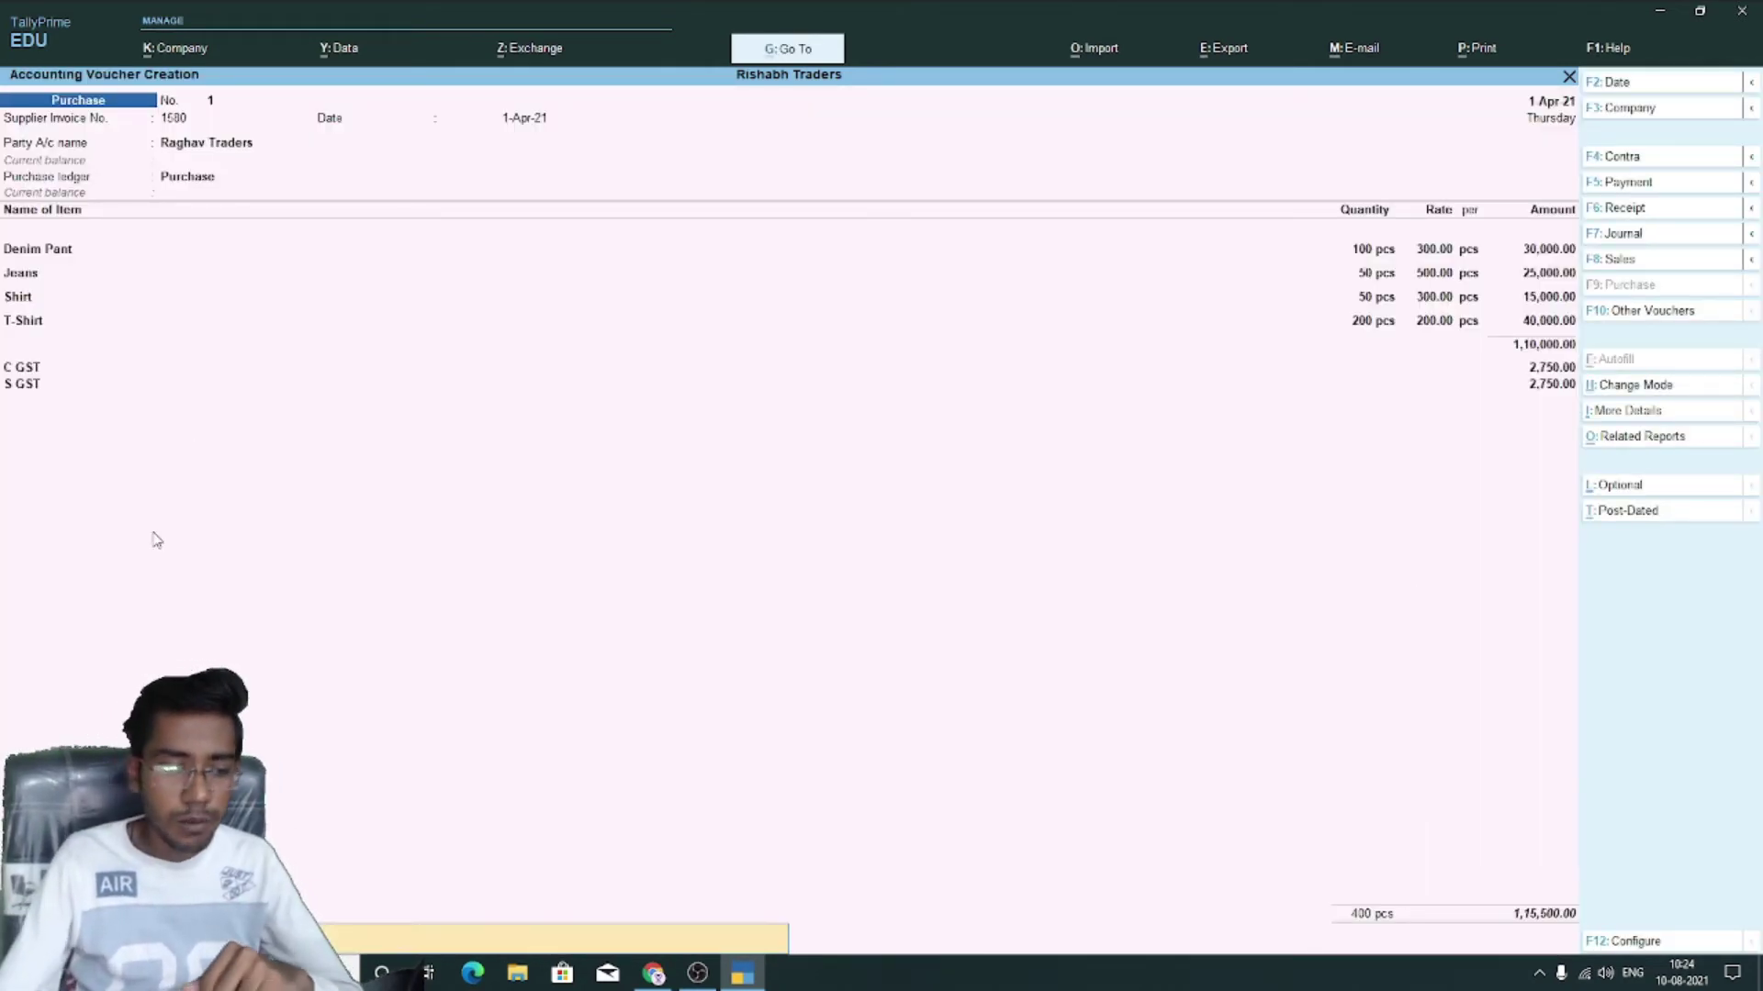
Leave the narration blank and save the Raghav Traders purchase voucher
key(Escape)
key(Return)
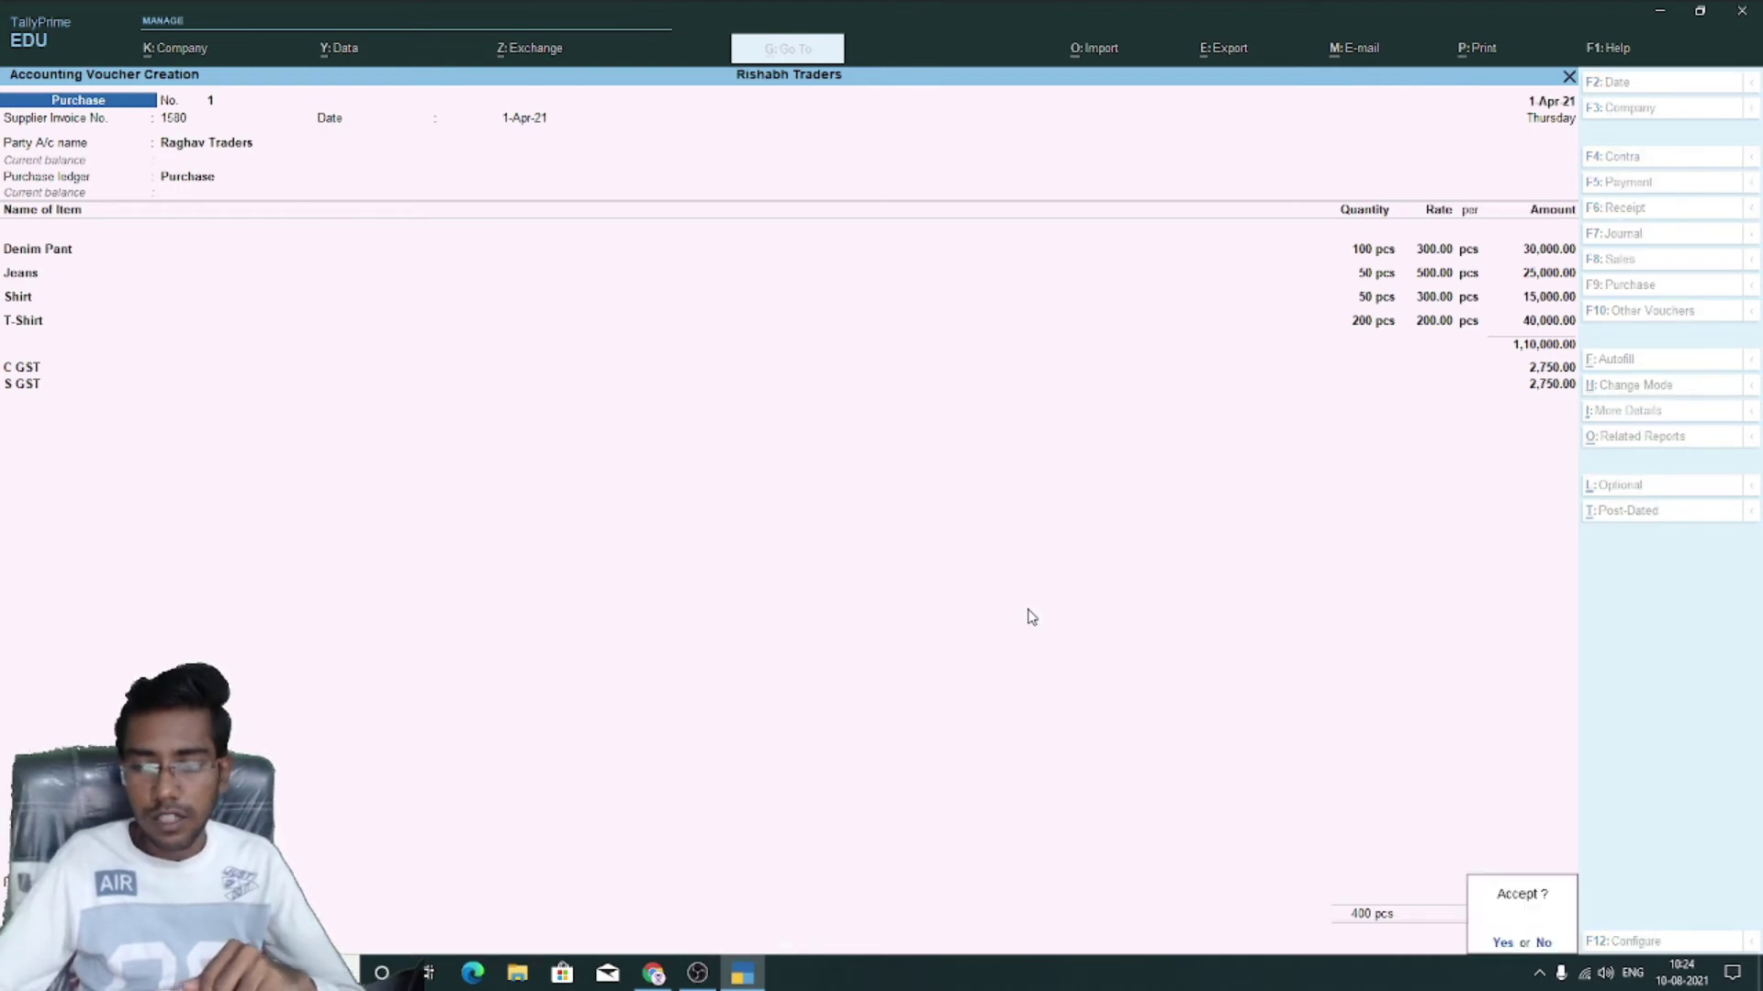
key(Return)
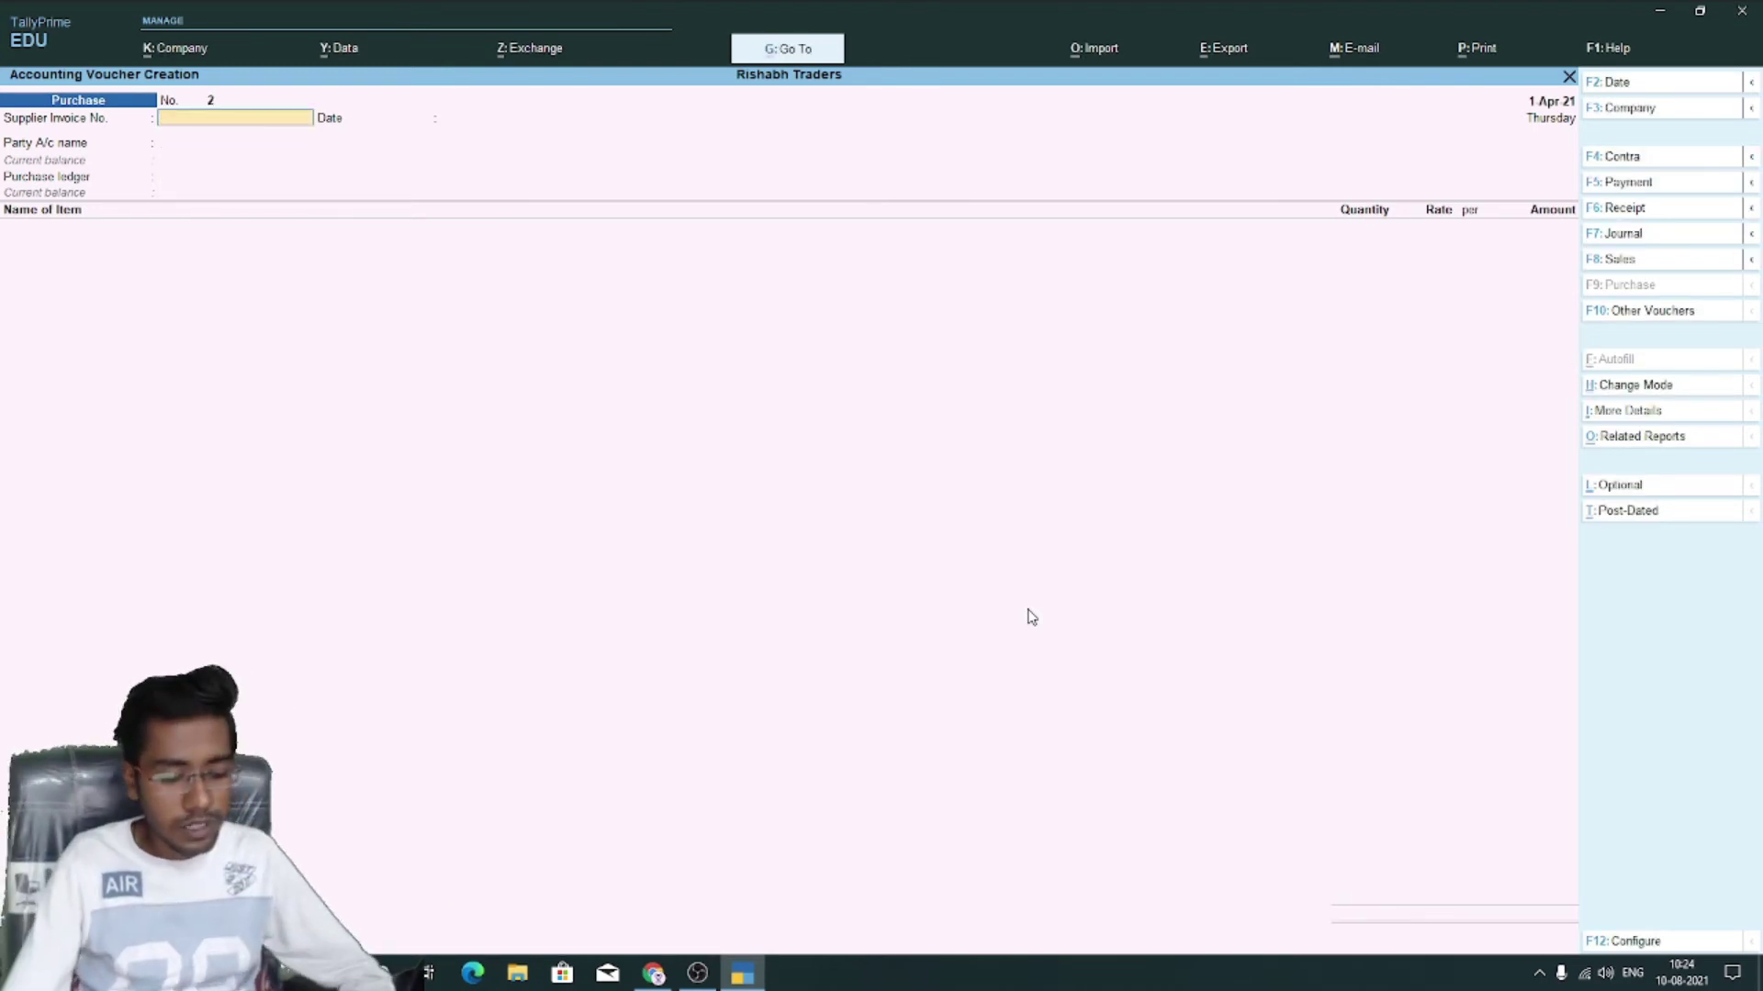
Leave voucher entry, open the Purchase Register under Account Books, and drill down through April to the recorded purchase voucher
key(Escape)
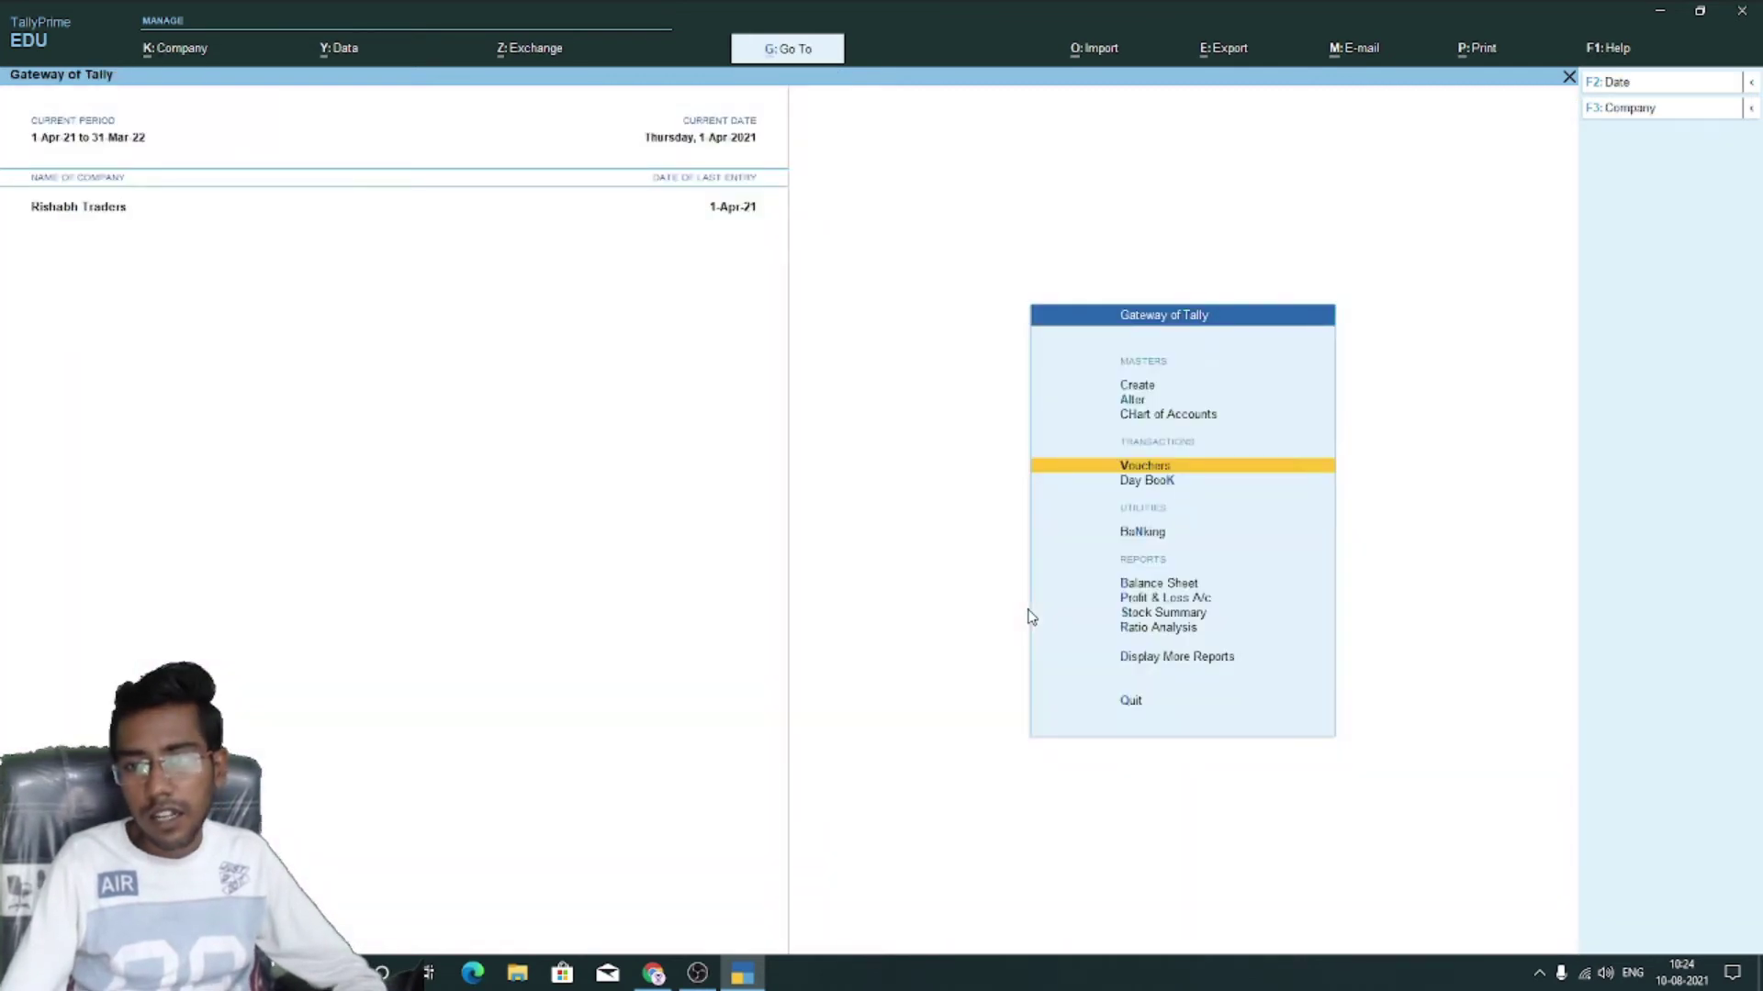
key(Escape)
key(n)
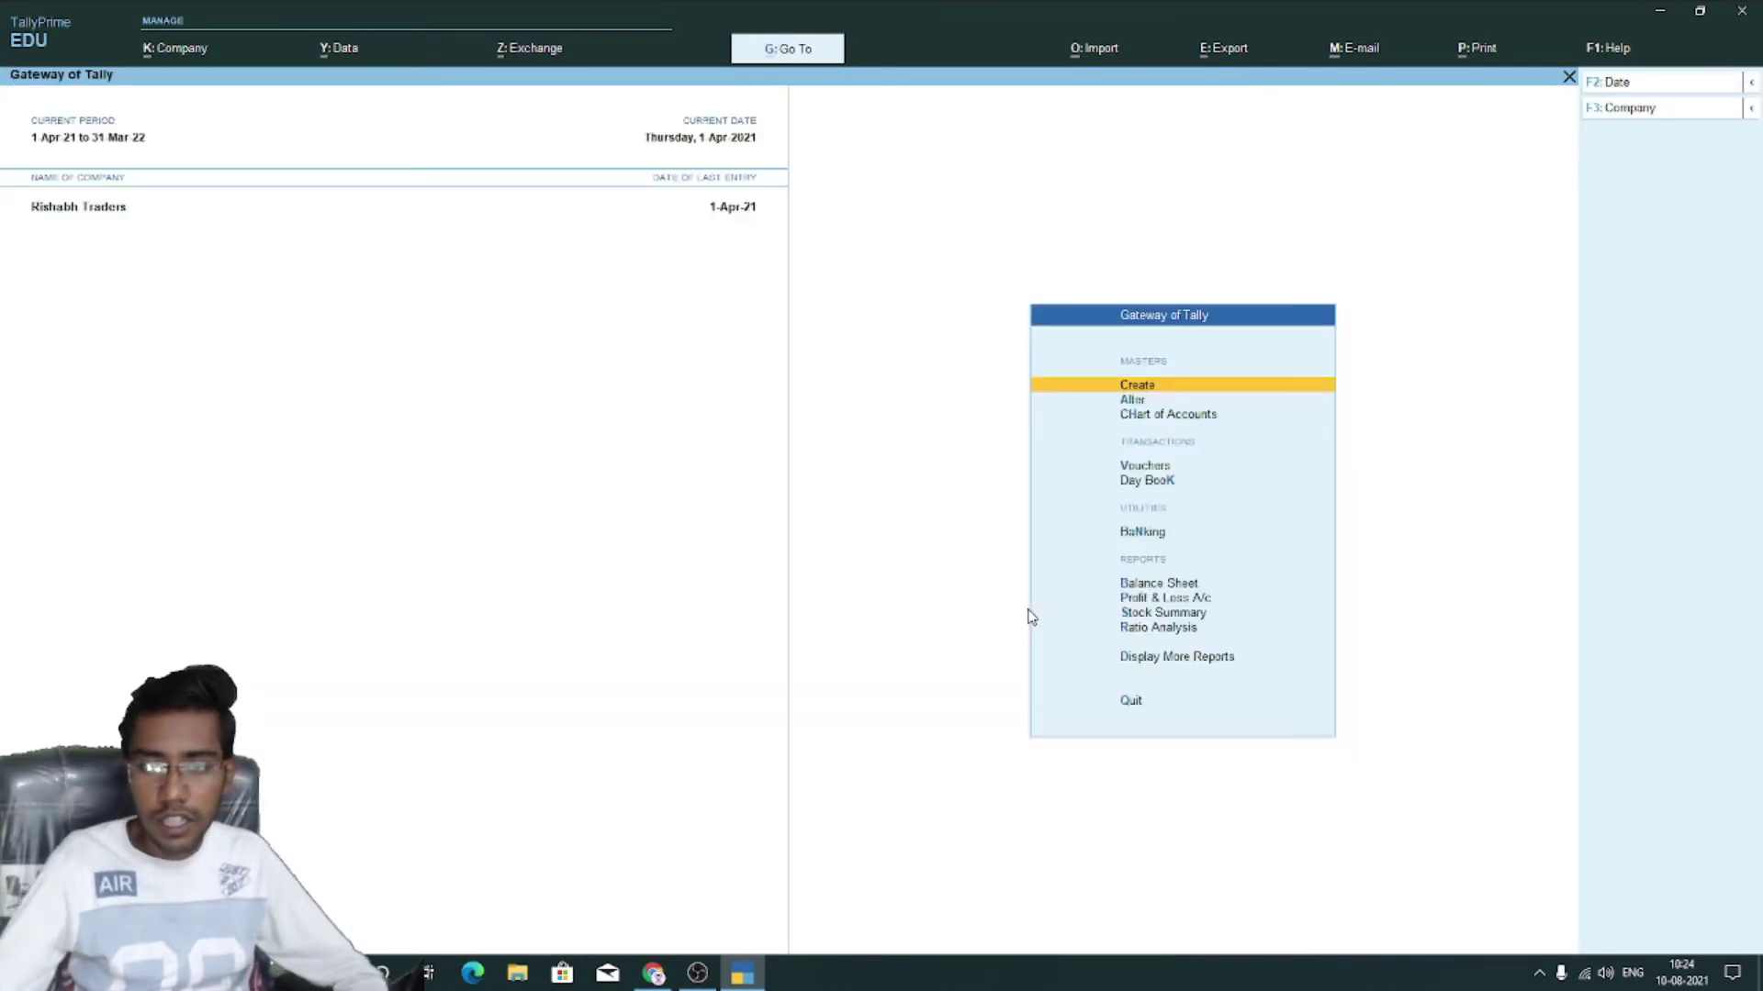
click(1187, 659)
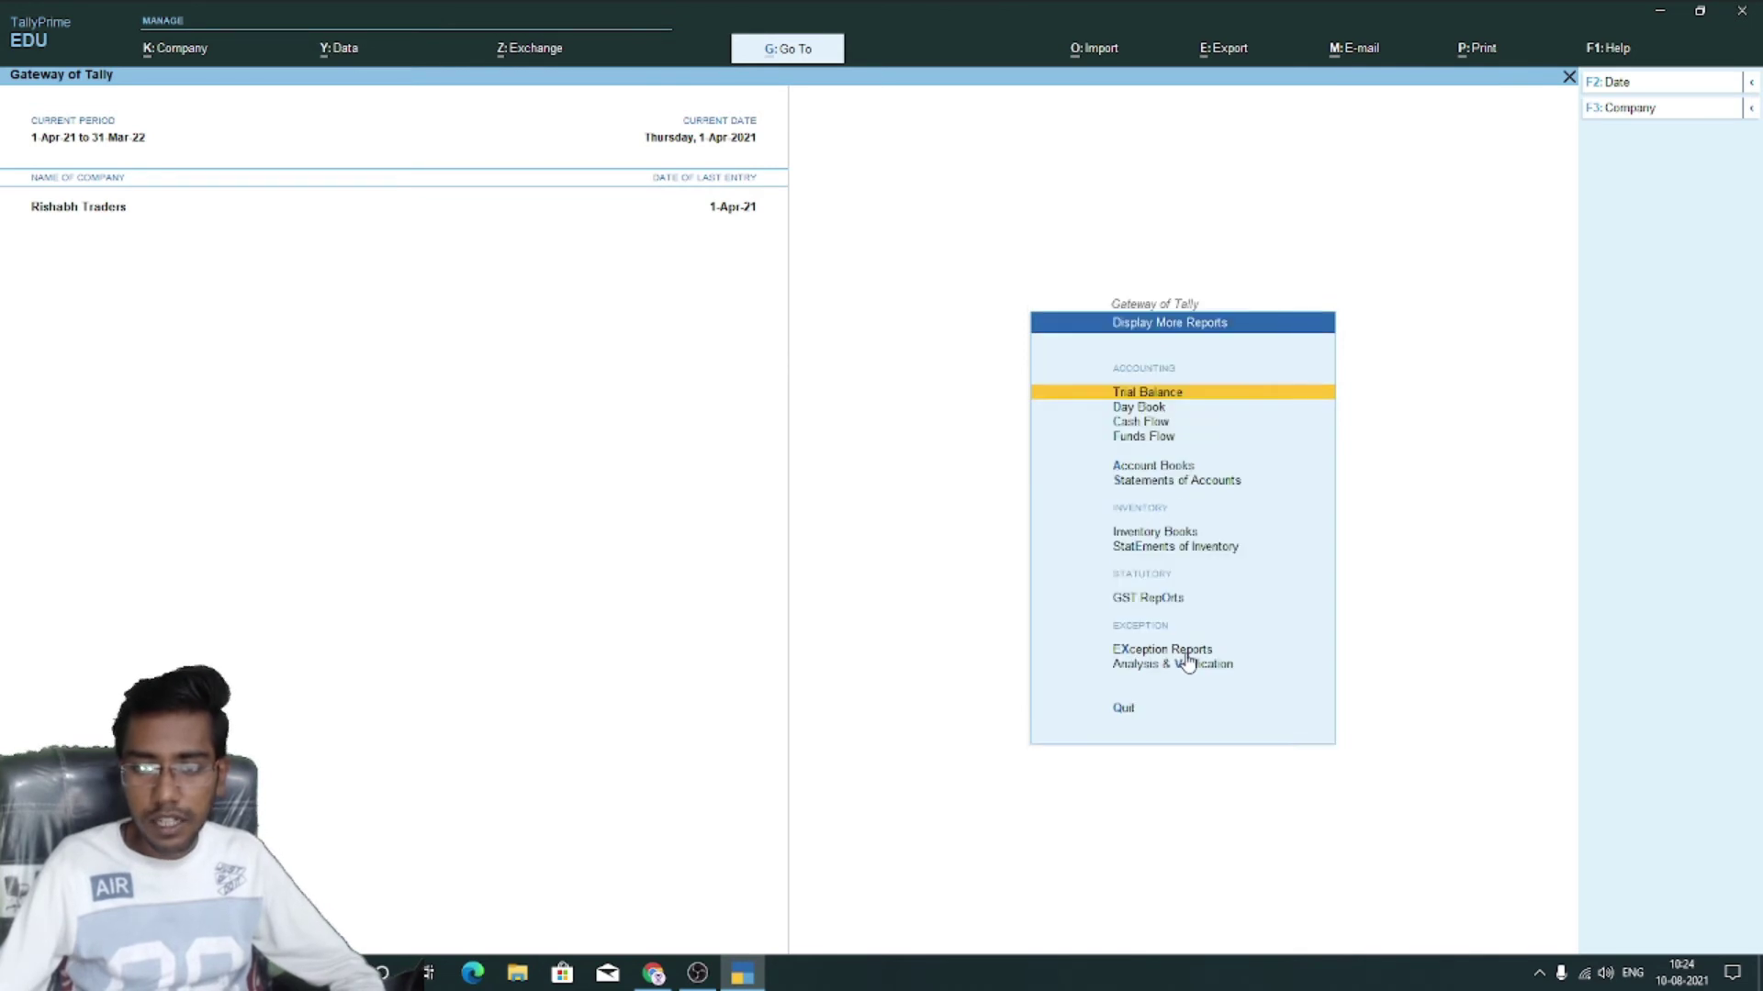
click(1156, 468)
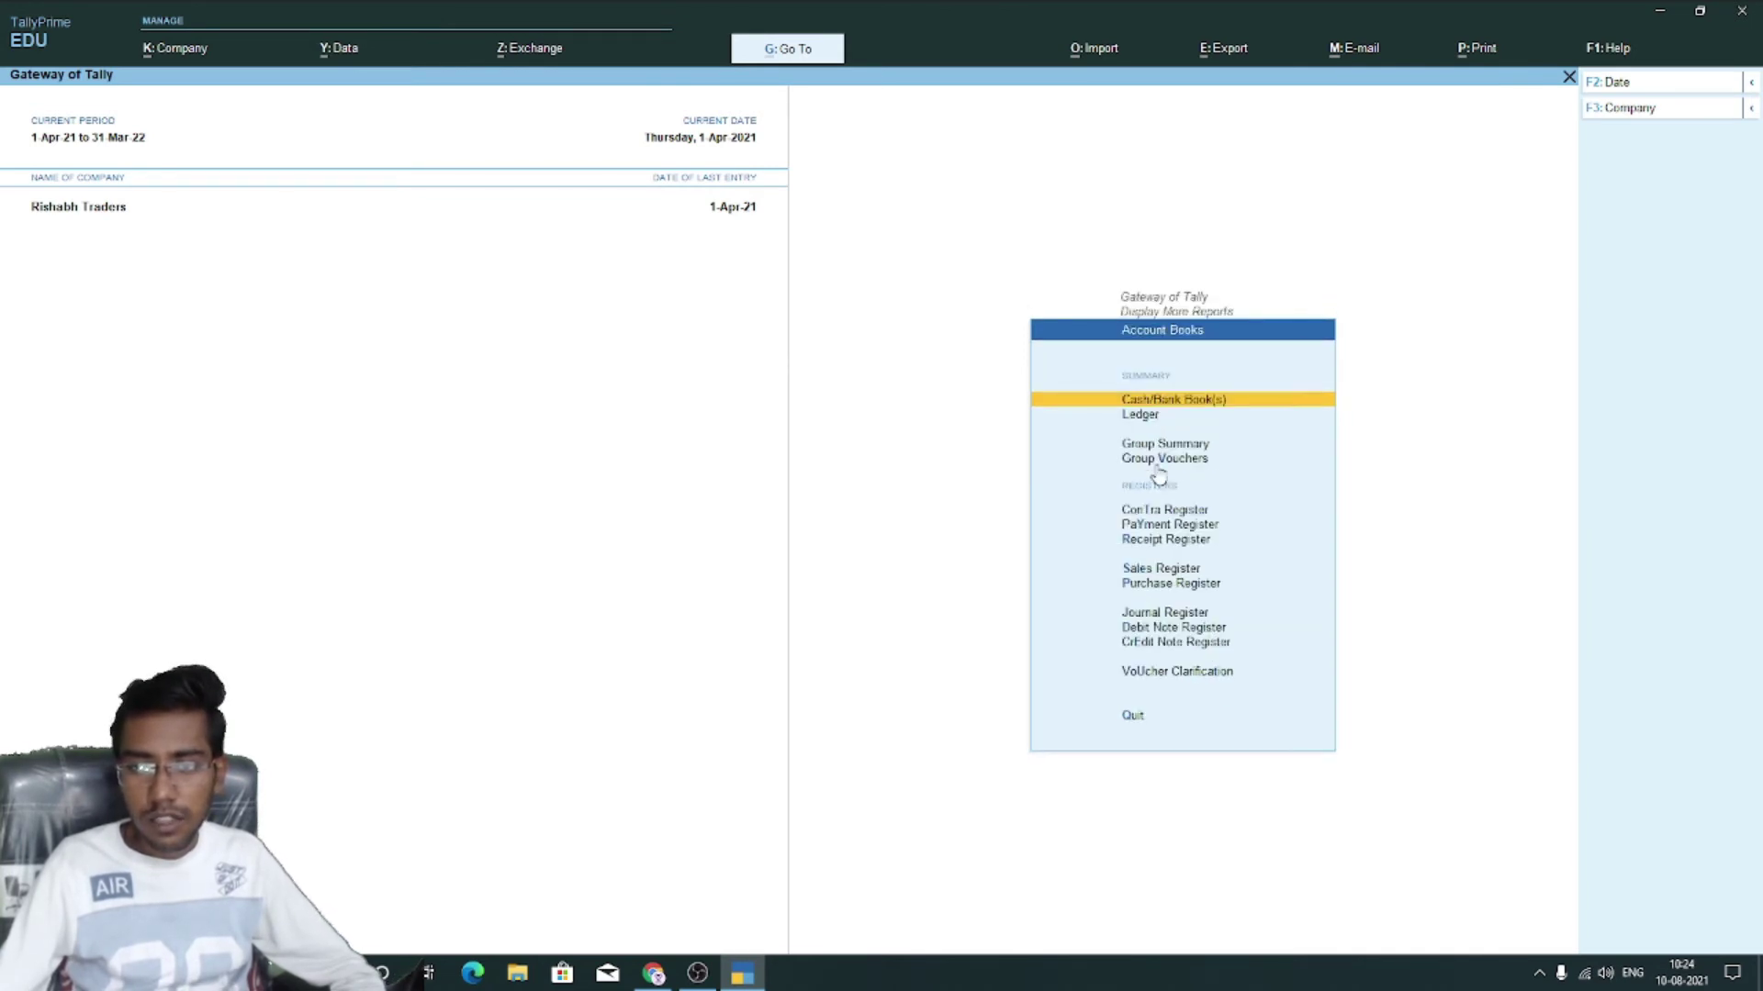
click(1155, 584)
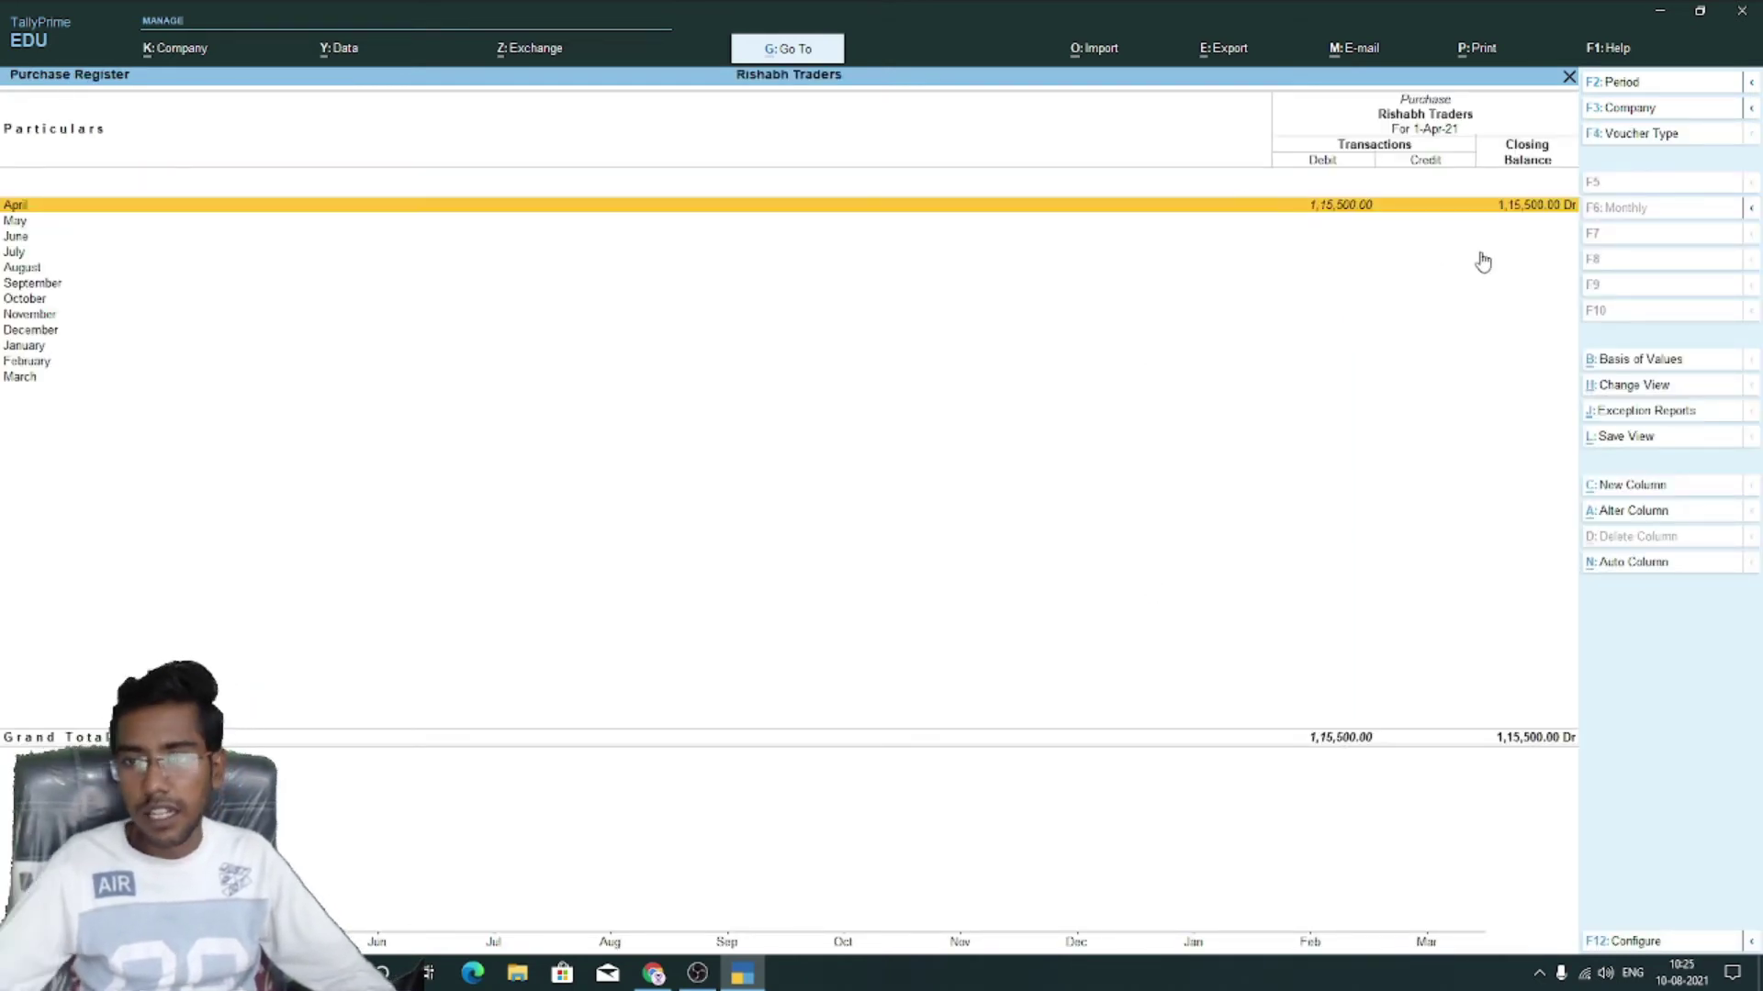
key(Return)
key(Return)
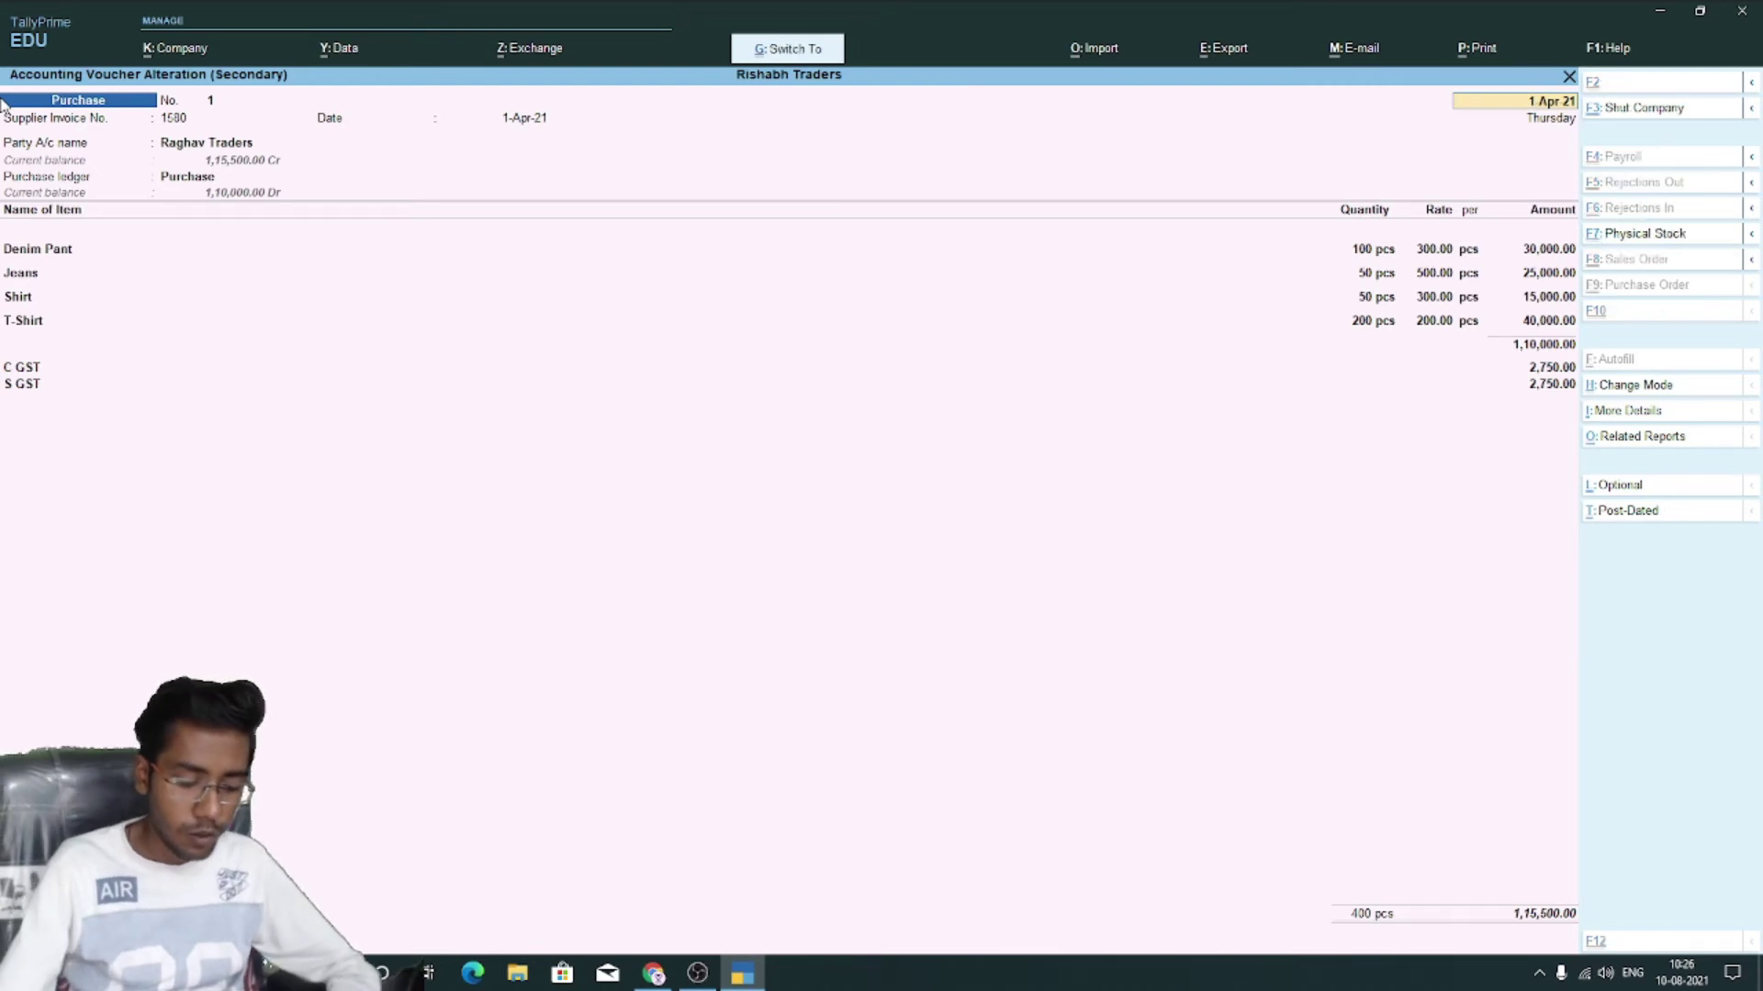
Review the detailed GST - Tax Analysis of the purchase voucher and return to the Gateway of Tally
key(ctrl+o)
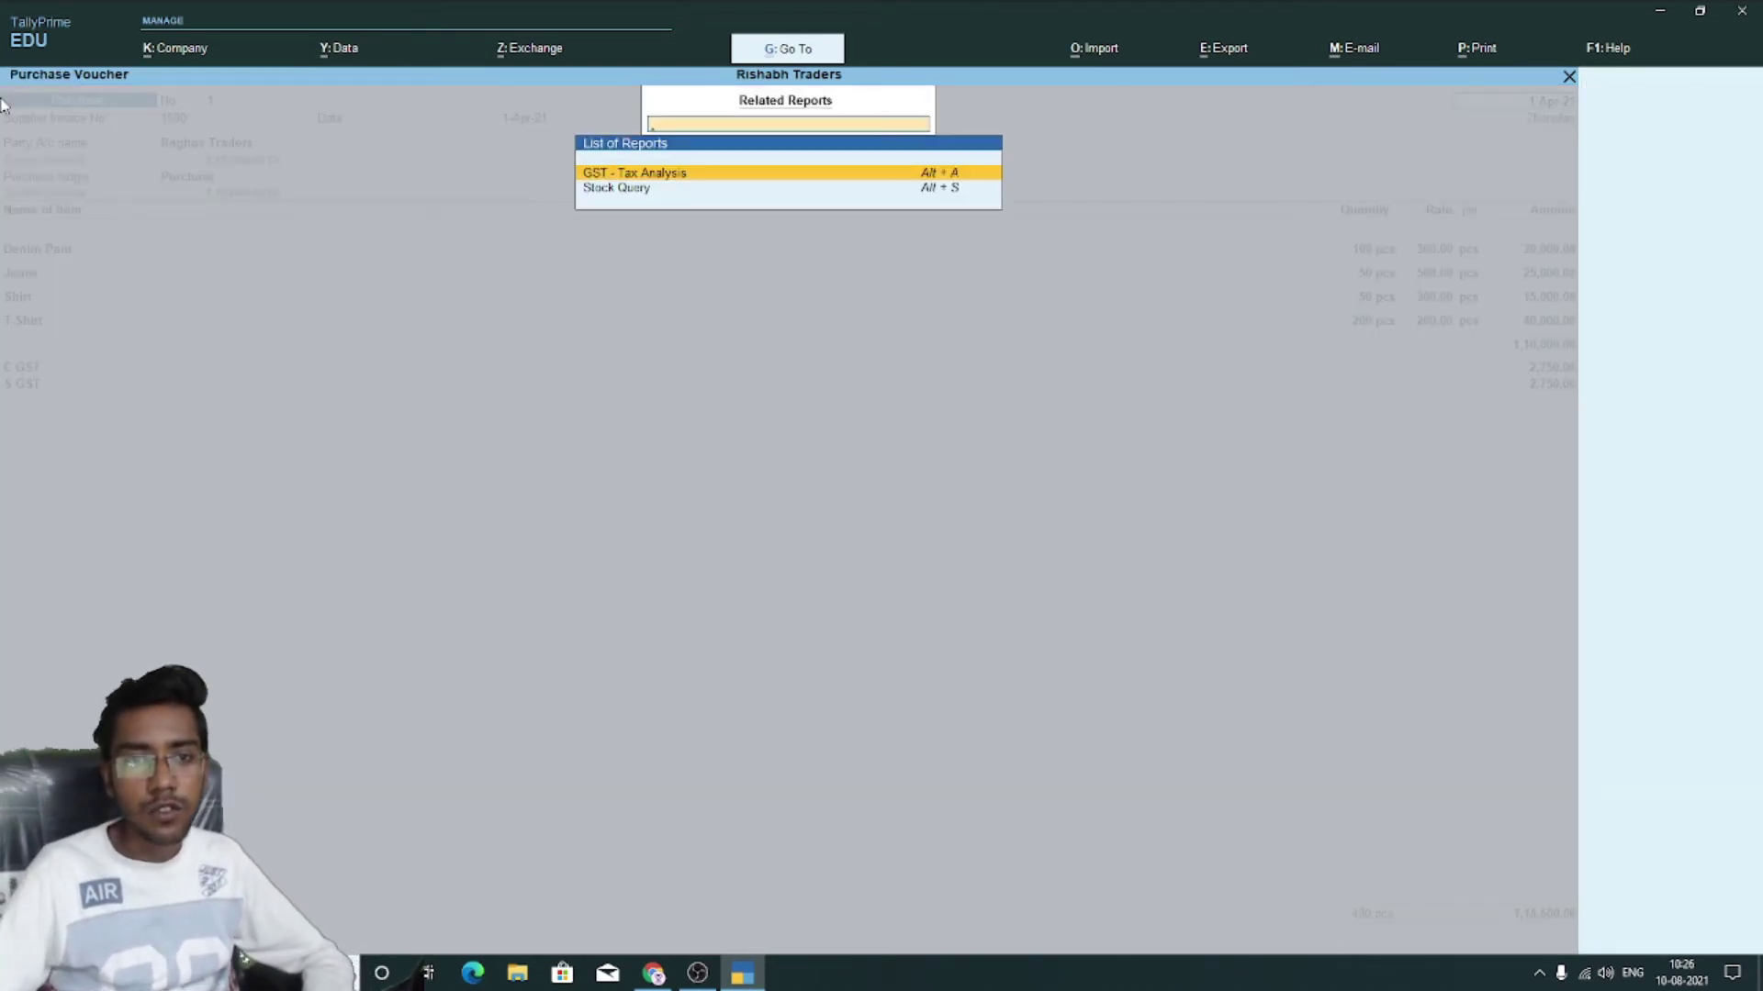
key(Escape)
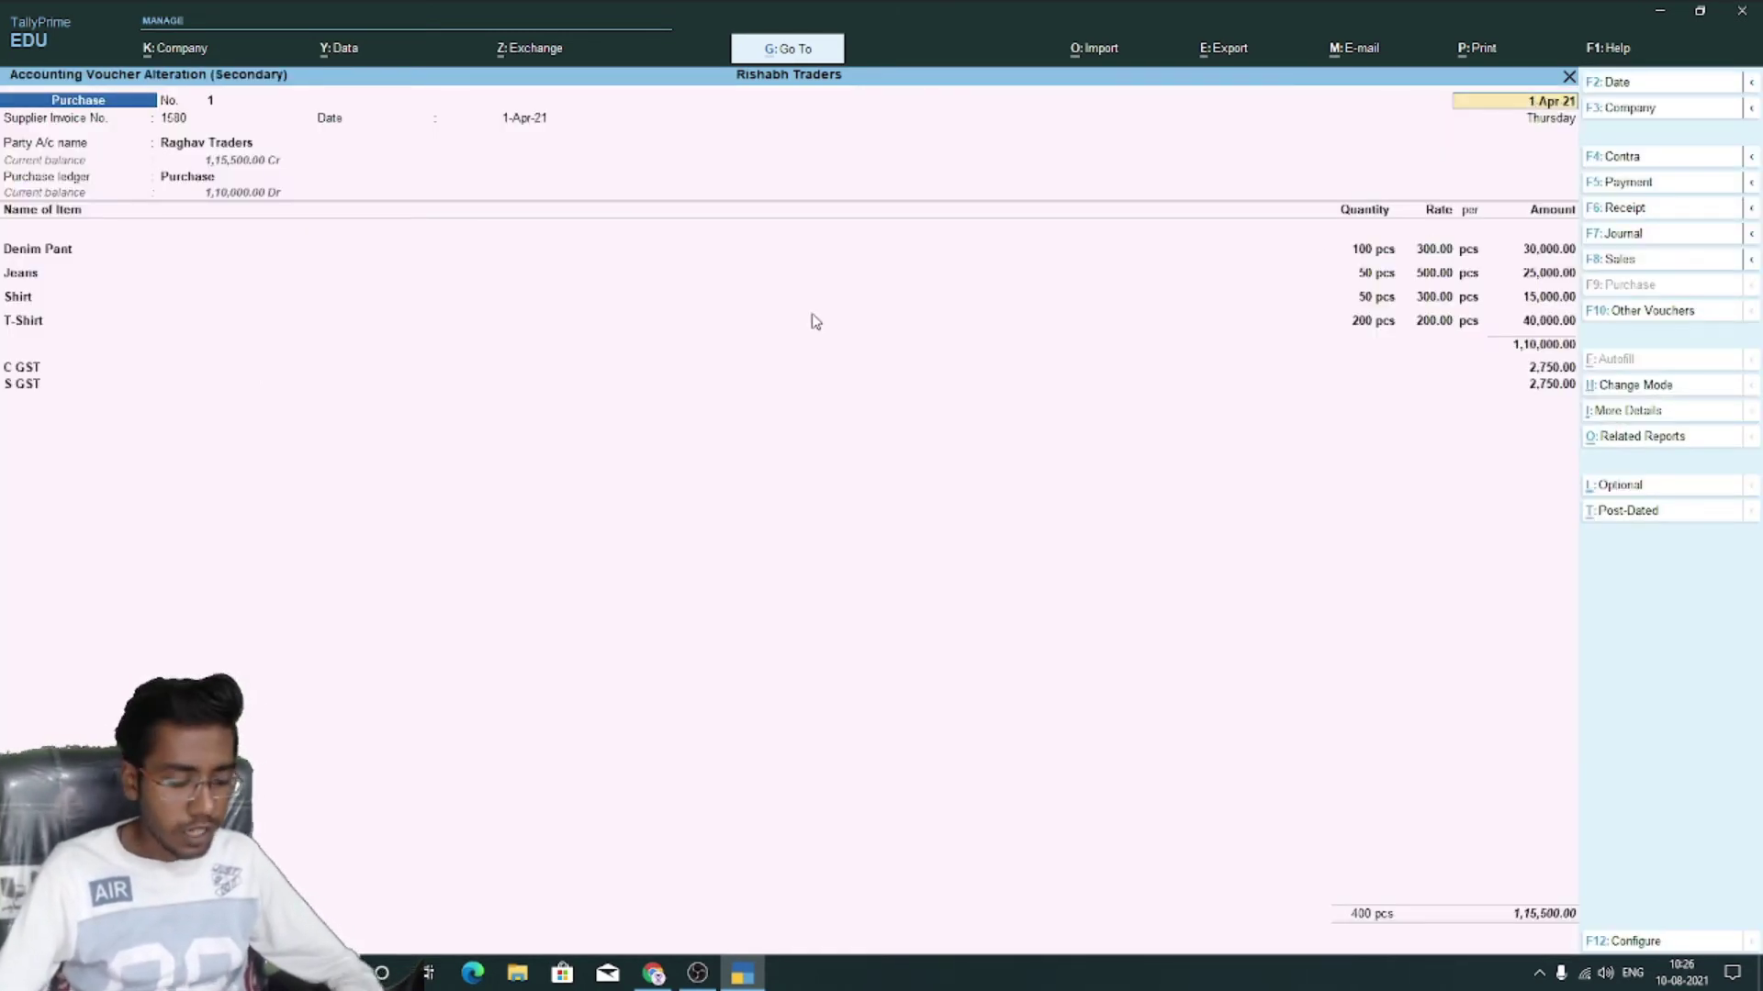
key(ctrl)
key(ctrl+o)
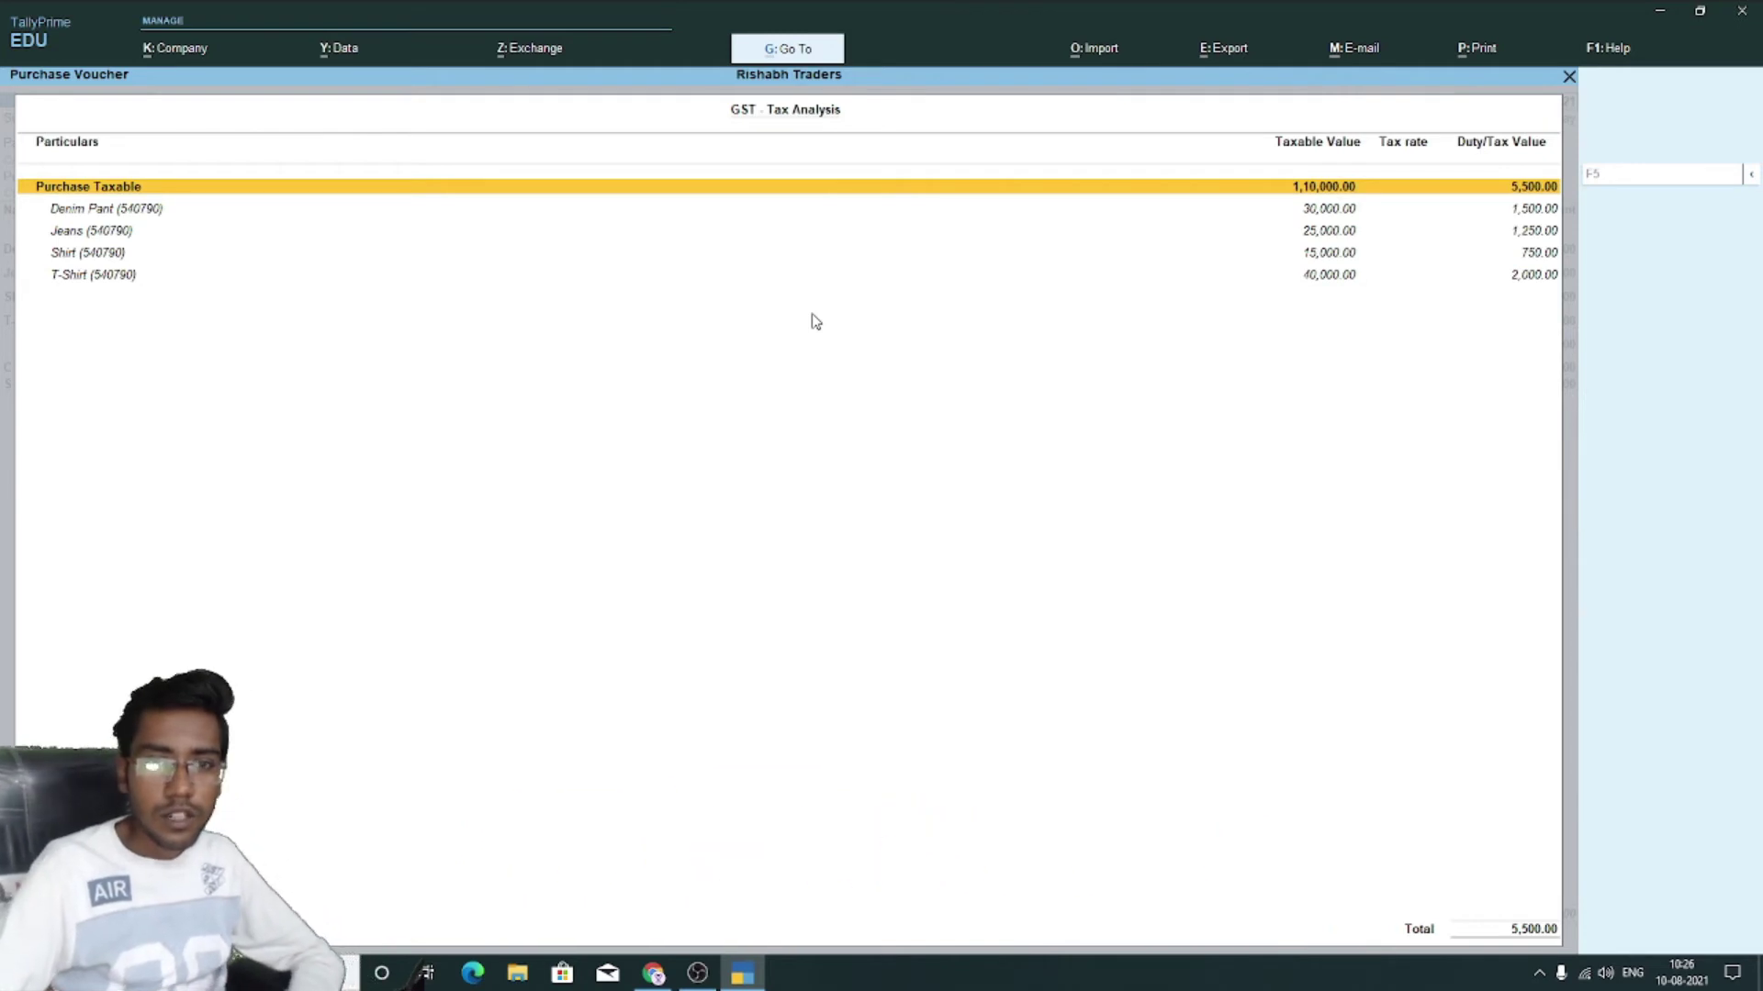
key(alt+F5)
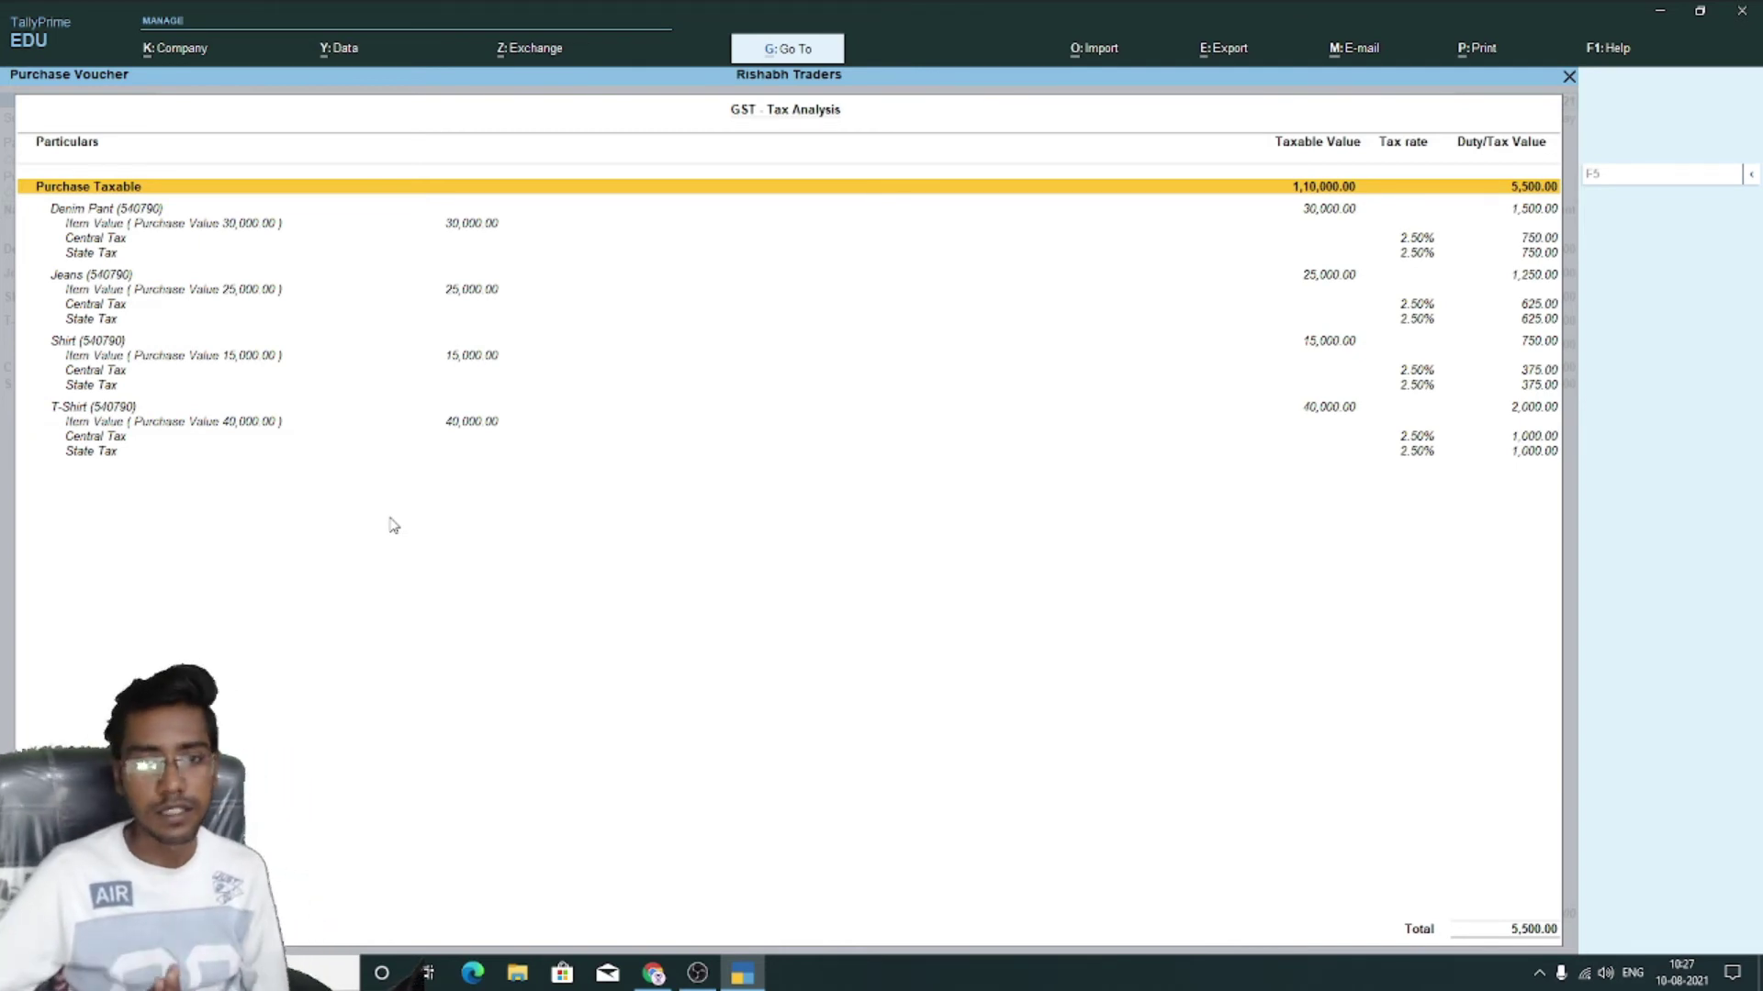
key(Escape)
key(Escape)
key(Escape)
key(Escape)
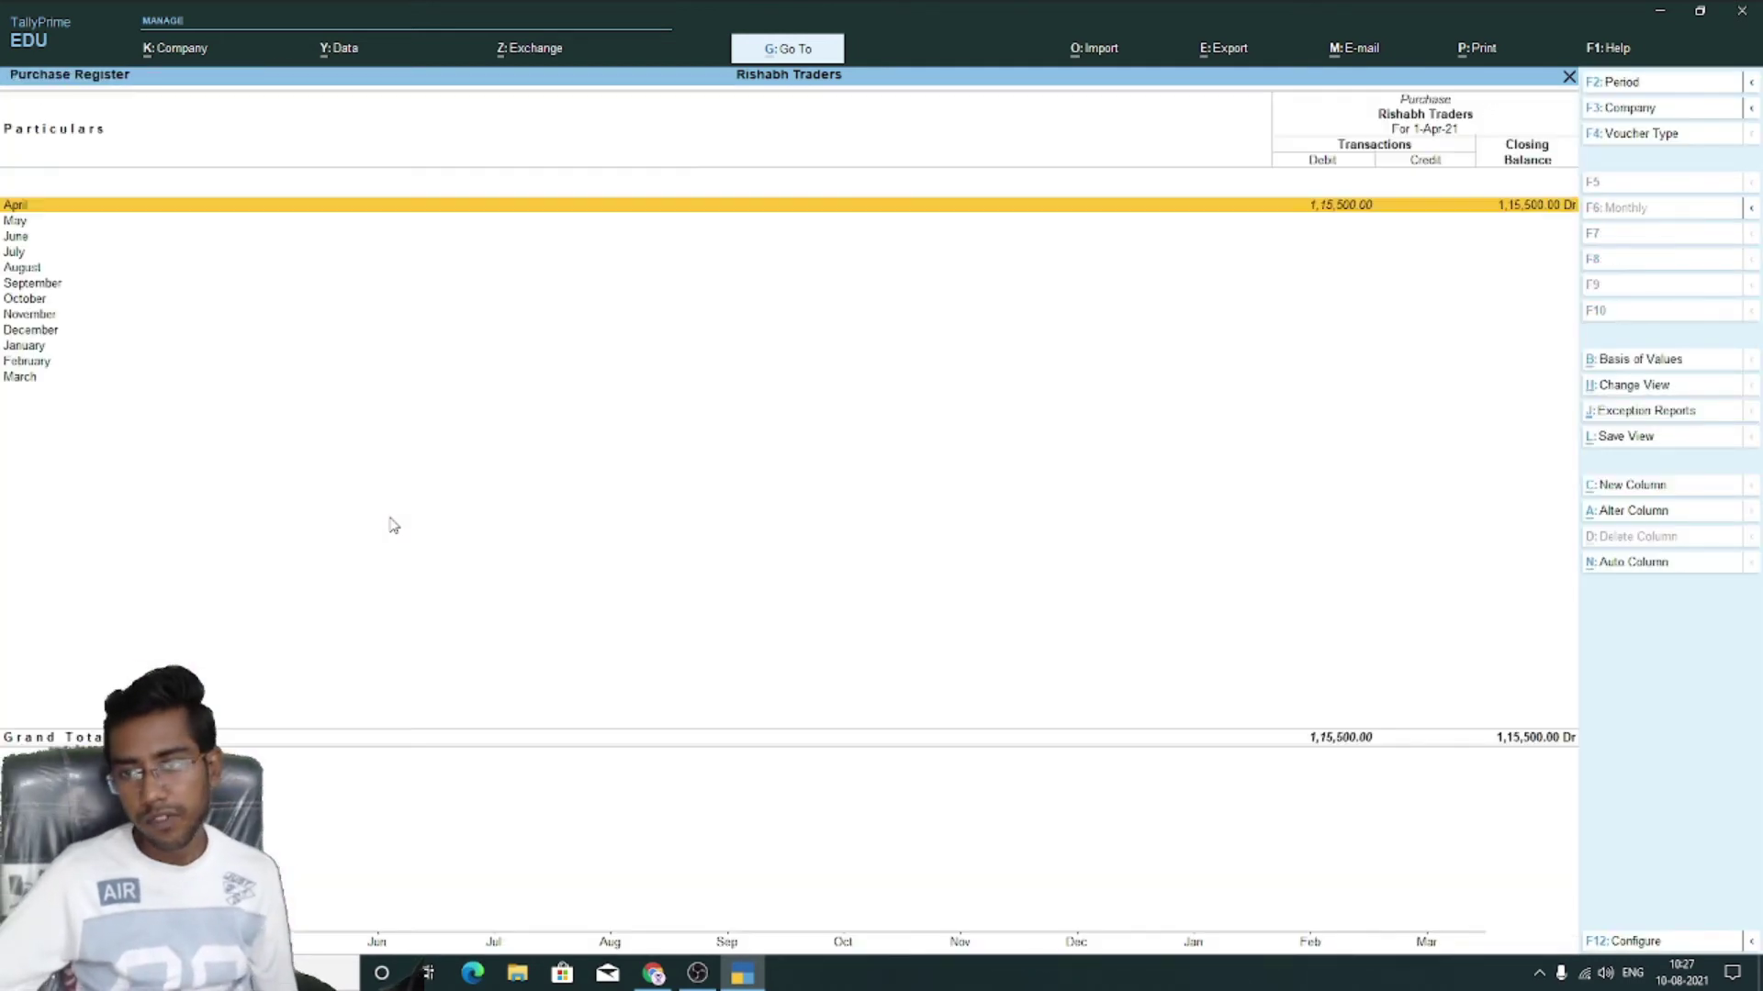
key(Escape)
key(Escape)
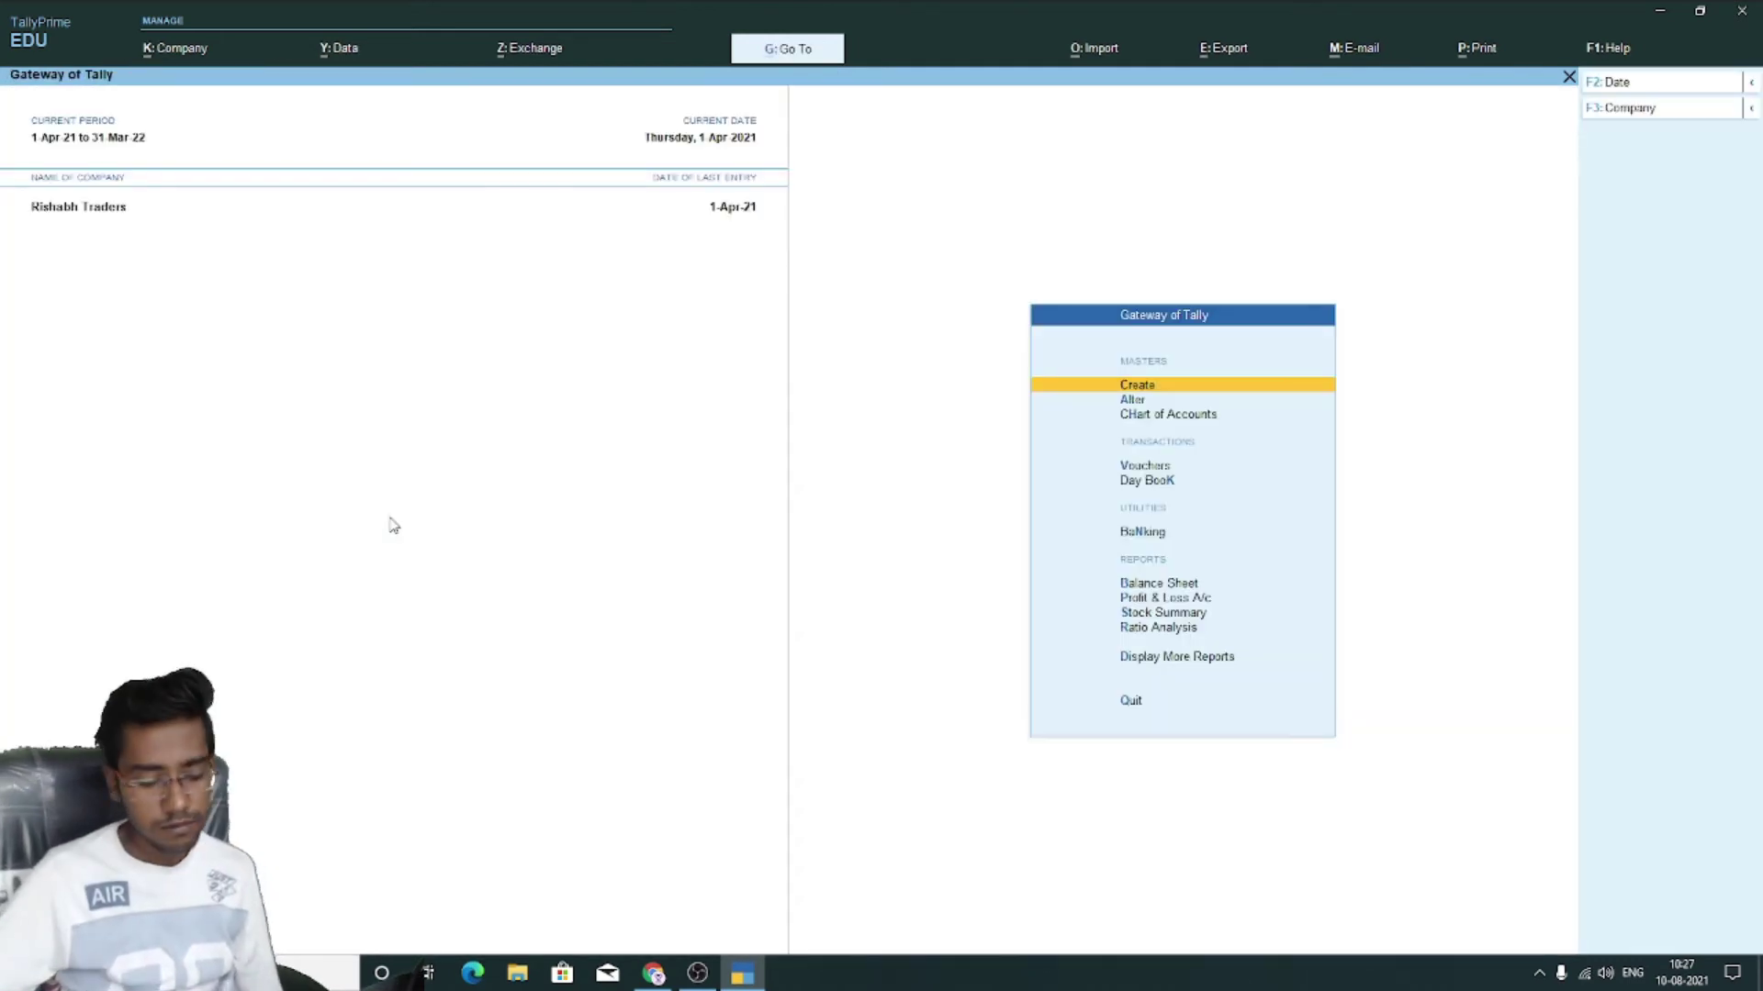
Start a new purchase voucher with supplier invoice number 6200 dated 1-Apr-21 and select Ram Chand & Sons as the party
key(v)
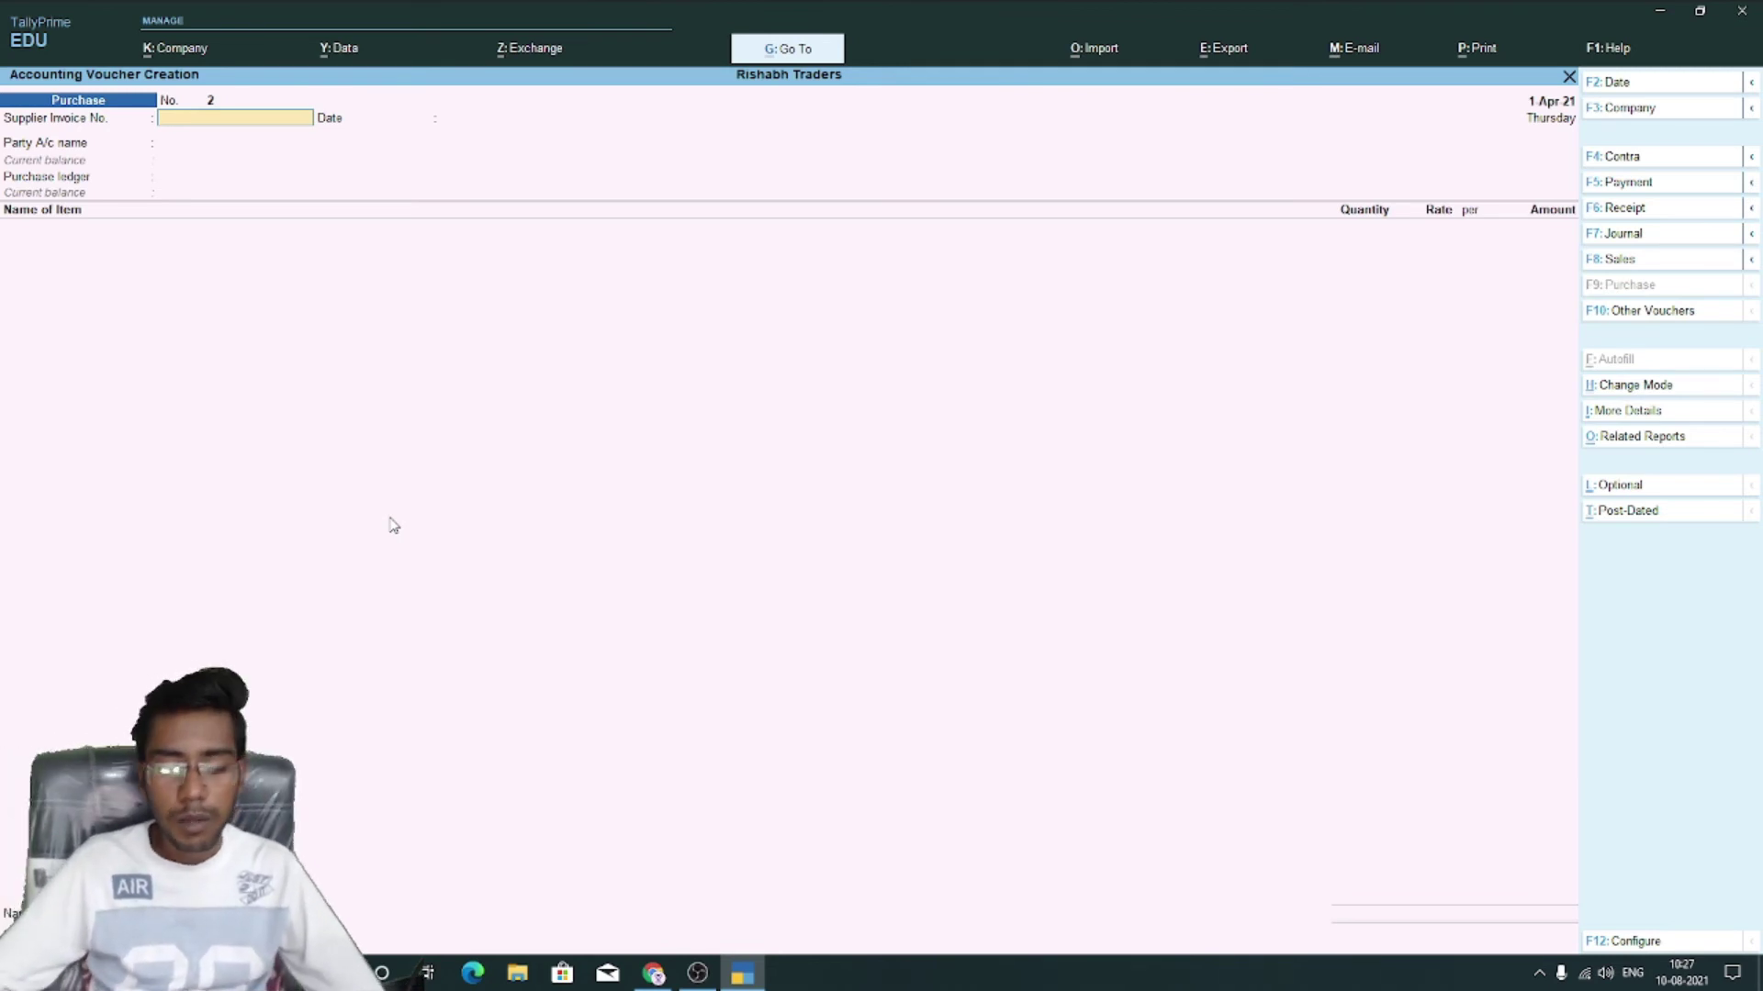
text(200)
key(Return)
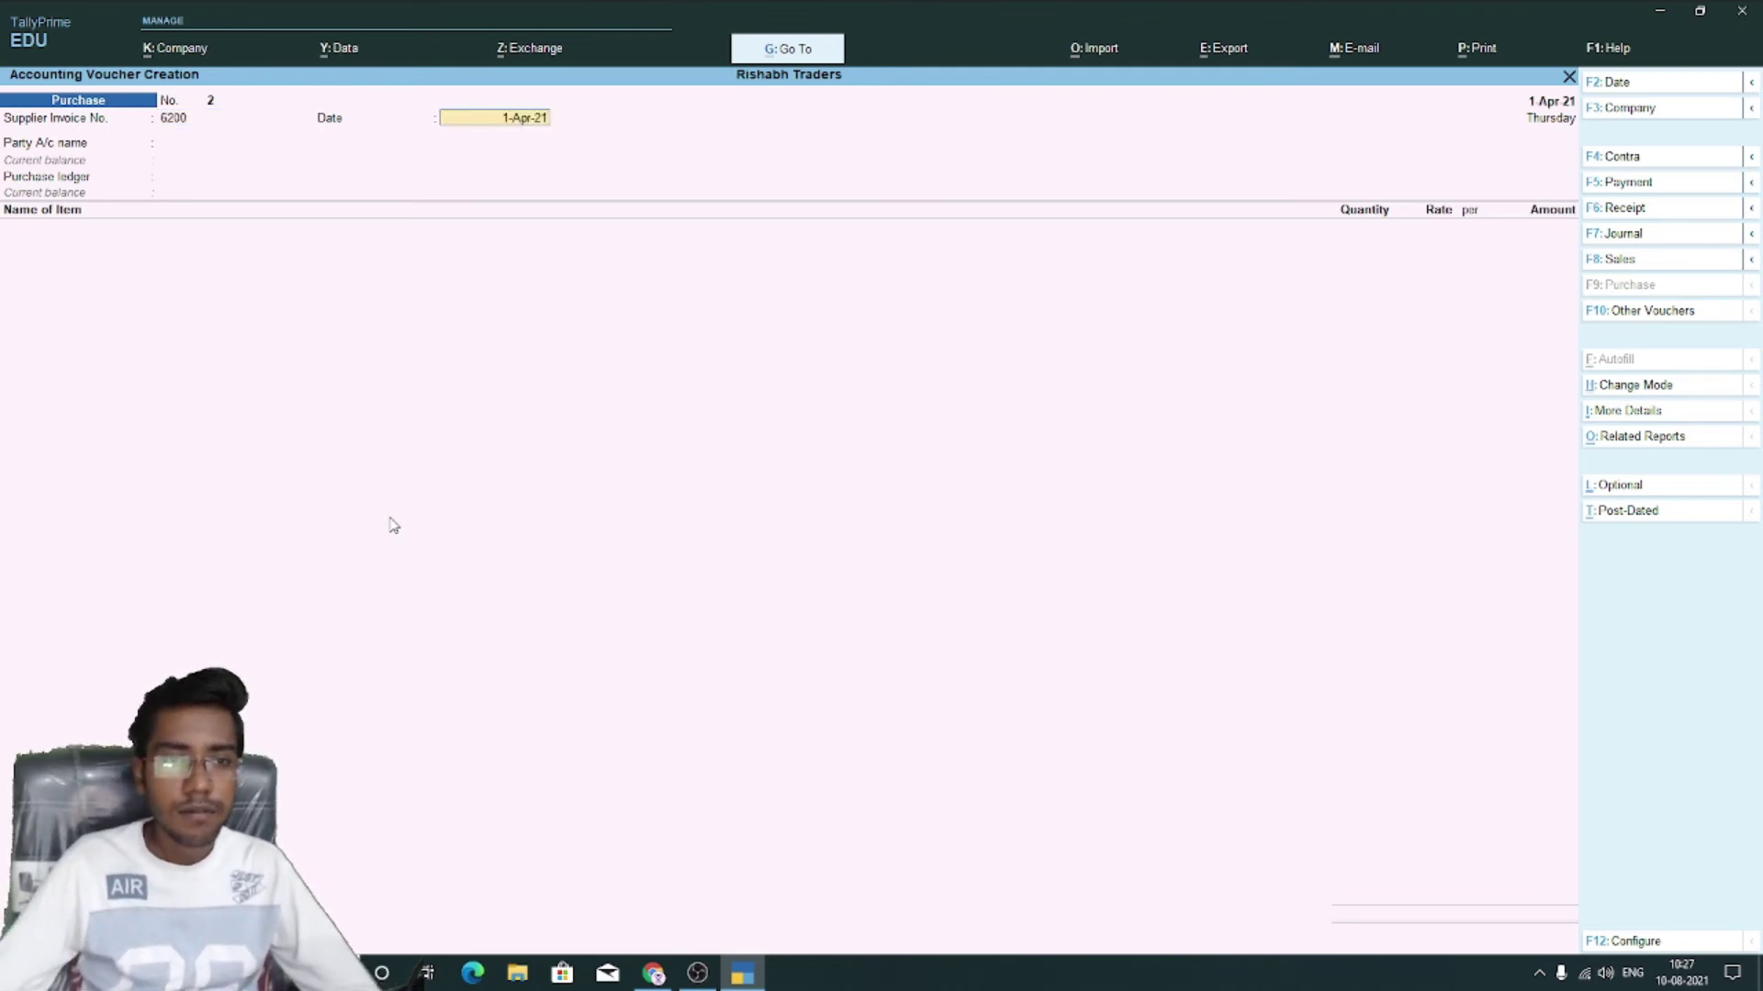
key(Return)
key(Down)
key(Down)
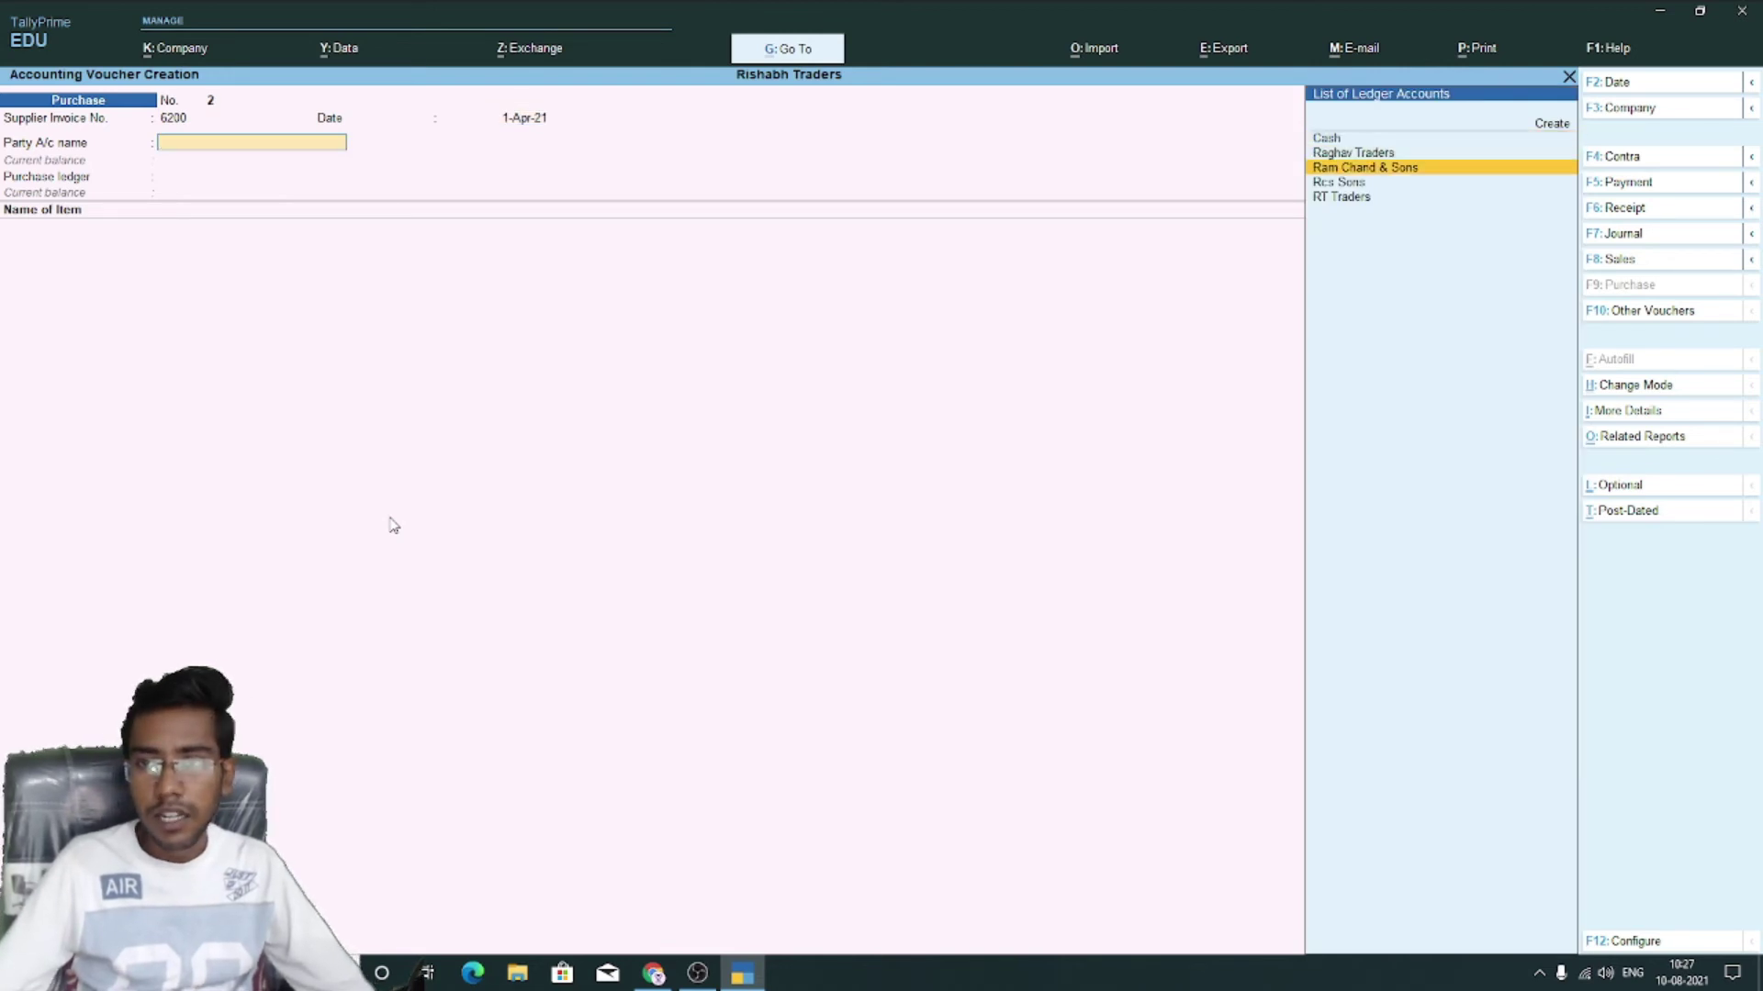
key(Return)
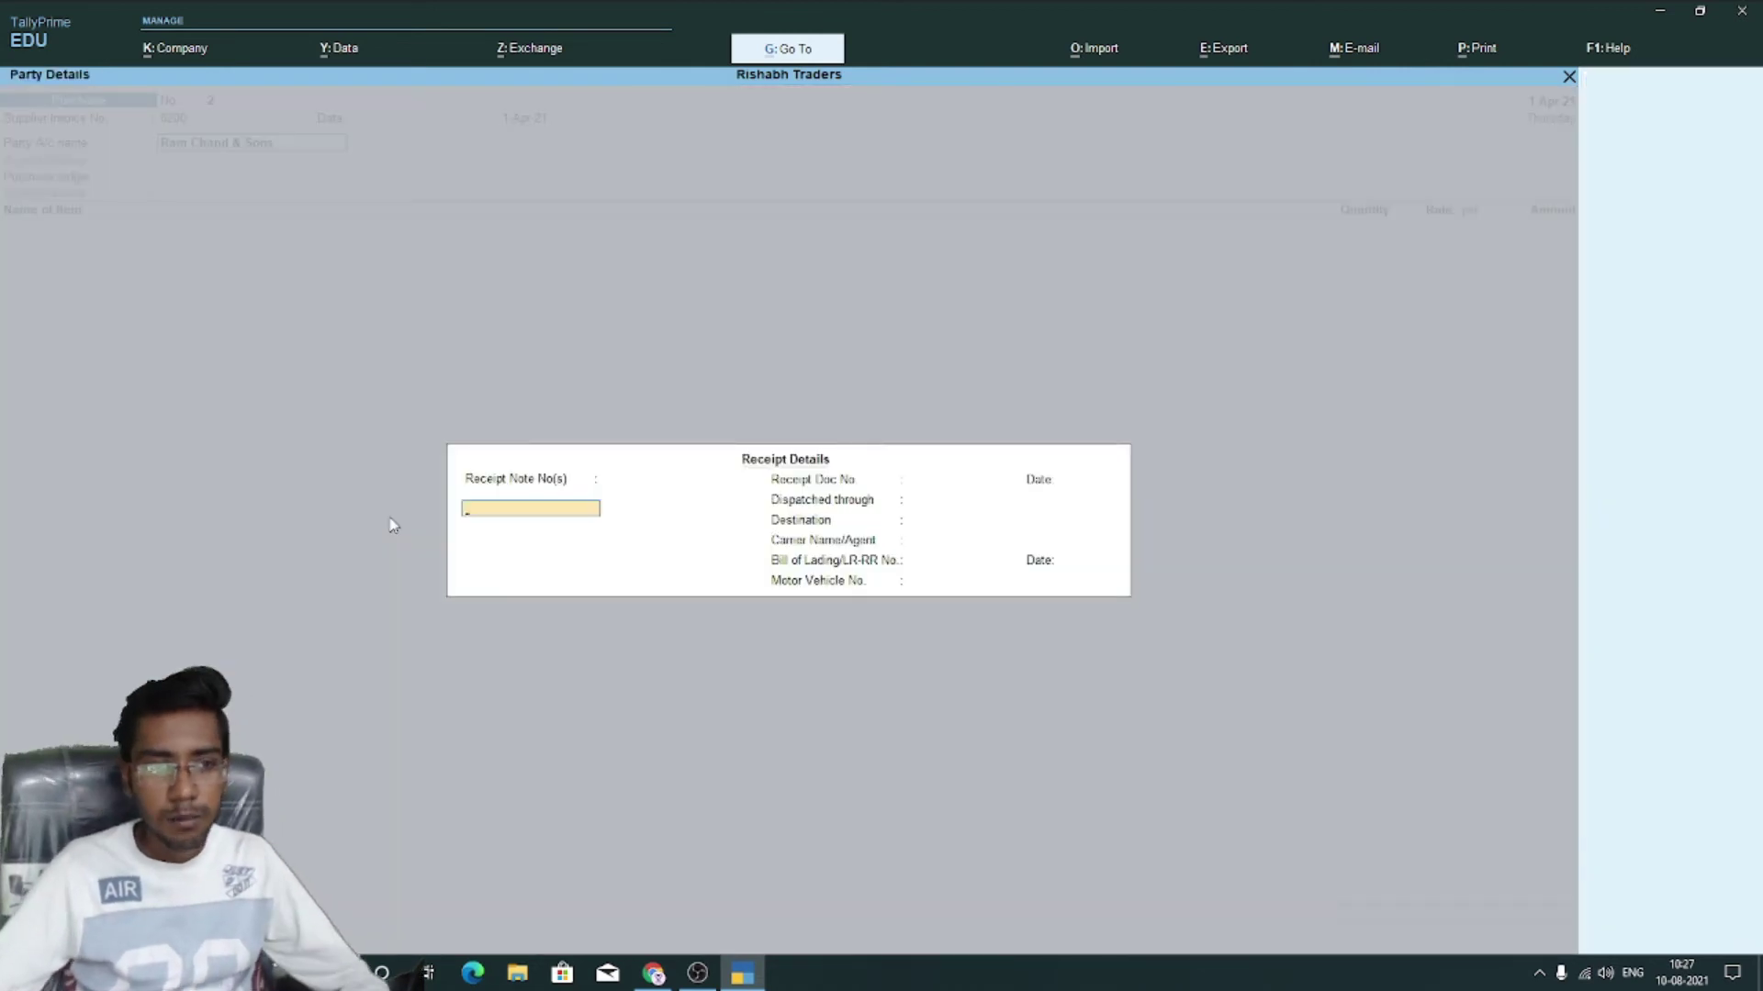
Open the Ram Chand & Sons party ledger for alteration from the voucher and set its group to Sundry Creditors
key(Escape)
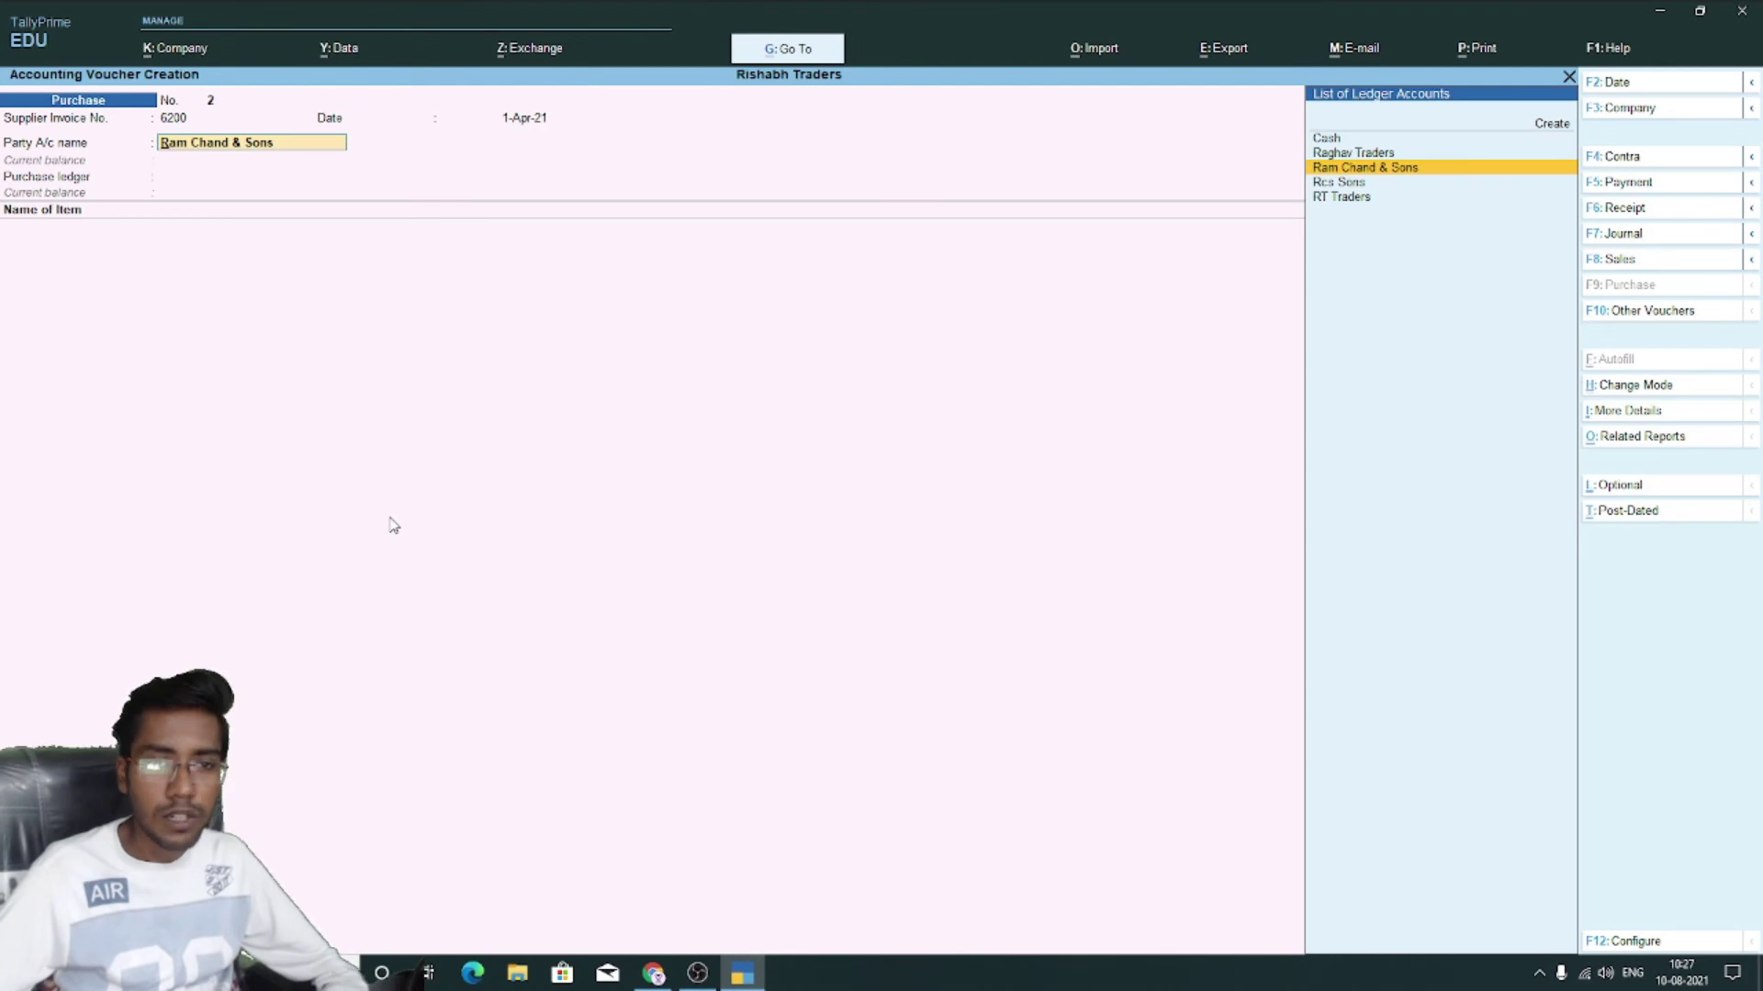
key(ctrl+Return)
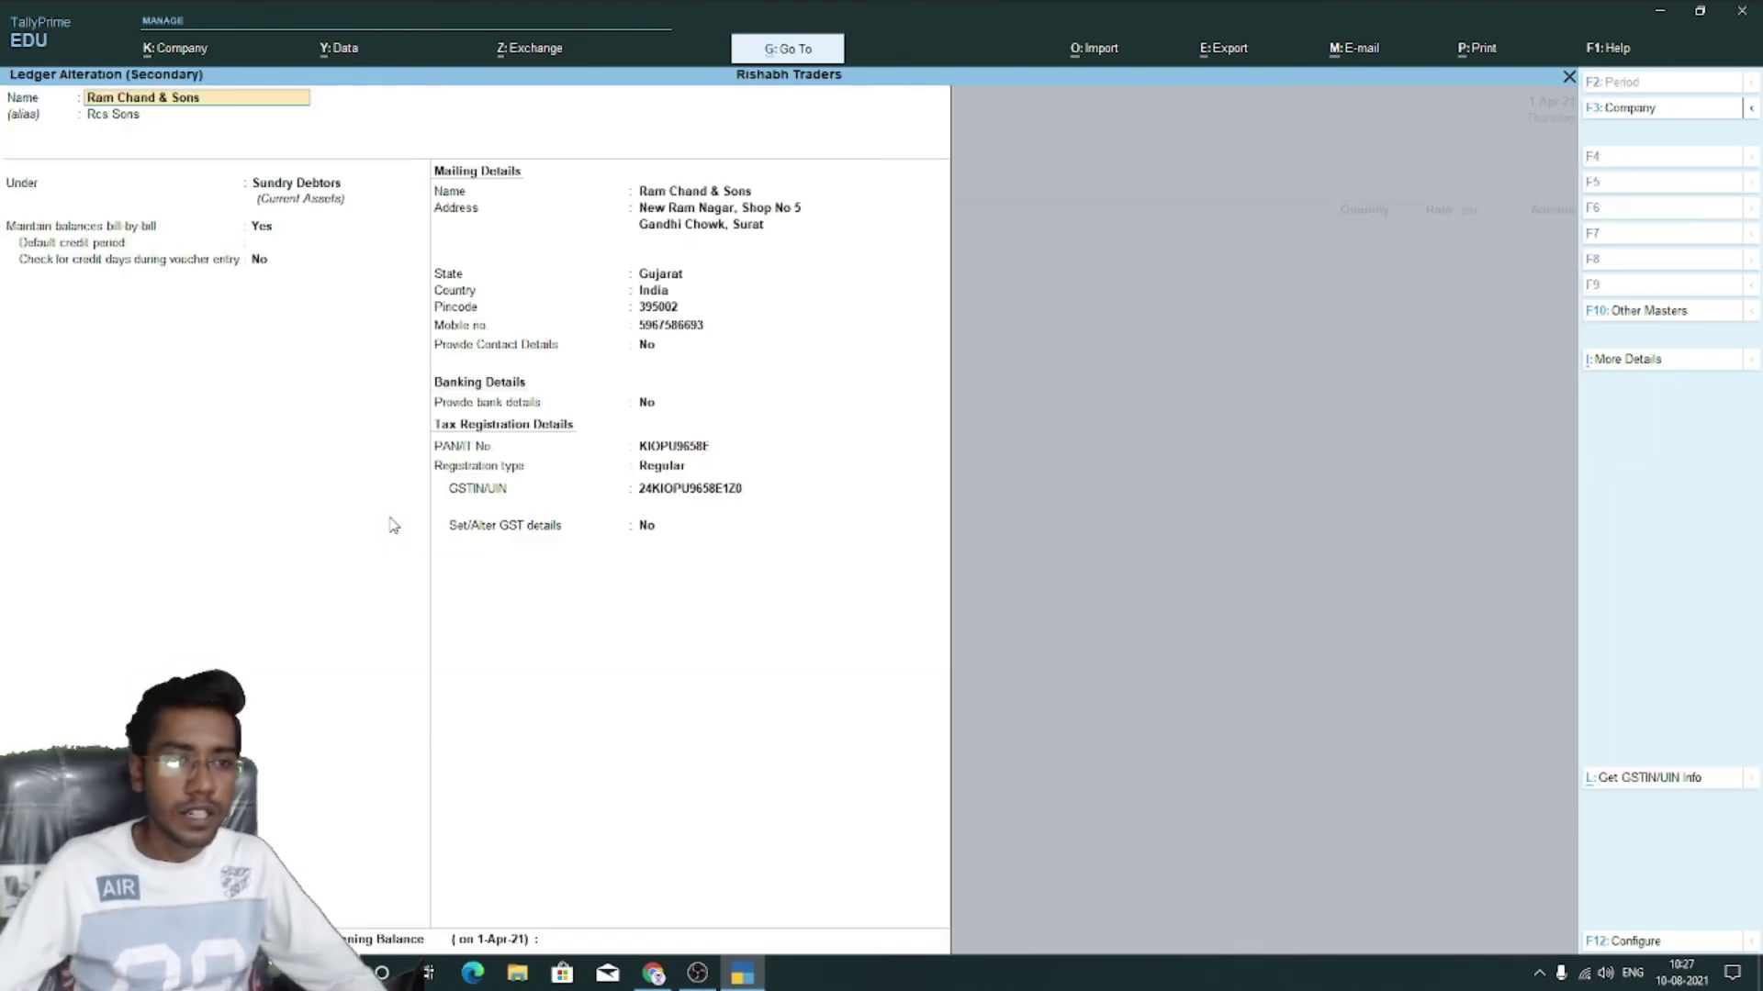
key(Return)
key(Return)
key(Return)
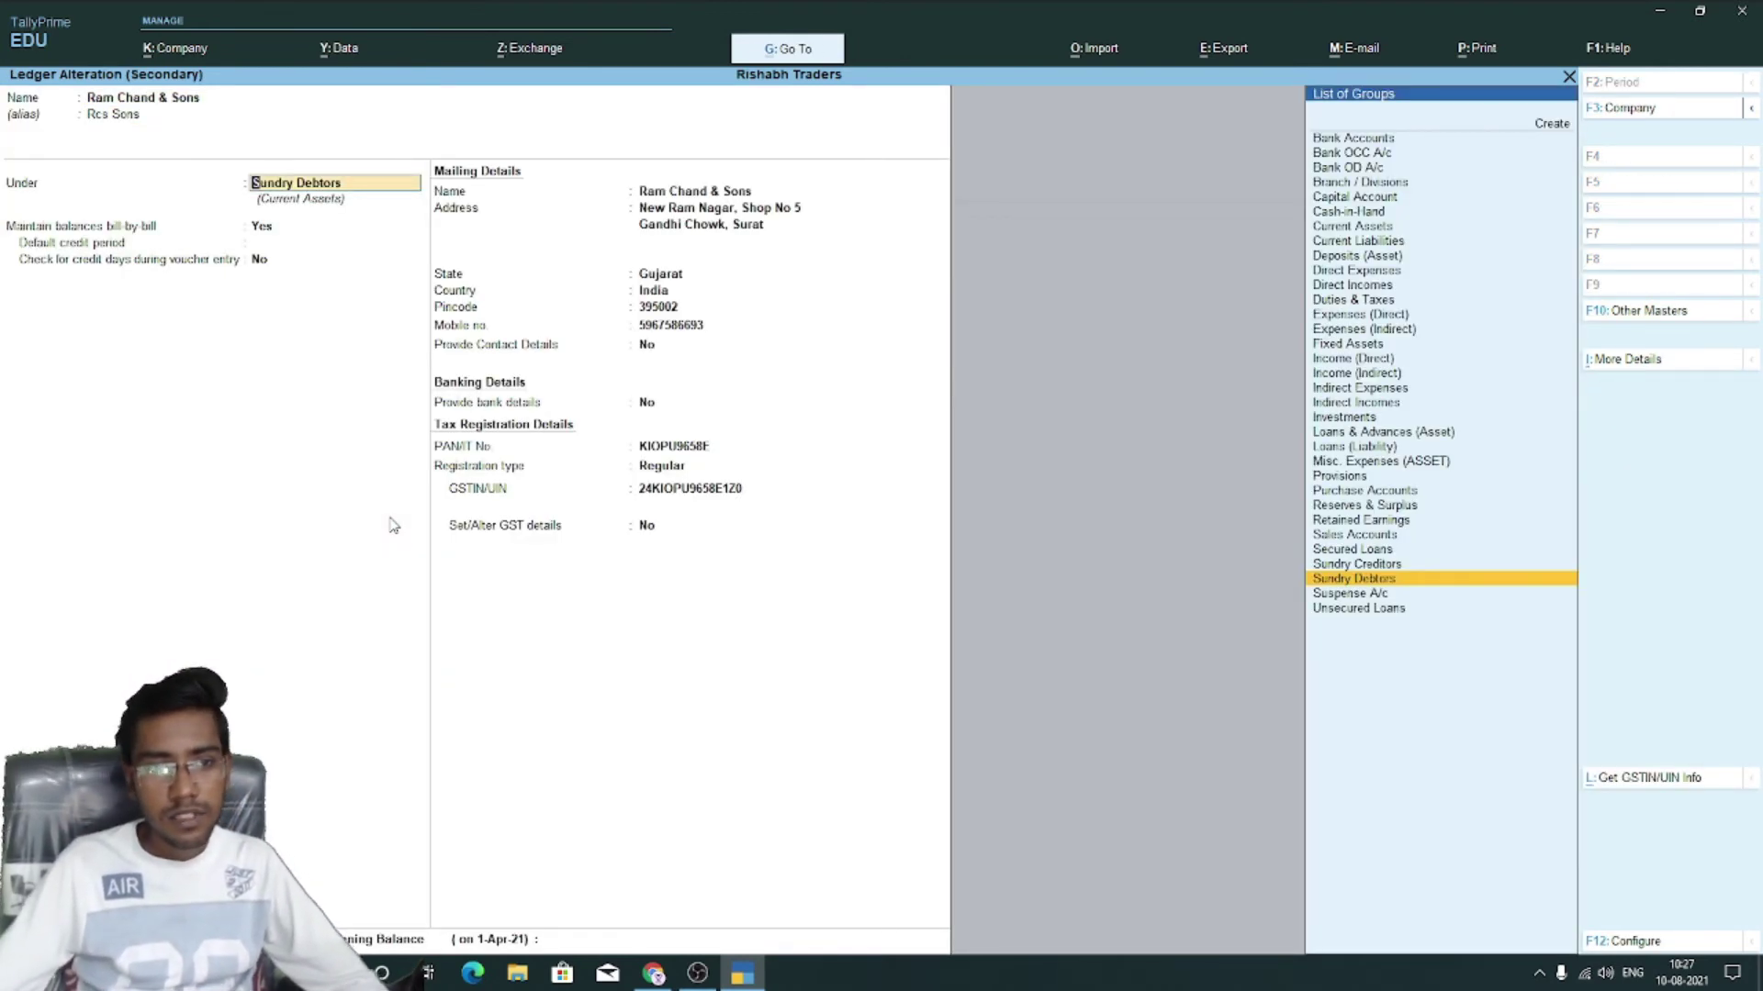
key(Up)
key(Return)
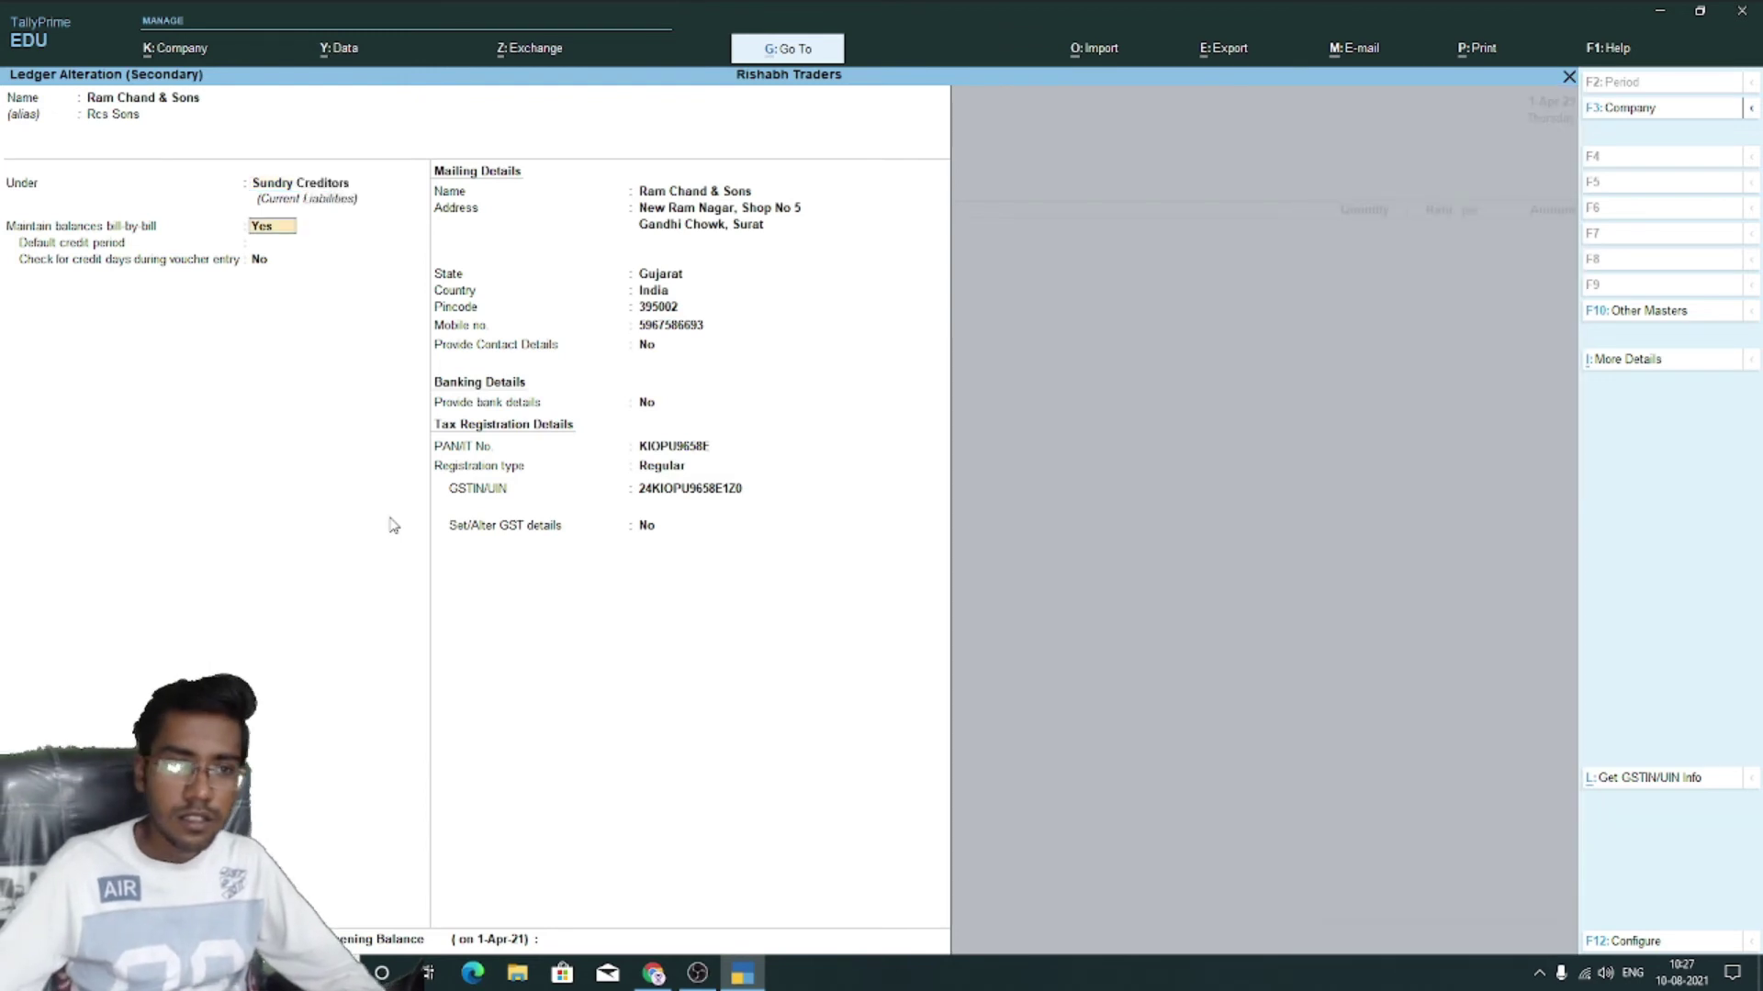
Keep the remaining balance, mailing and tax registration details of the Ram Chand & Sons ledger and save the alteration
key(Return)
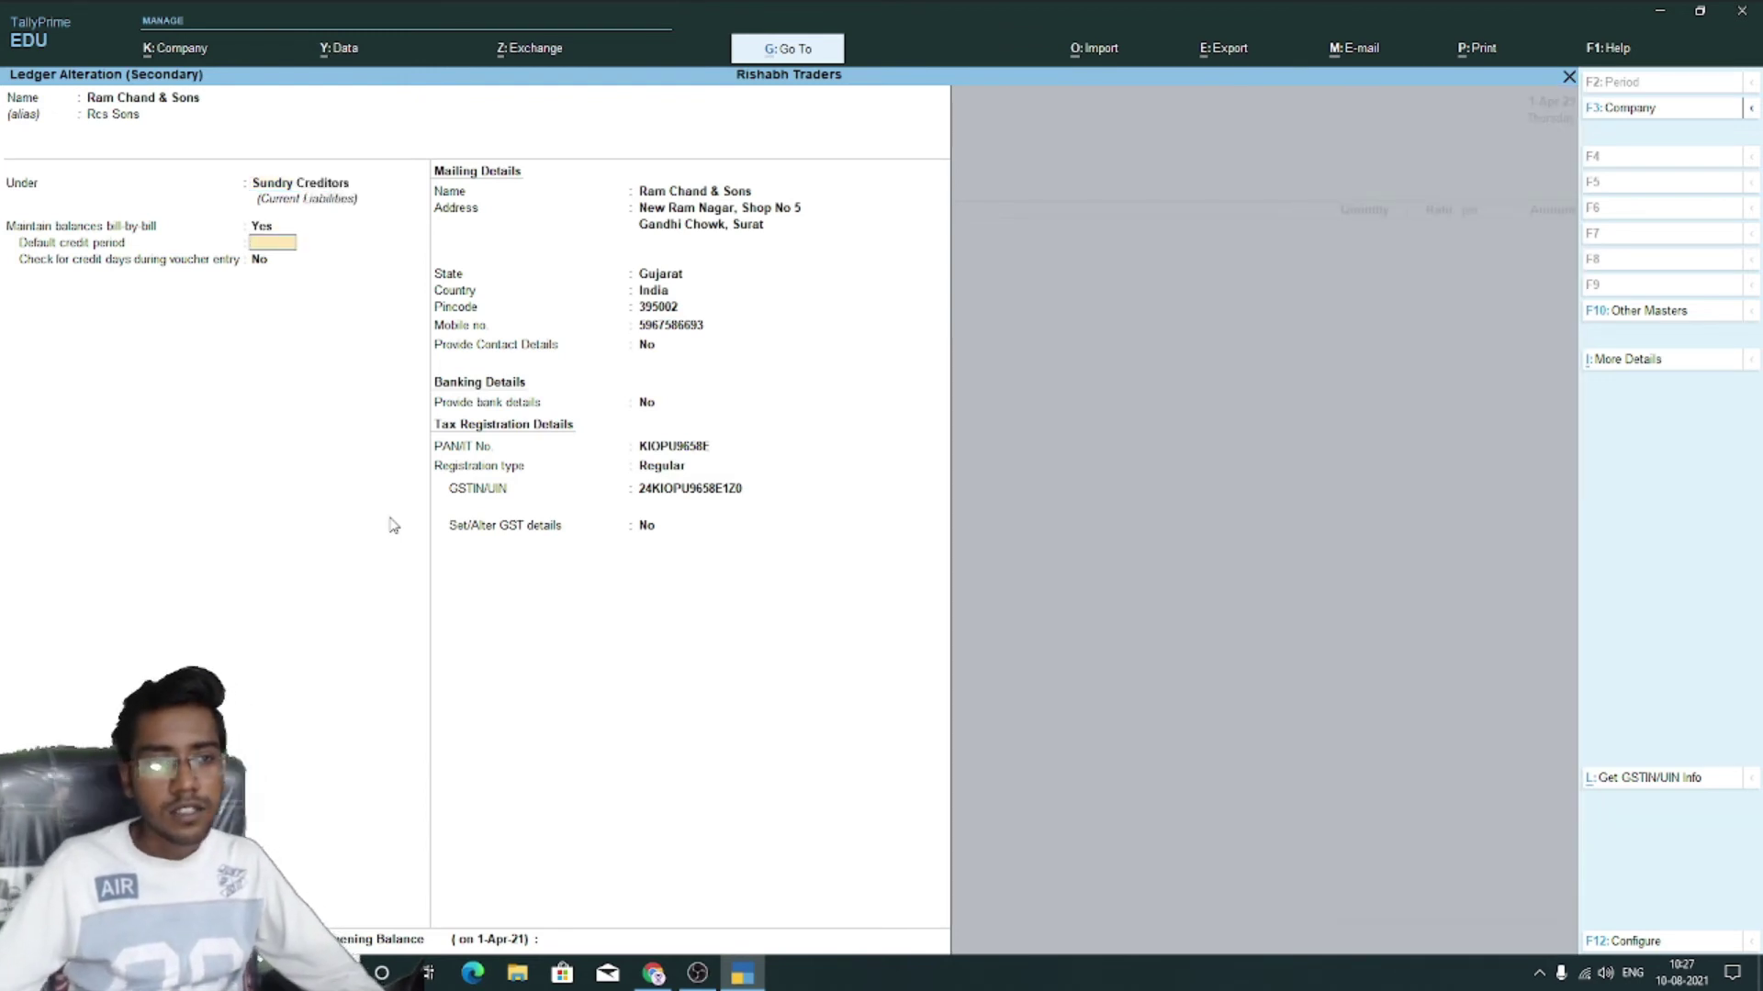
key(Return)
key(Return)
key(Return)
key(Return)
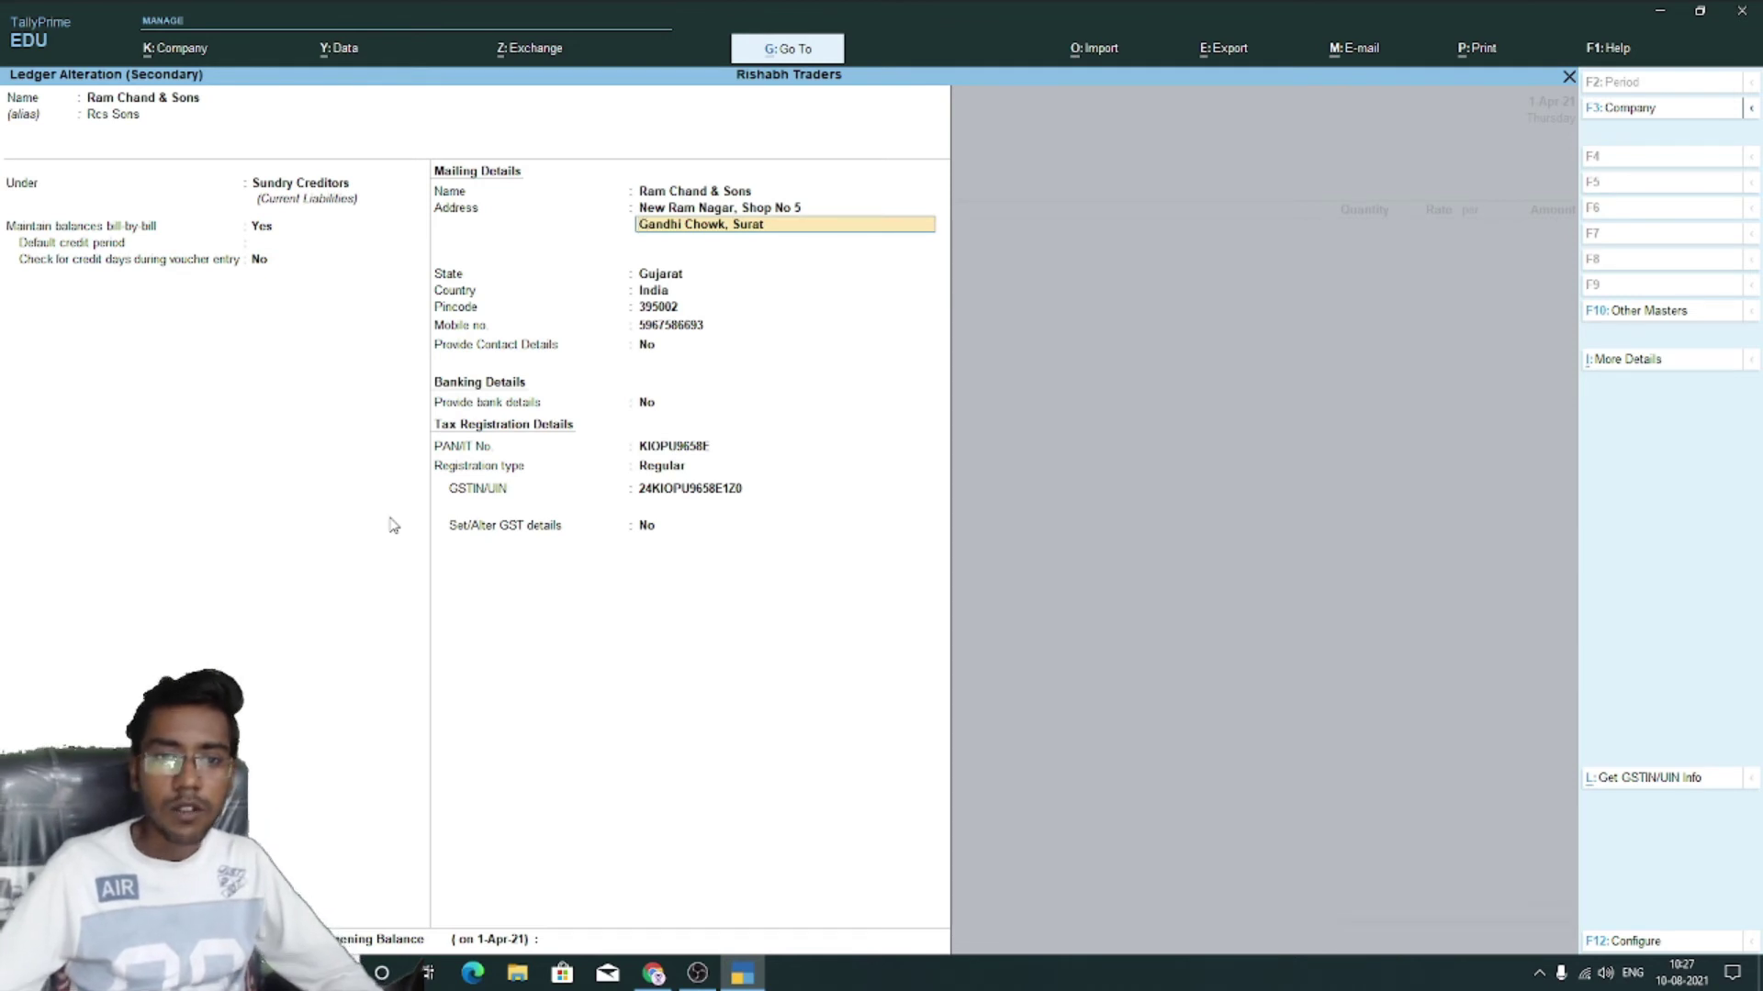
key(Return)
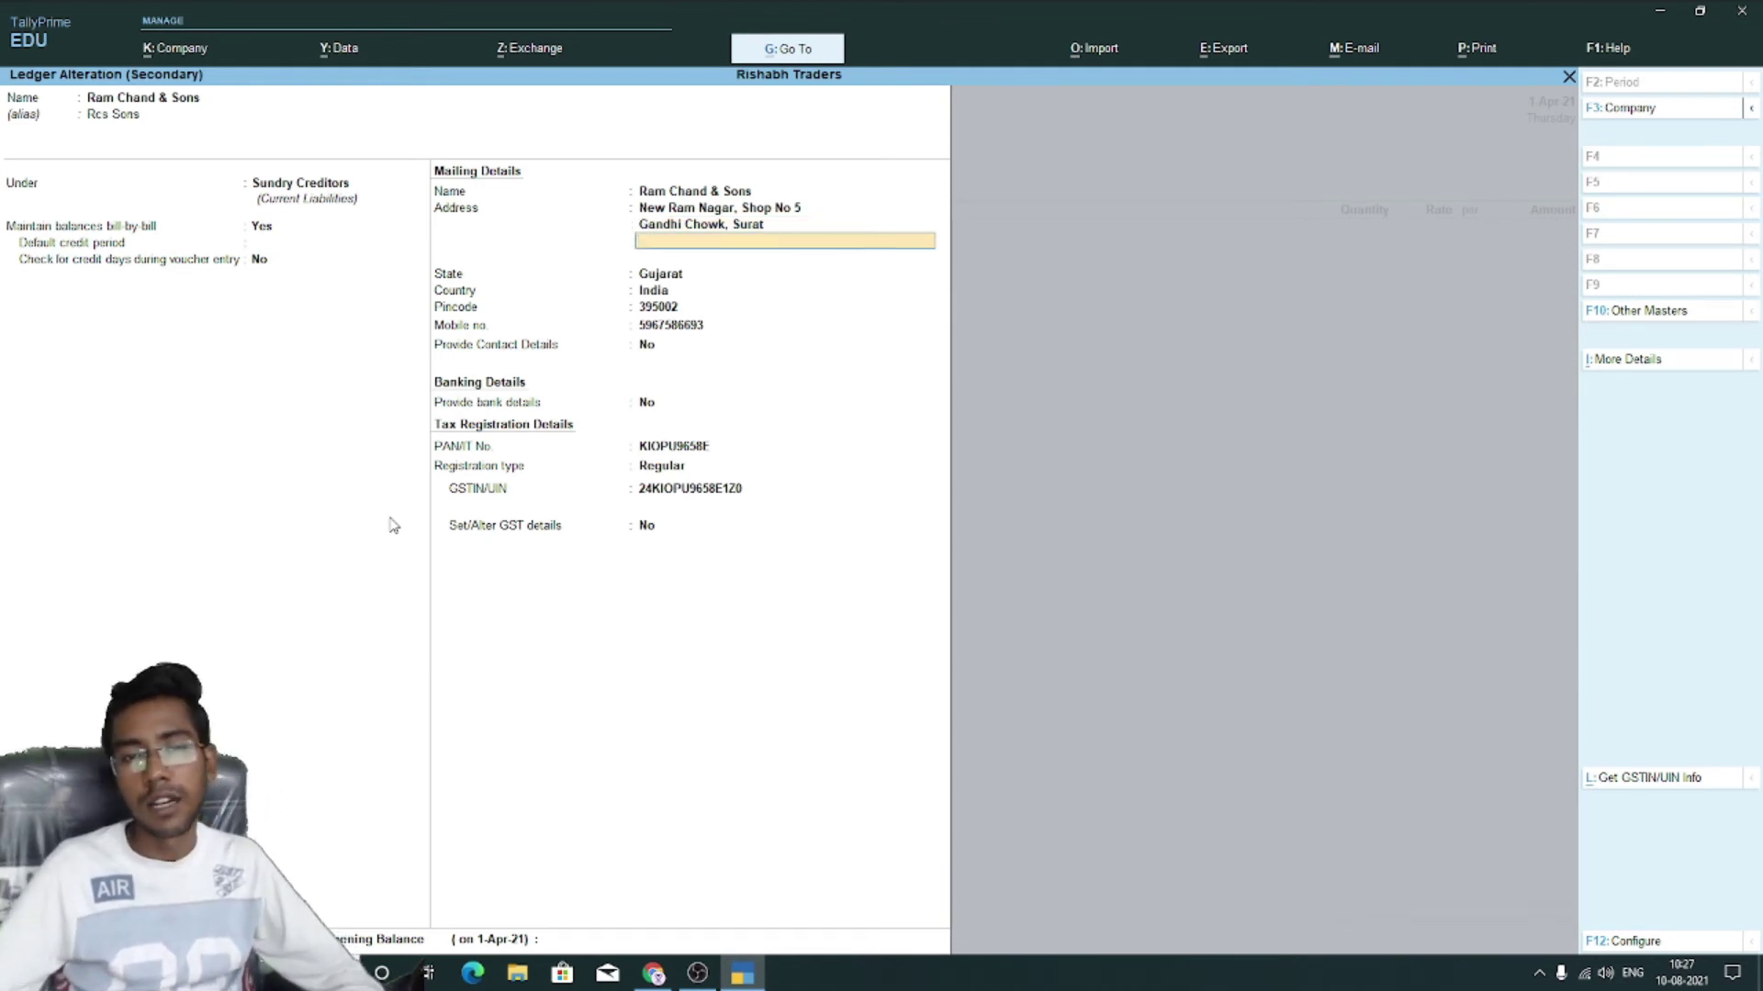
key(Return)
key(Return)
key(Return)
key(Return)
key(Return)
key(Return)
key(Return)
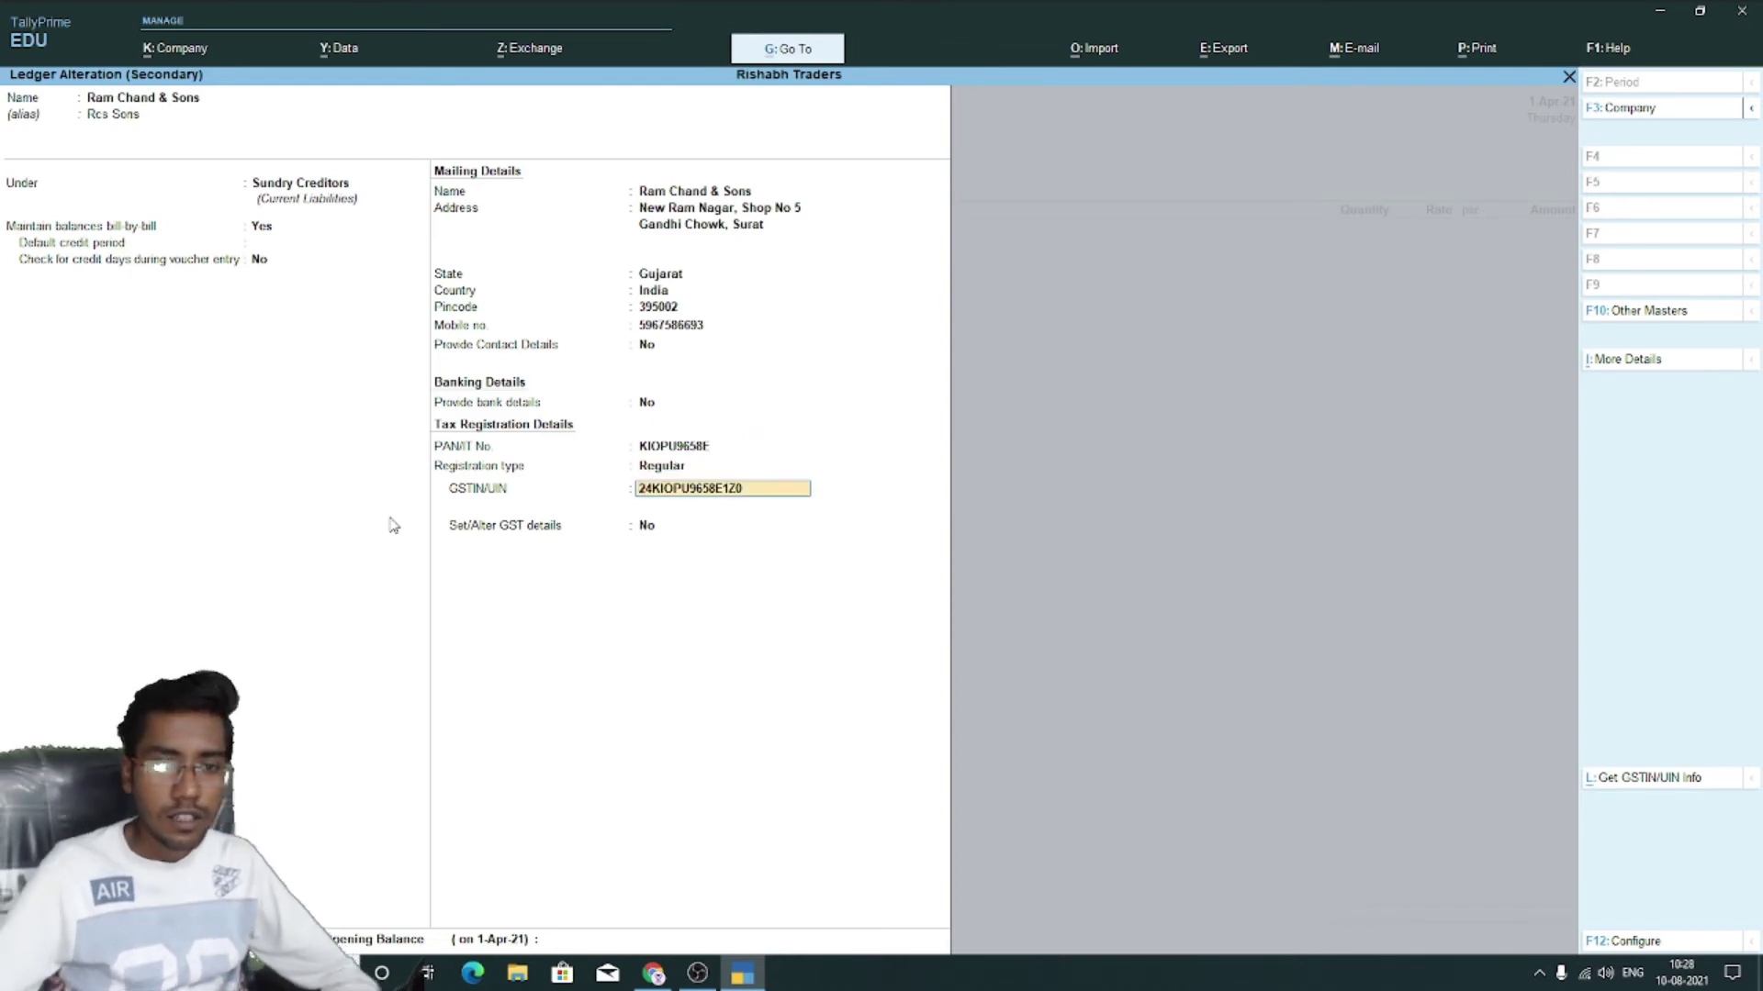
key(Return)
key(Return)
key(Return)
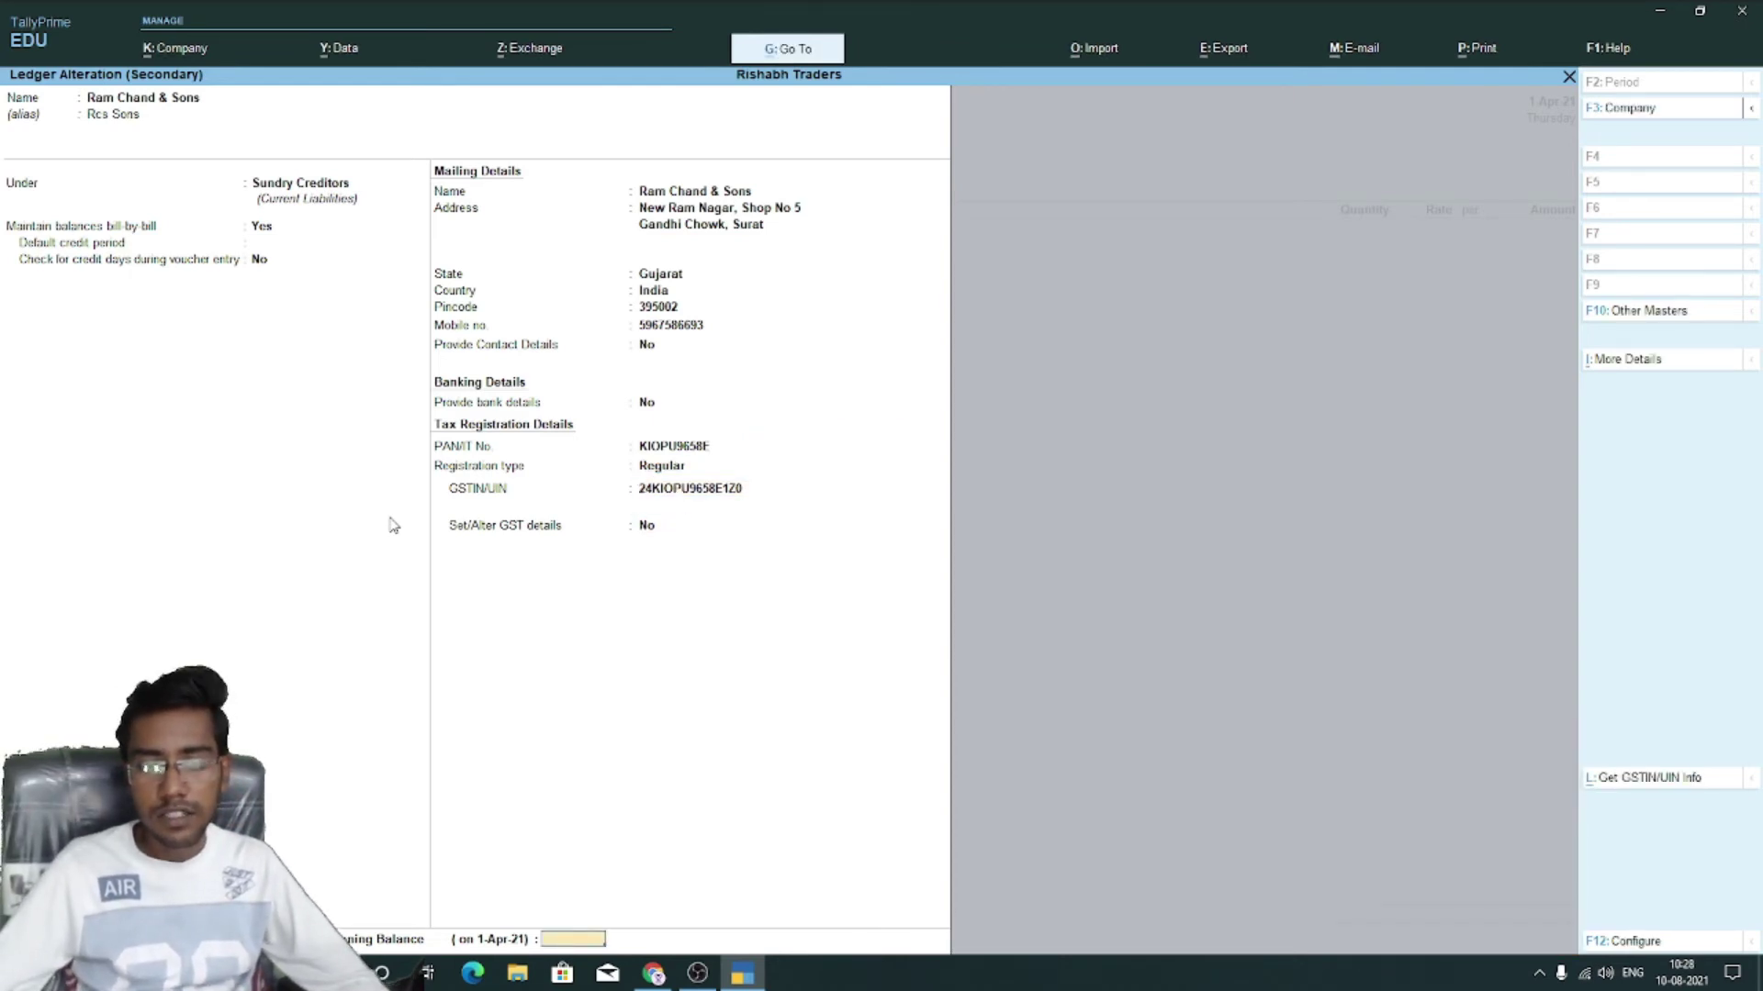
key(Return)
key(Return)
Confirm Ram Chand & Sons as the voucher's party, leave the receipt details blank, and accept the supplier's party details
key(Return)
key(Return)
key(Return)
key(Return)
key(Return)
key(Return)
key(Return)
key(Return)
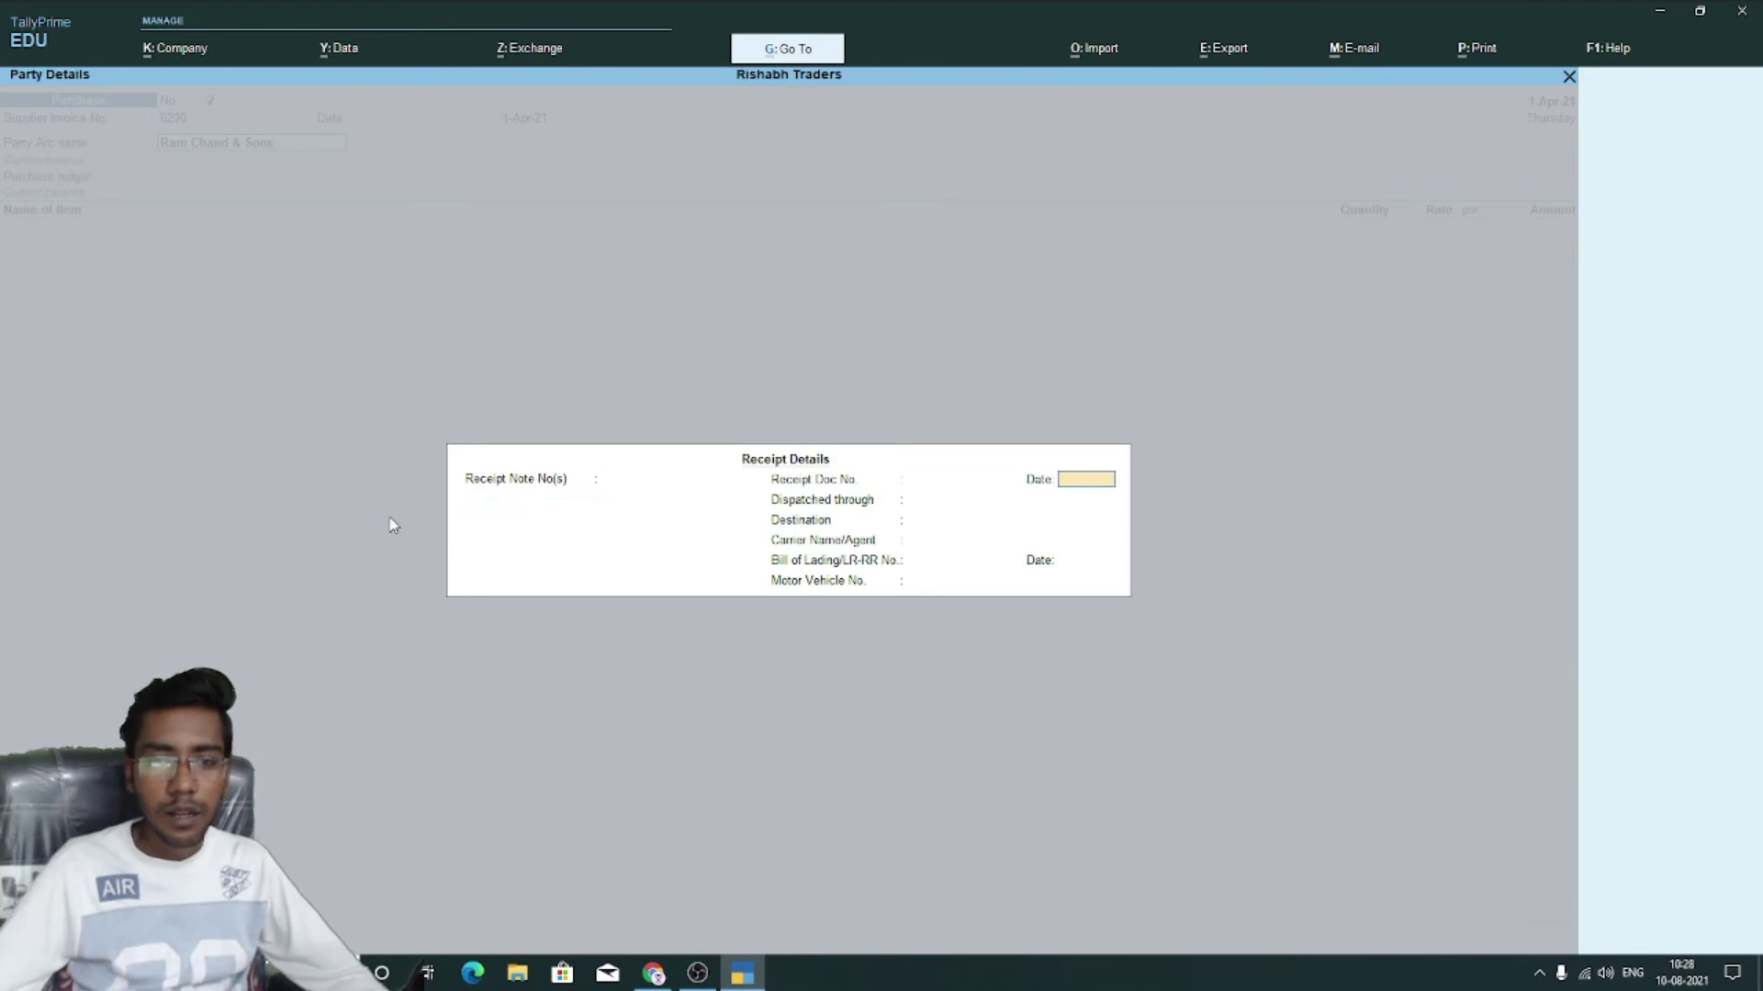
key(Return)
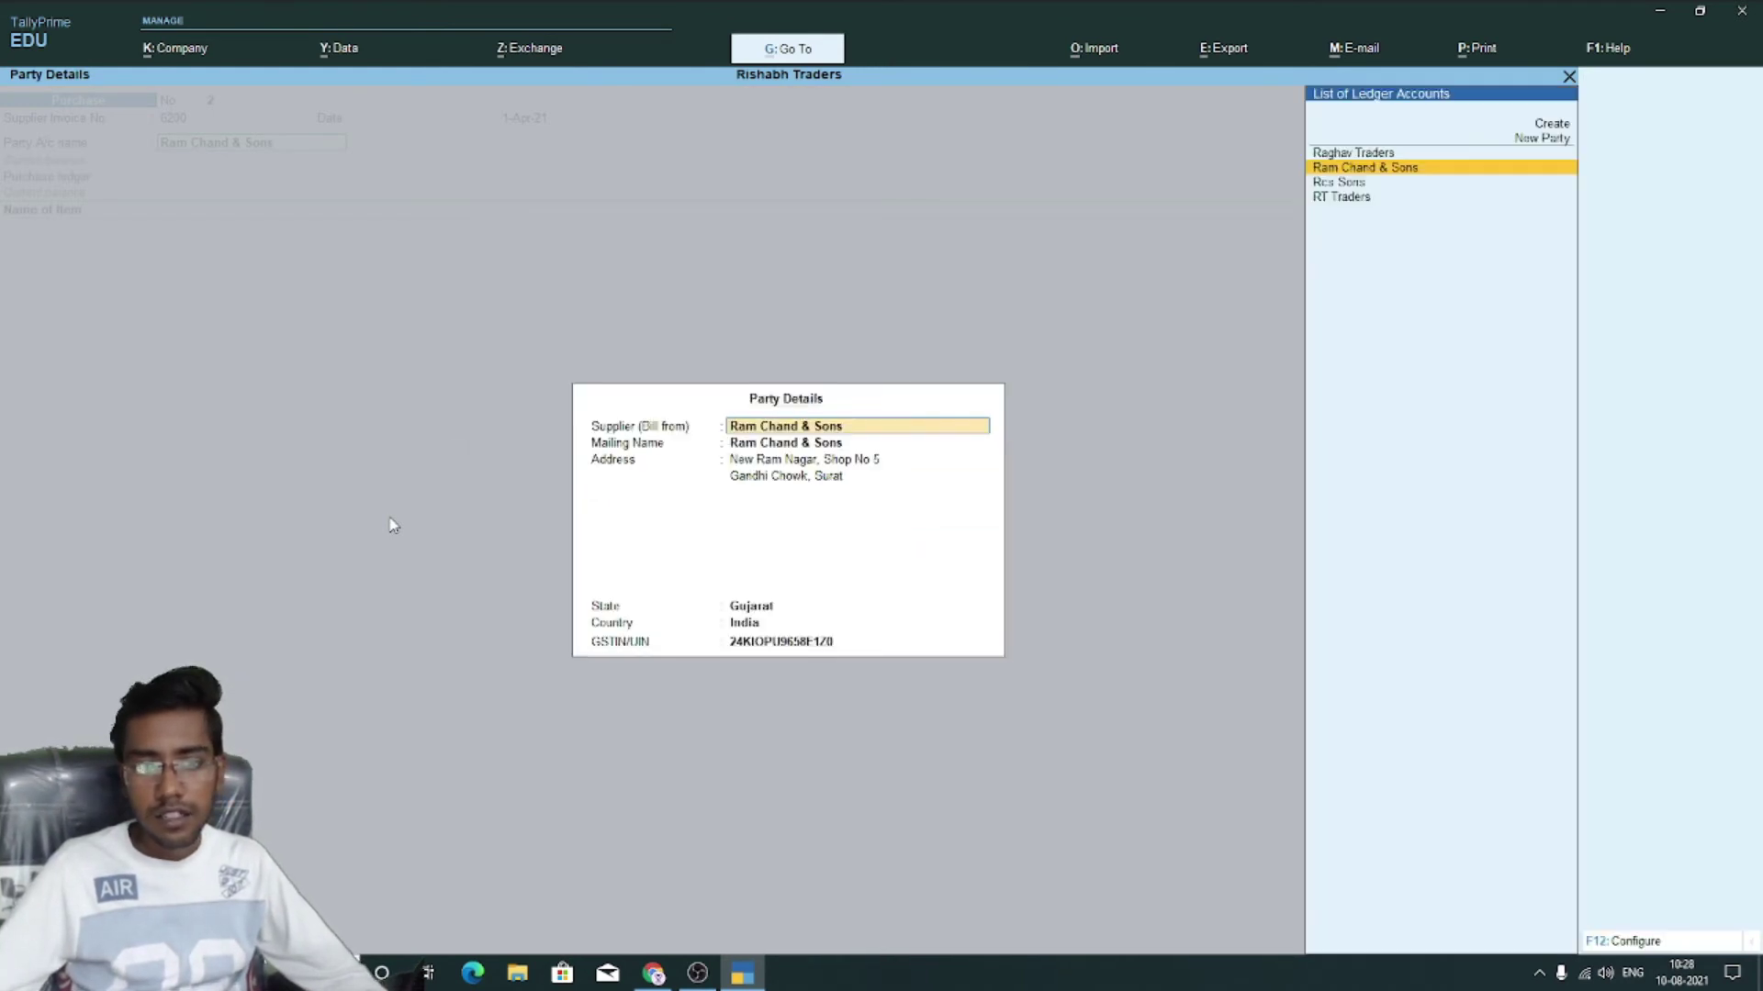
key(Return)
key(Return)
key(Return)
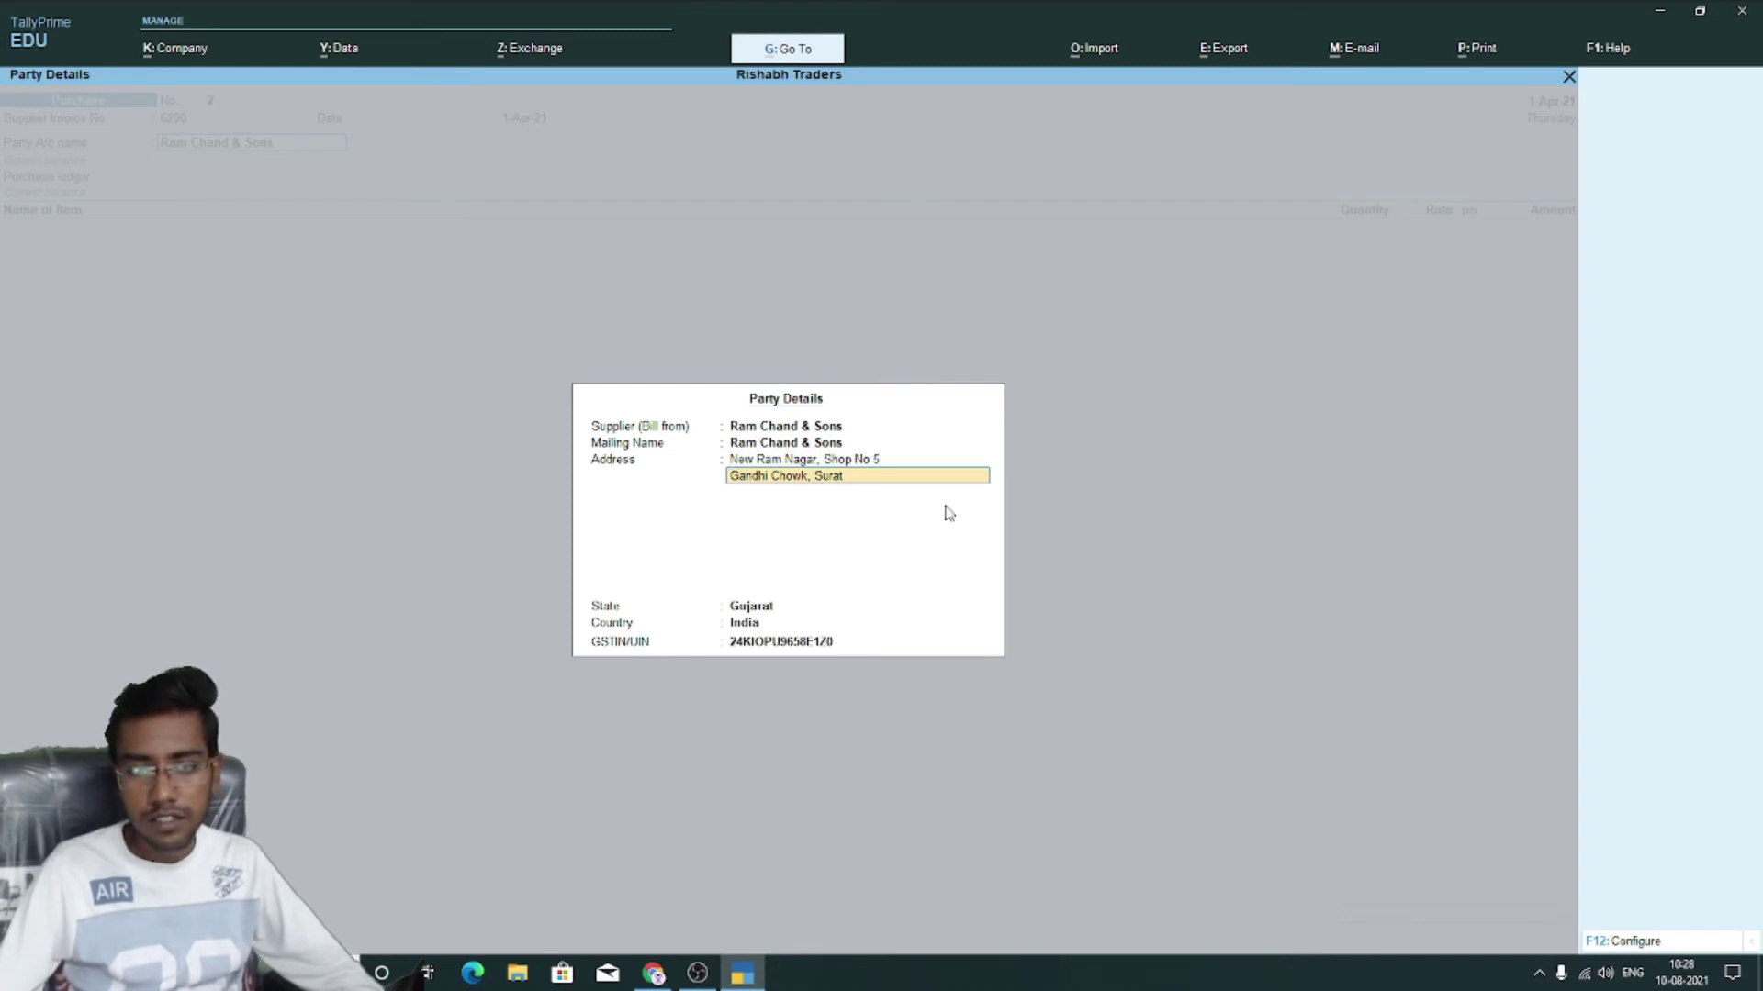
key(Return)
key(Return)
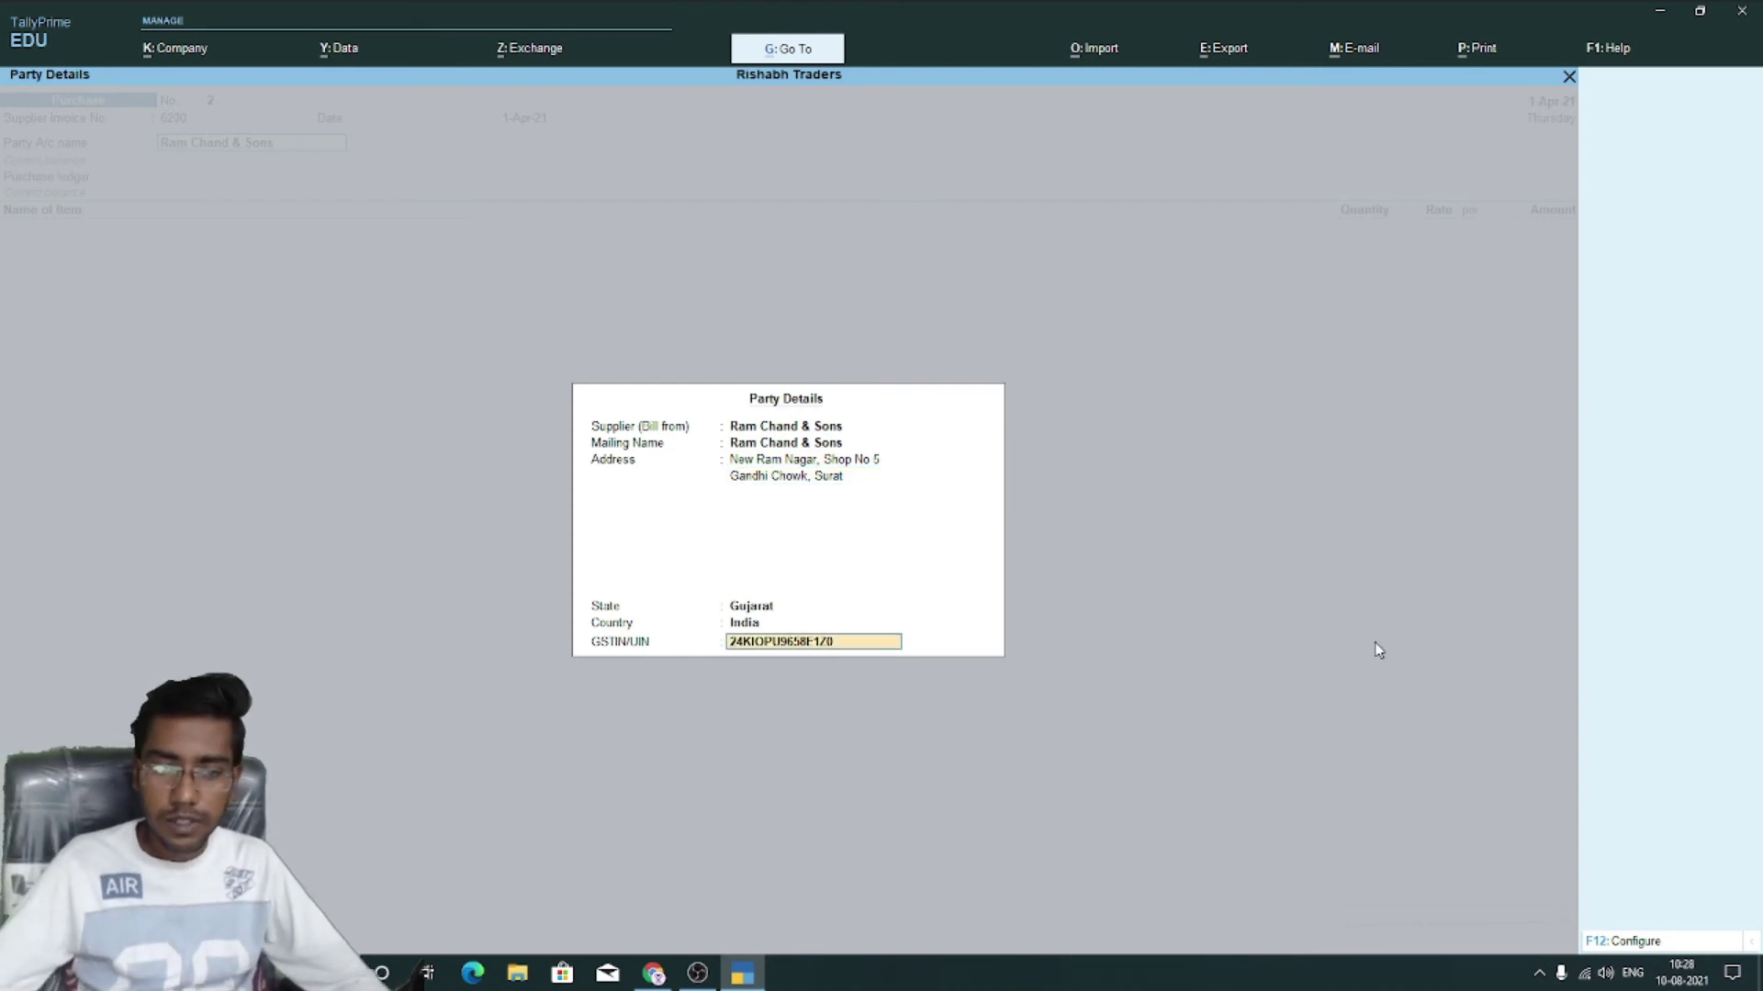
key(Return)
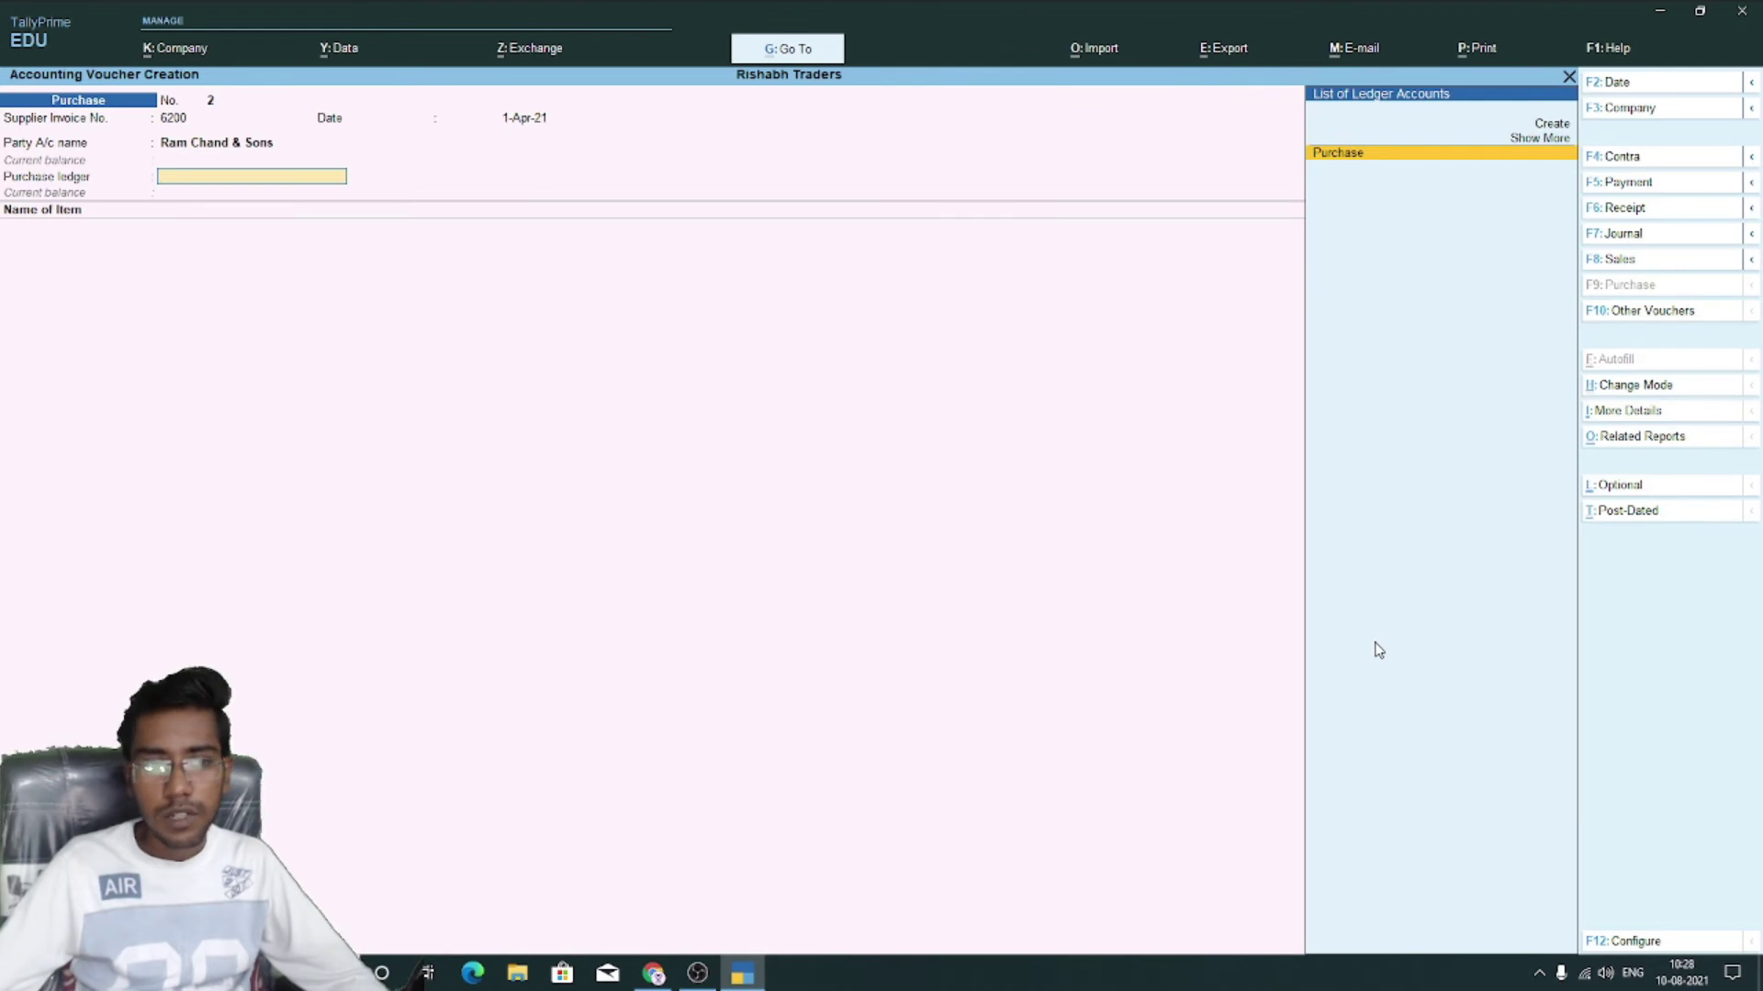
Select Purchase as the purchase ledger and add the item Jeans with quantity 10 pcs at a rate of 500
key(Return)
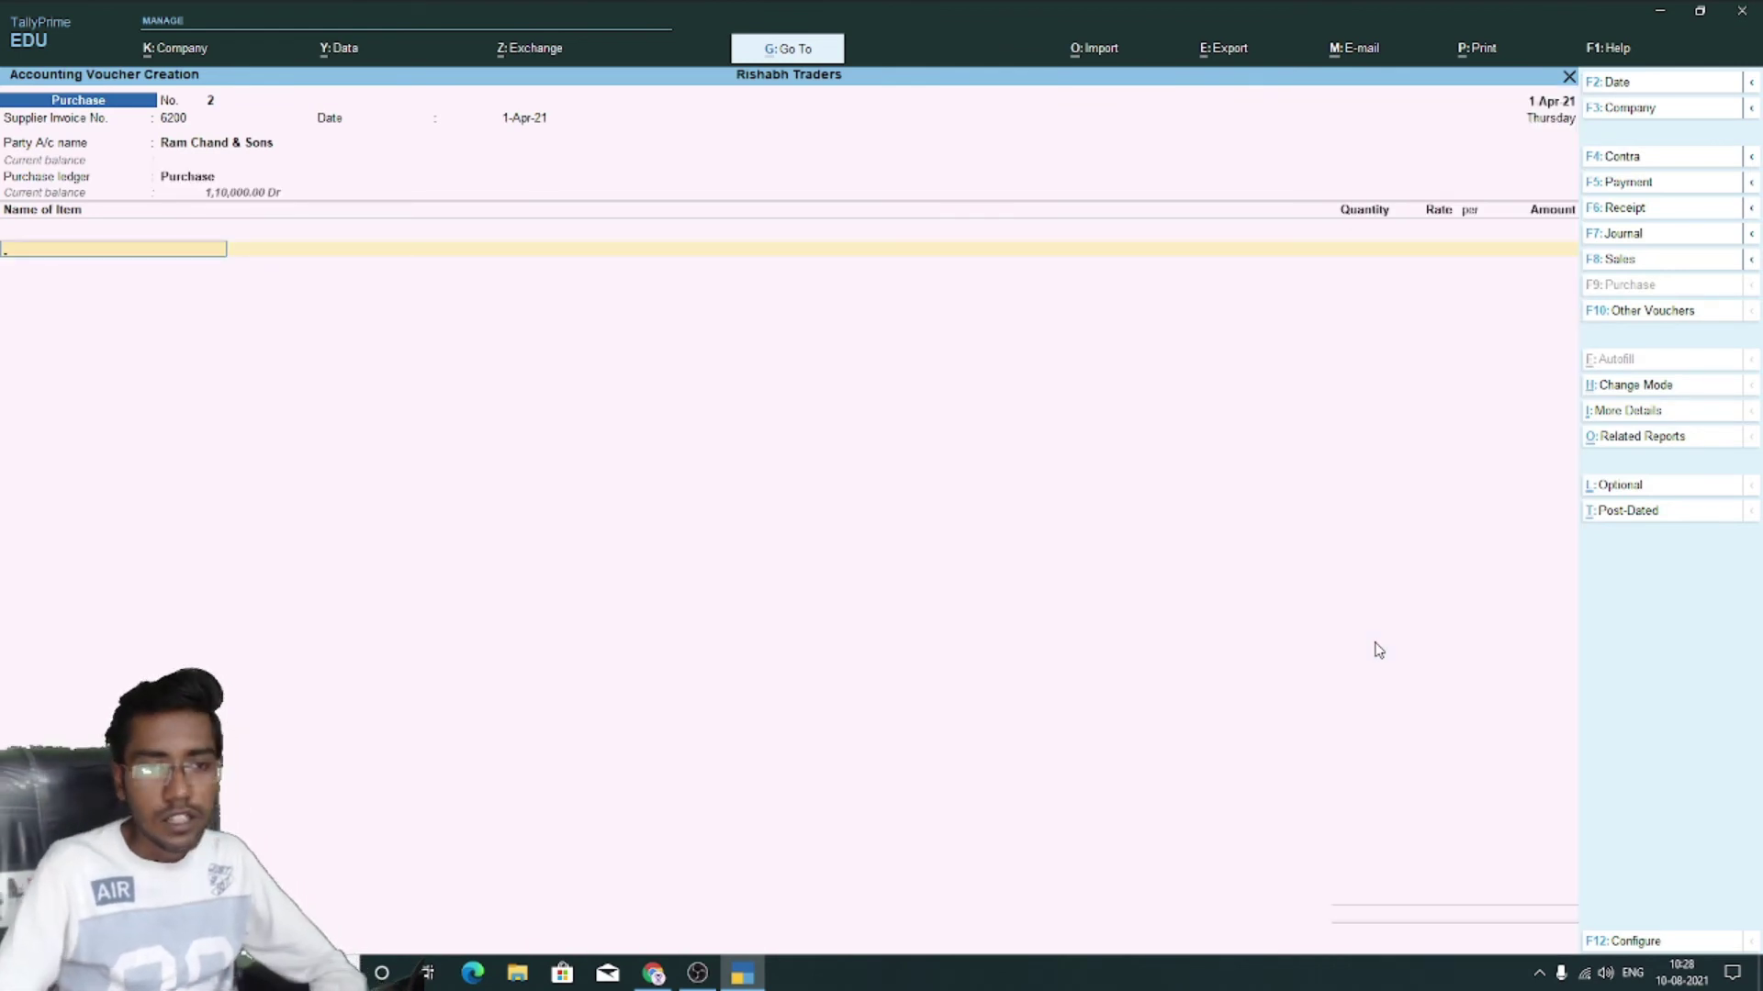
text(J)
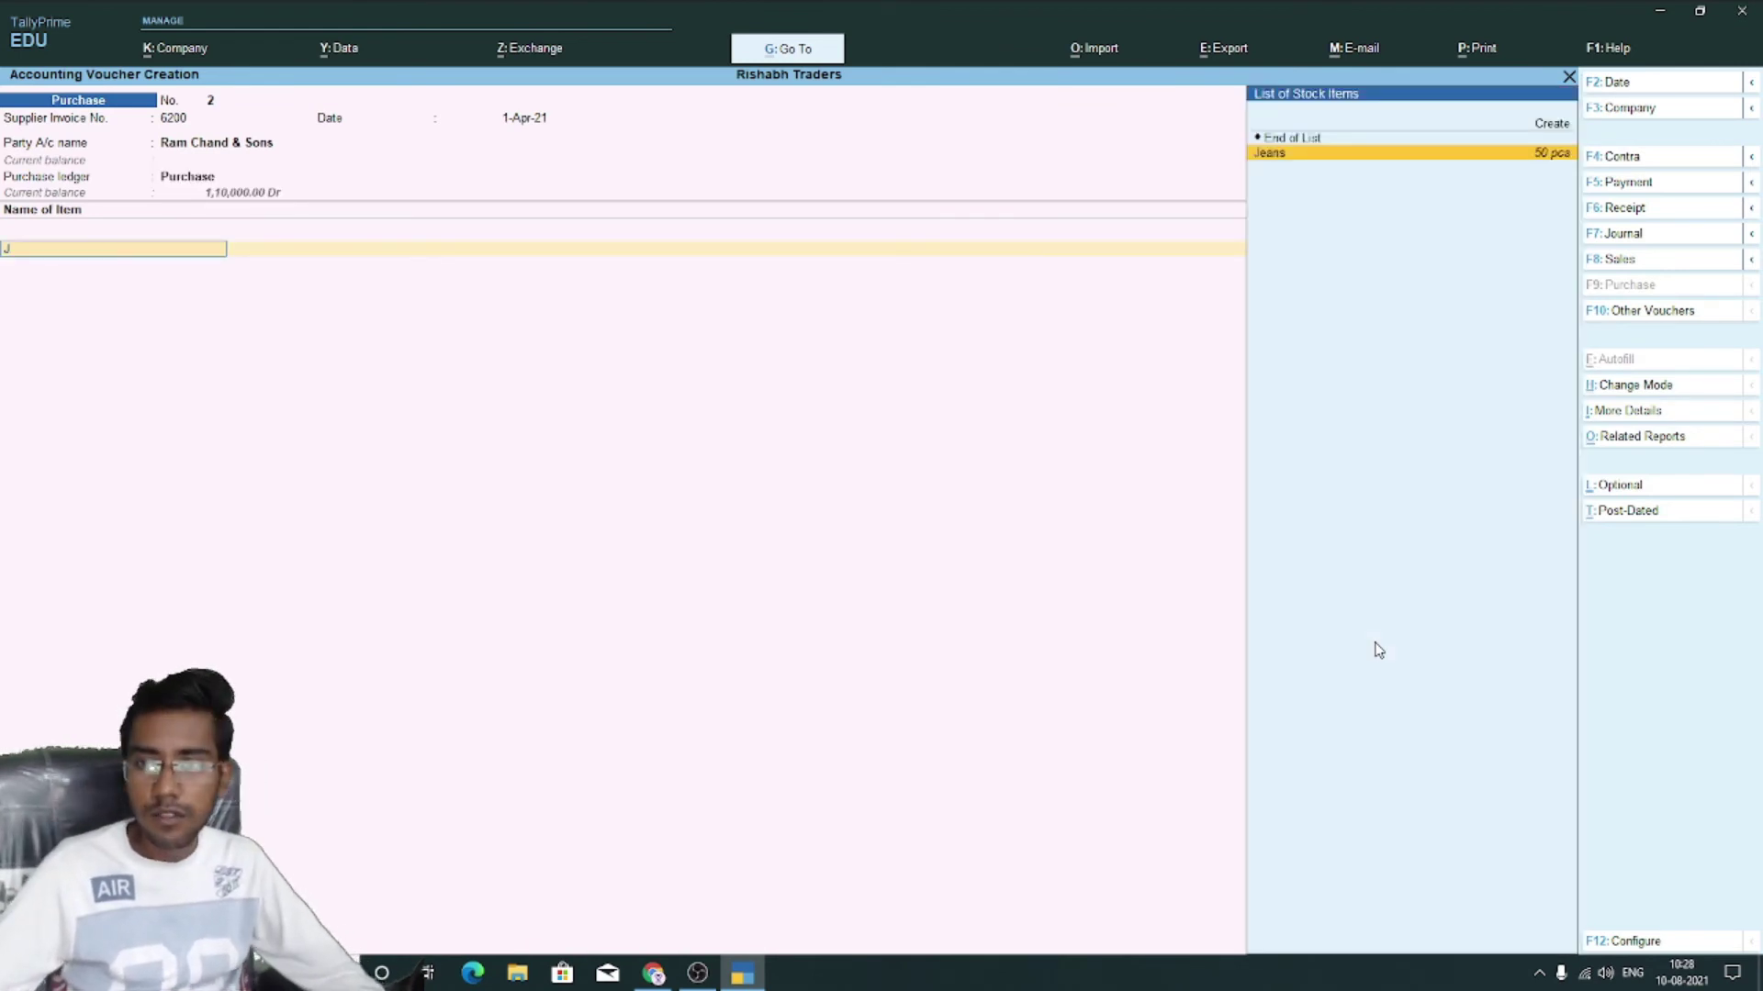
key(Return)
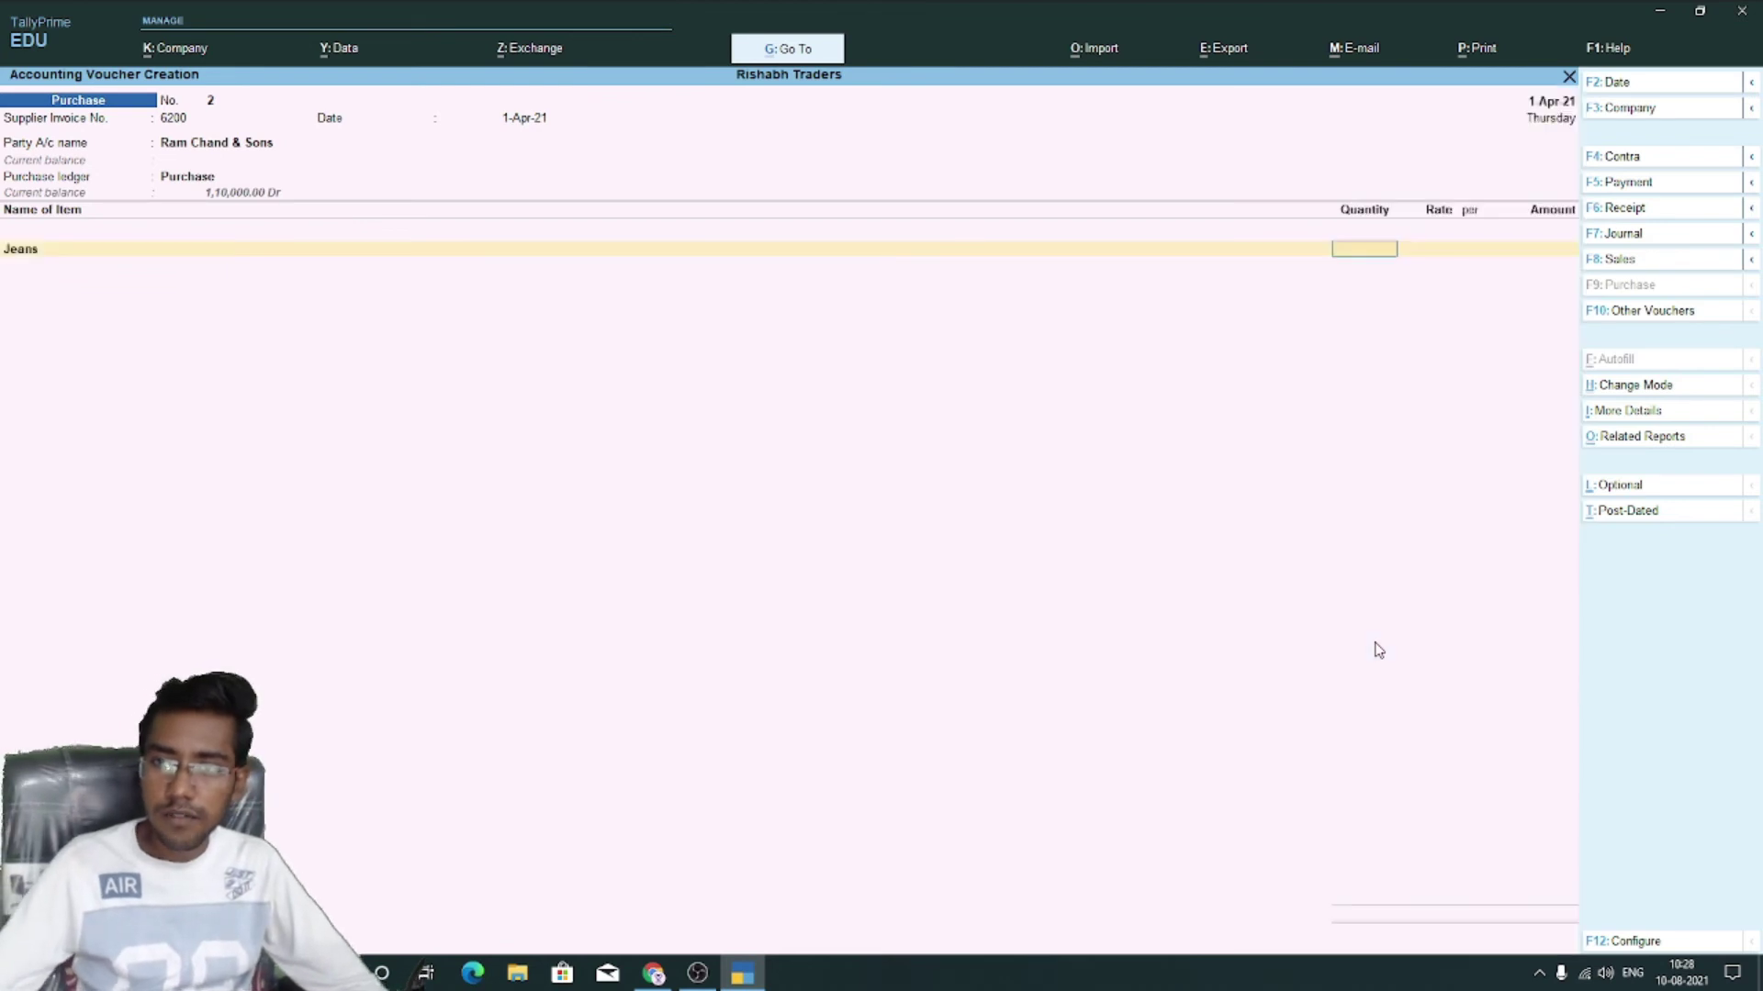
text(10)
key(Return)
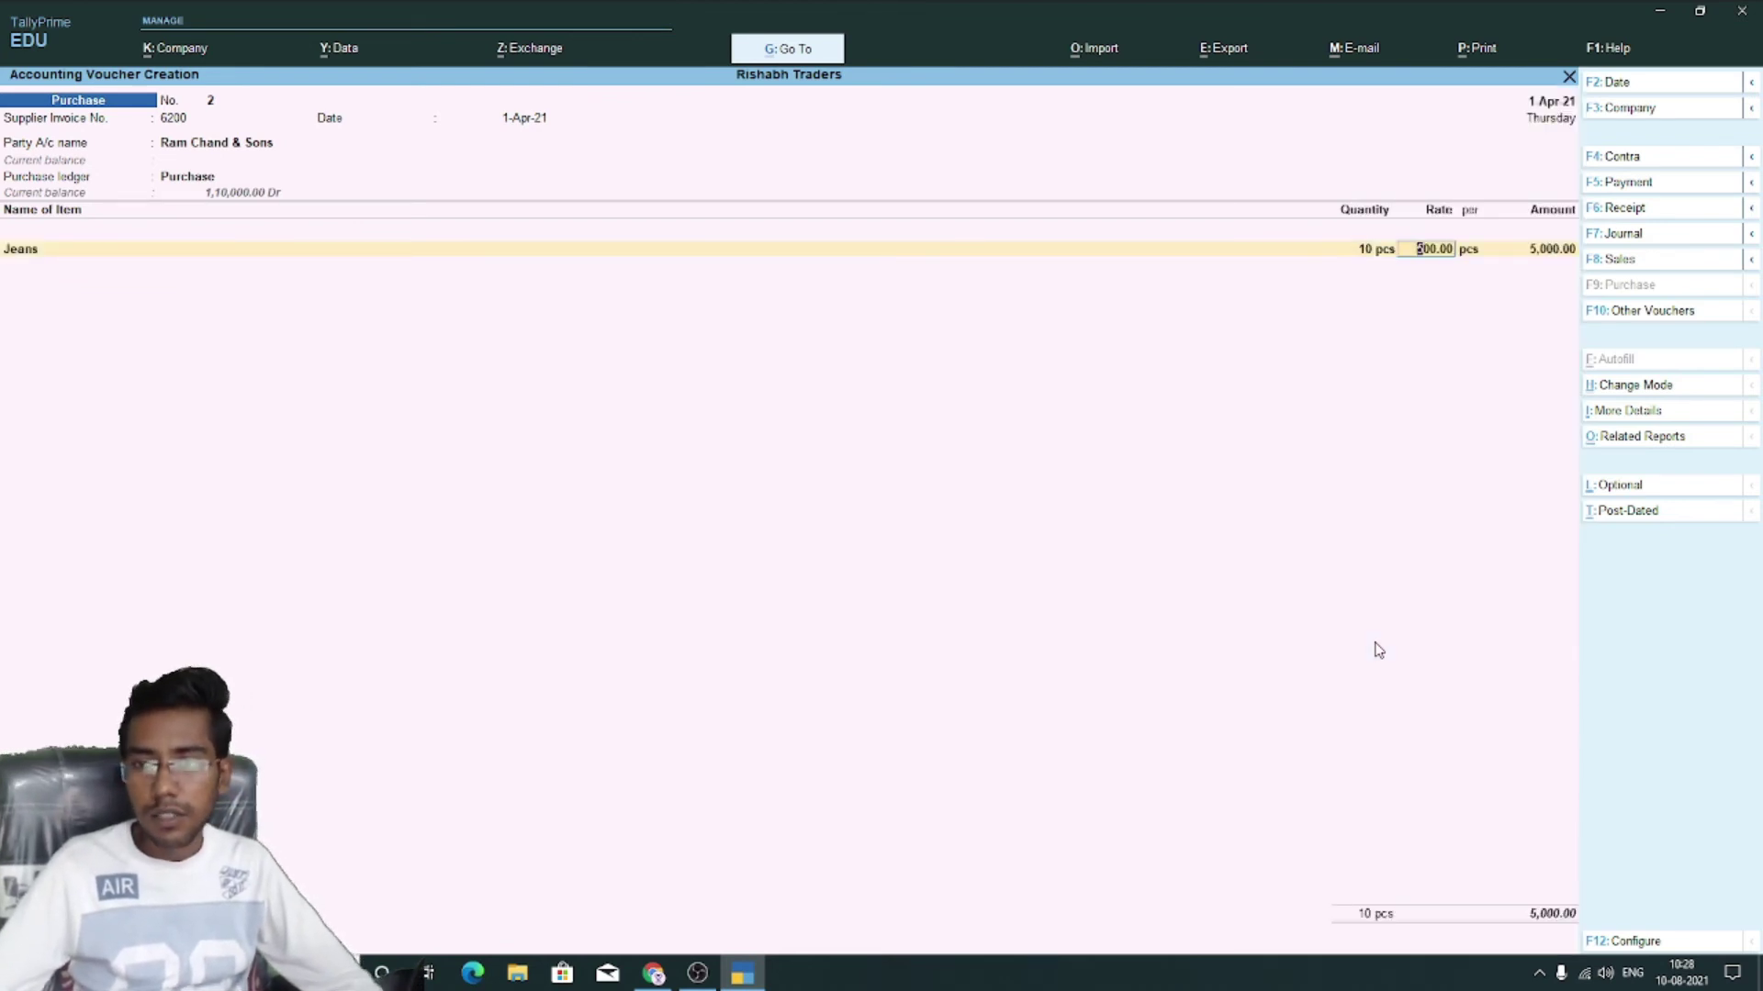
key(Return)
key(Return)
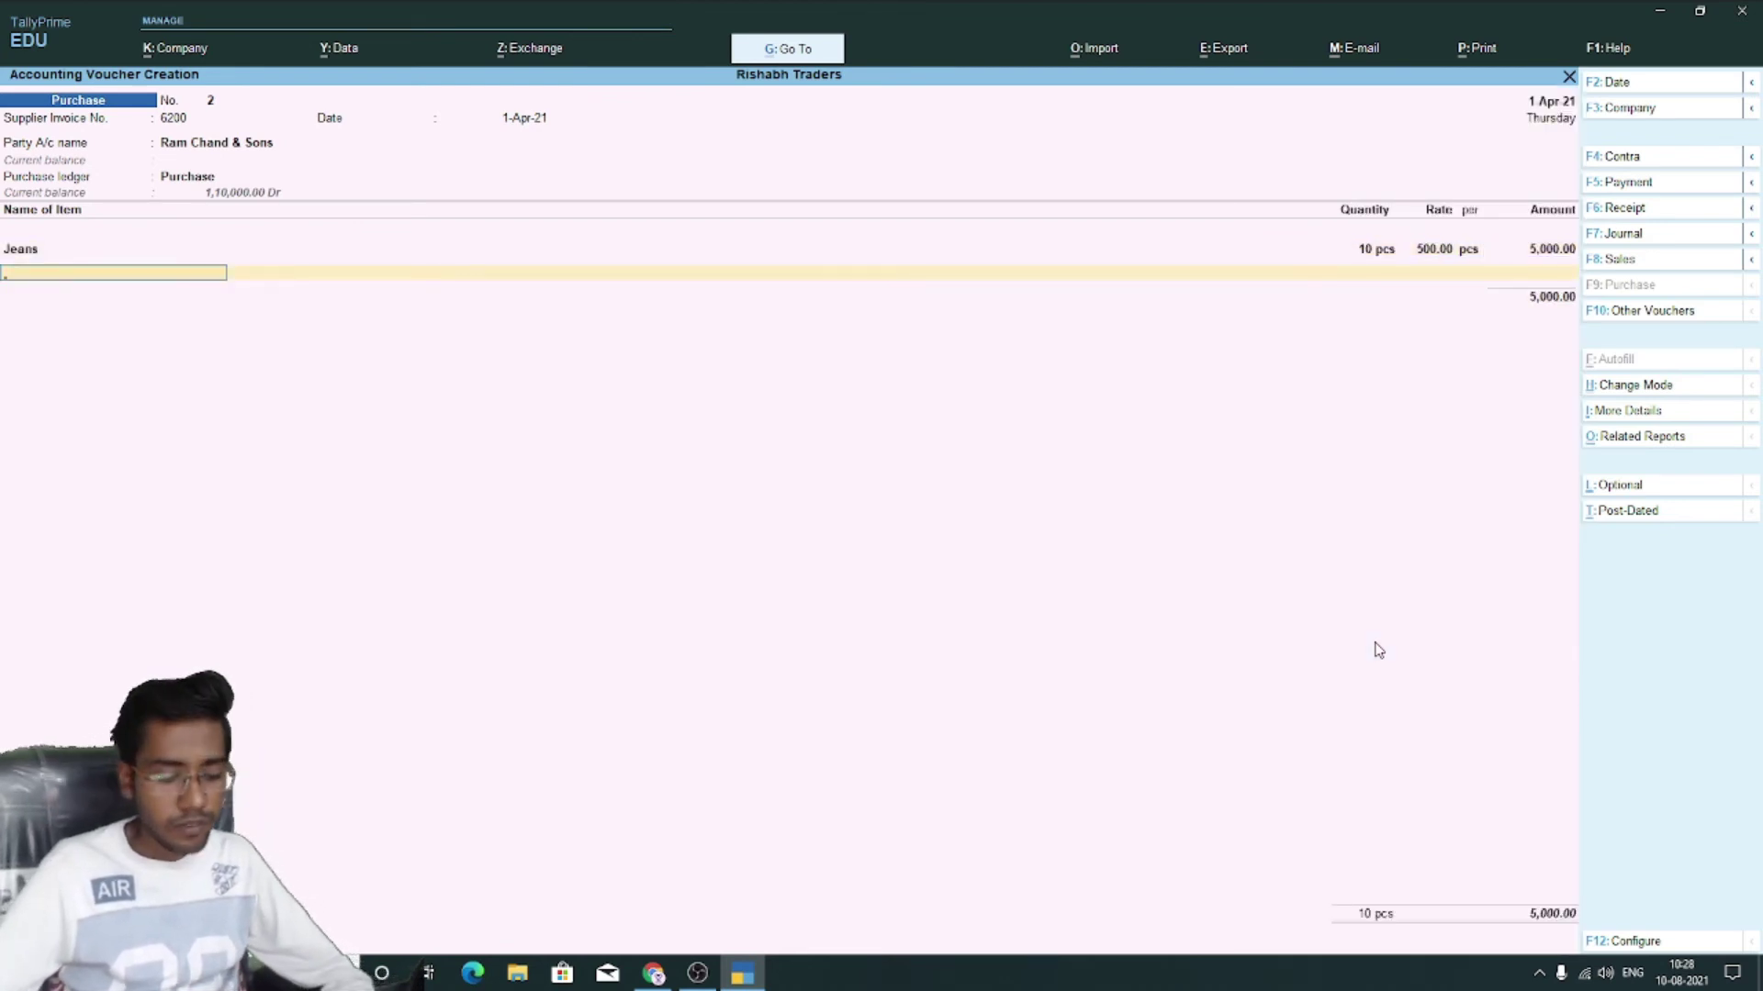
Add the item T-Shirt with quantity 50 pcs at a rate of 250
text(t)
key(Return)
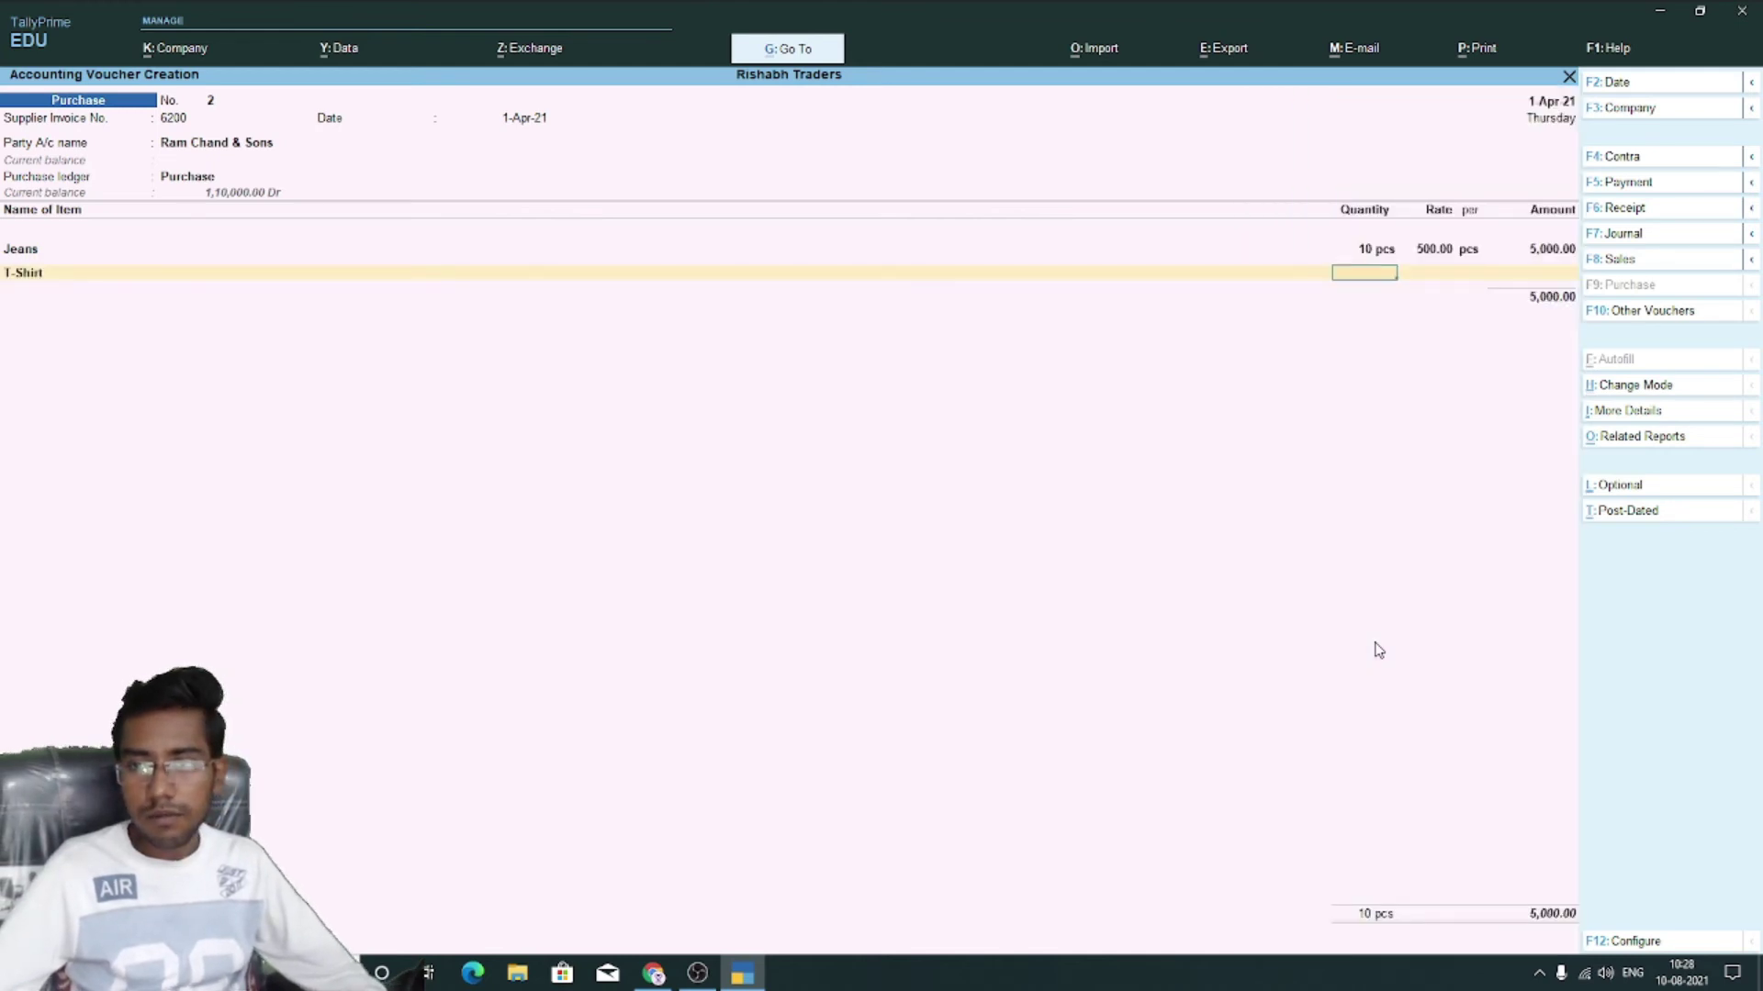
text(50)
key(Return)
text(250)
key(Return)
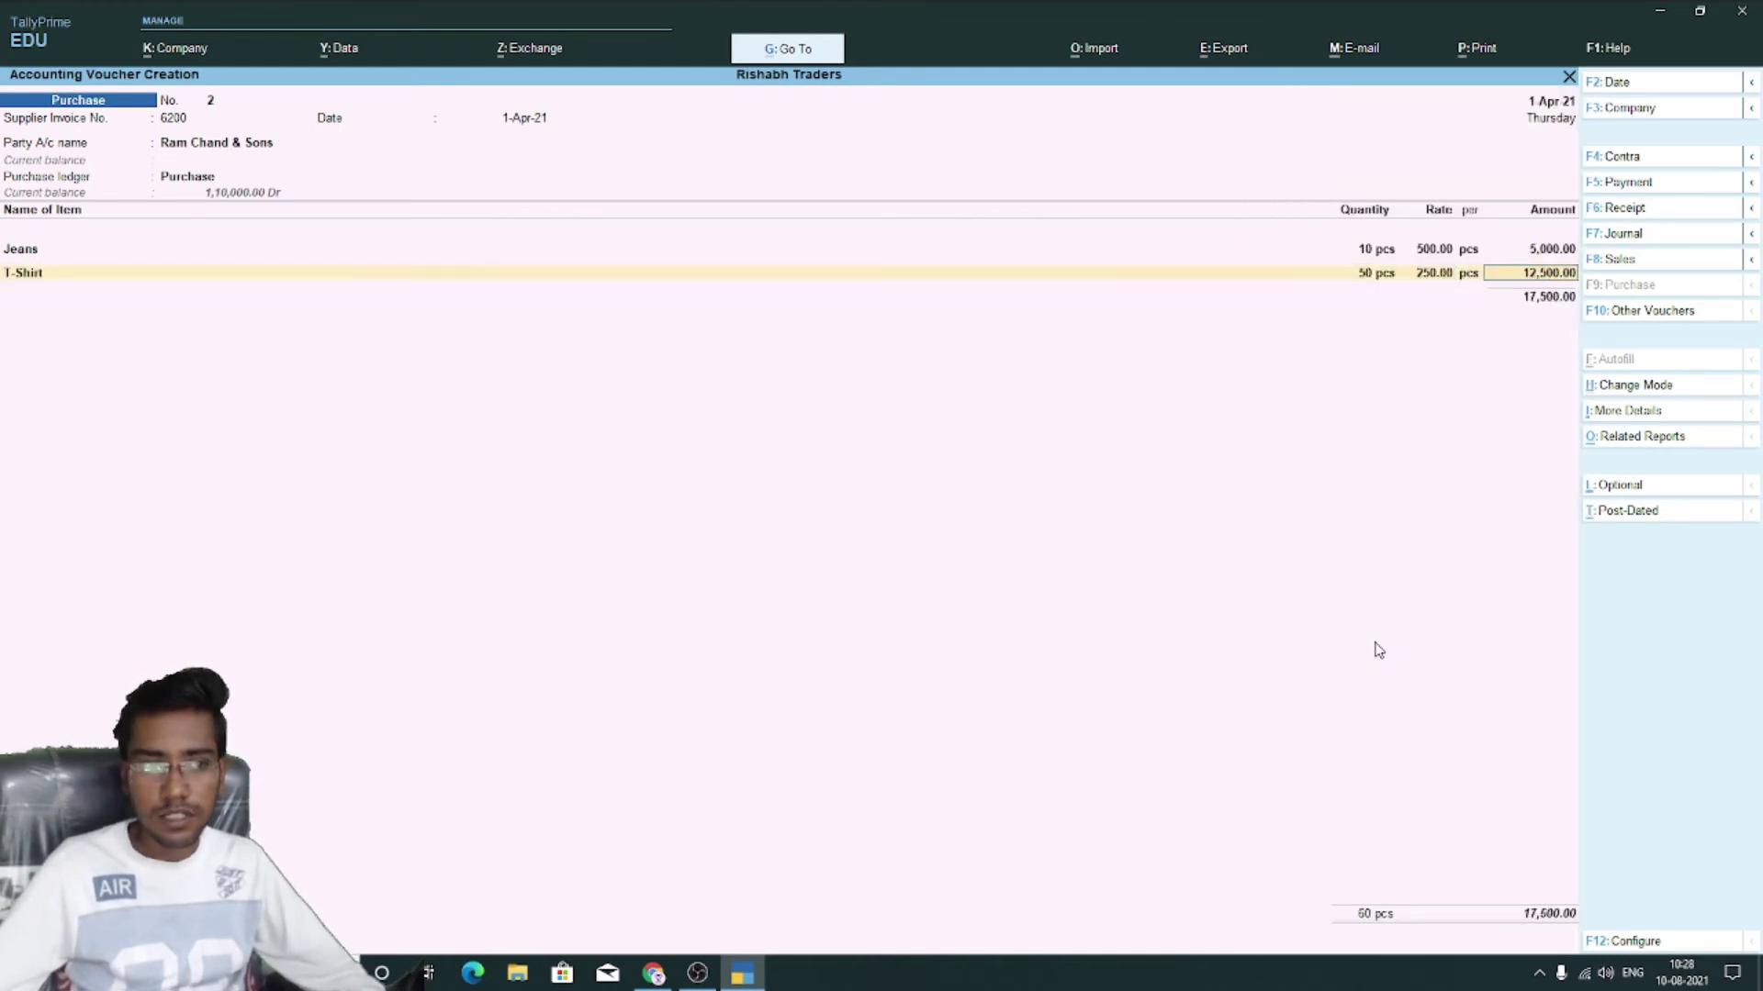
key(Return)
Add the item Shirt with quantity 100 pcs at a rate of 300
text(s)
key(Return)
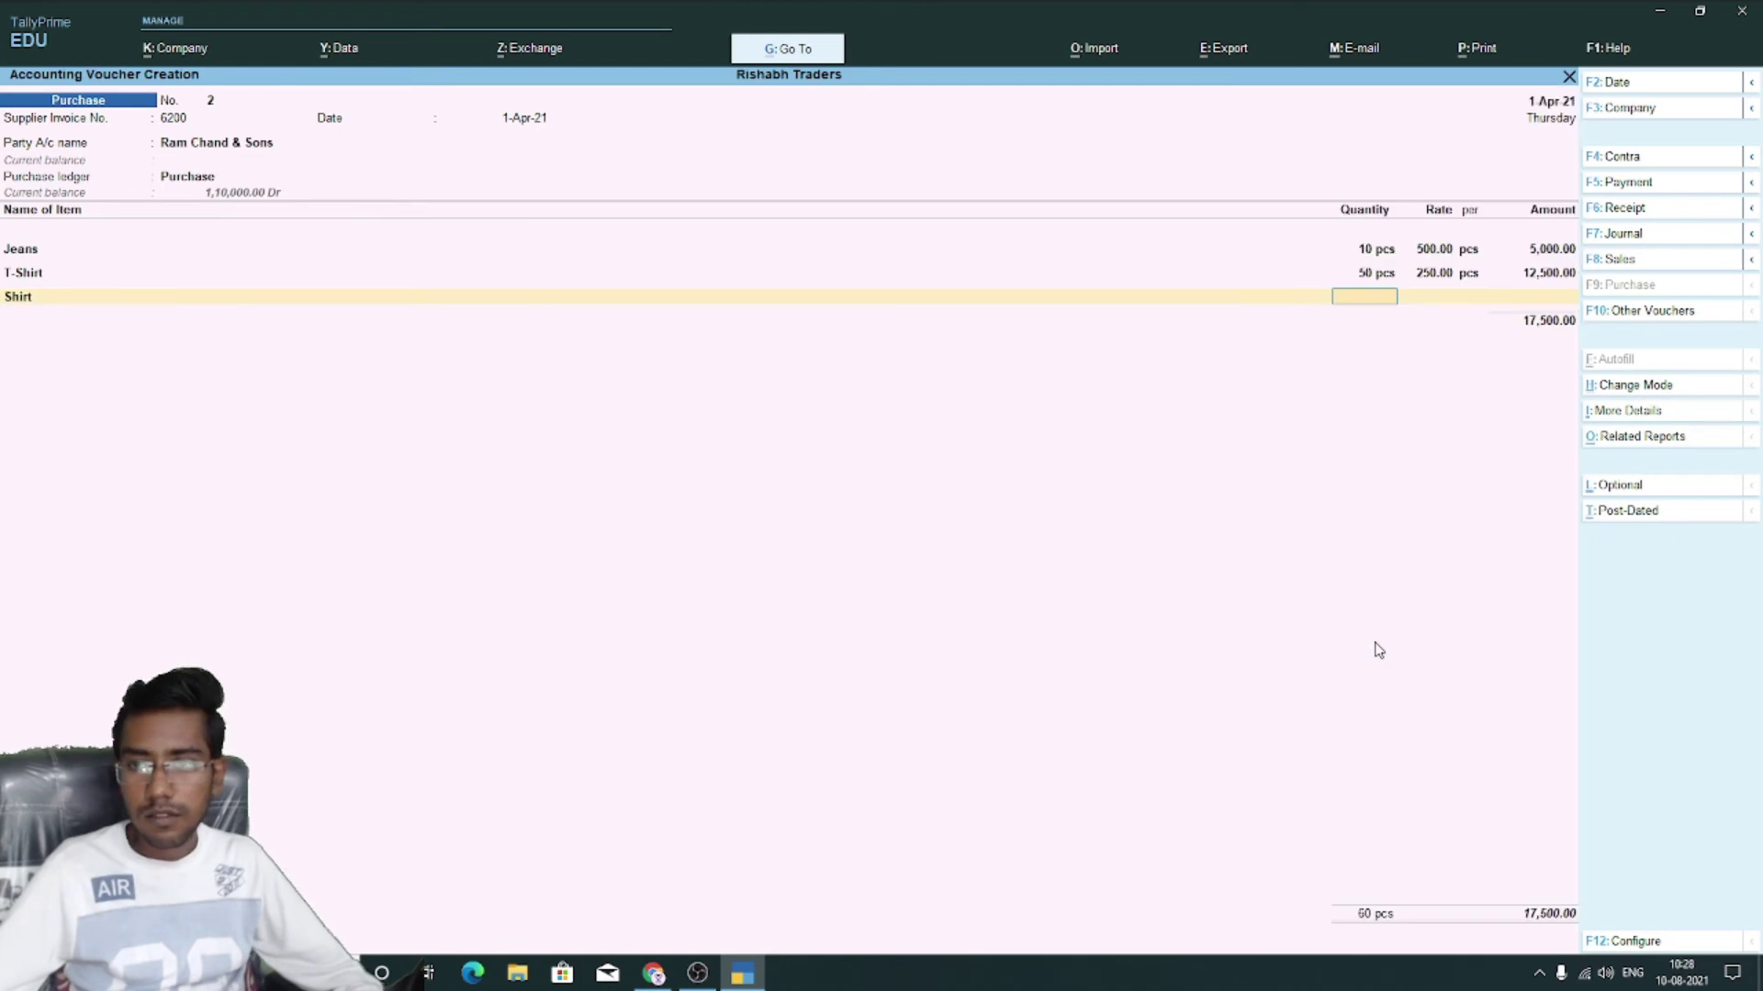
text(100)
key(Return)
text(3)
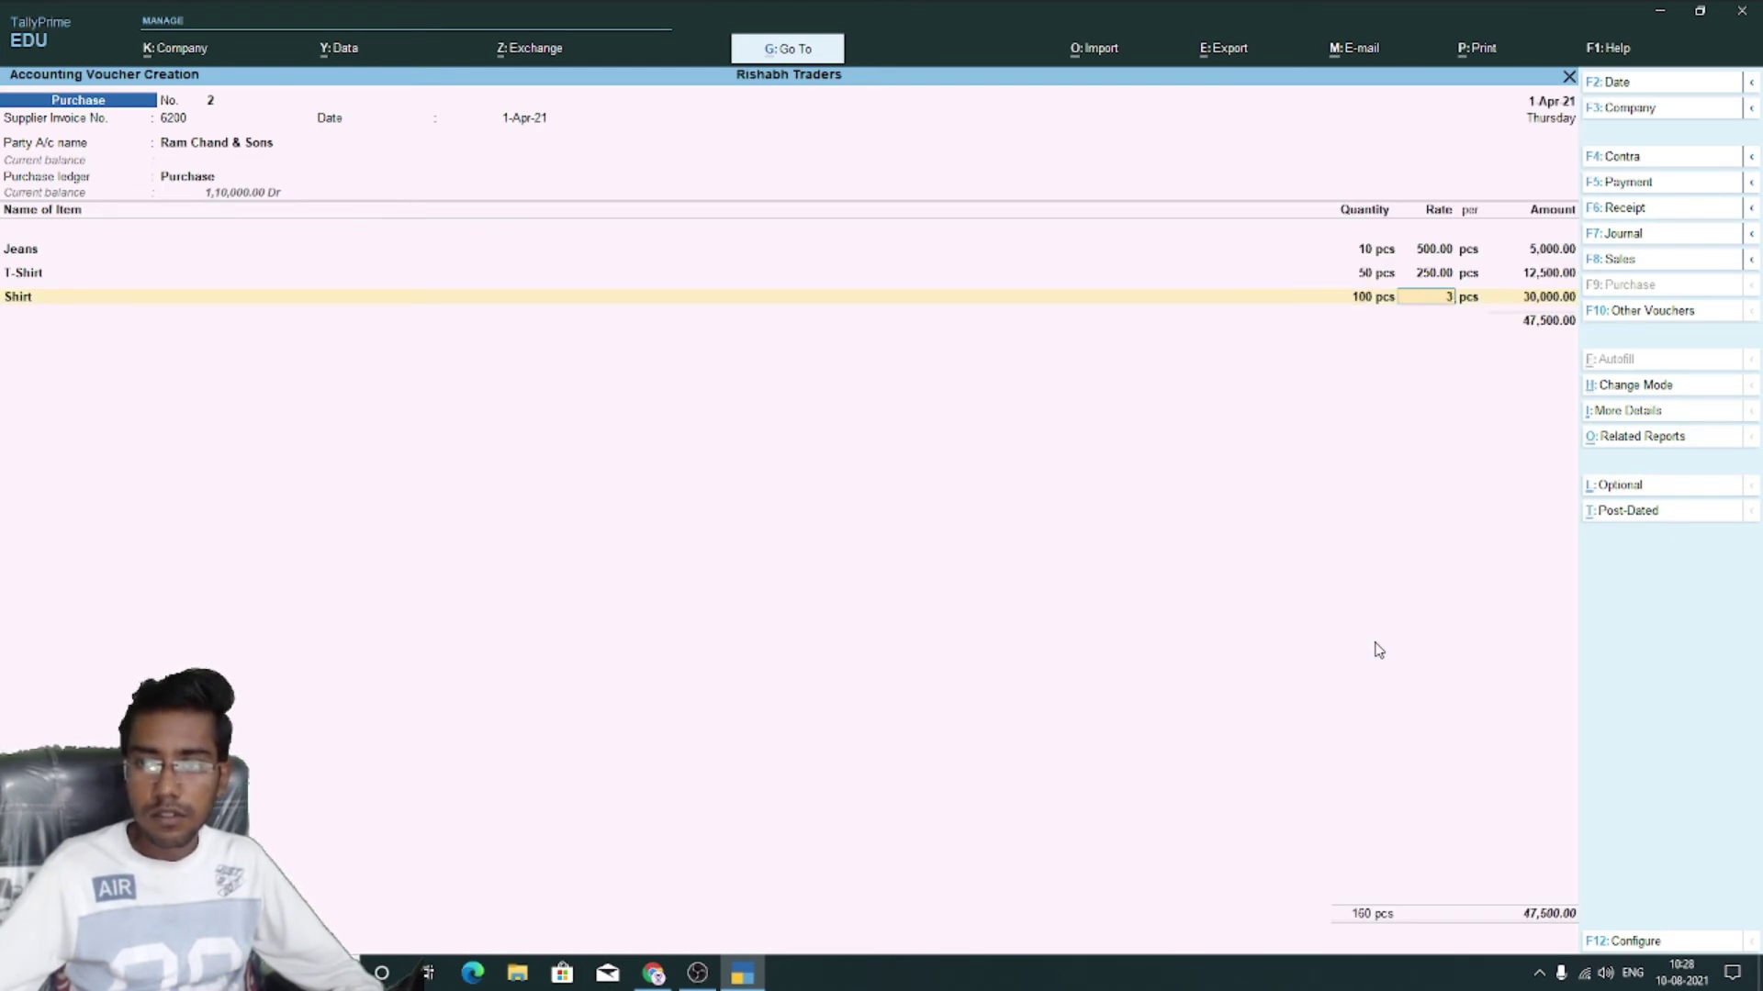
text(00)
key(Return)
key(Return)
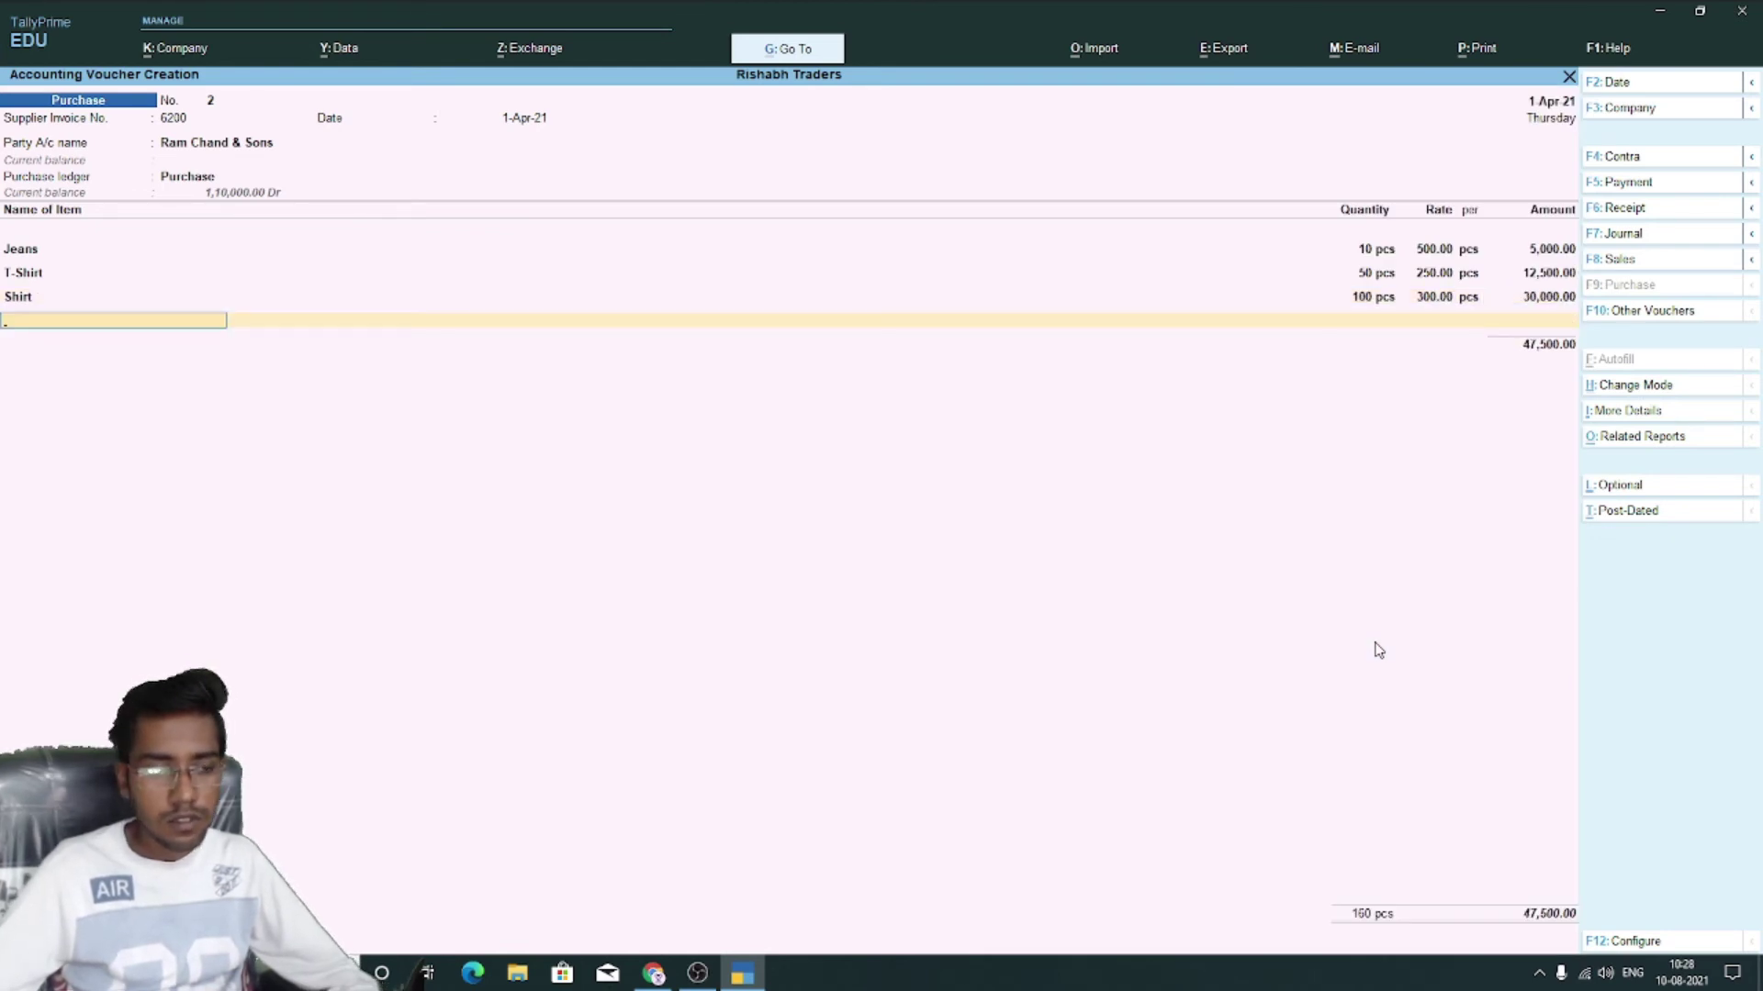
Add the item Denim Pant with quantity 10 pcs at a rate of 250 and end the item list
text(d)
key(Return)
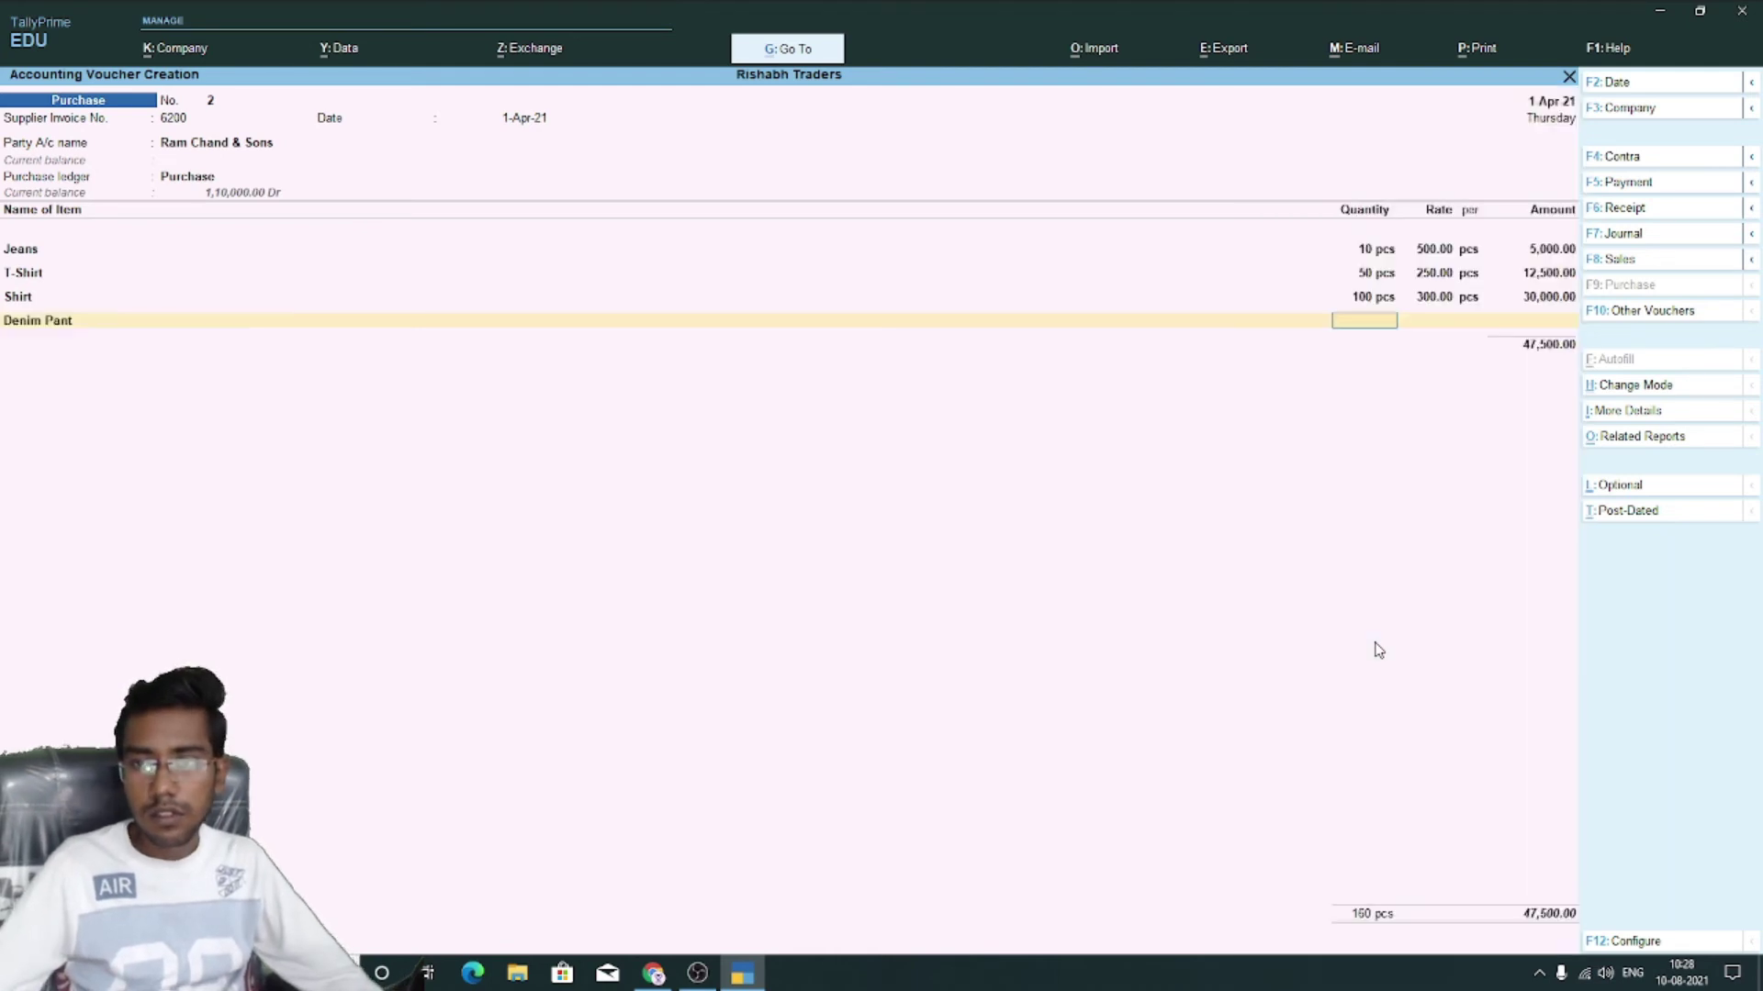
text(10)
key(Return)
text(250)
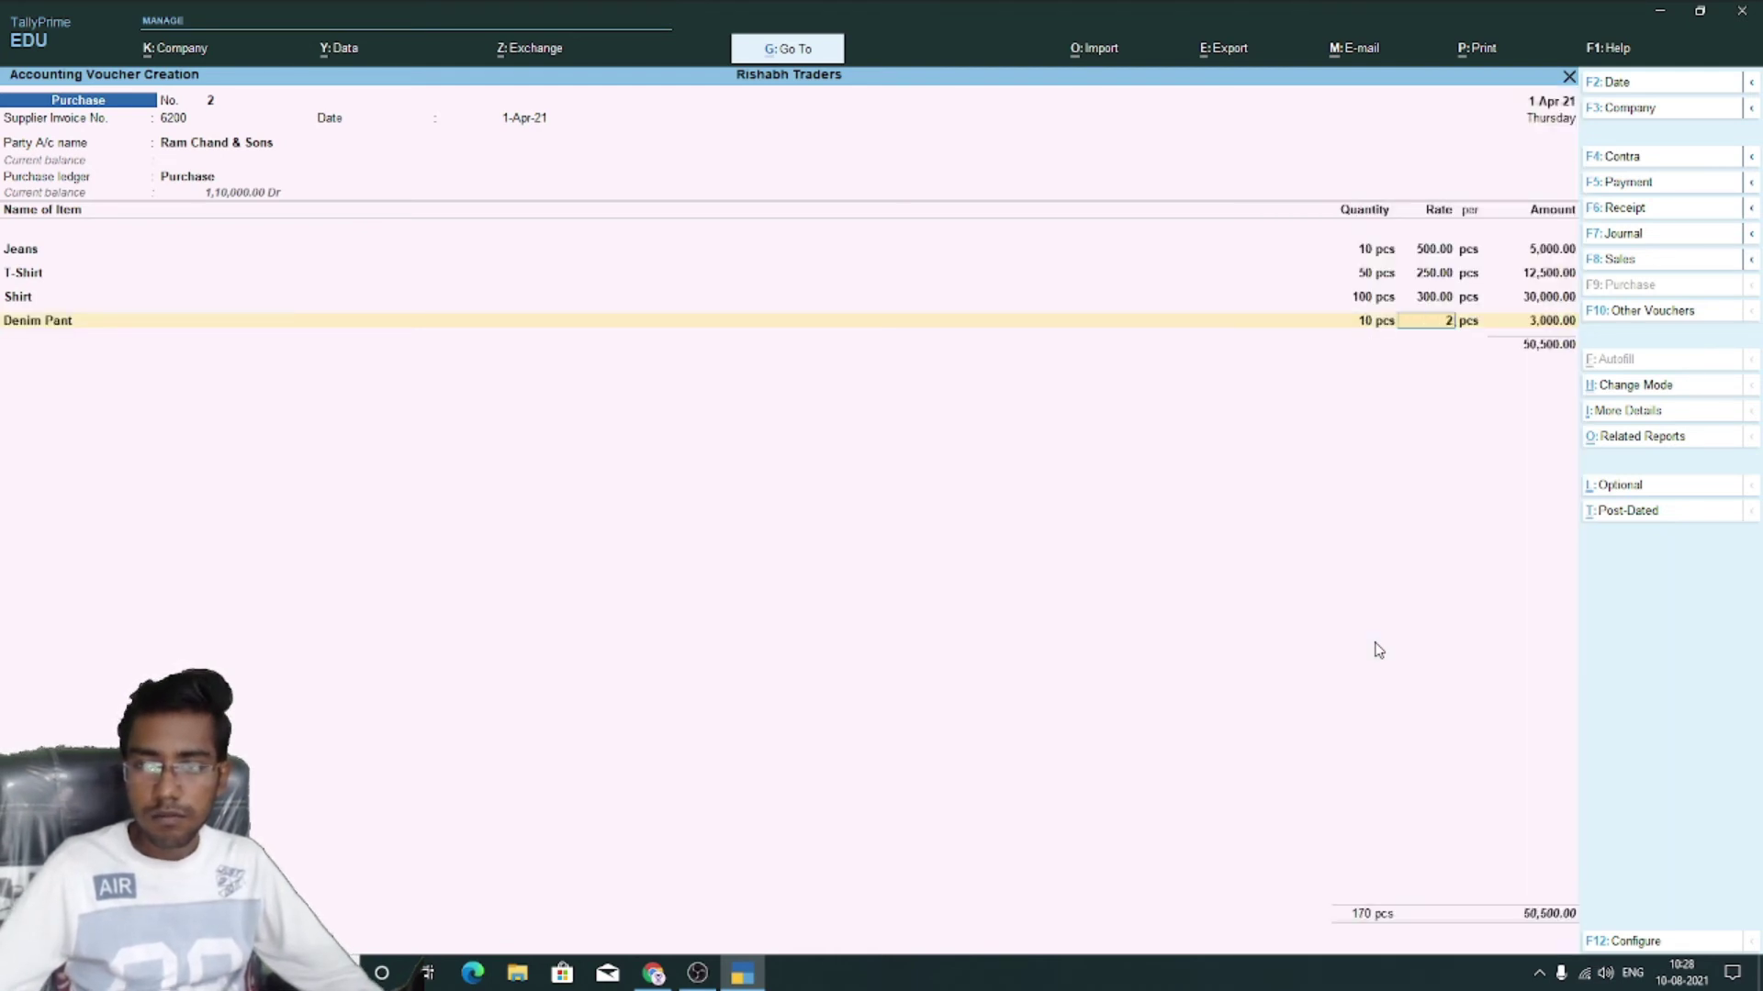
key(Return)
key(Return)
key(Return)
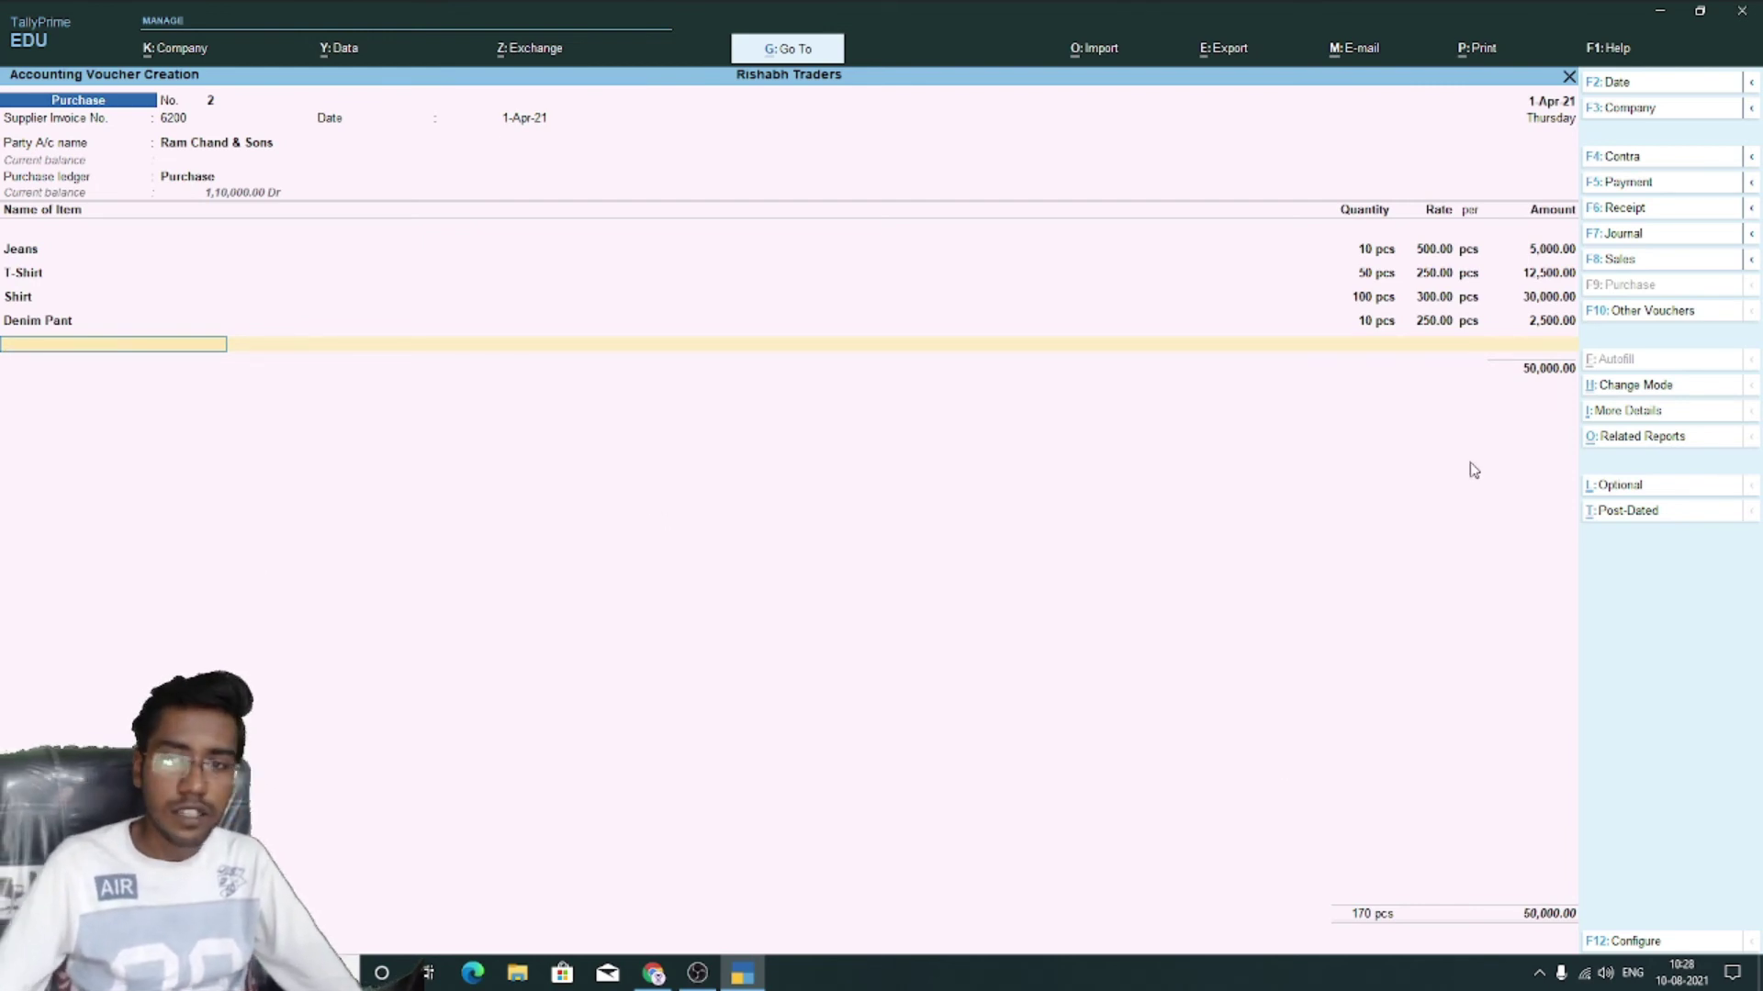
key(Return)
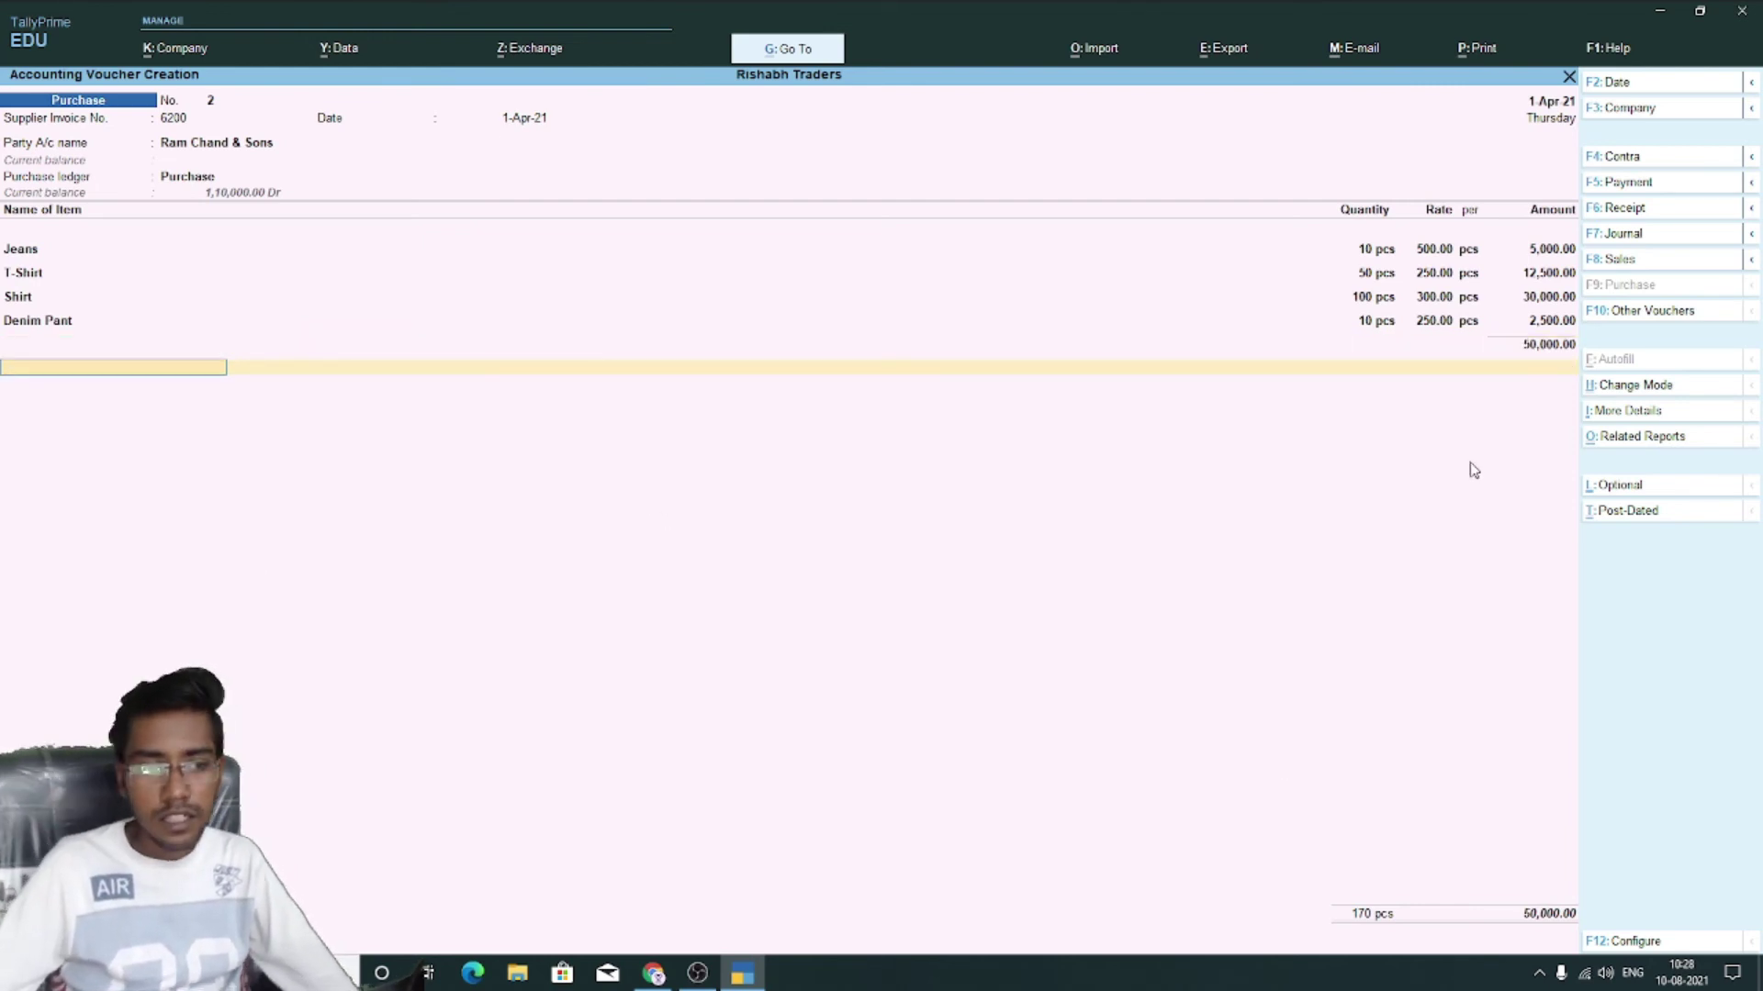
text(C)
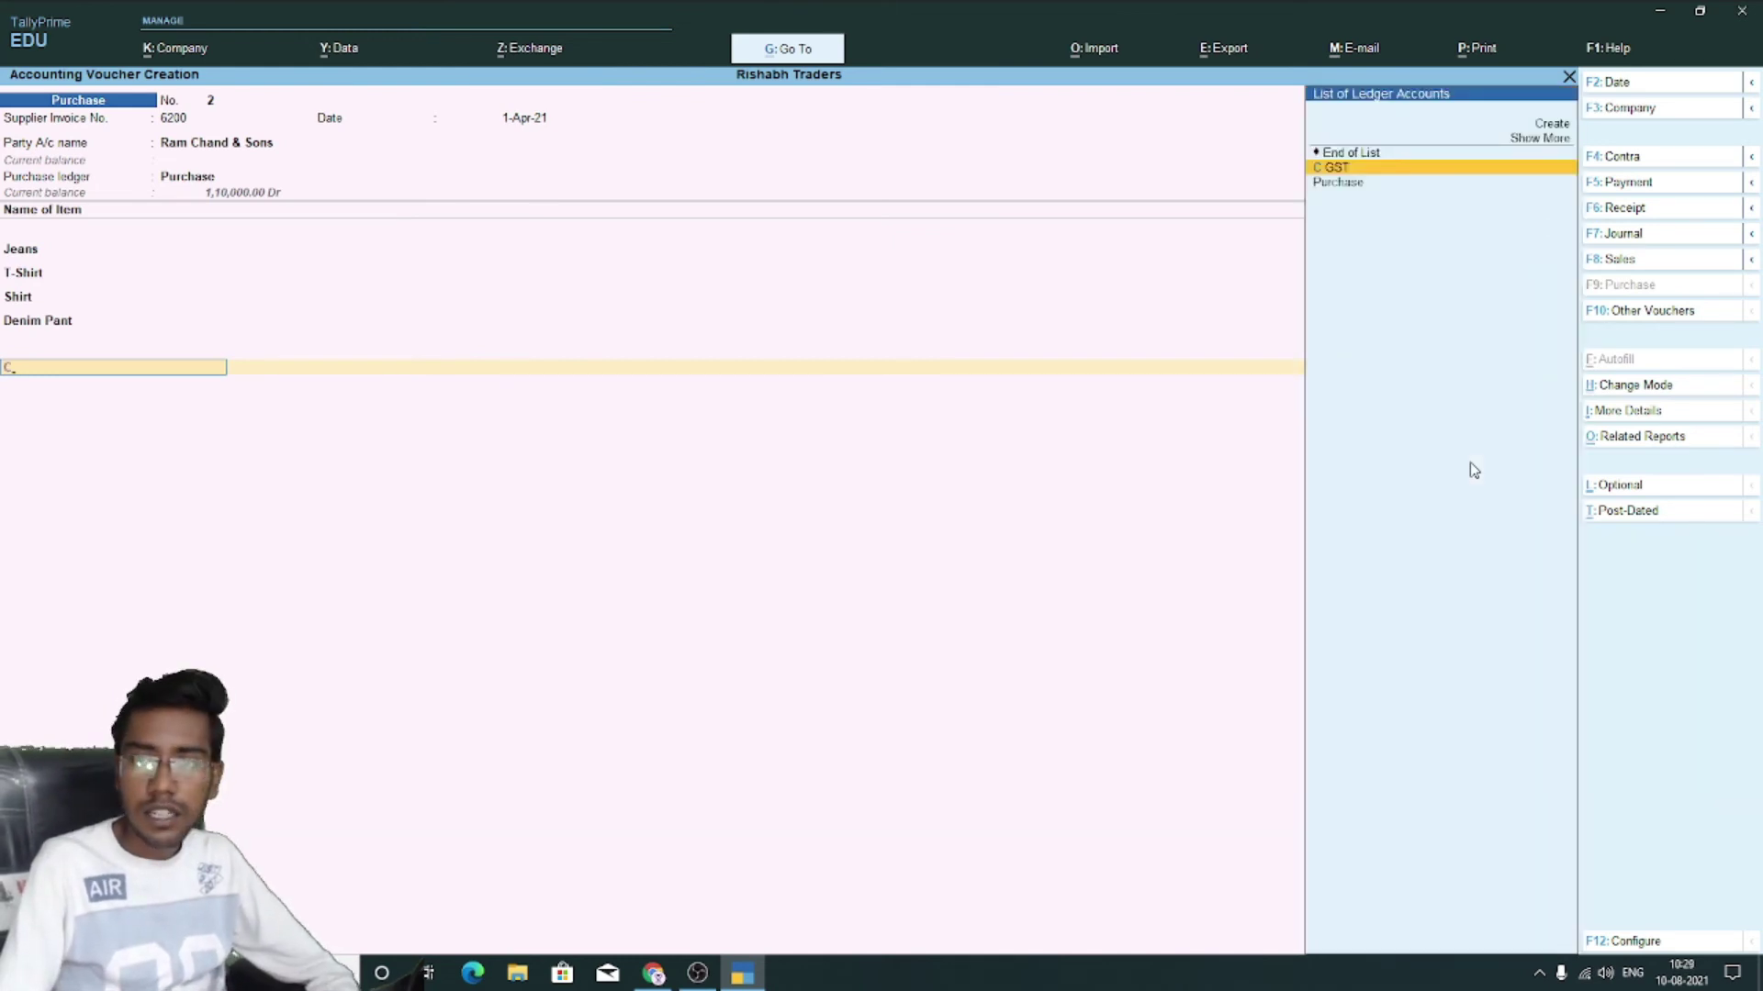
key(Return)
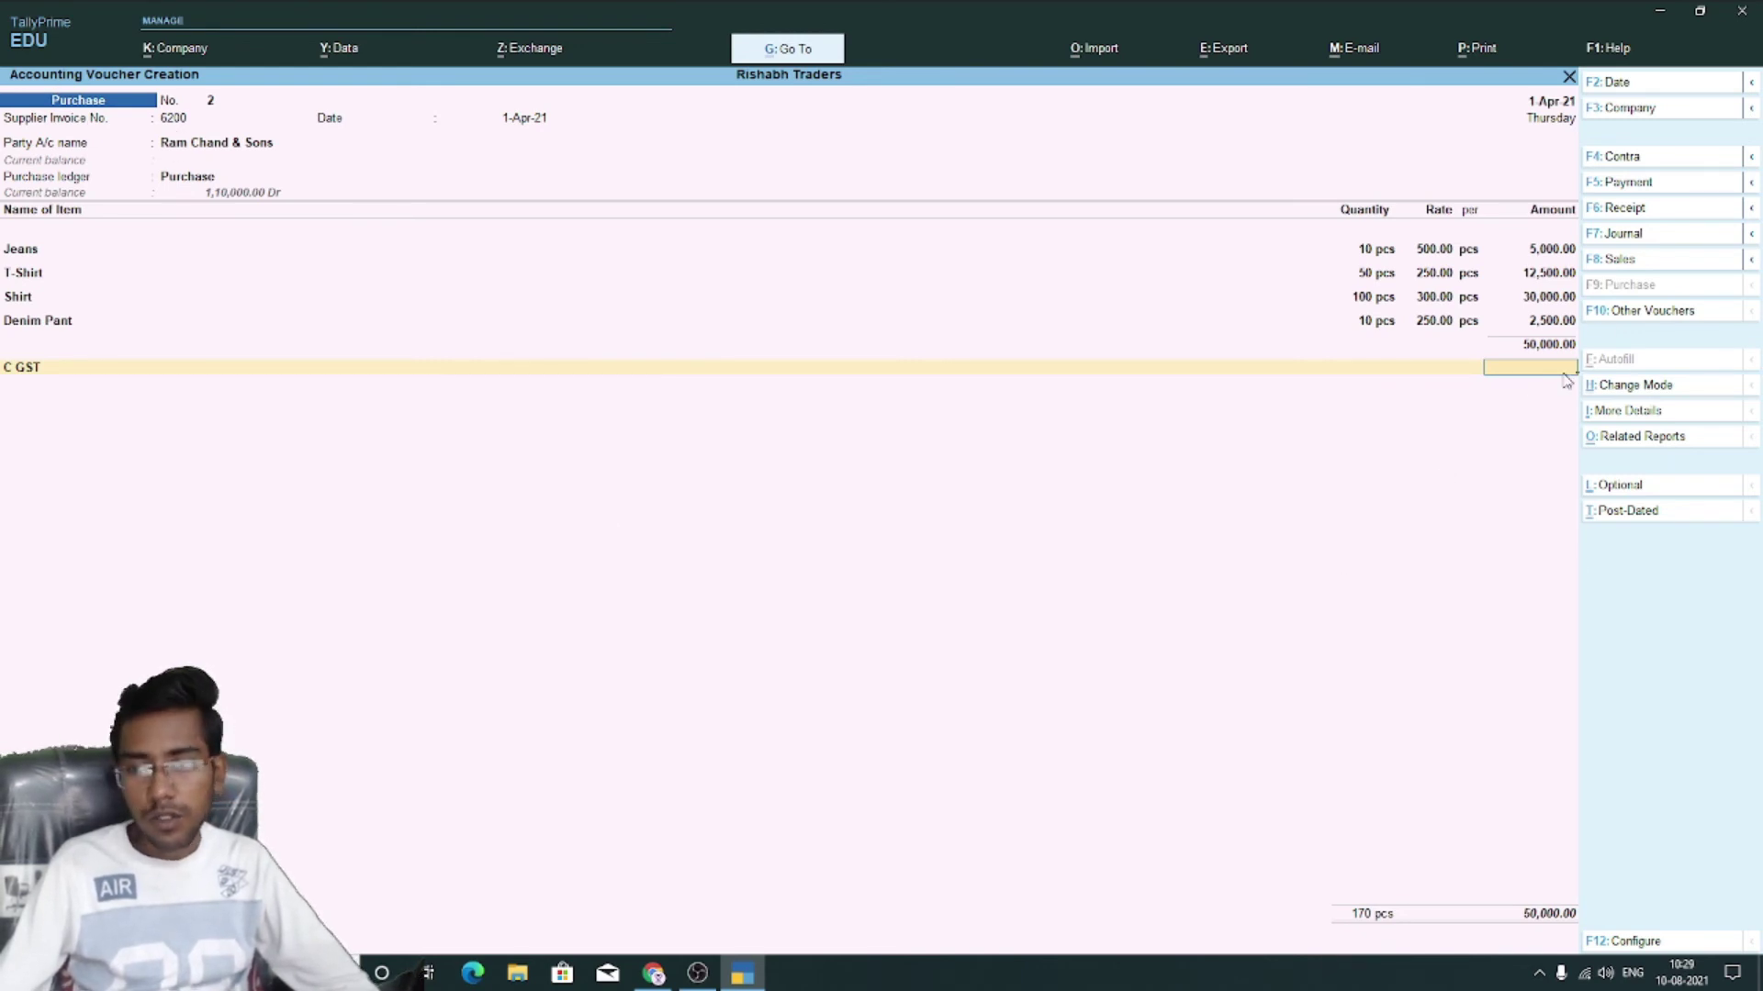
key(BackSpace)
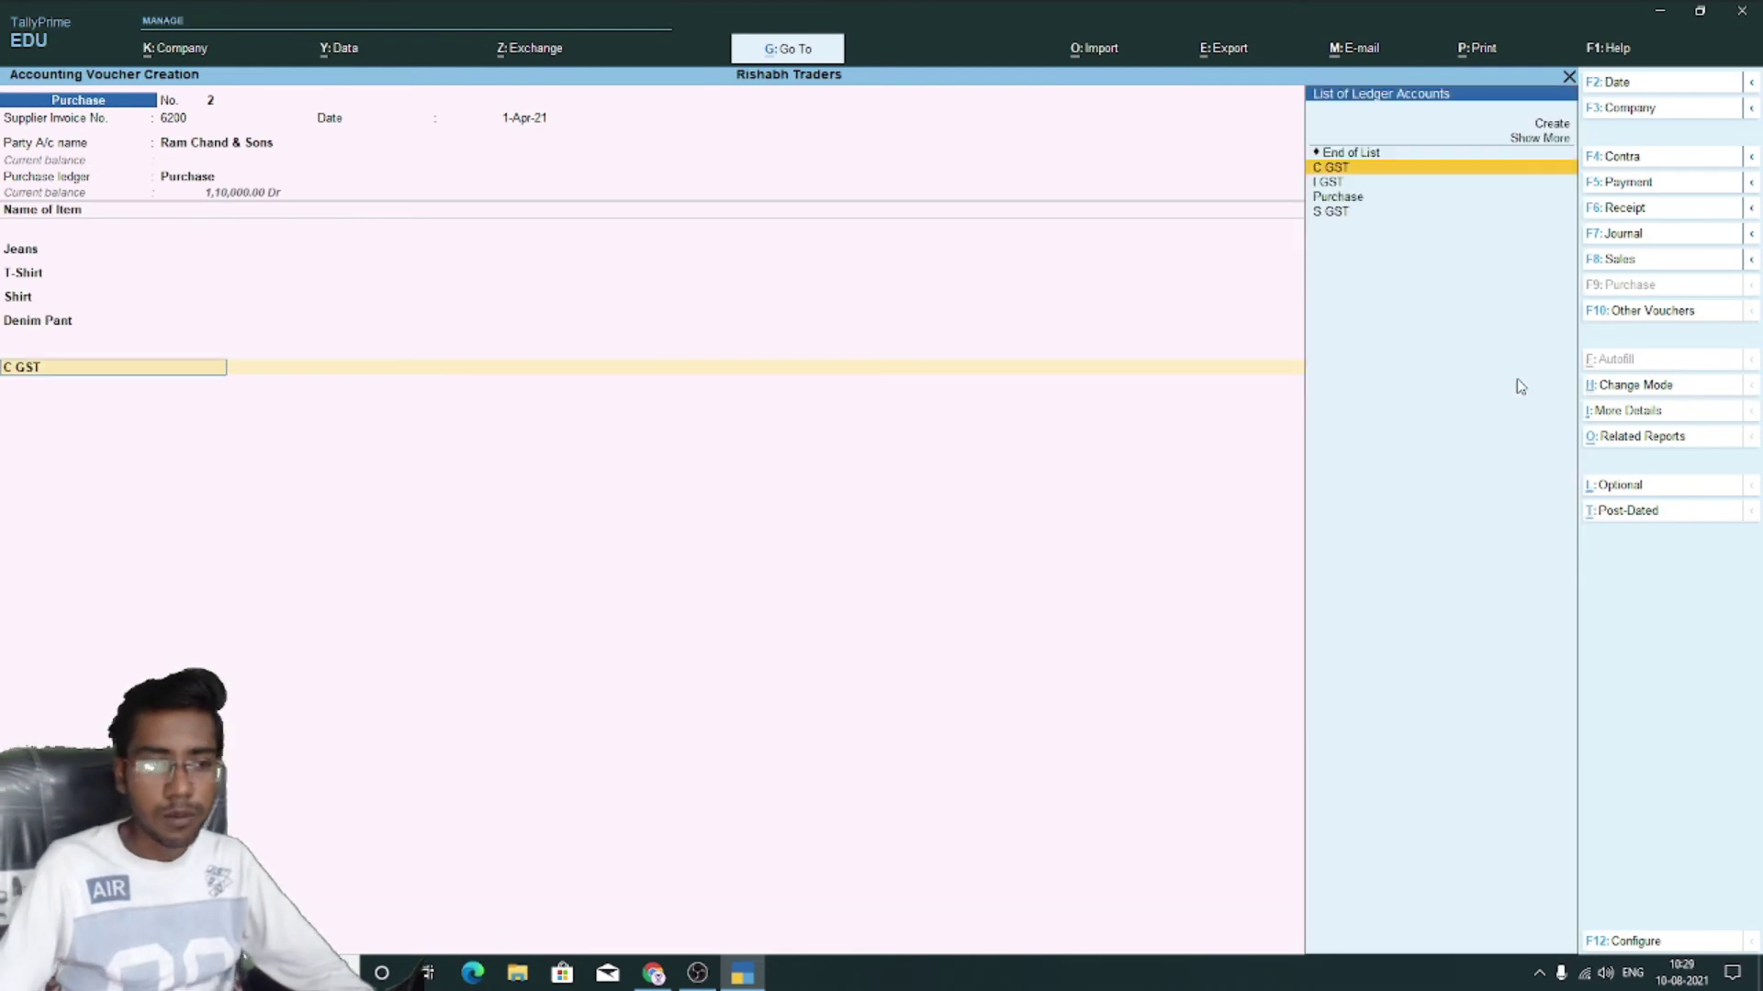
Apply the I GST ledger as the tax line below the purchased items
text(Igst)
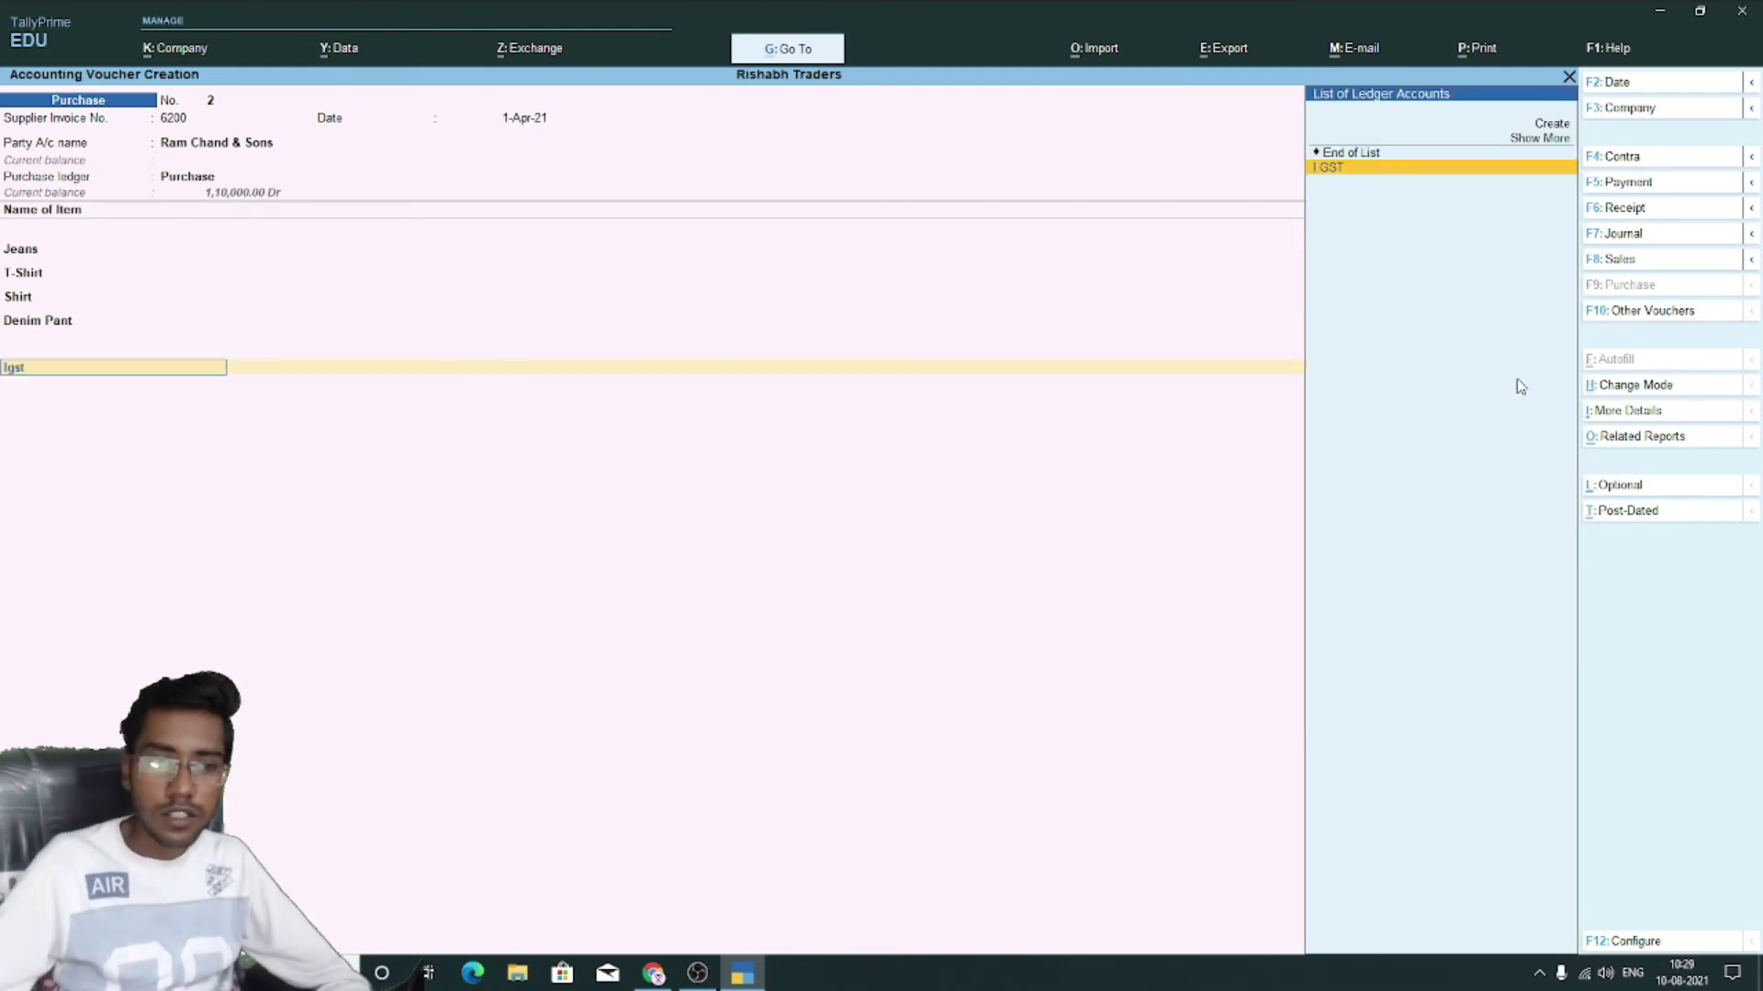
key(Return)
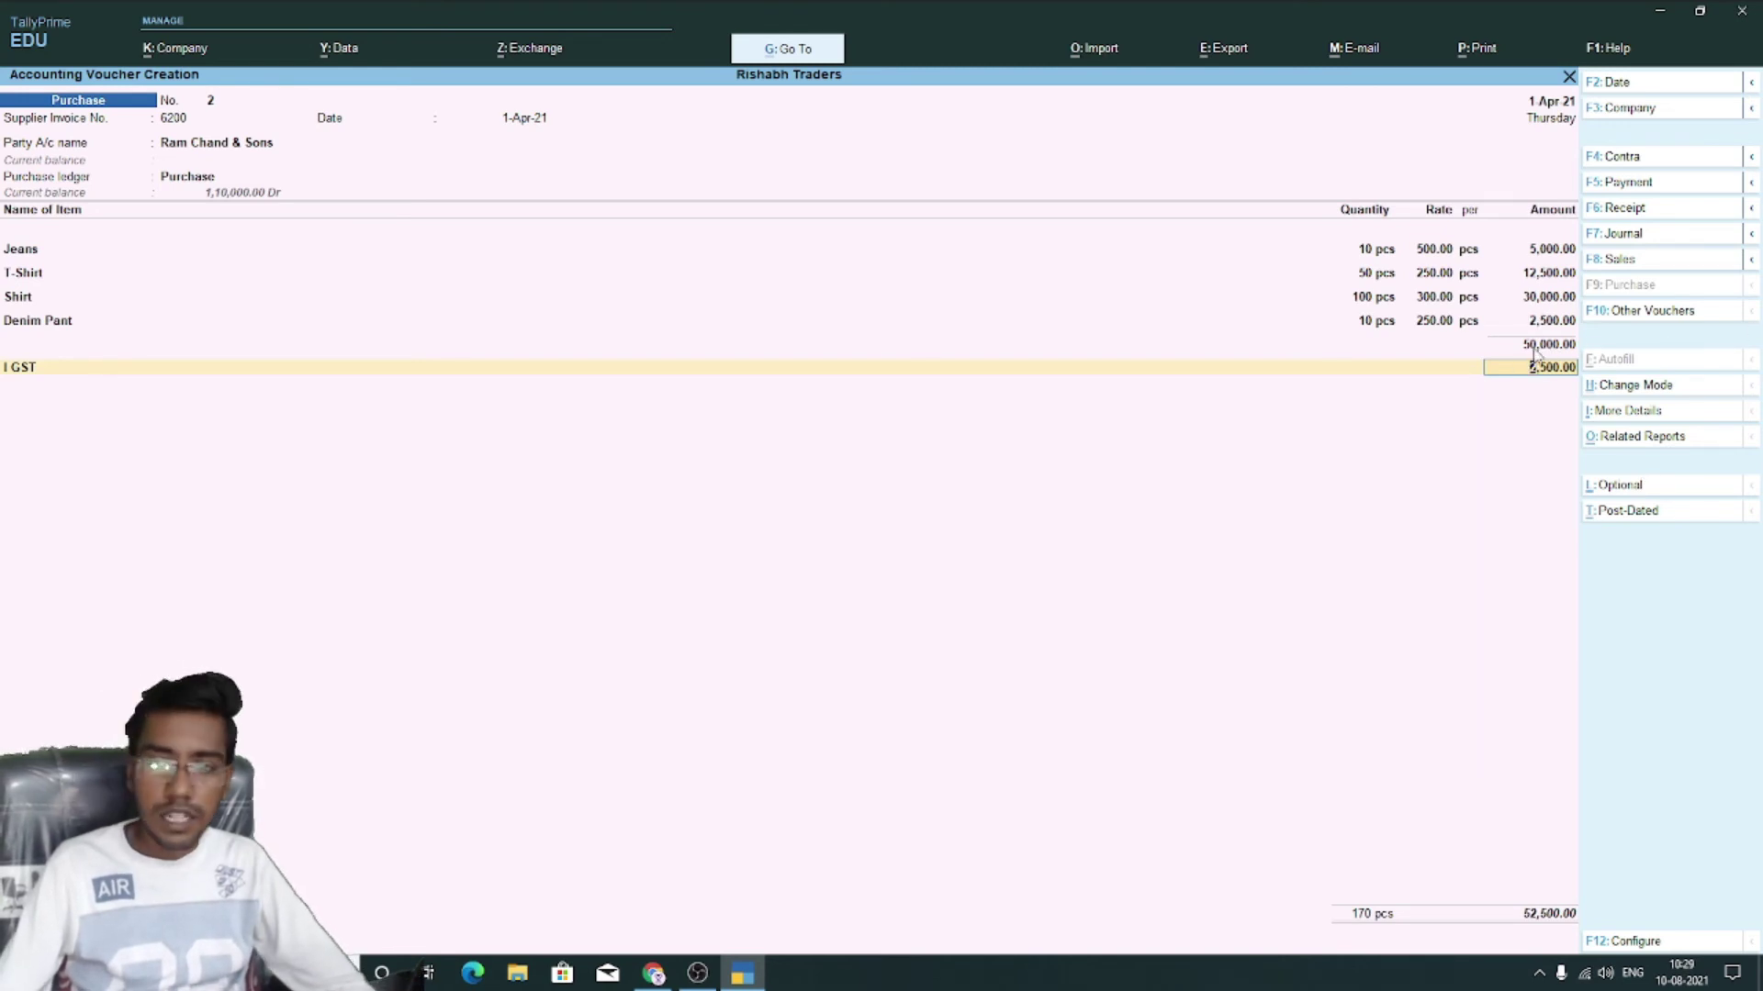
Check the I GST amount in Calculator by computing 5% of 50,000, and return to the voucher
key(super+s)
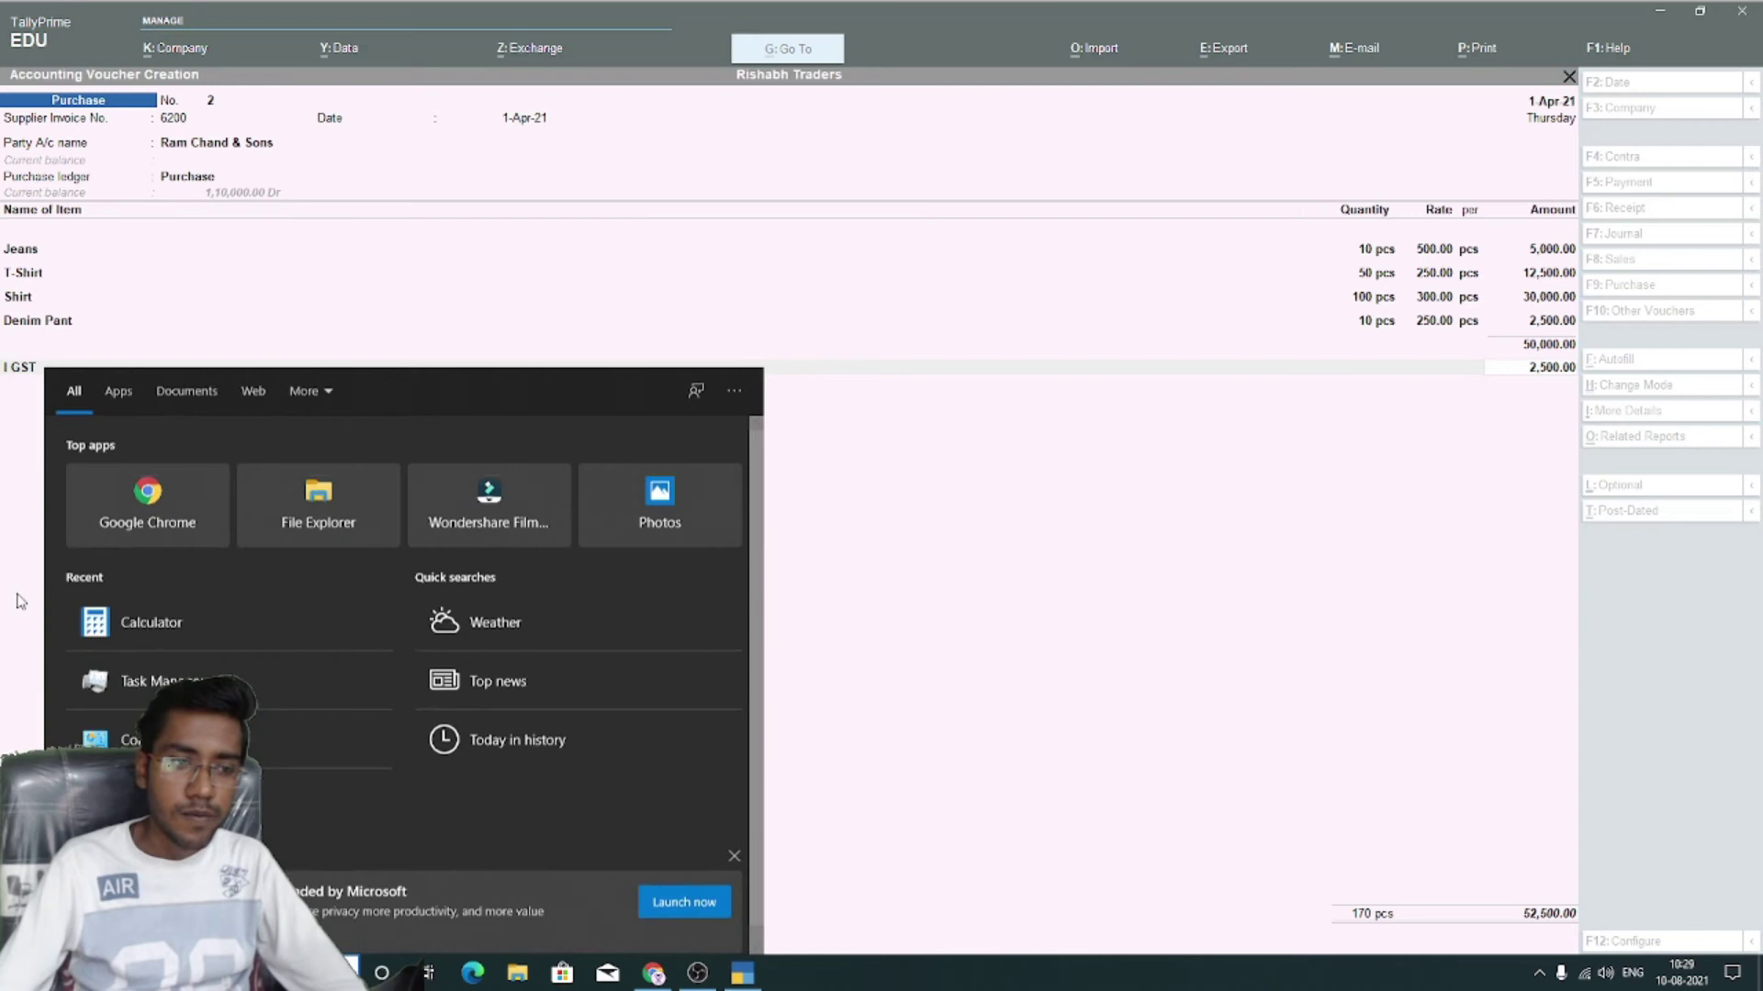
click(197, 618)
click(774, 788)
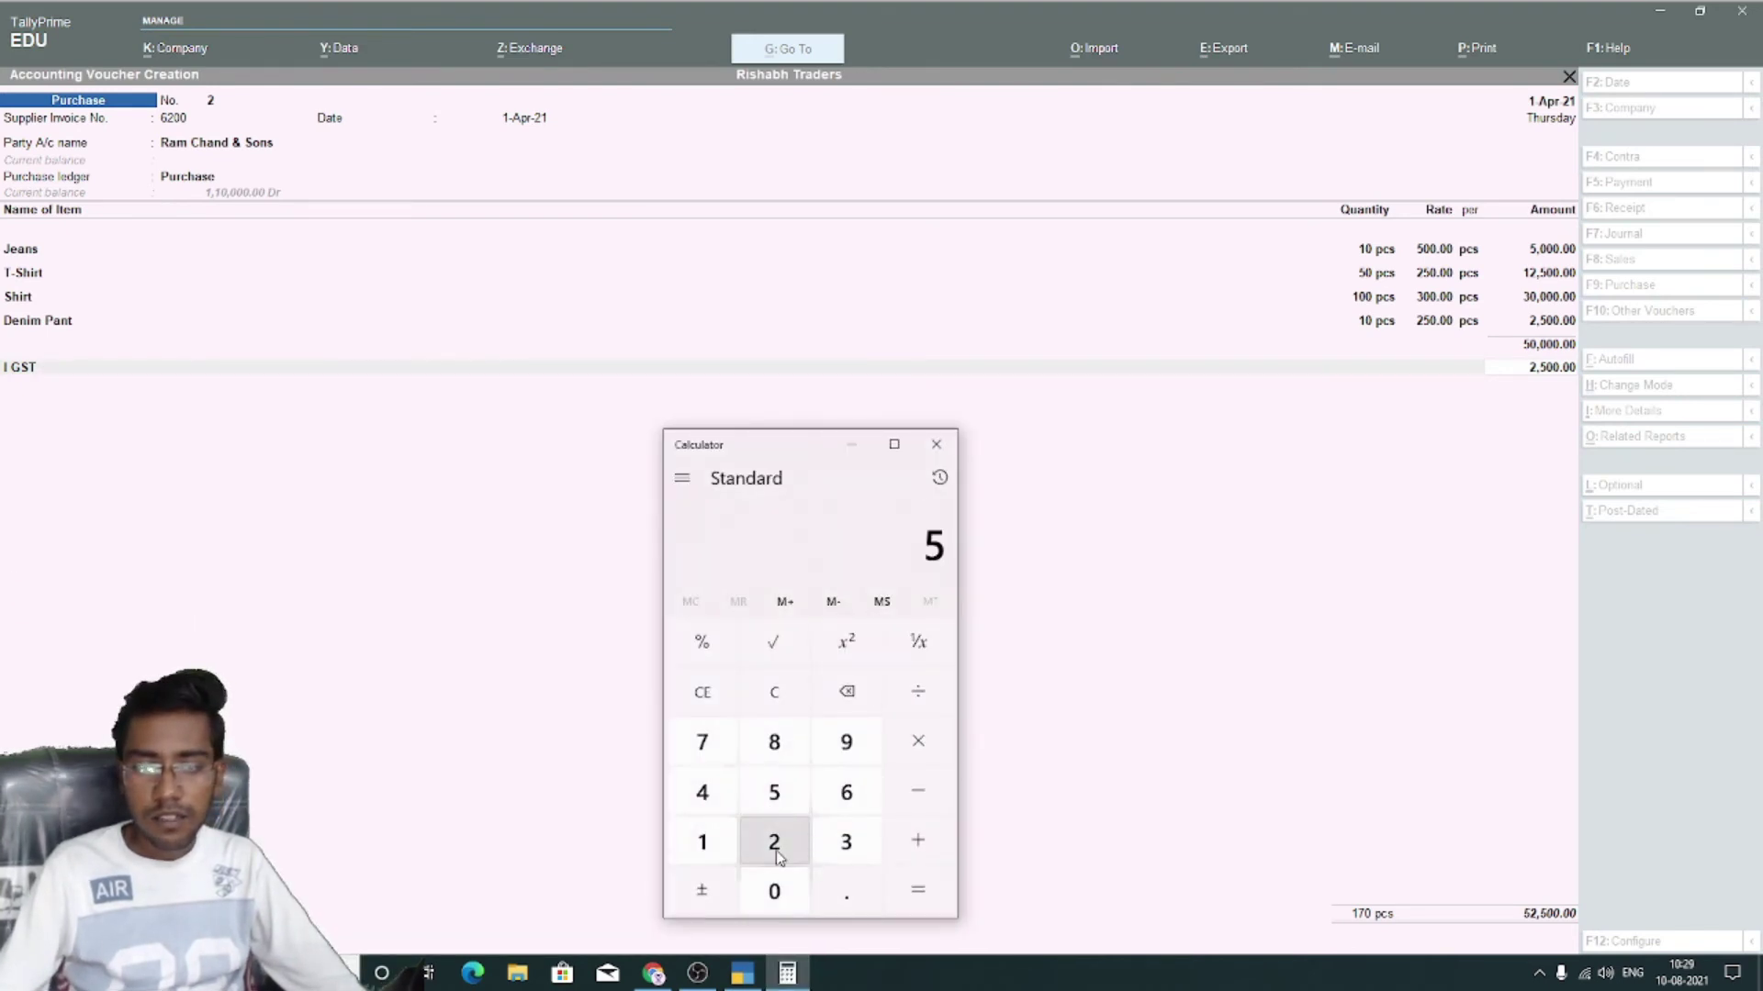
click(775, 884)
triple_click(772, 887)
click(918, 741)
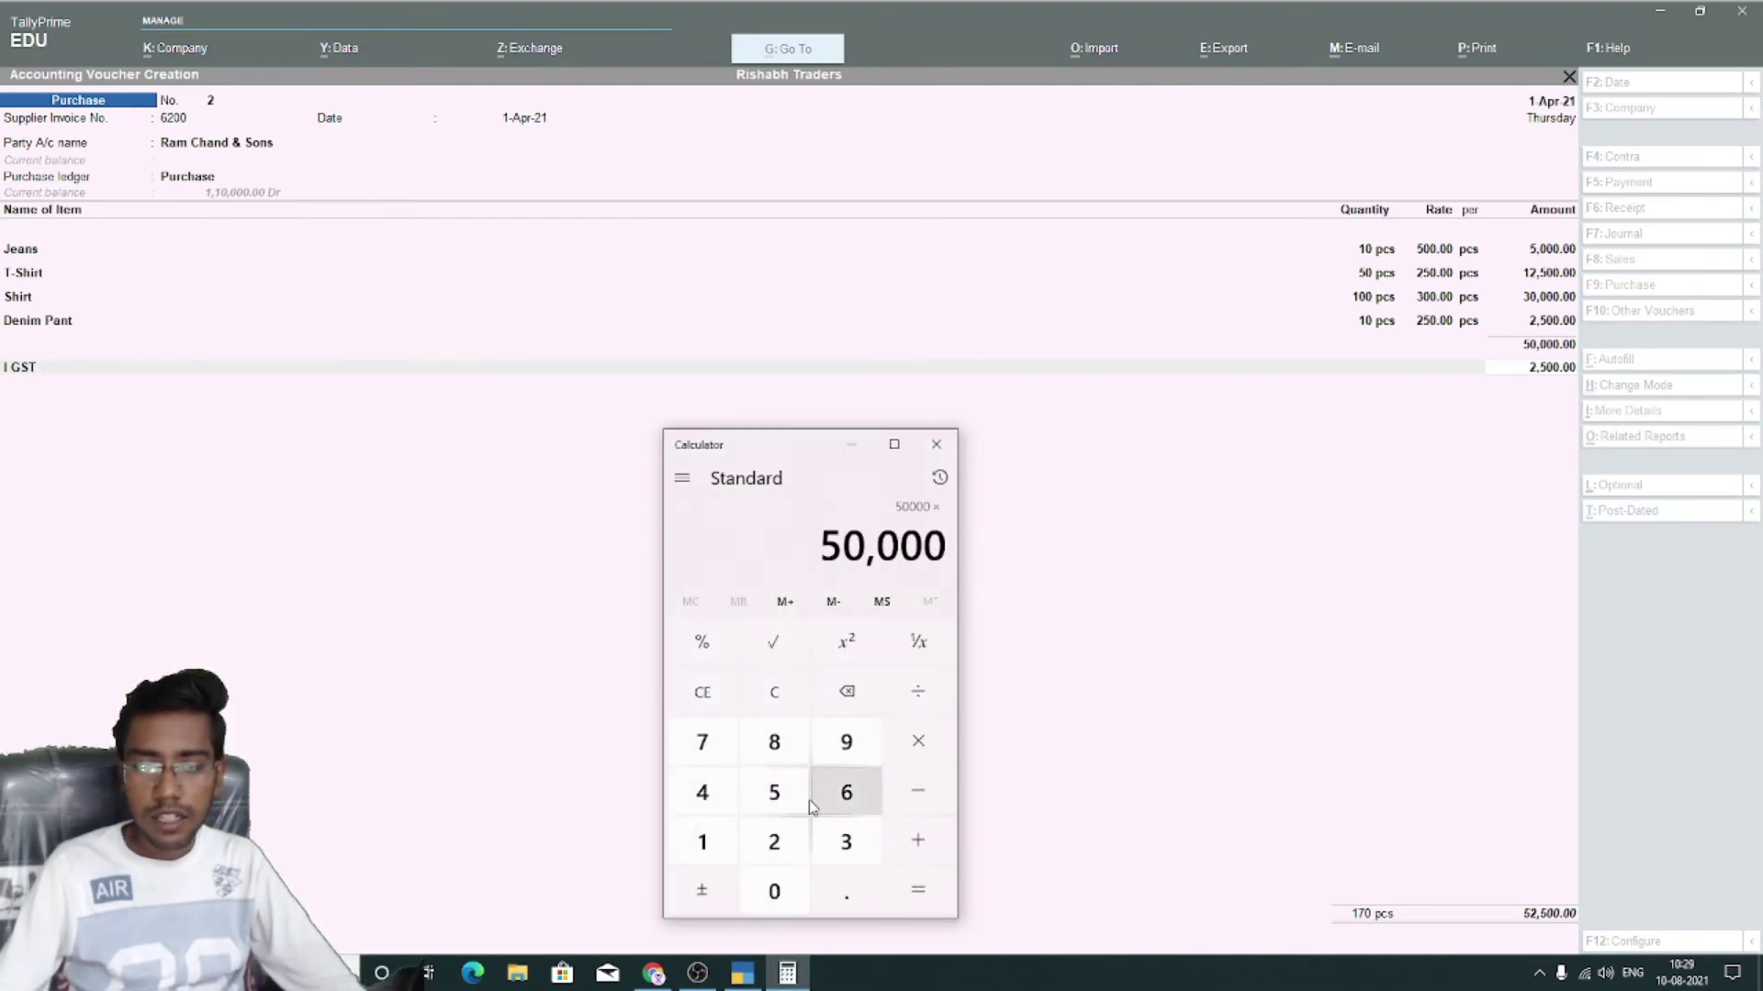
click(757, 782)
click(702, 642)
click(918, 890)
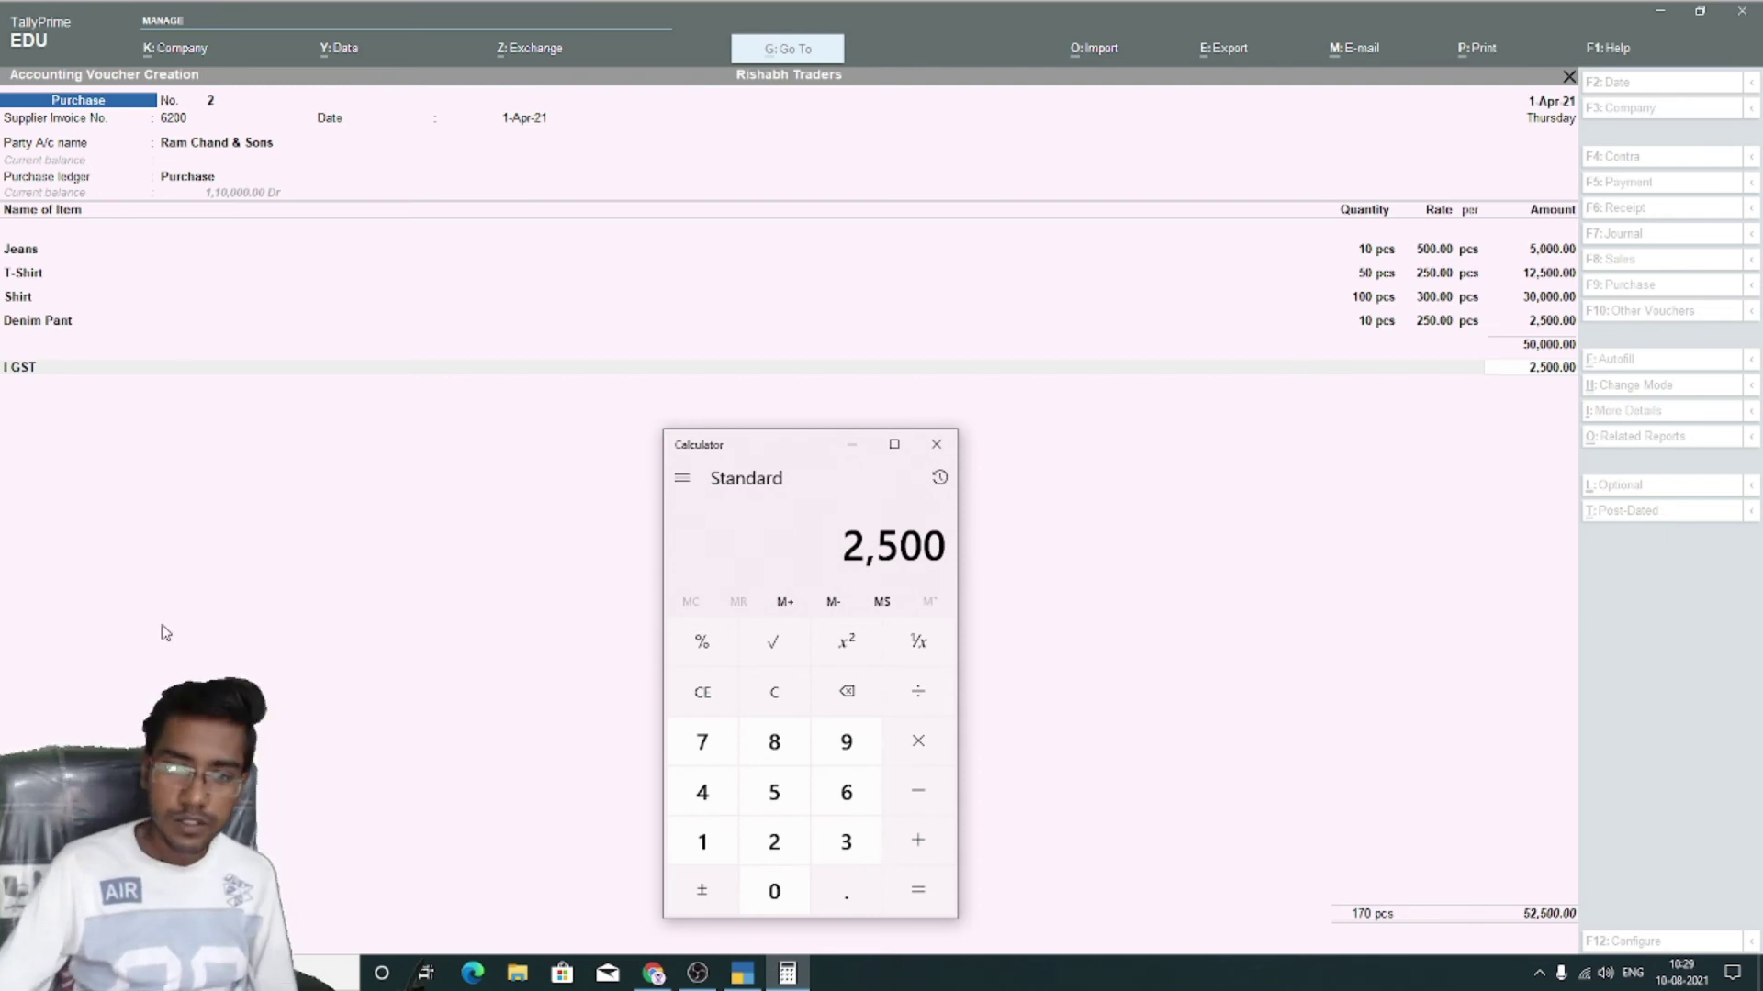
click(946, 456)
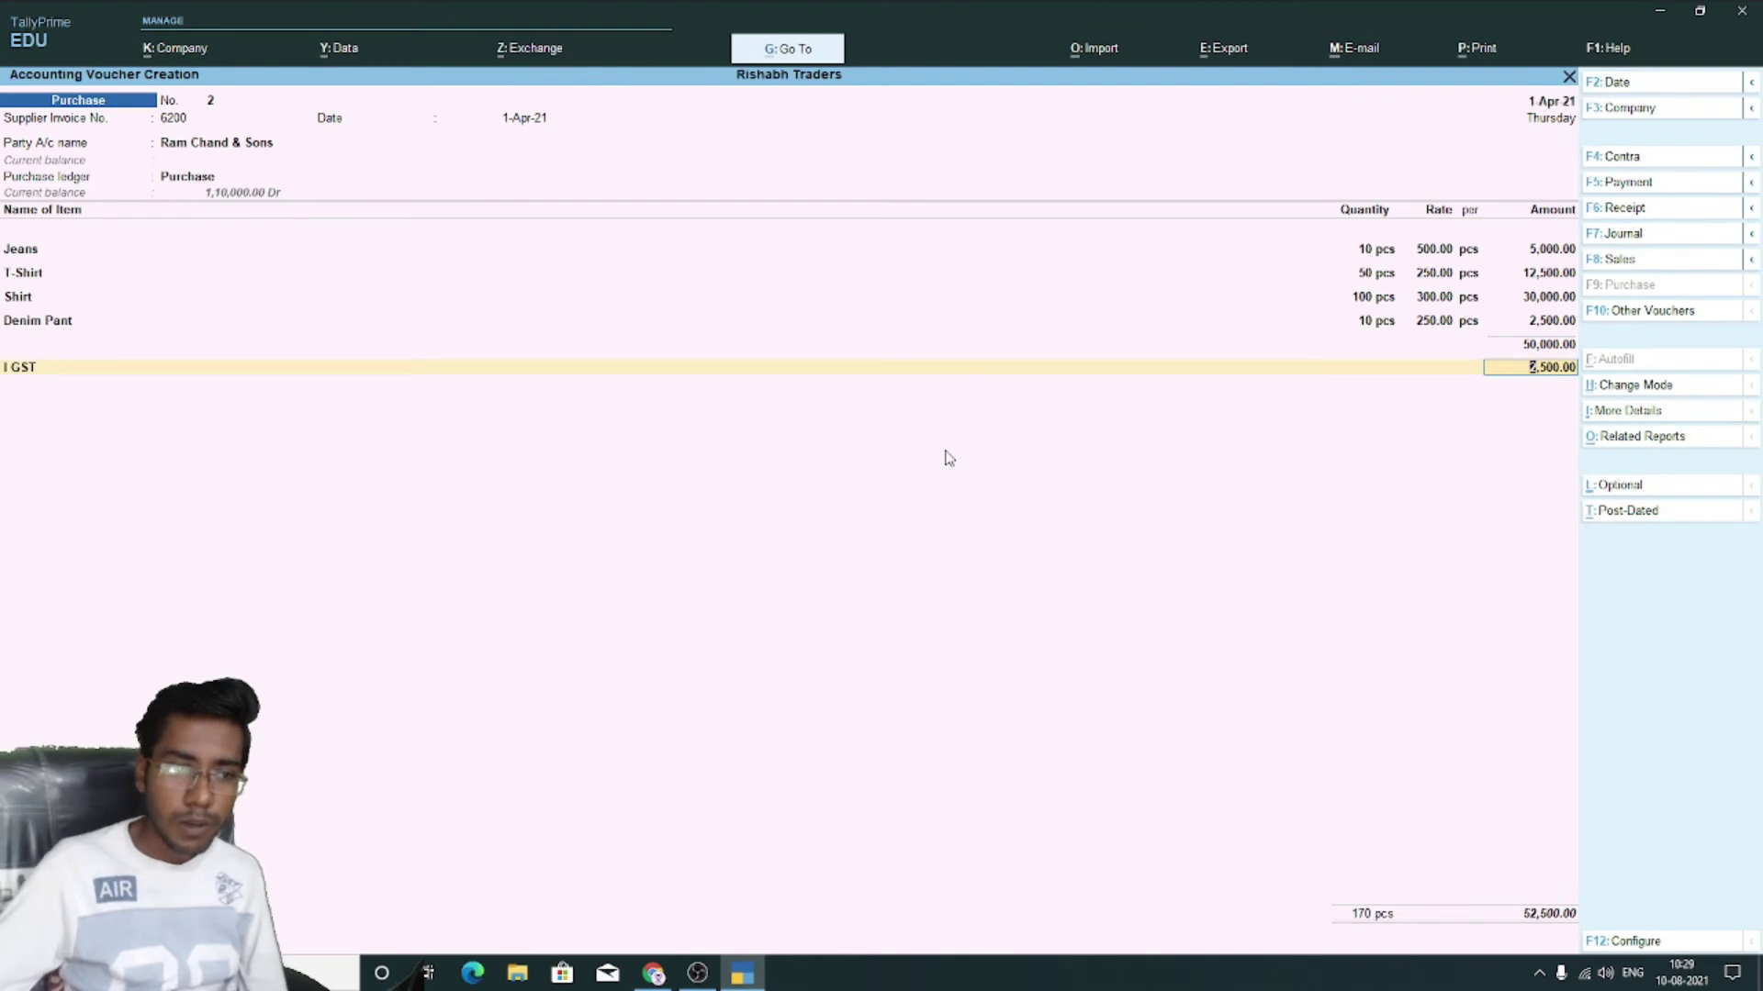
Accept the I GST line, leave the e-Way Bill details blank, save the Ram Chand & Sons purchase voucher and leave voucher entry
key(Return)
key(Return)
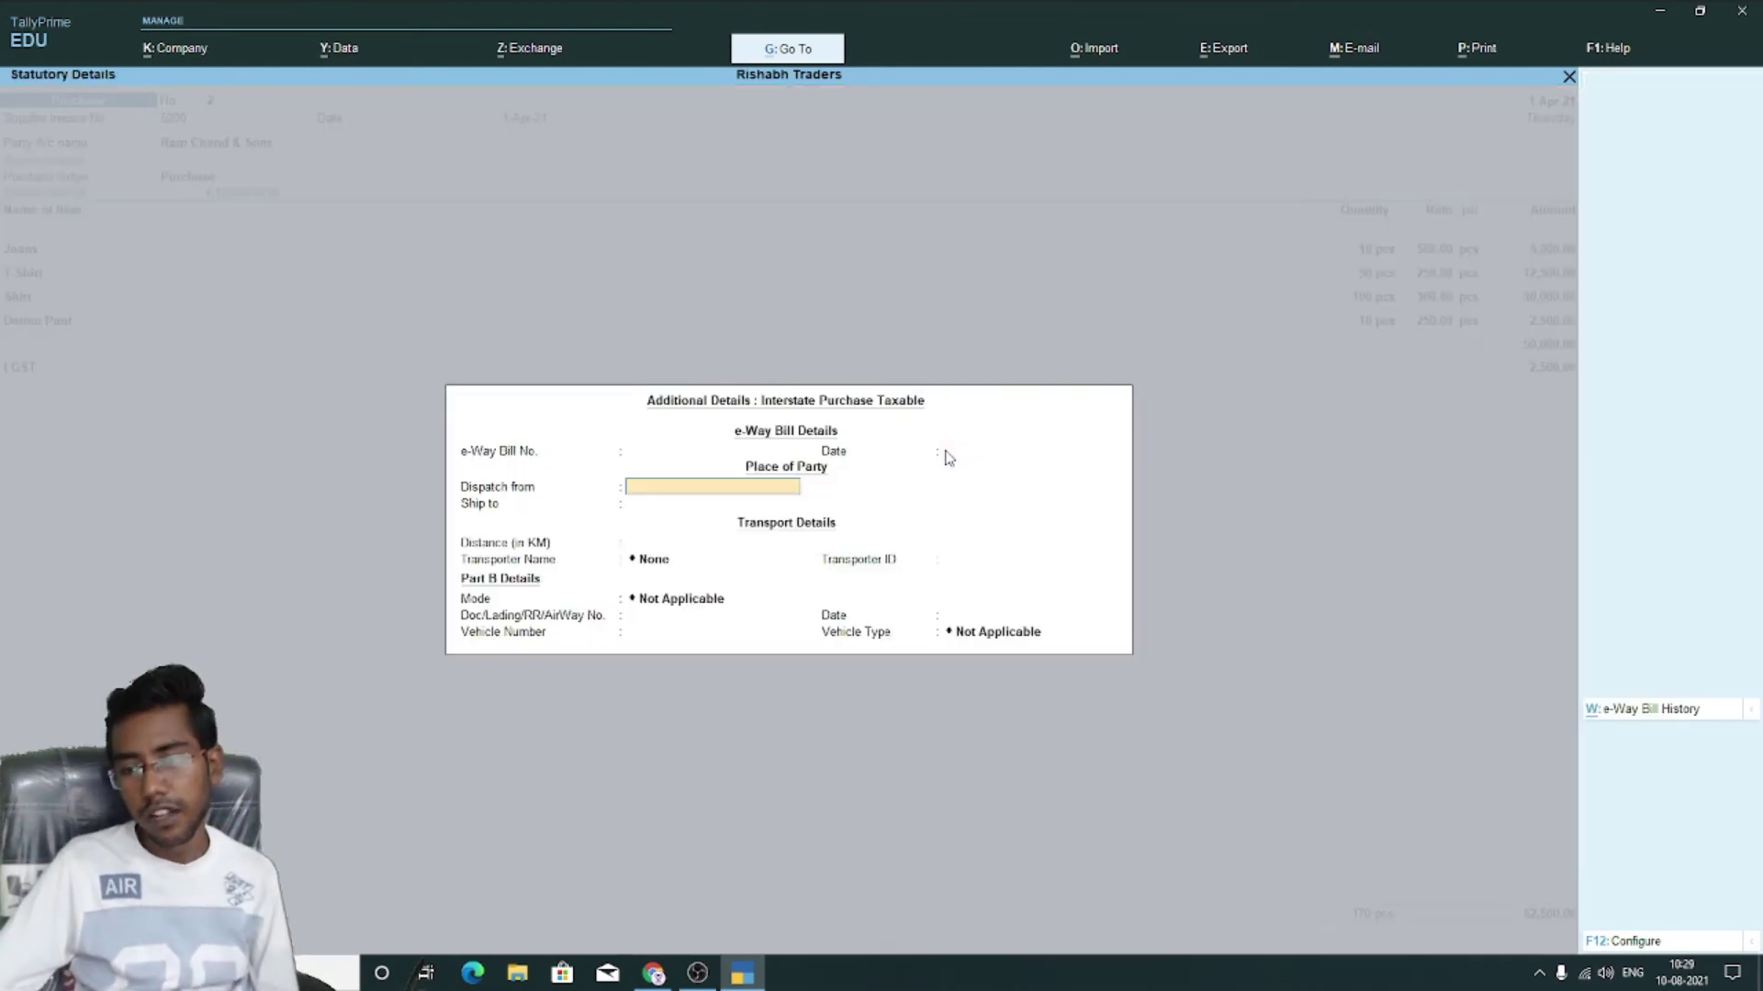
key(Return)
key(Return)
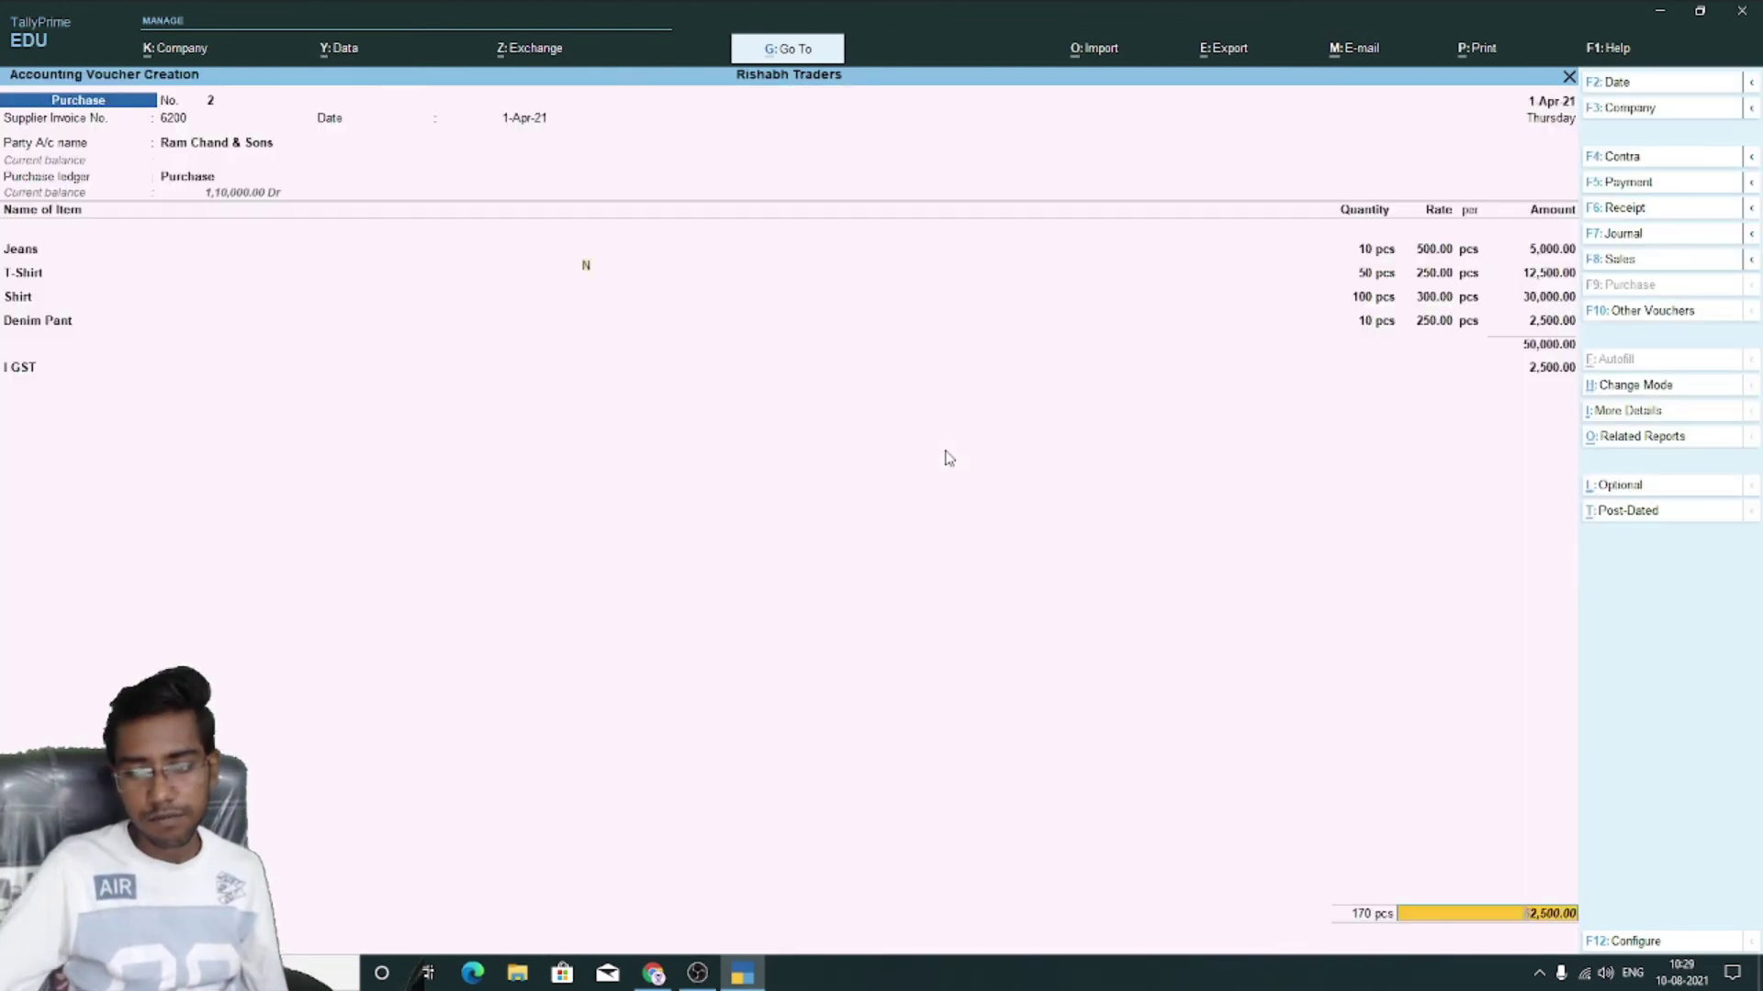
key(Return)
key(Return)
key(Return)
key(Return)
key(Return)
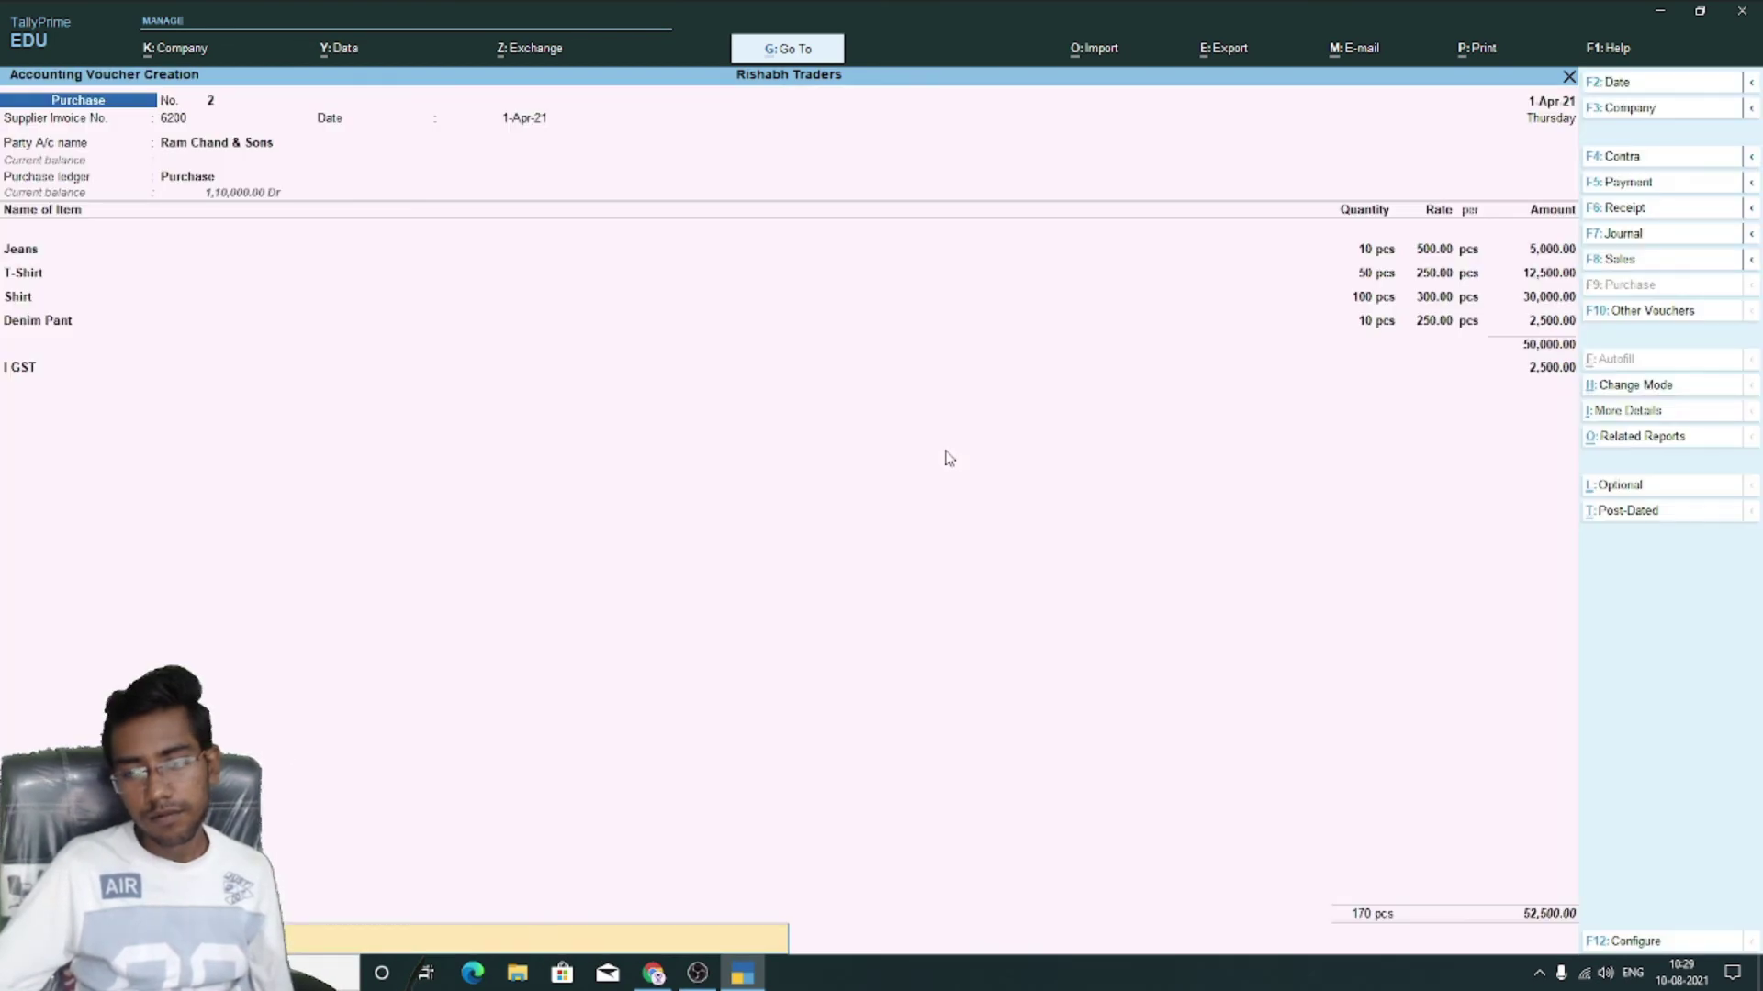
key(Return)
key(Escape)
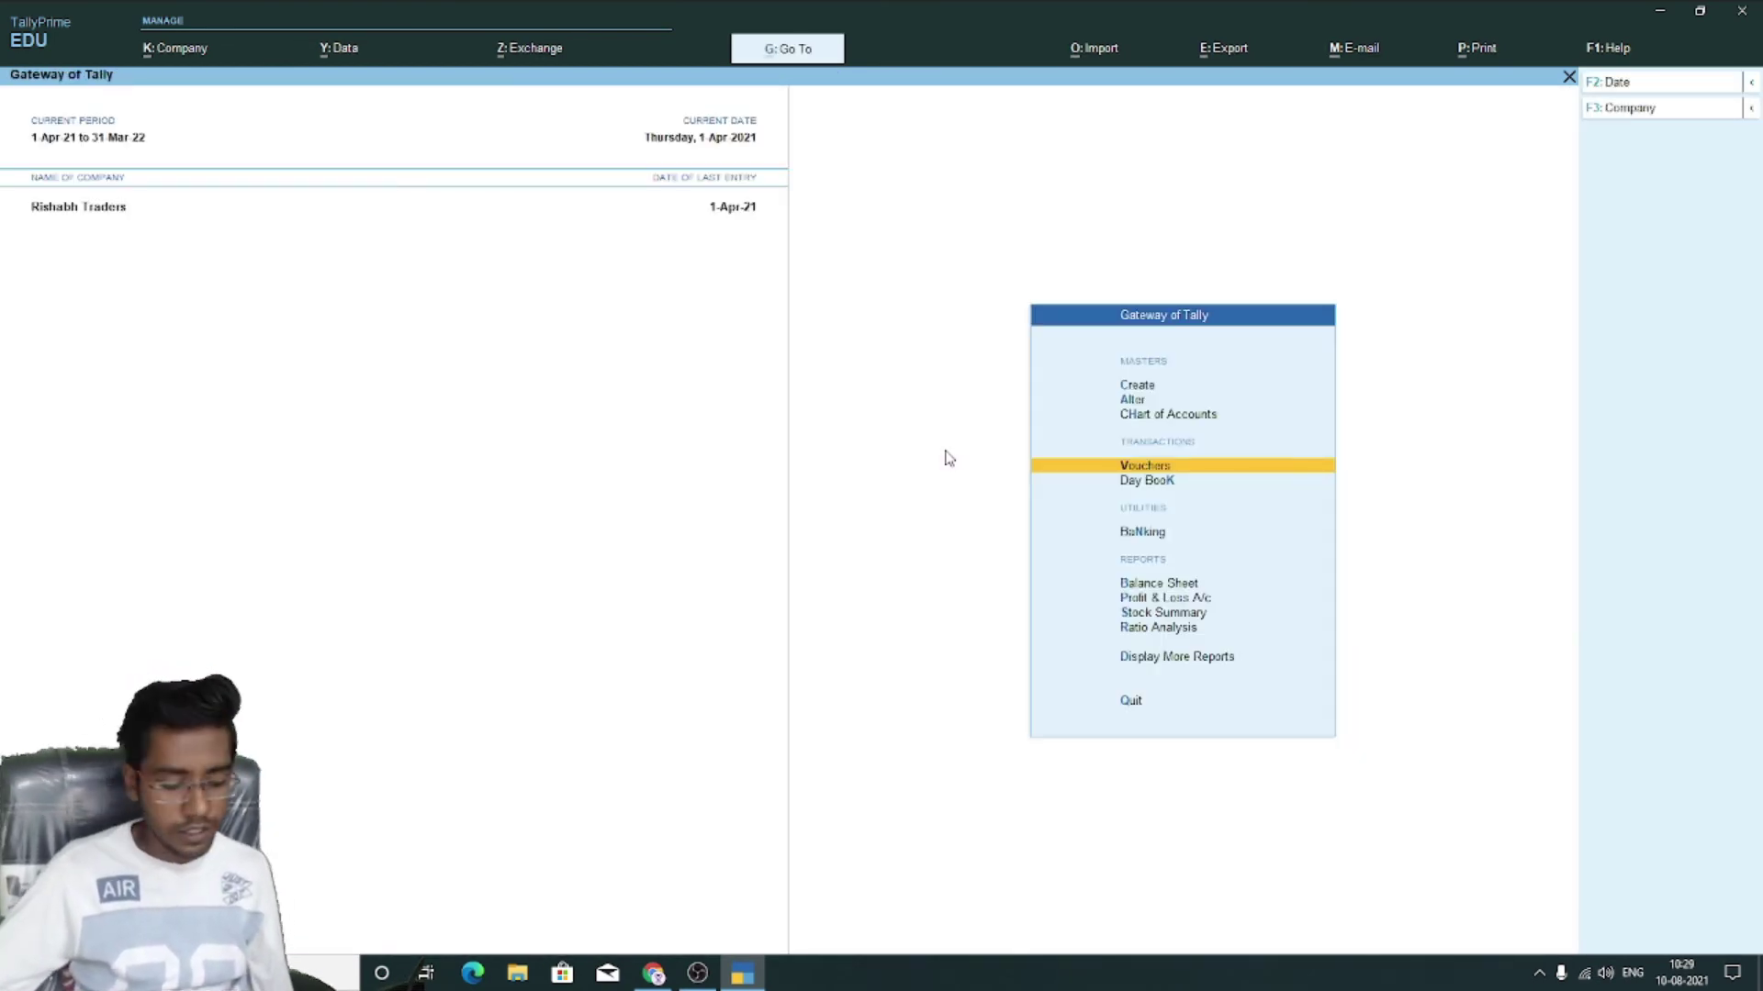
Open the Ram Chand & Sons voucher from the April entries of the Purchase Register
key(d)
key(a)
key(s)
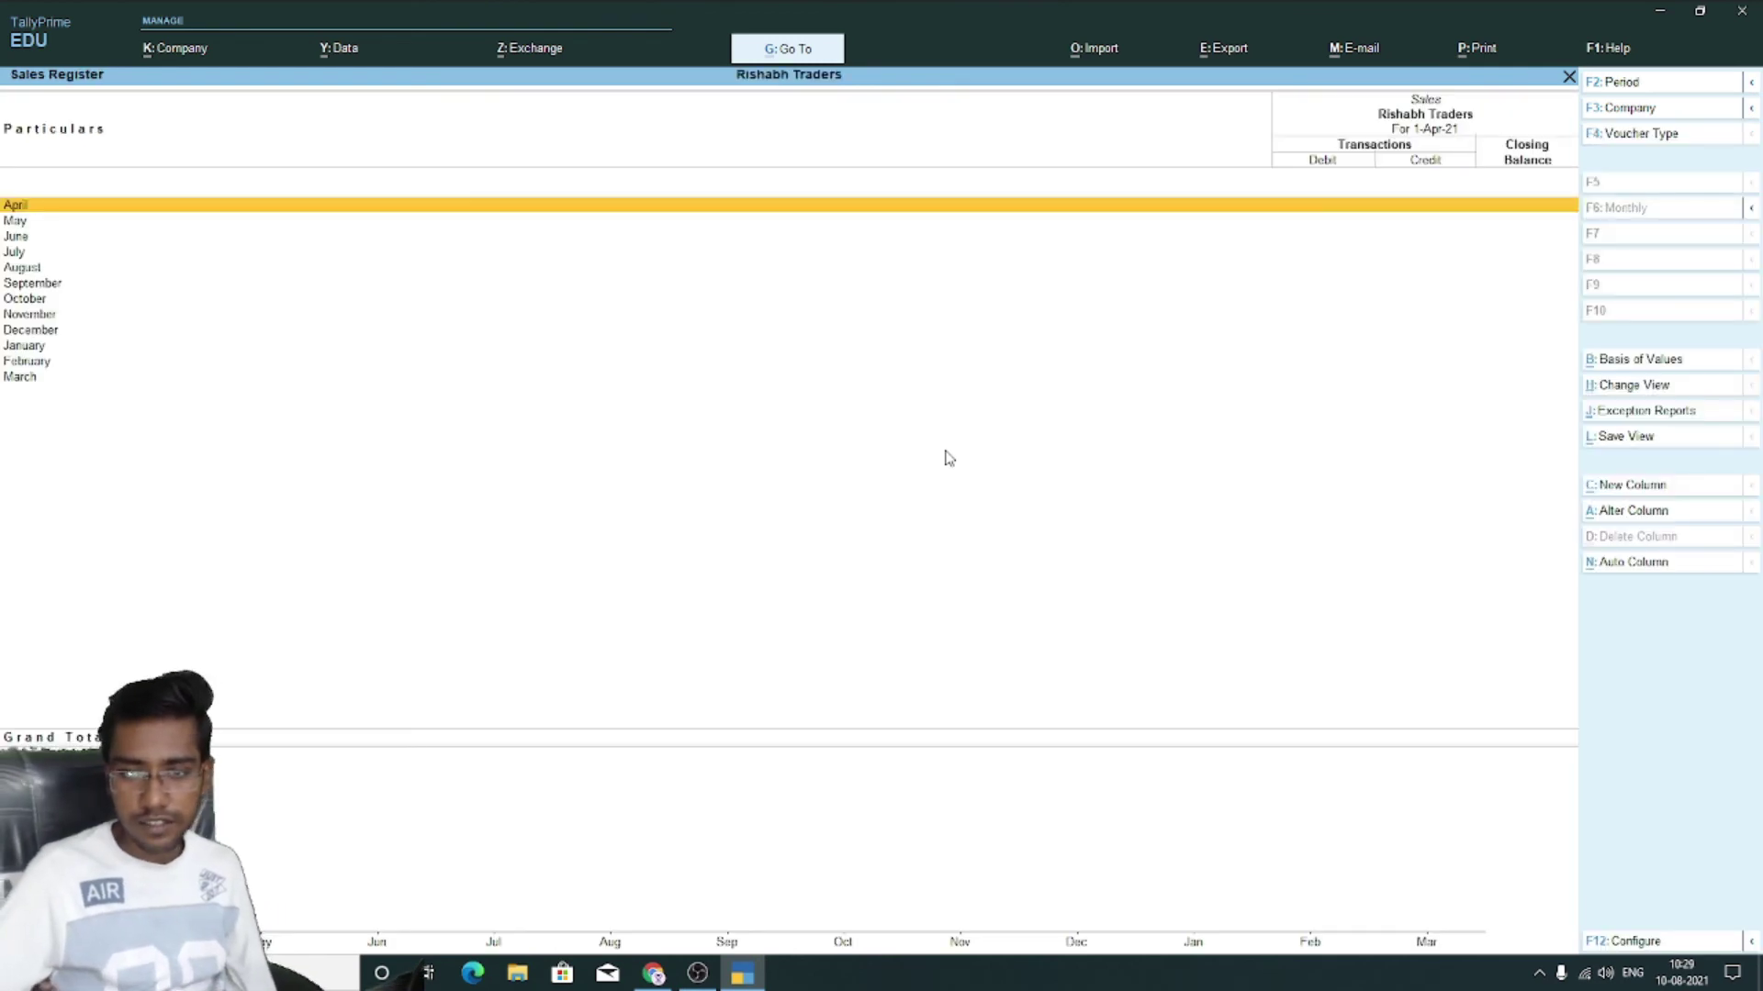
key(Escape)
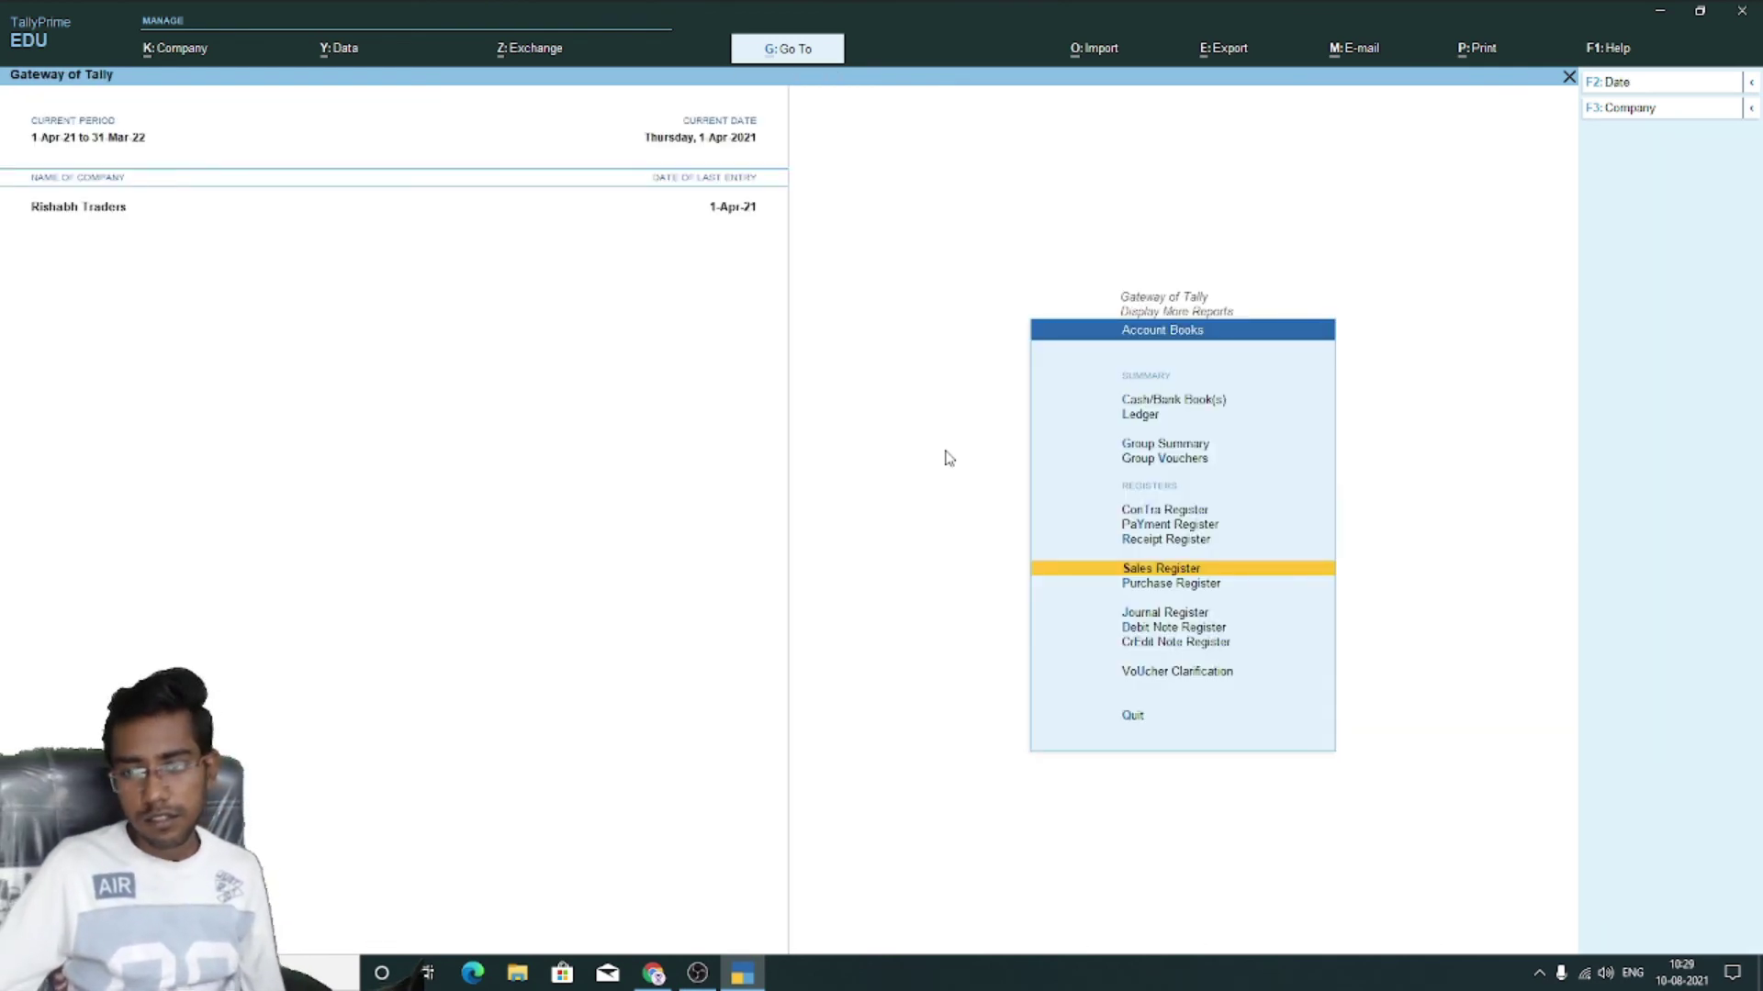
key(Down)
key(Return)
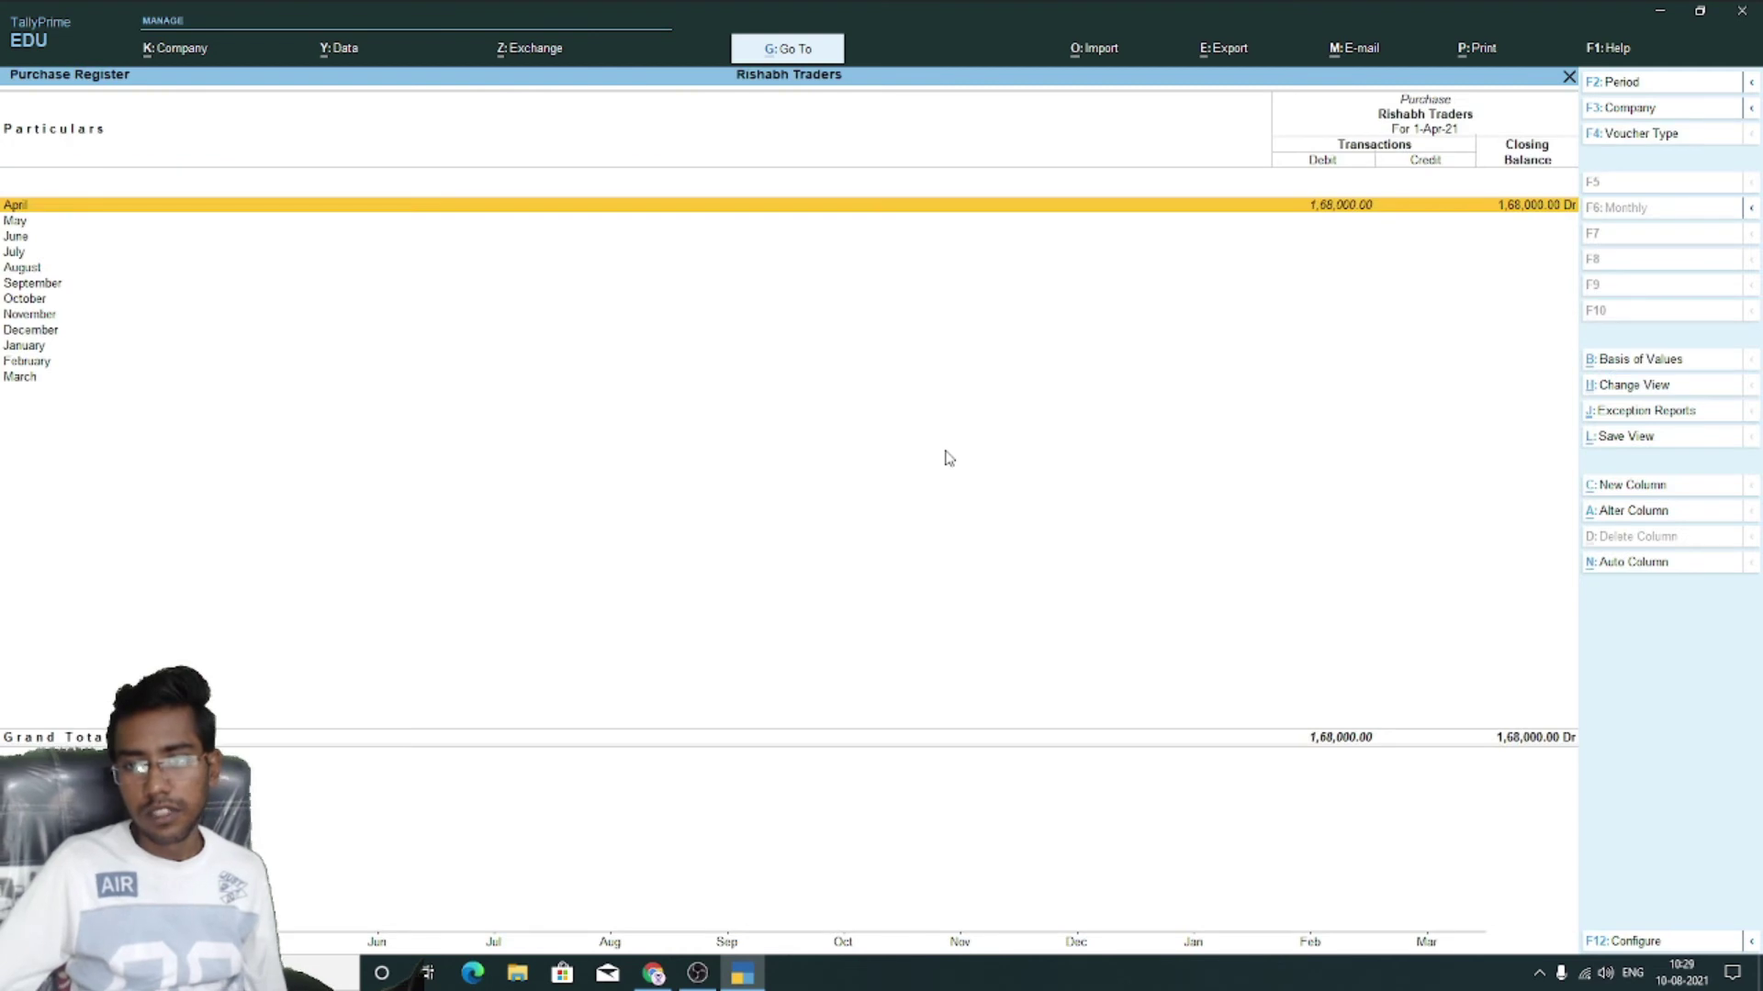
key(Return)
key(Down)
key(Return)
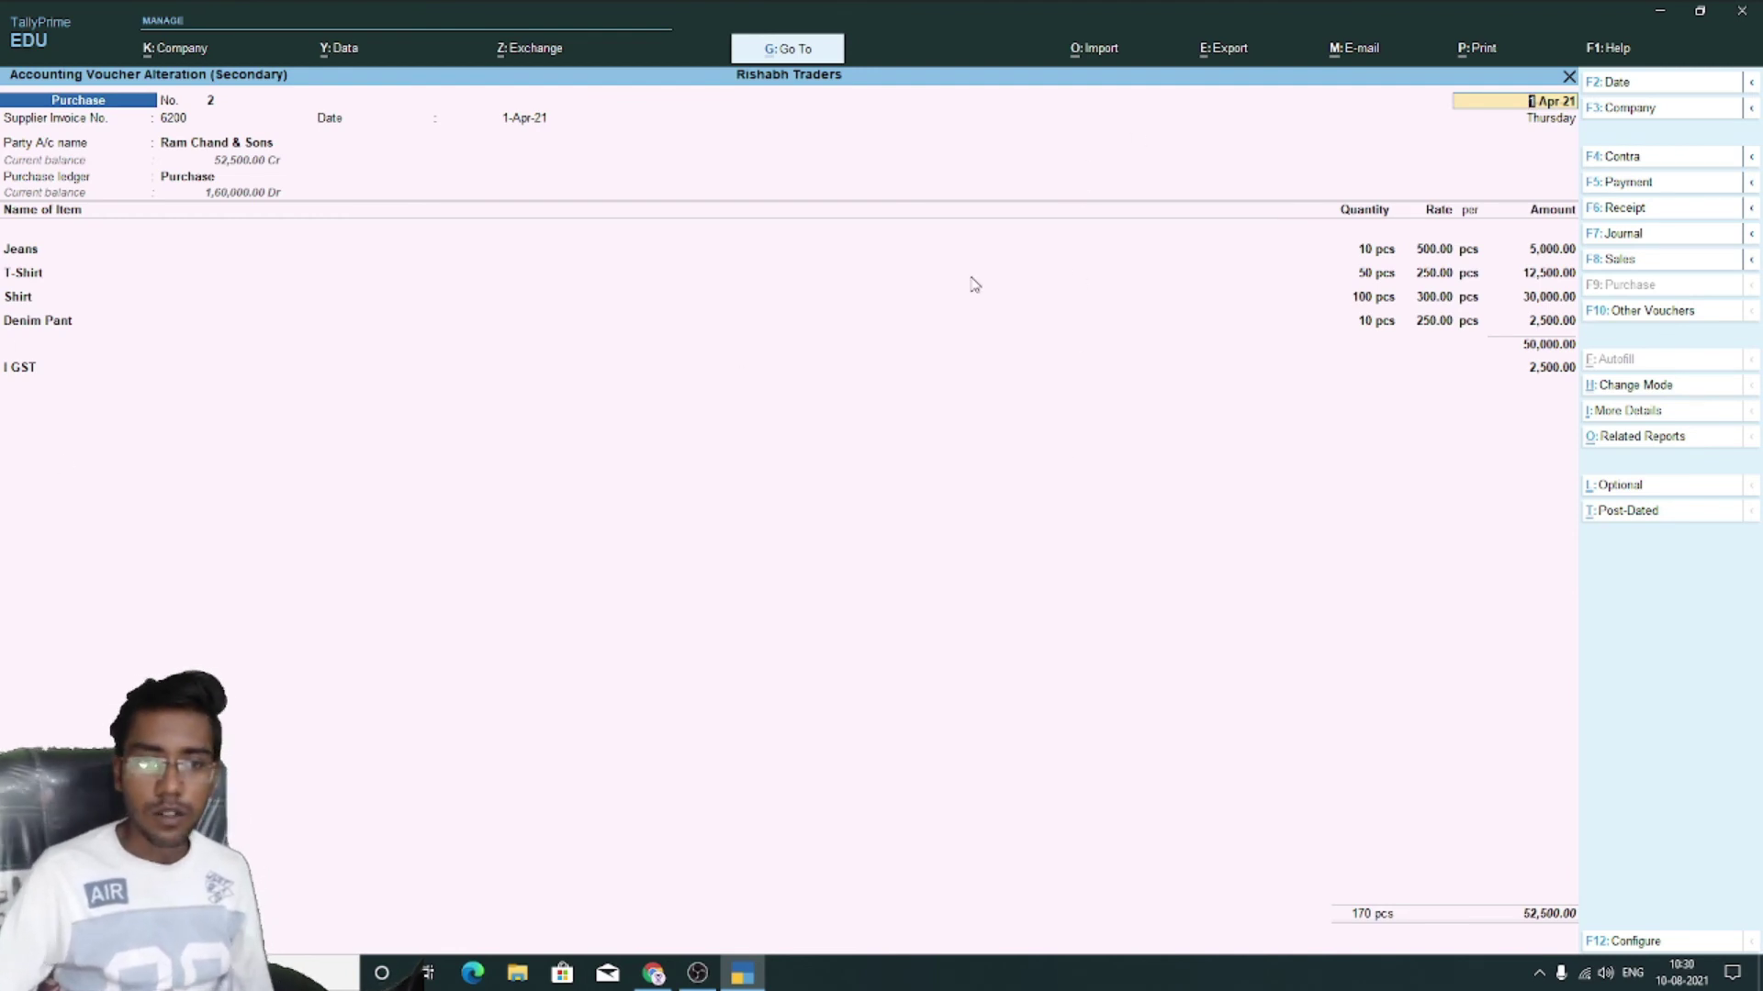
Examine the detailed GST tax analysis of the Ram Chand & Sons voucher and return to the voucher list
key(ctrl+o)
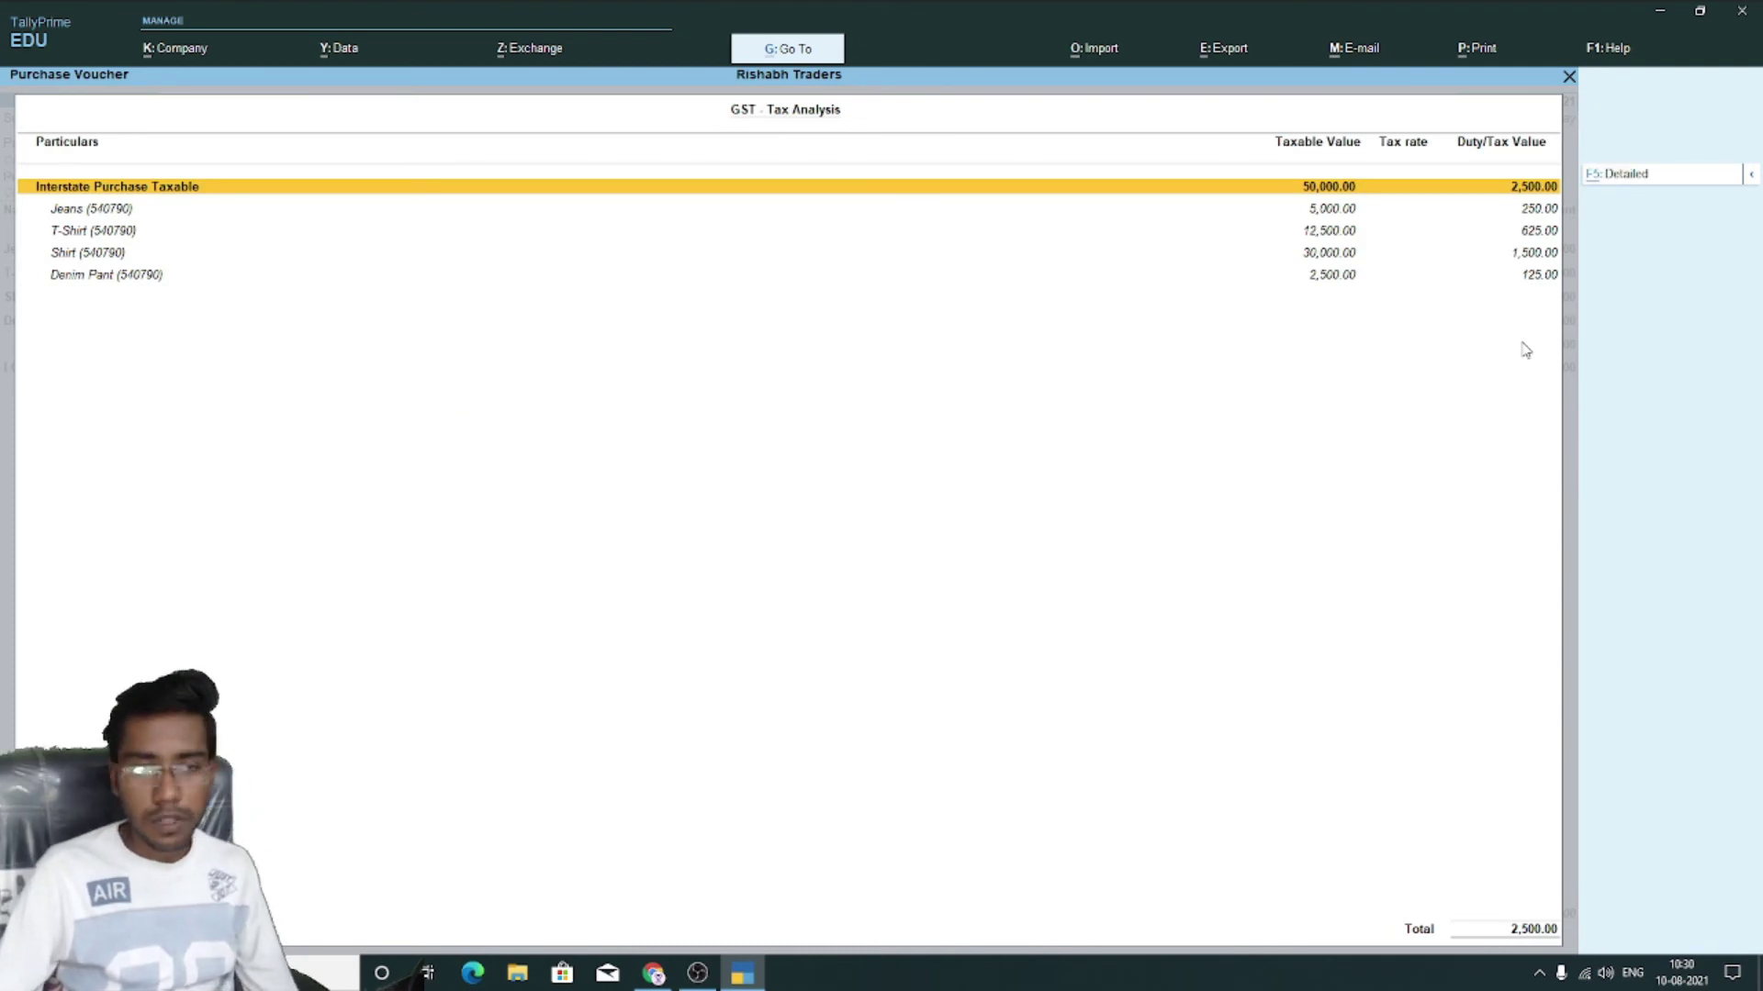
key(alt+F5)
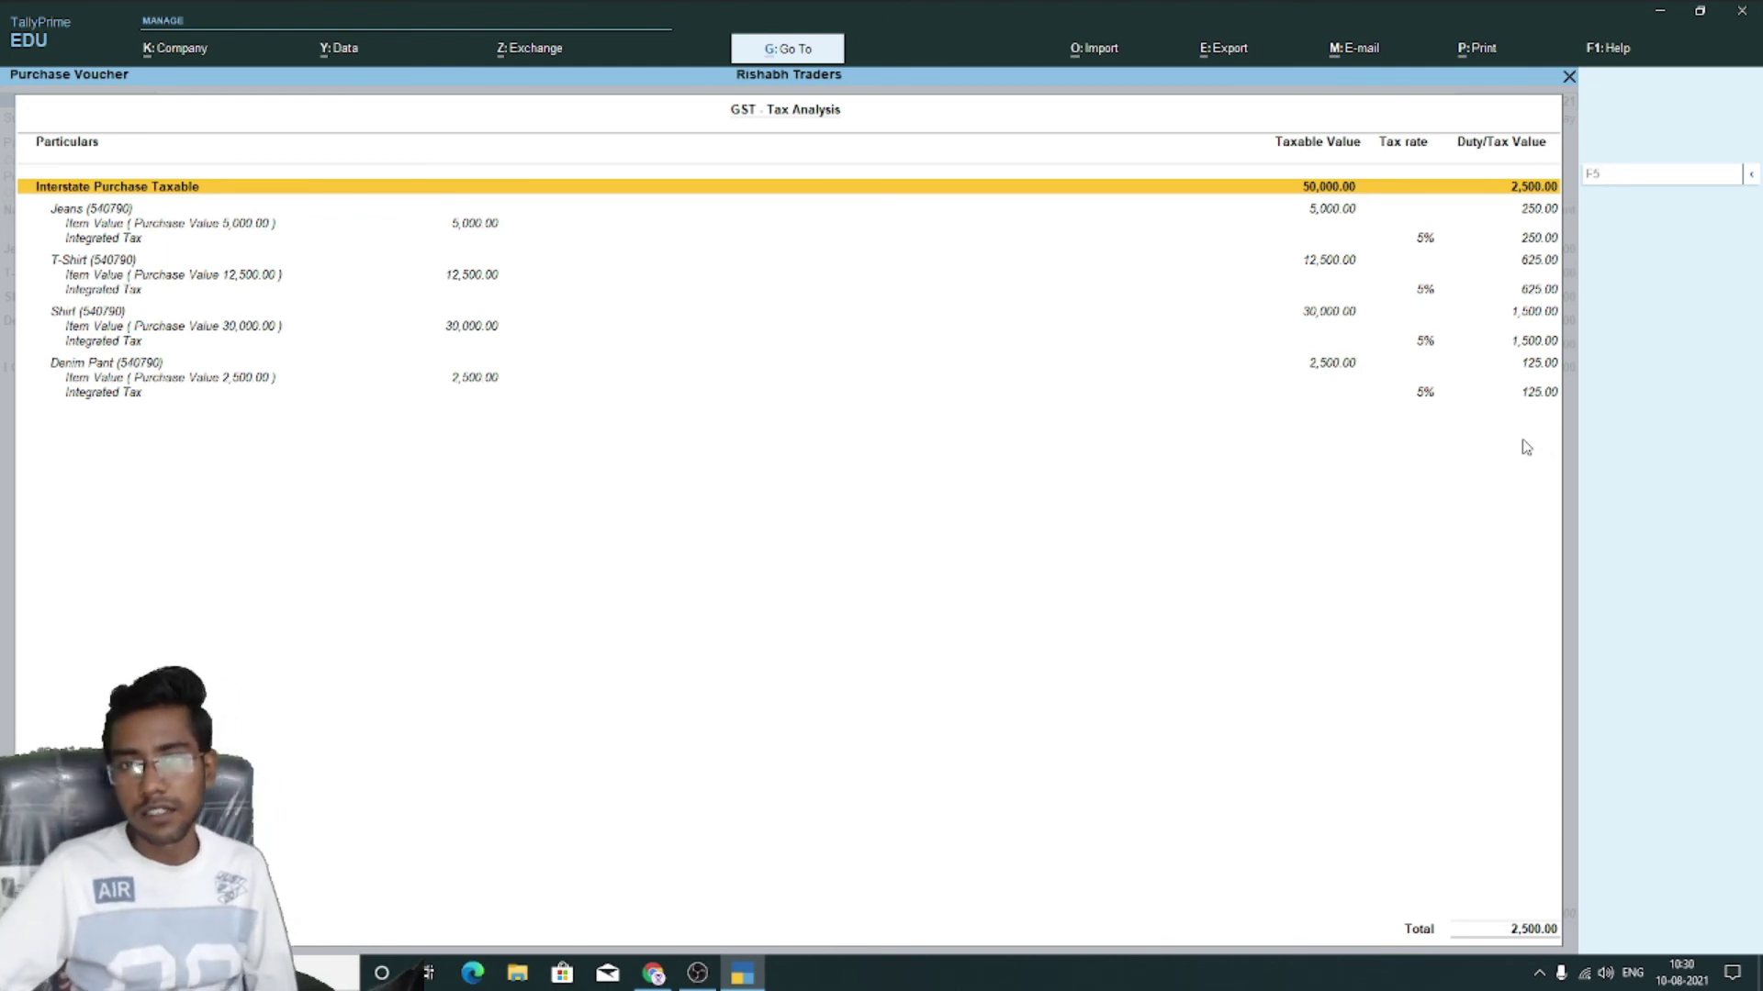
key(Escape)
key(Escape)
key(Escape)
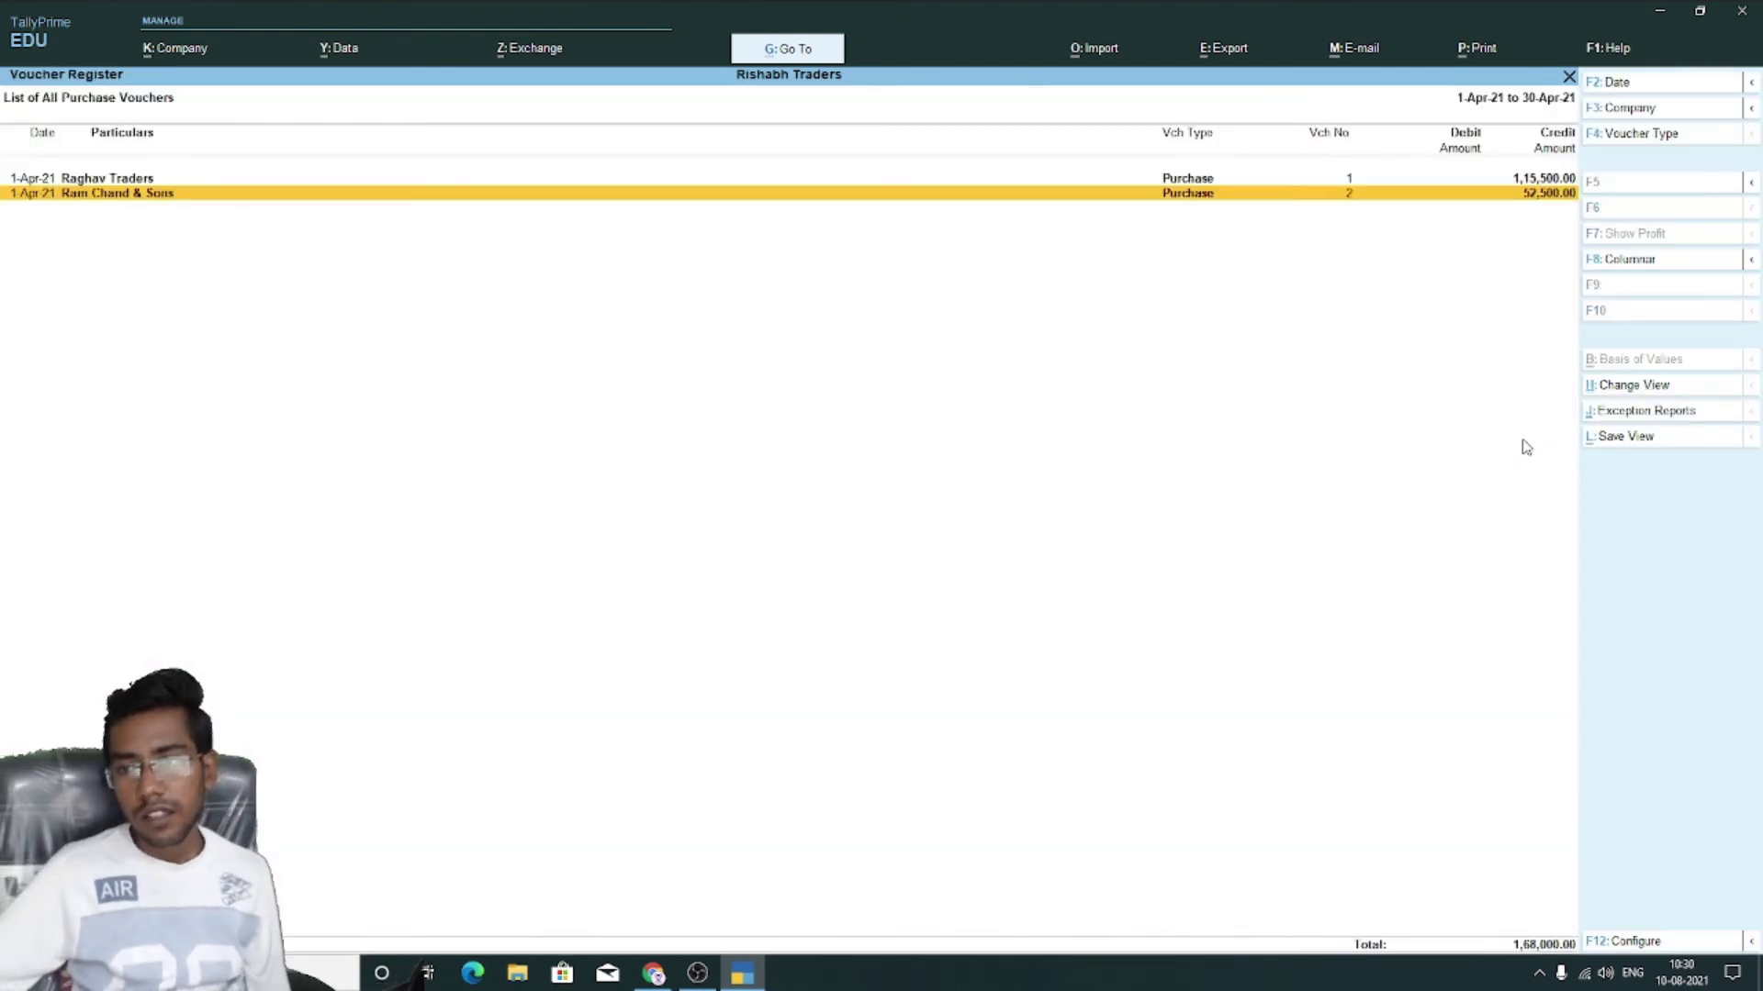
Start a new purchase voucher, change it to Accounting Invoice mode and look at its additional details options
key(Escape)
key(Escape)
key(Escape)
key(n)
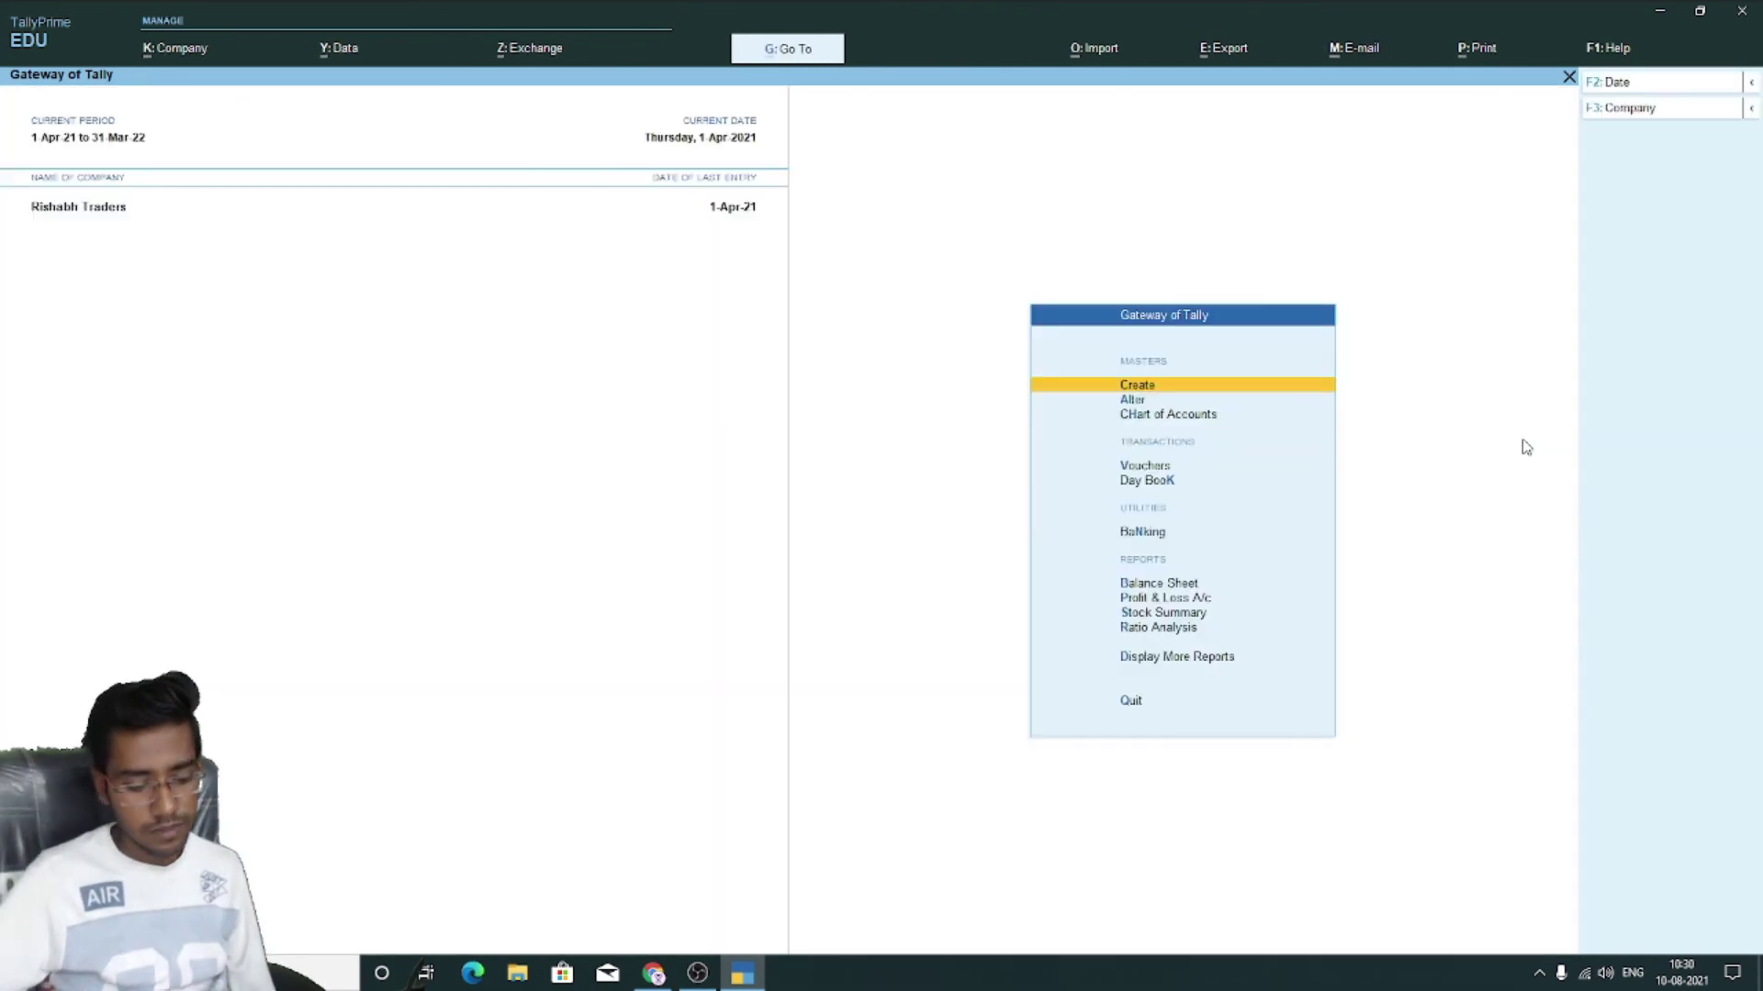
key(v)
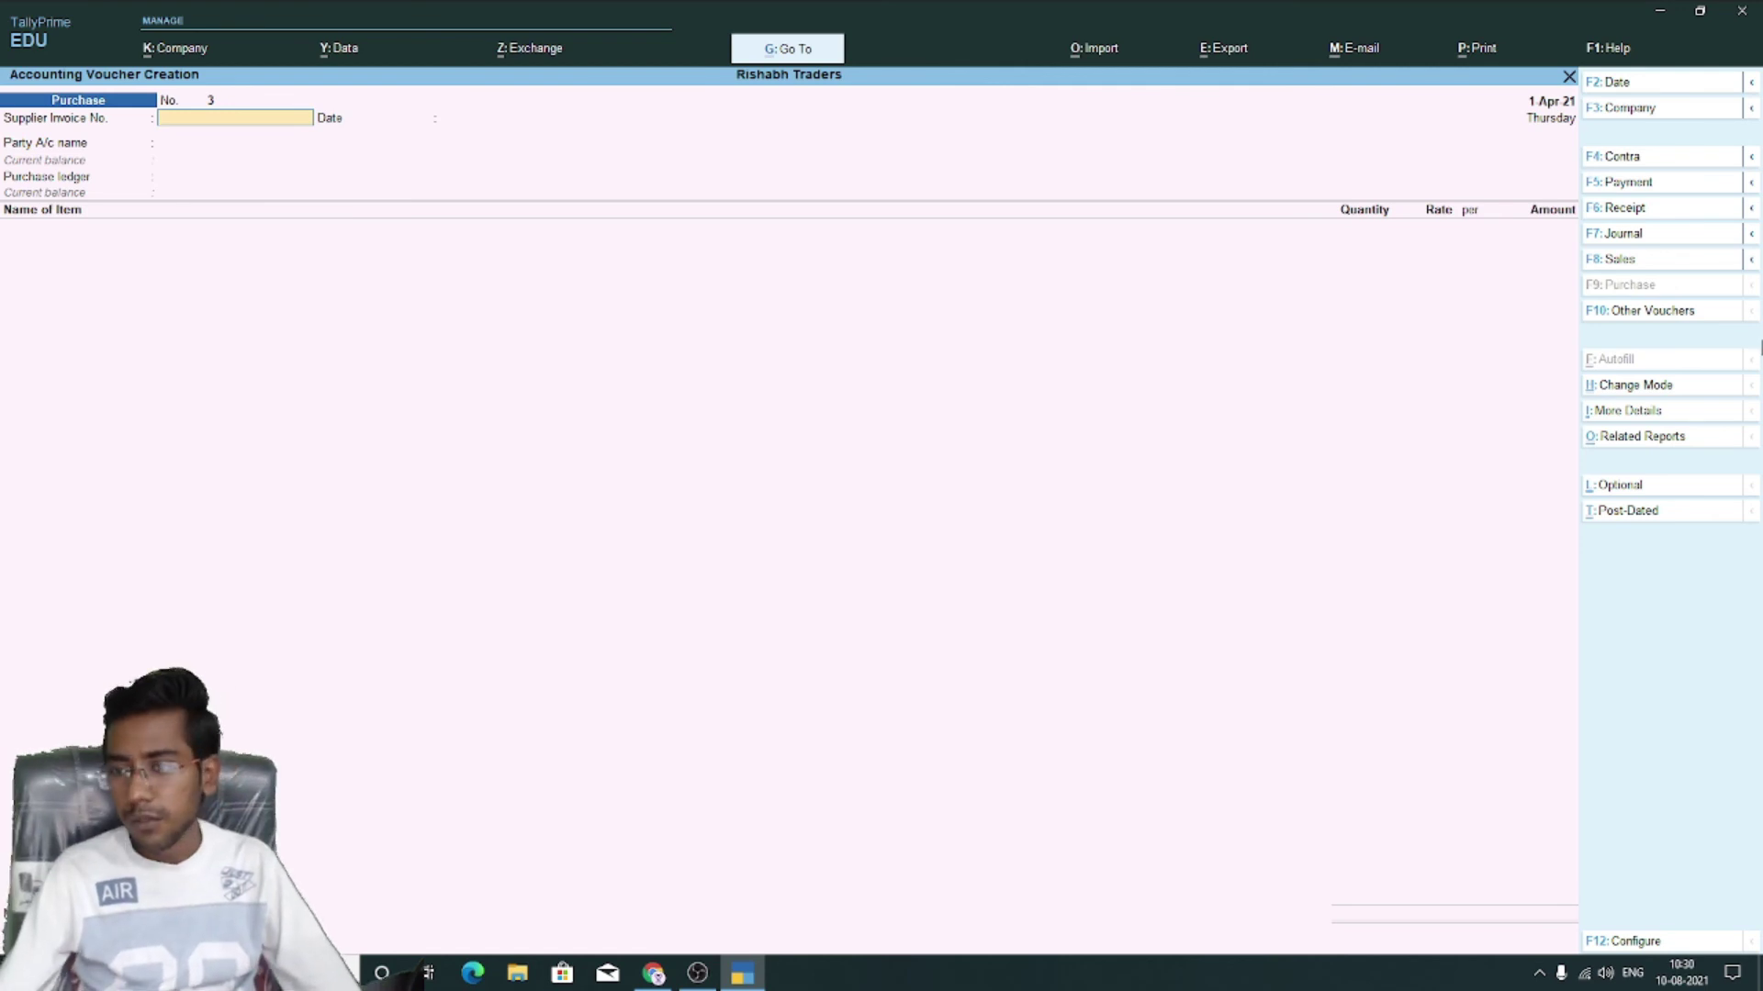
click(1618, 389)
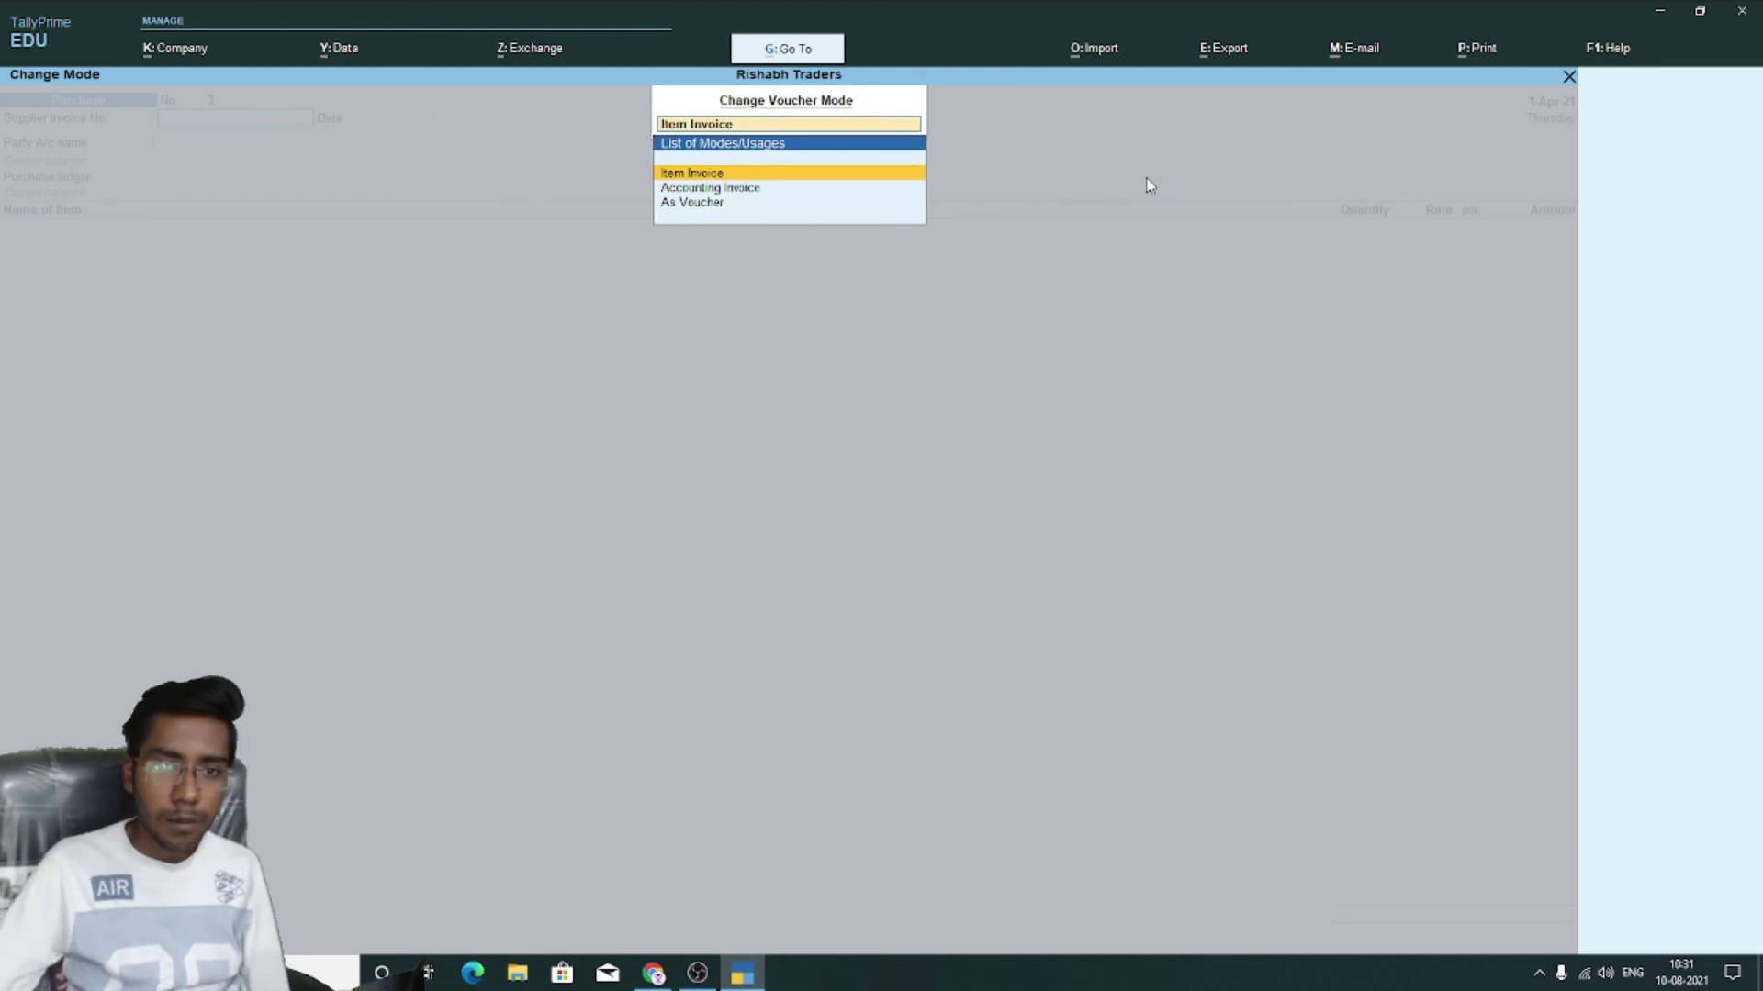
key(Down)
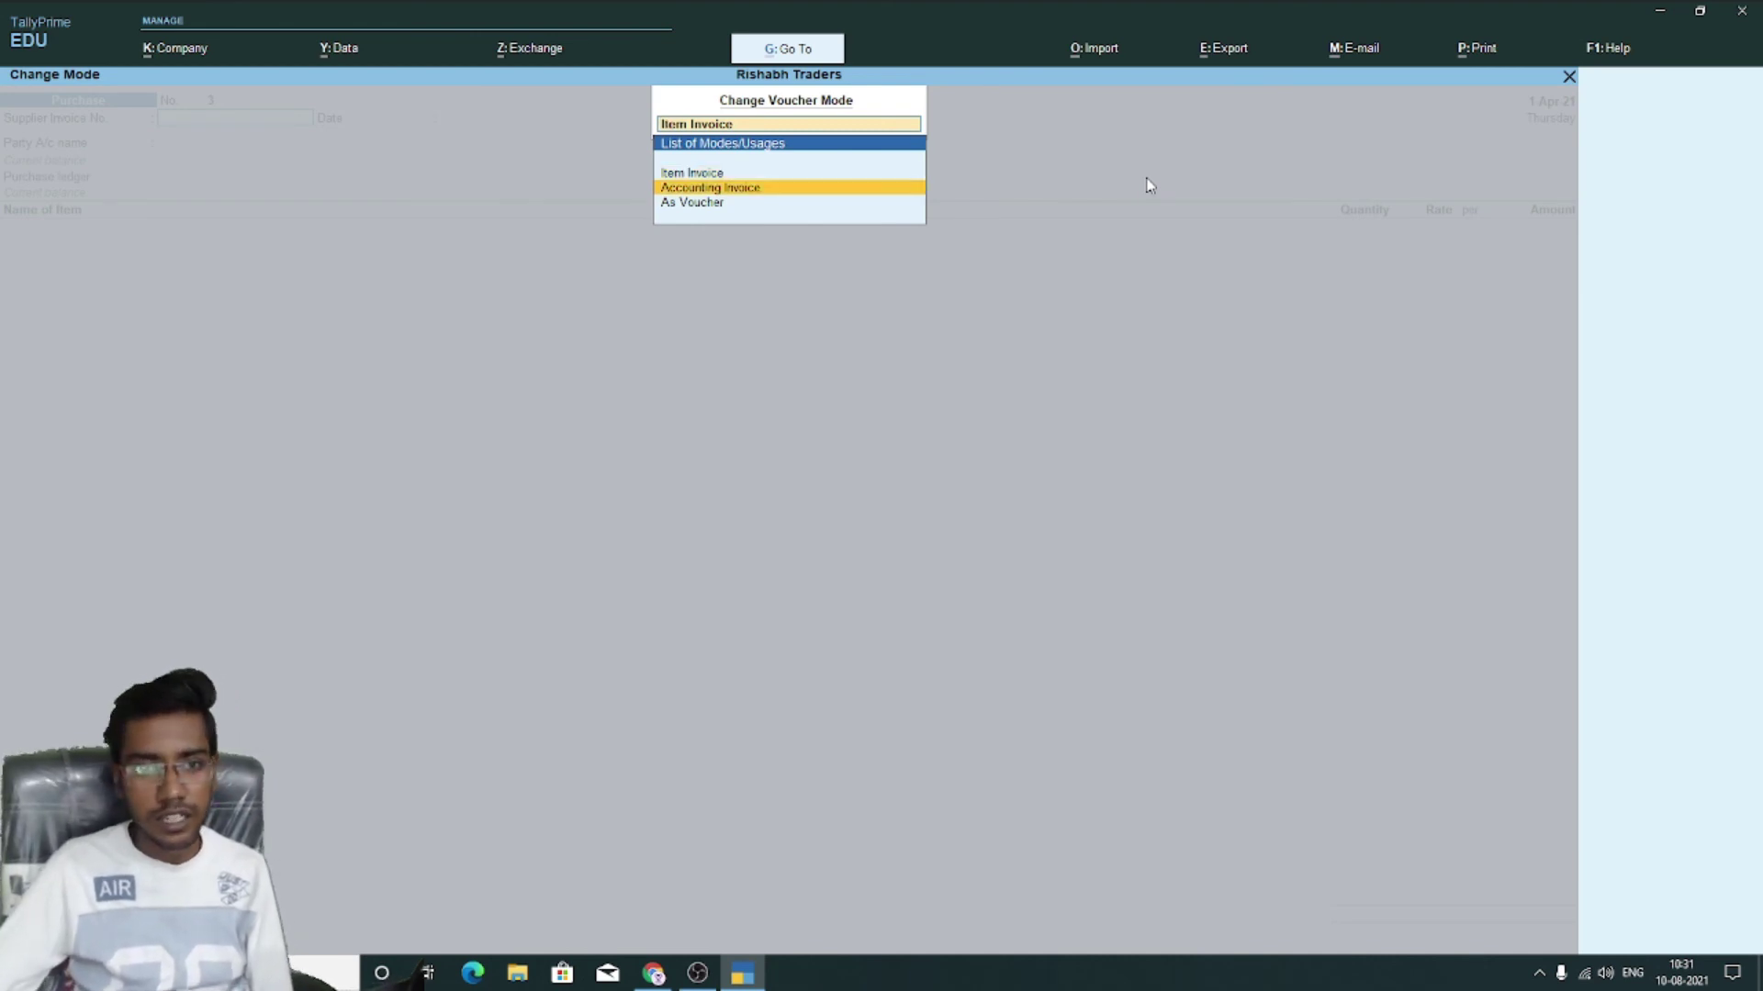
key(Return)
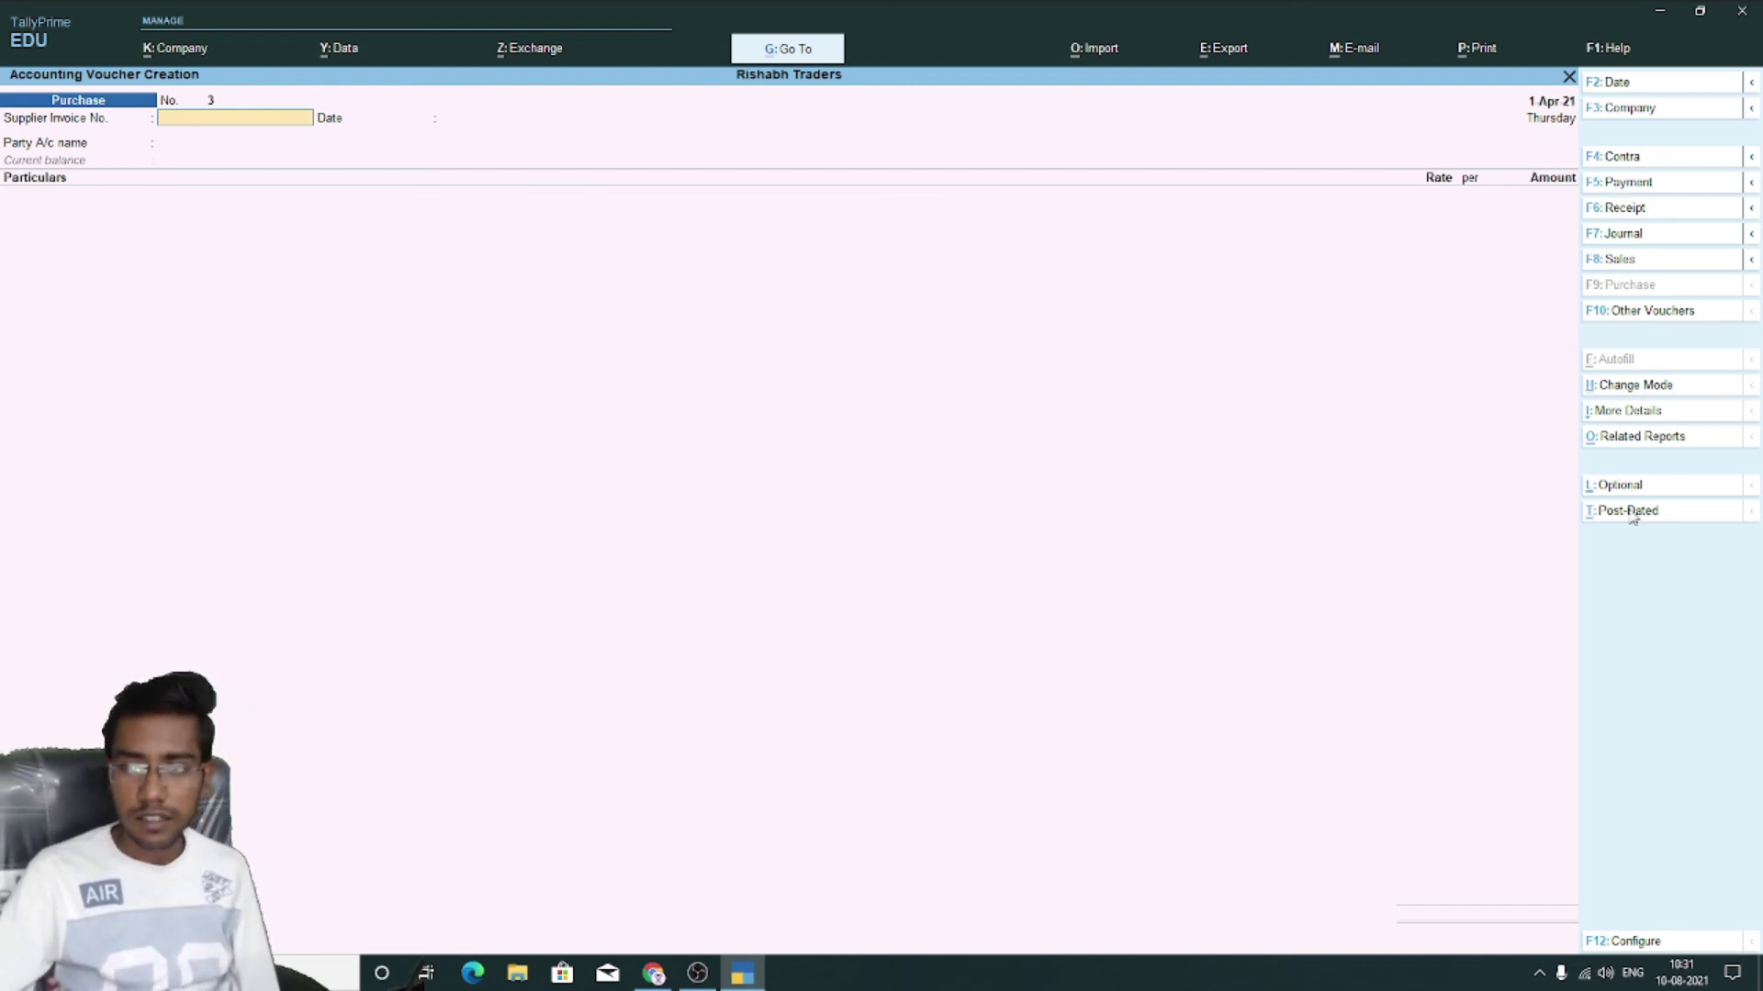
click(1634, 413)
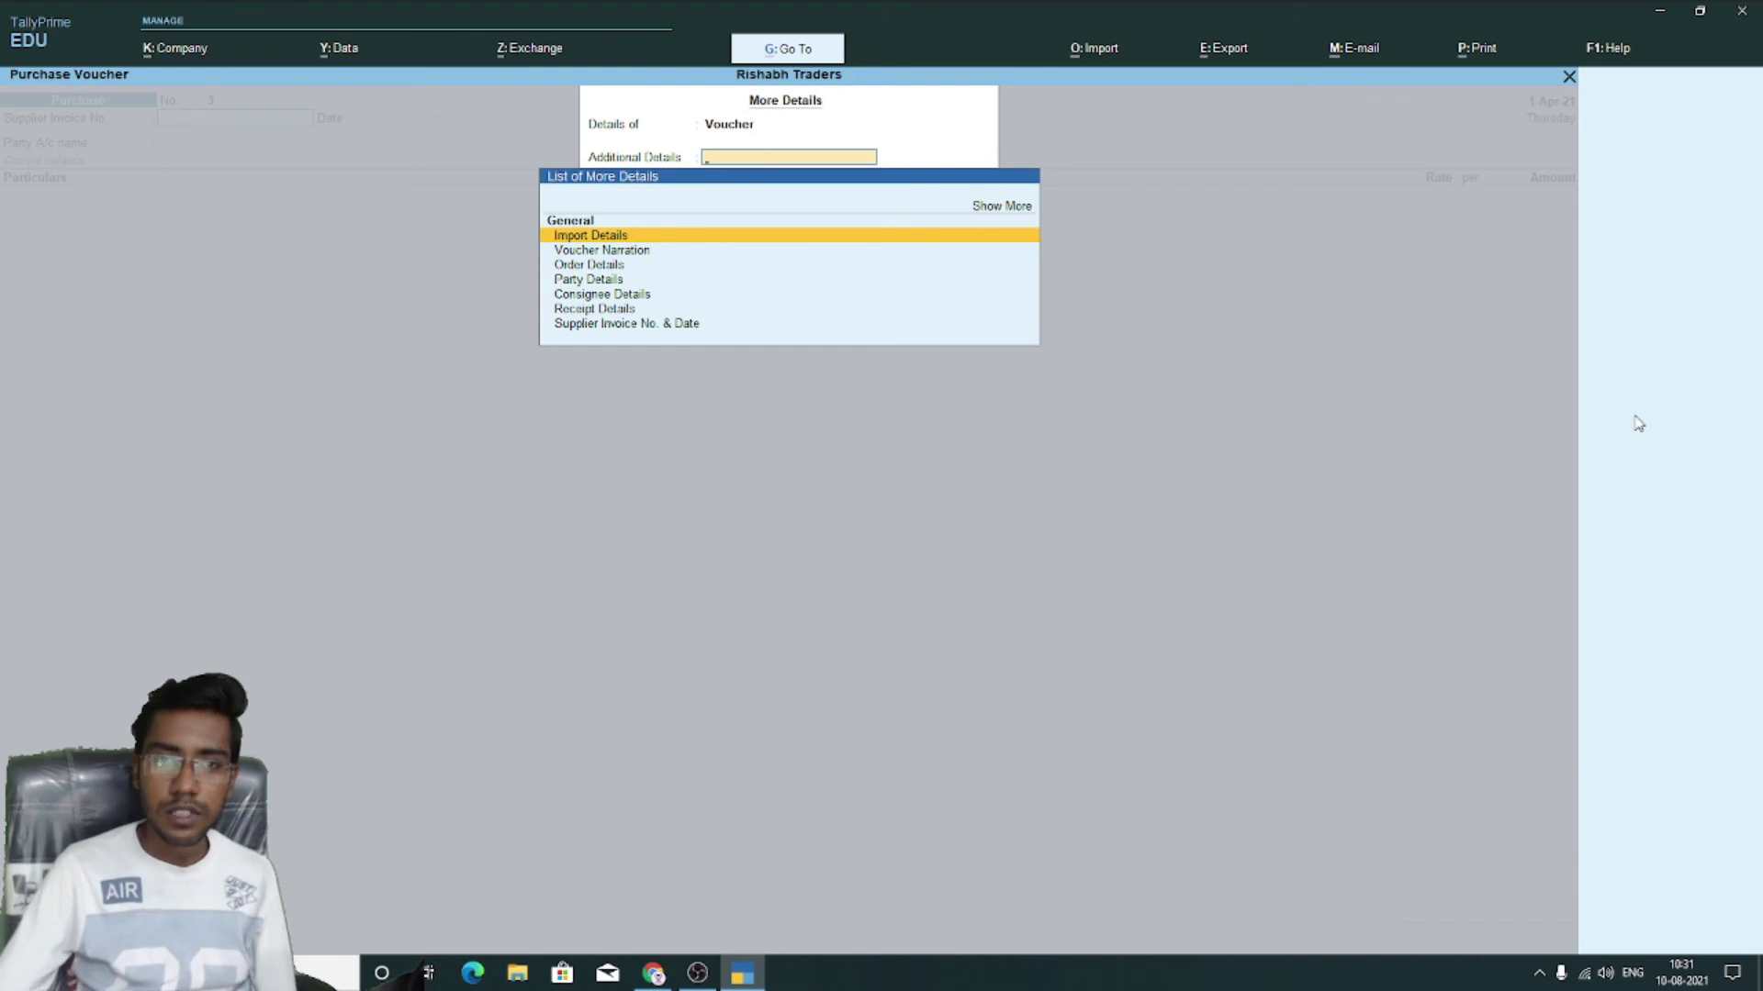
key(Escape)
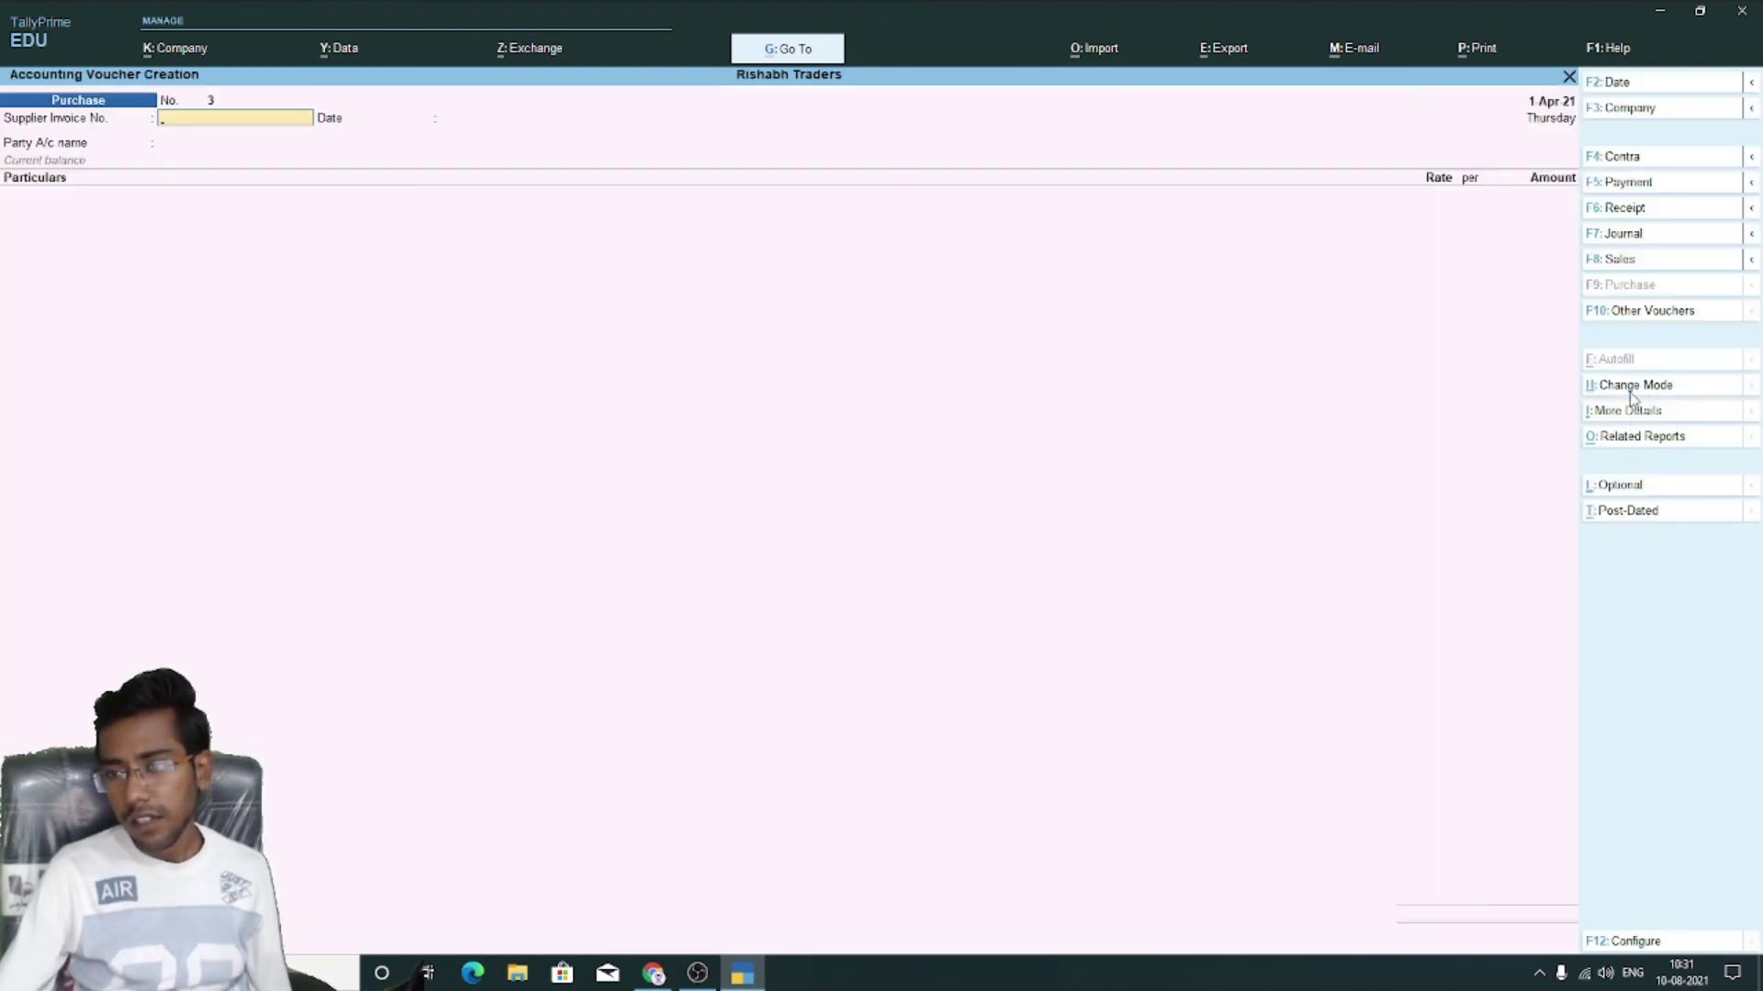
Change the blank purchase voucher to As Voucher mode, view the ledger accounts offered and quit without saving
click(1635, 395)
key(Down)
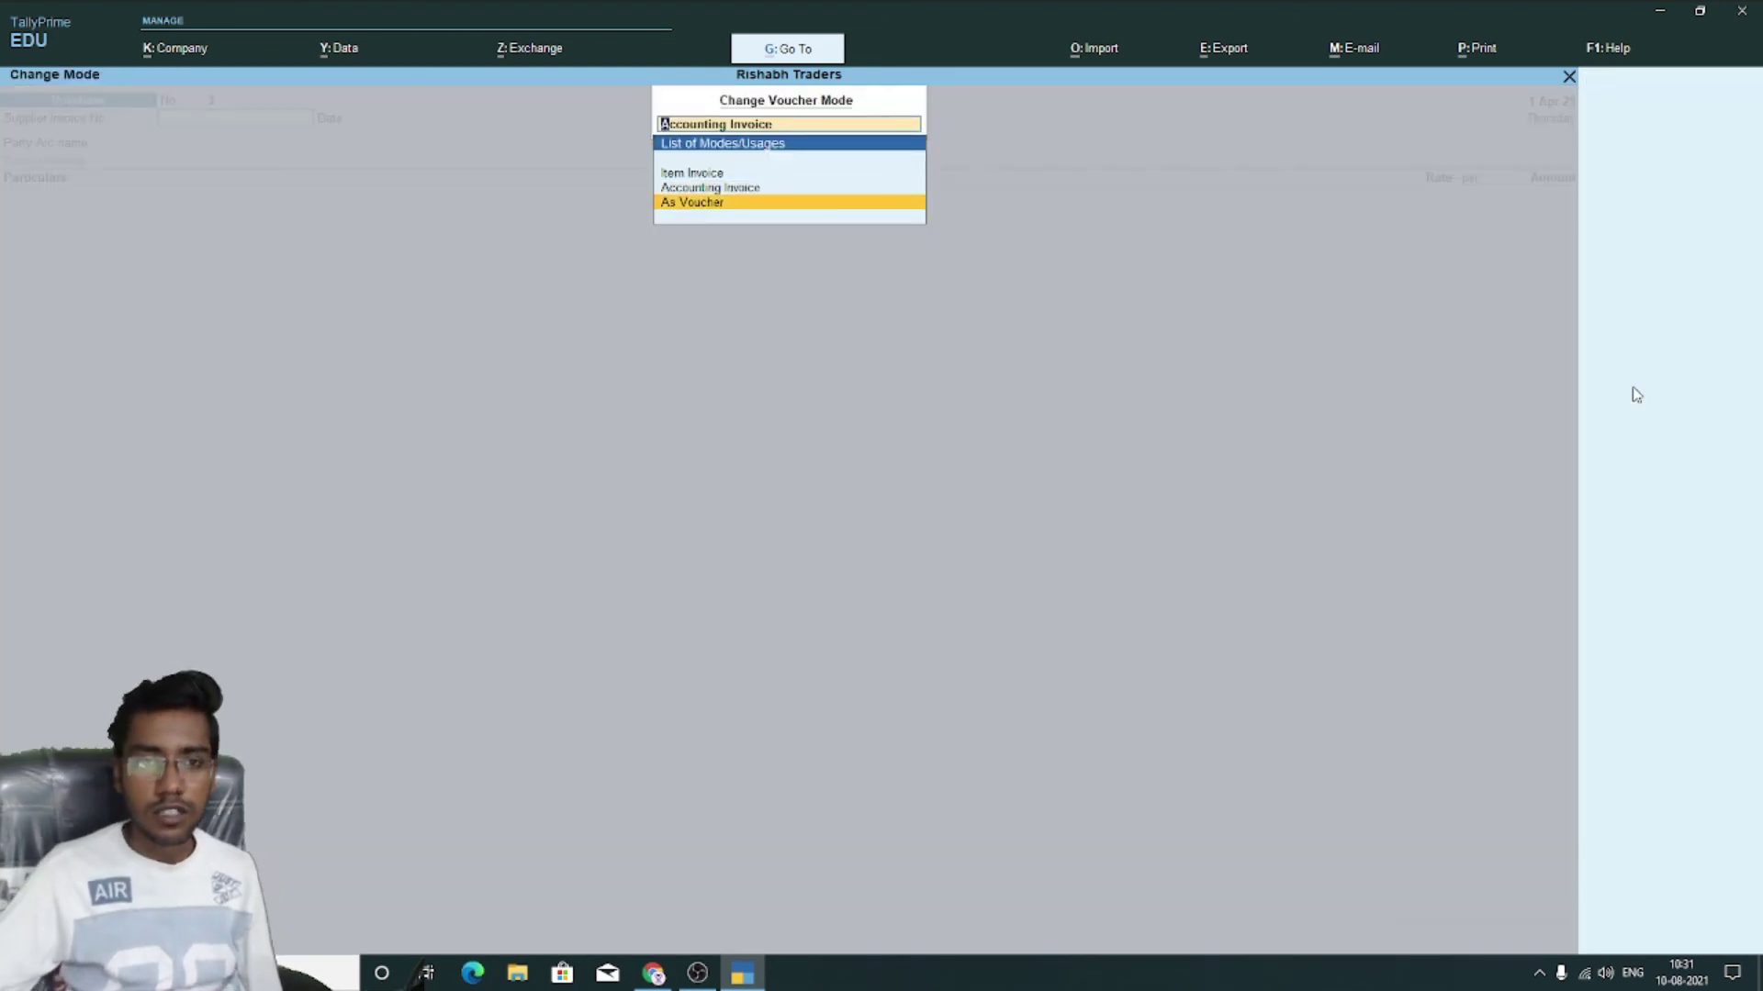
key(Return)
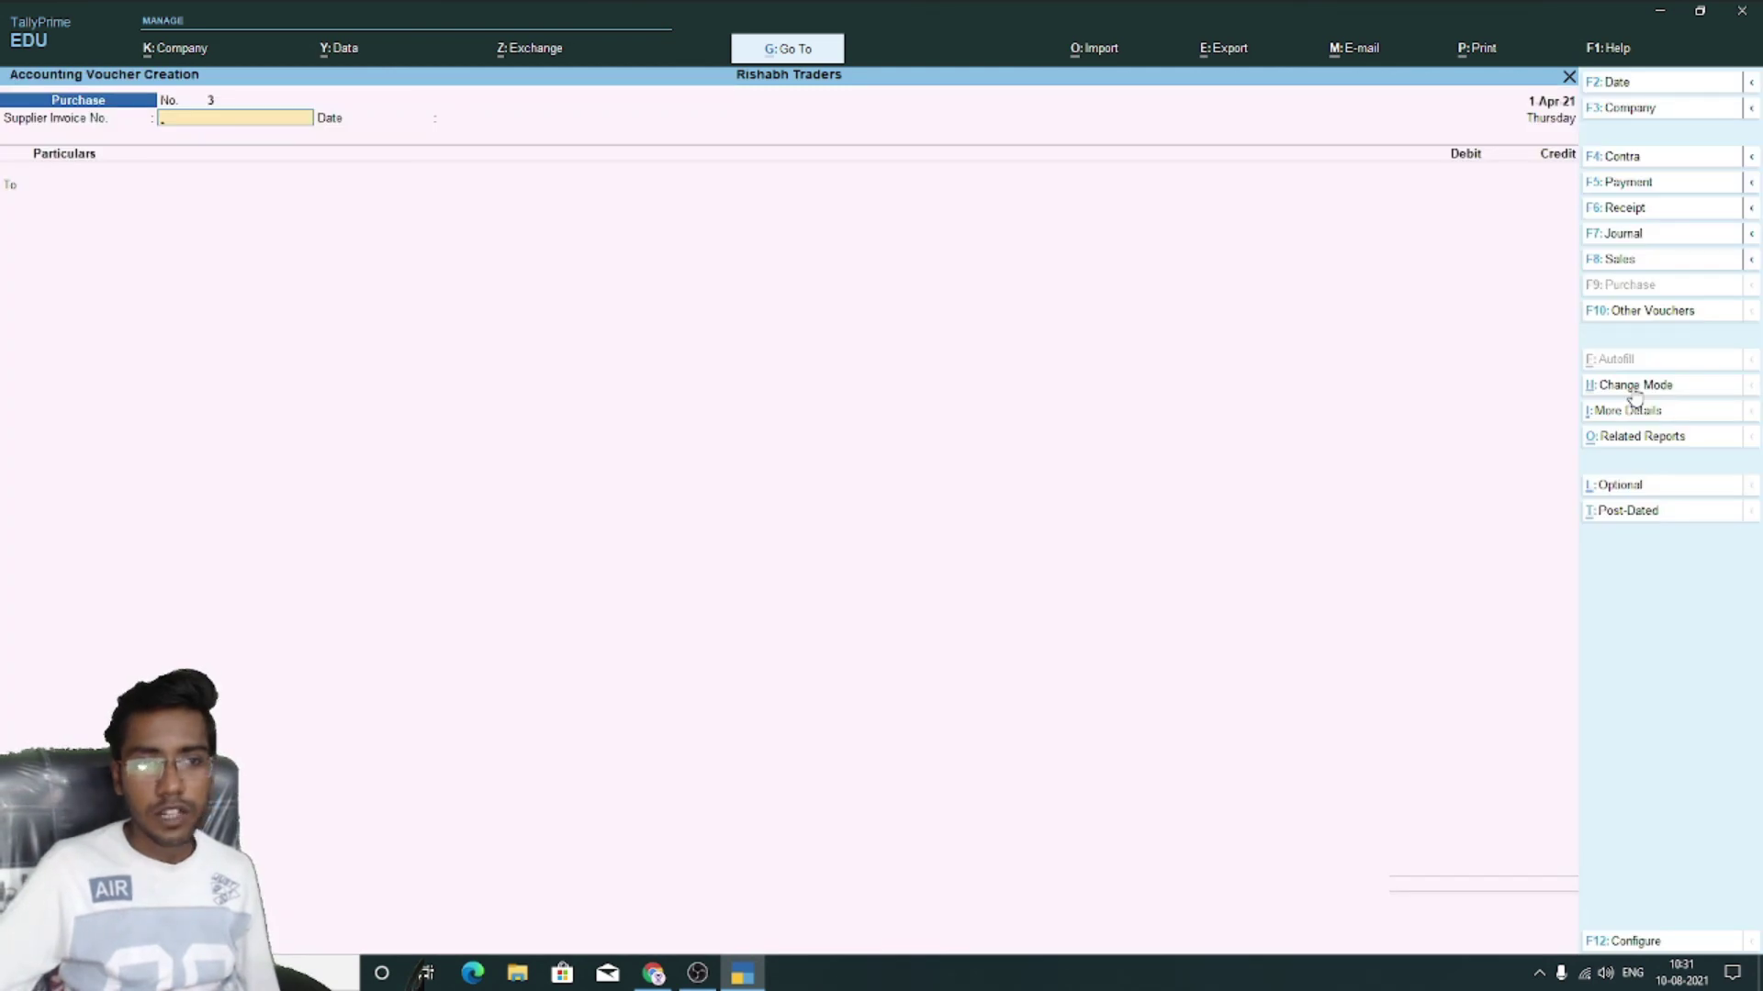
key(Return)
key(Return)
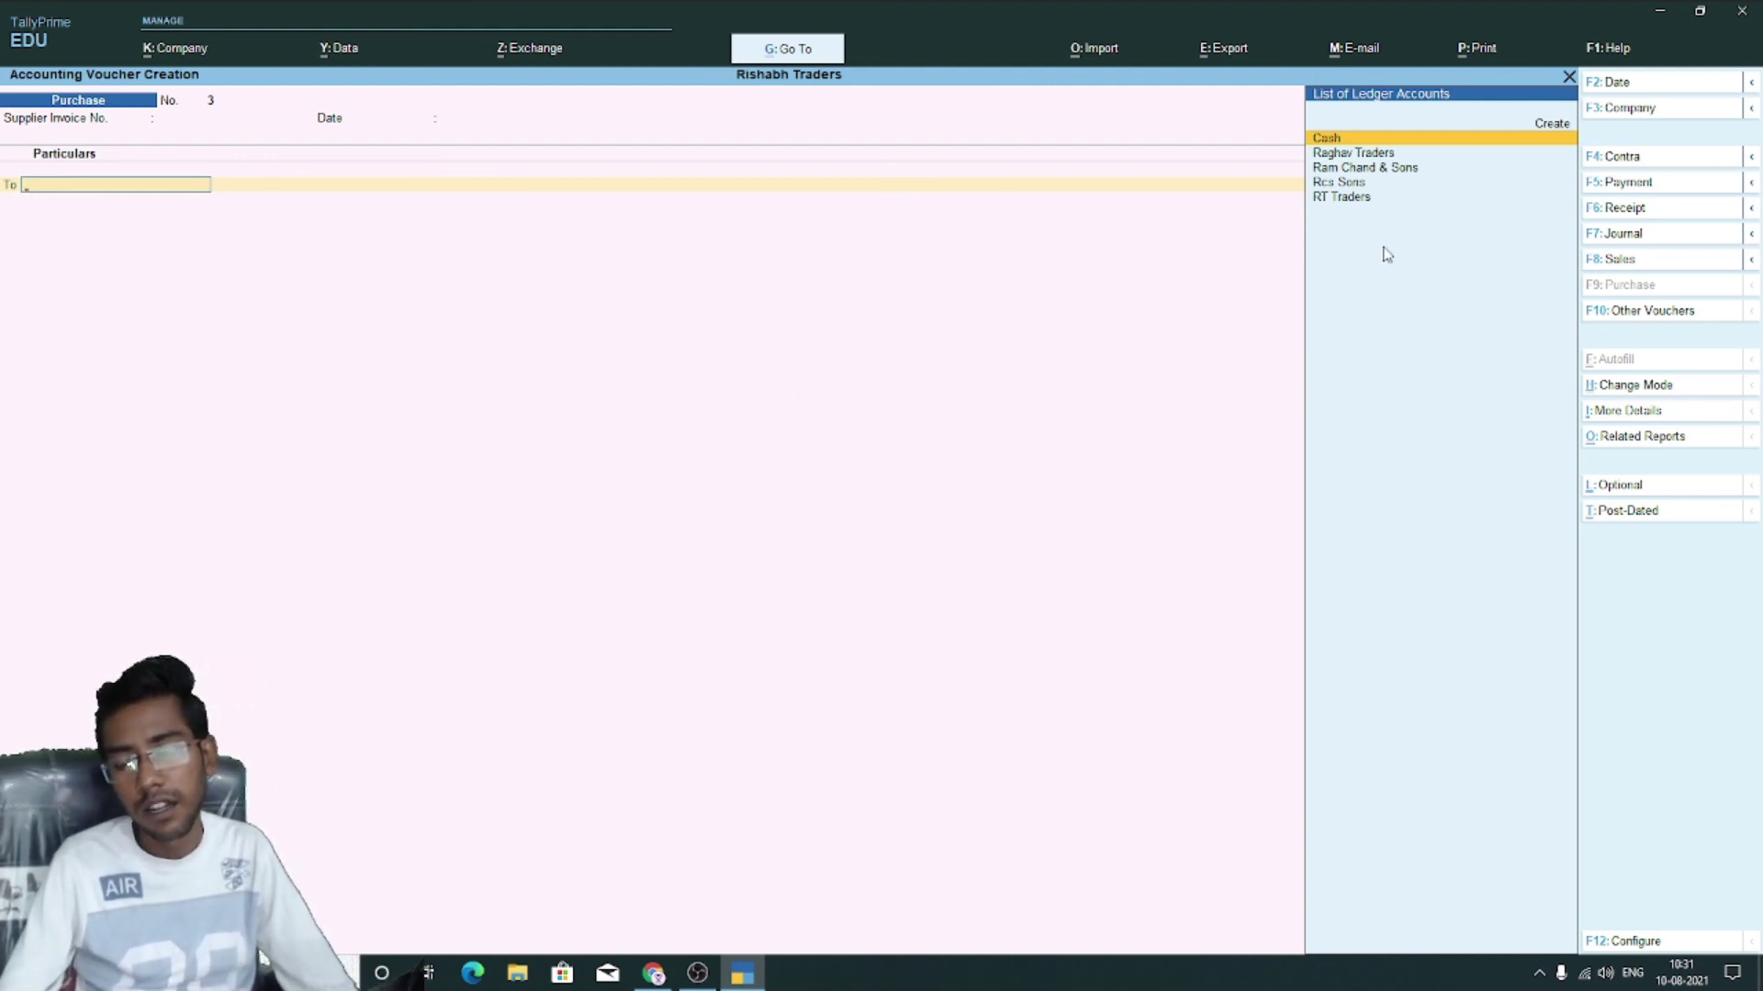
key(Escape)
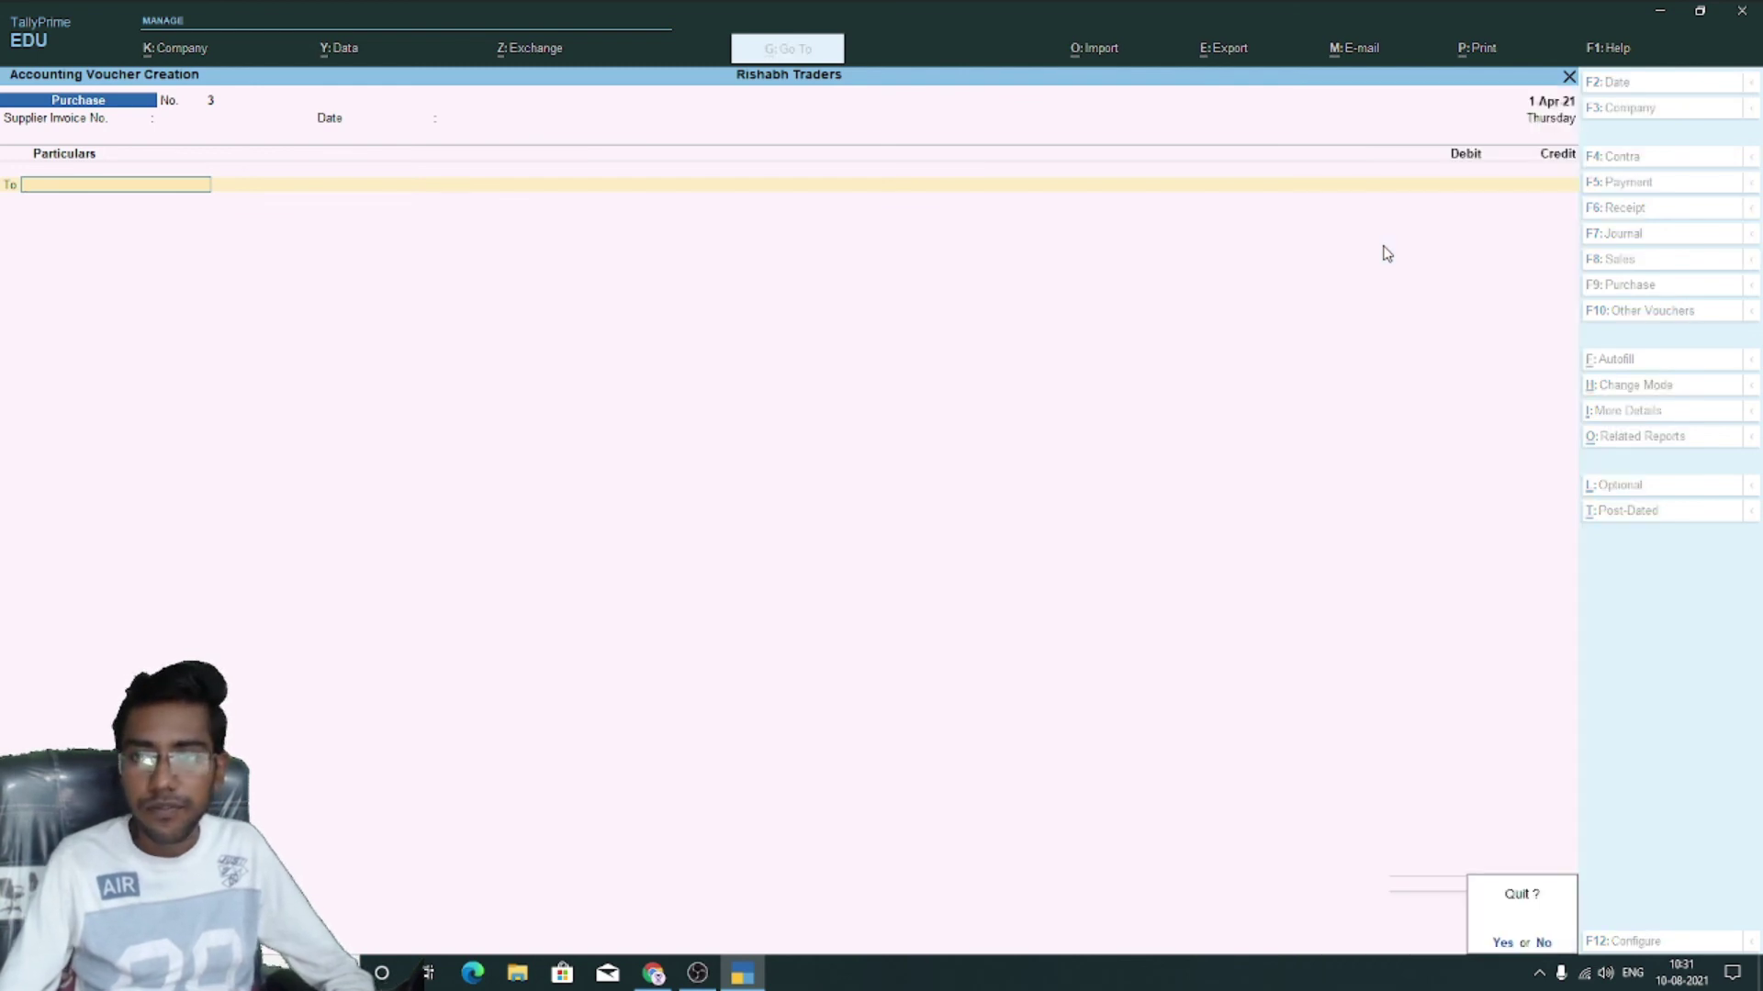
key(Return)
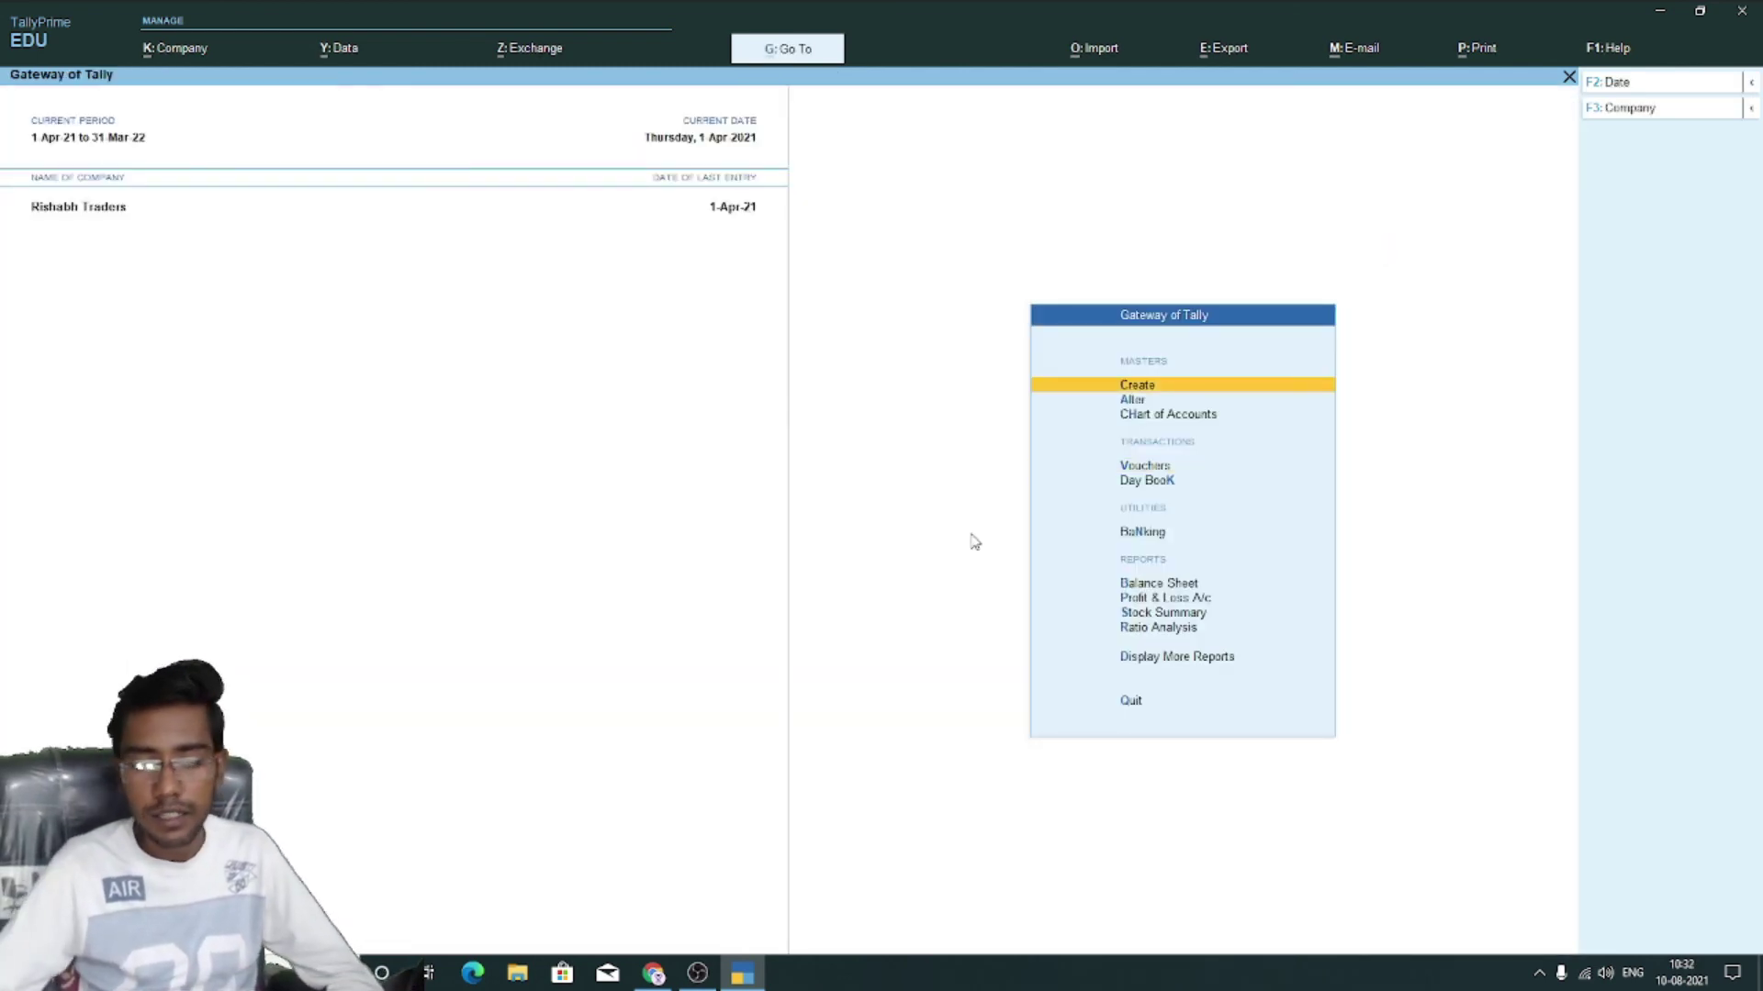
Open the ledger selection under Account Books in the additional reports
key(Down)
key(Down)
key(Down)
key(Down)
key(Down)
key(Down)
key(Down)
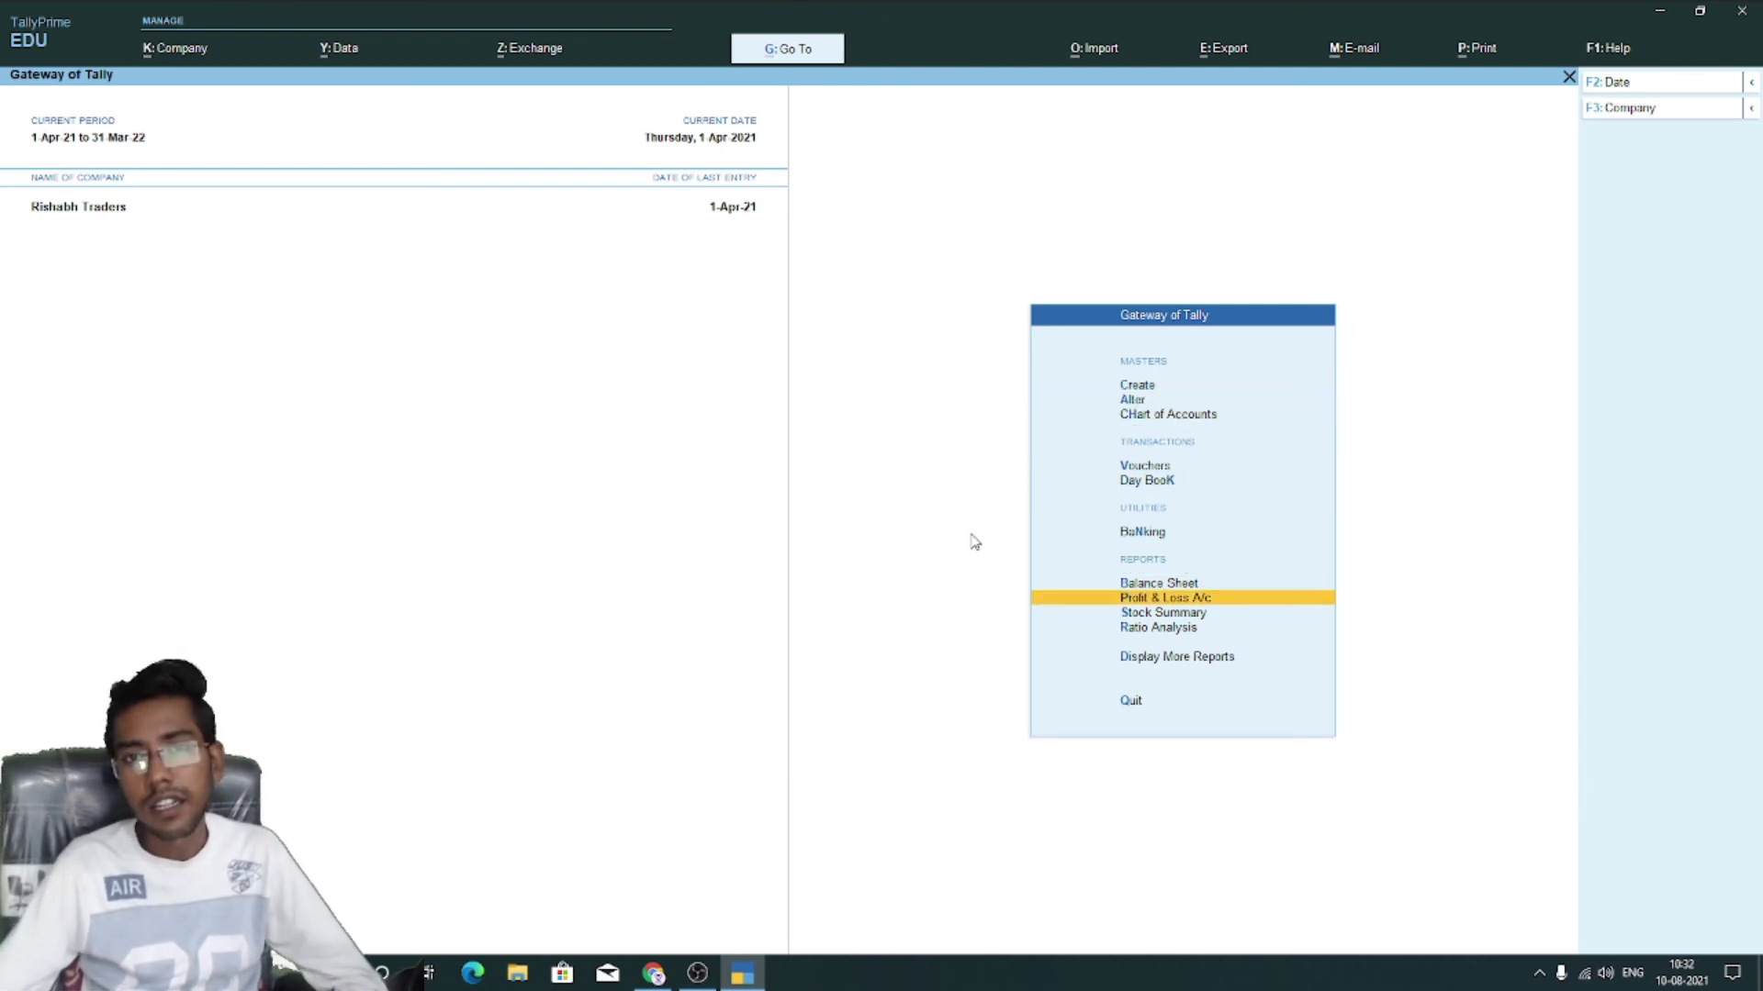
key(Down)
key(Down)
key(Down)
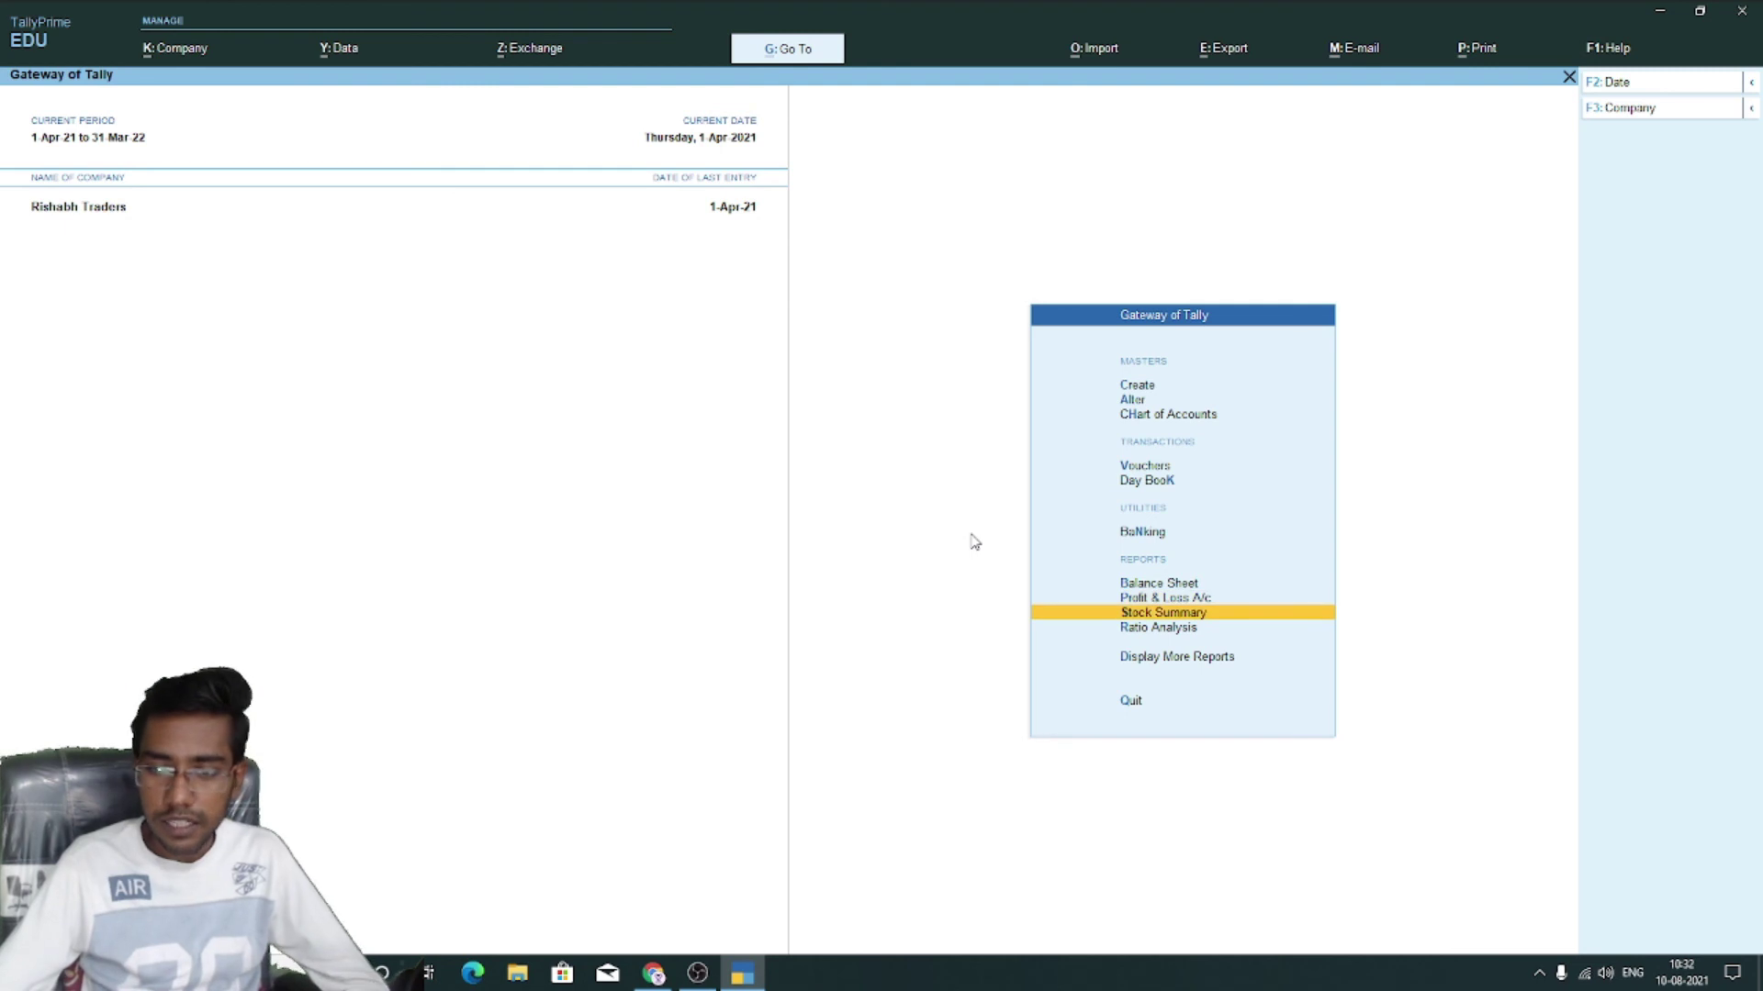
key(Return)
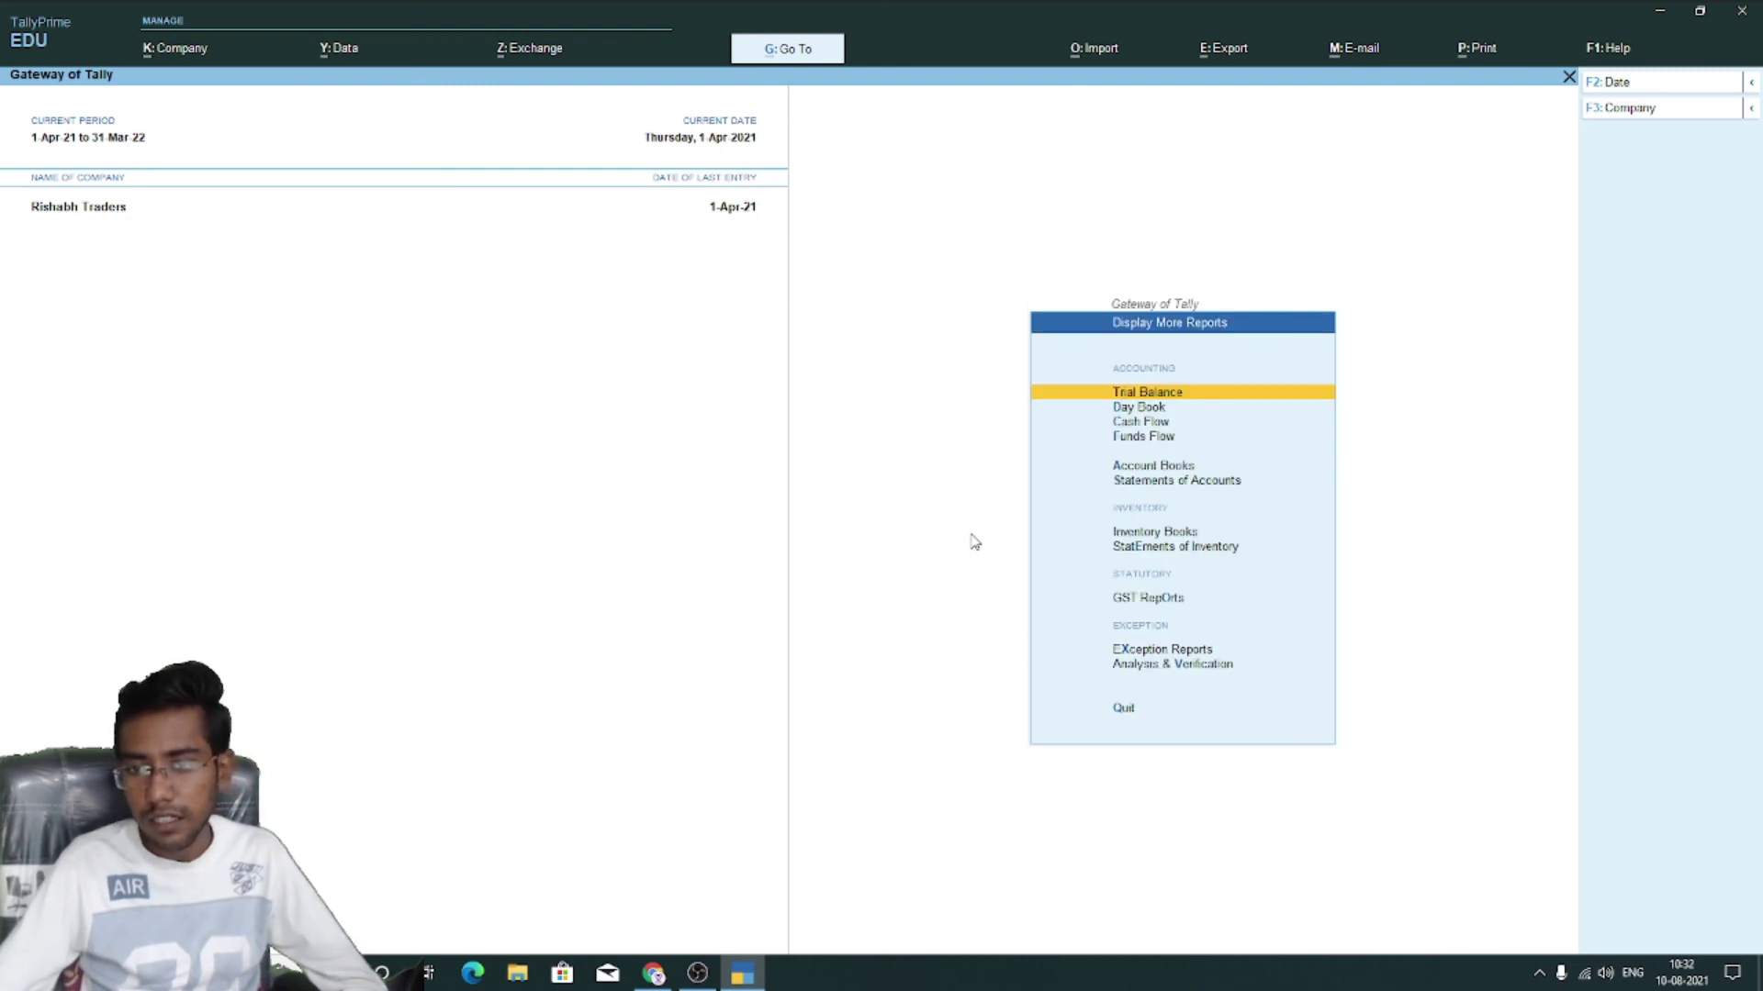
key(Down)
key(Down)
key(Down)
key(Down)
key(Return)
key(Down)
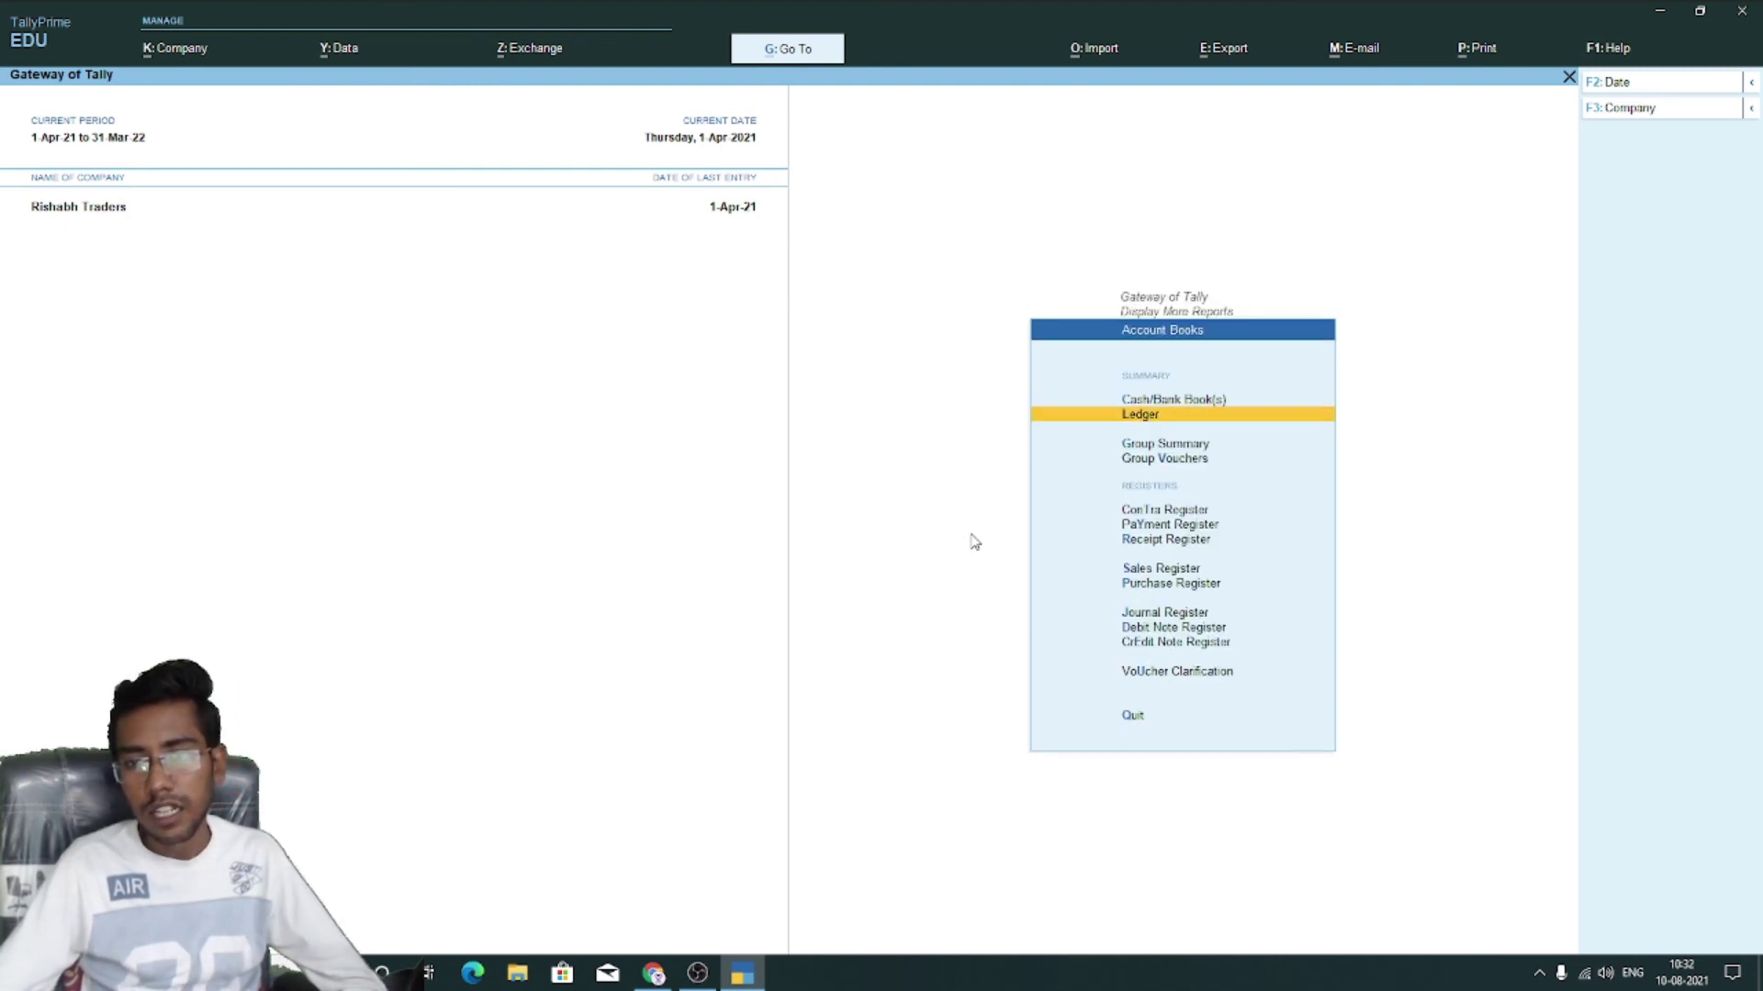
key(Return)
Display the Raghav Traders ledger and open its purchase voucher
key(Down)
key(Down)
key(Down)
key(Down)
key(Down)
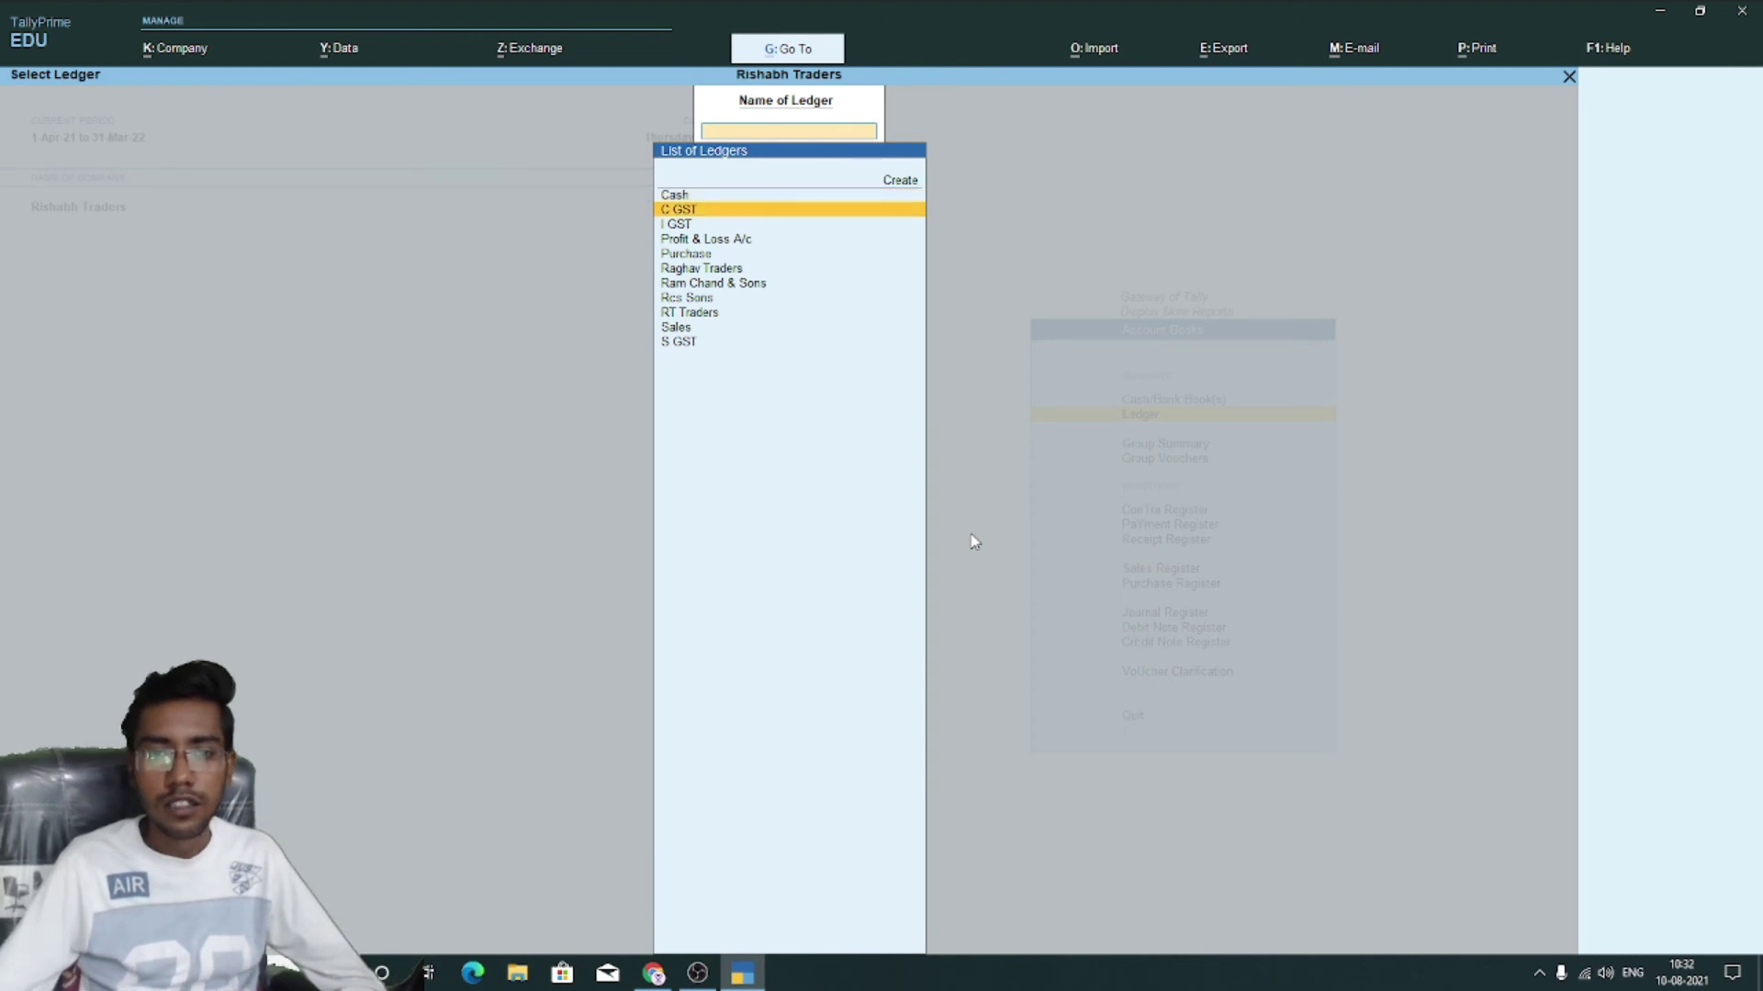
key(Return)
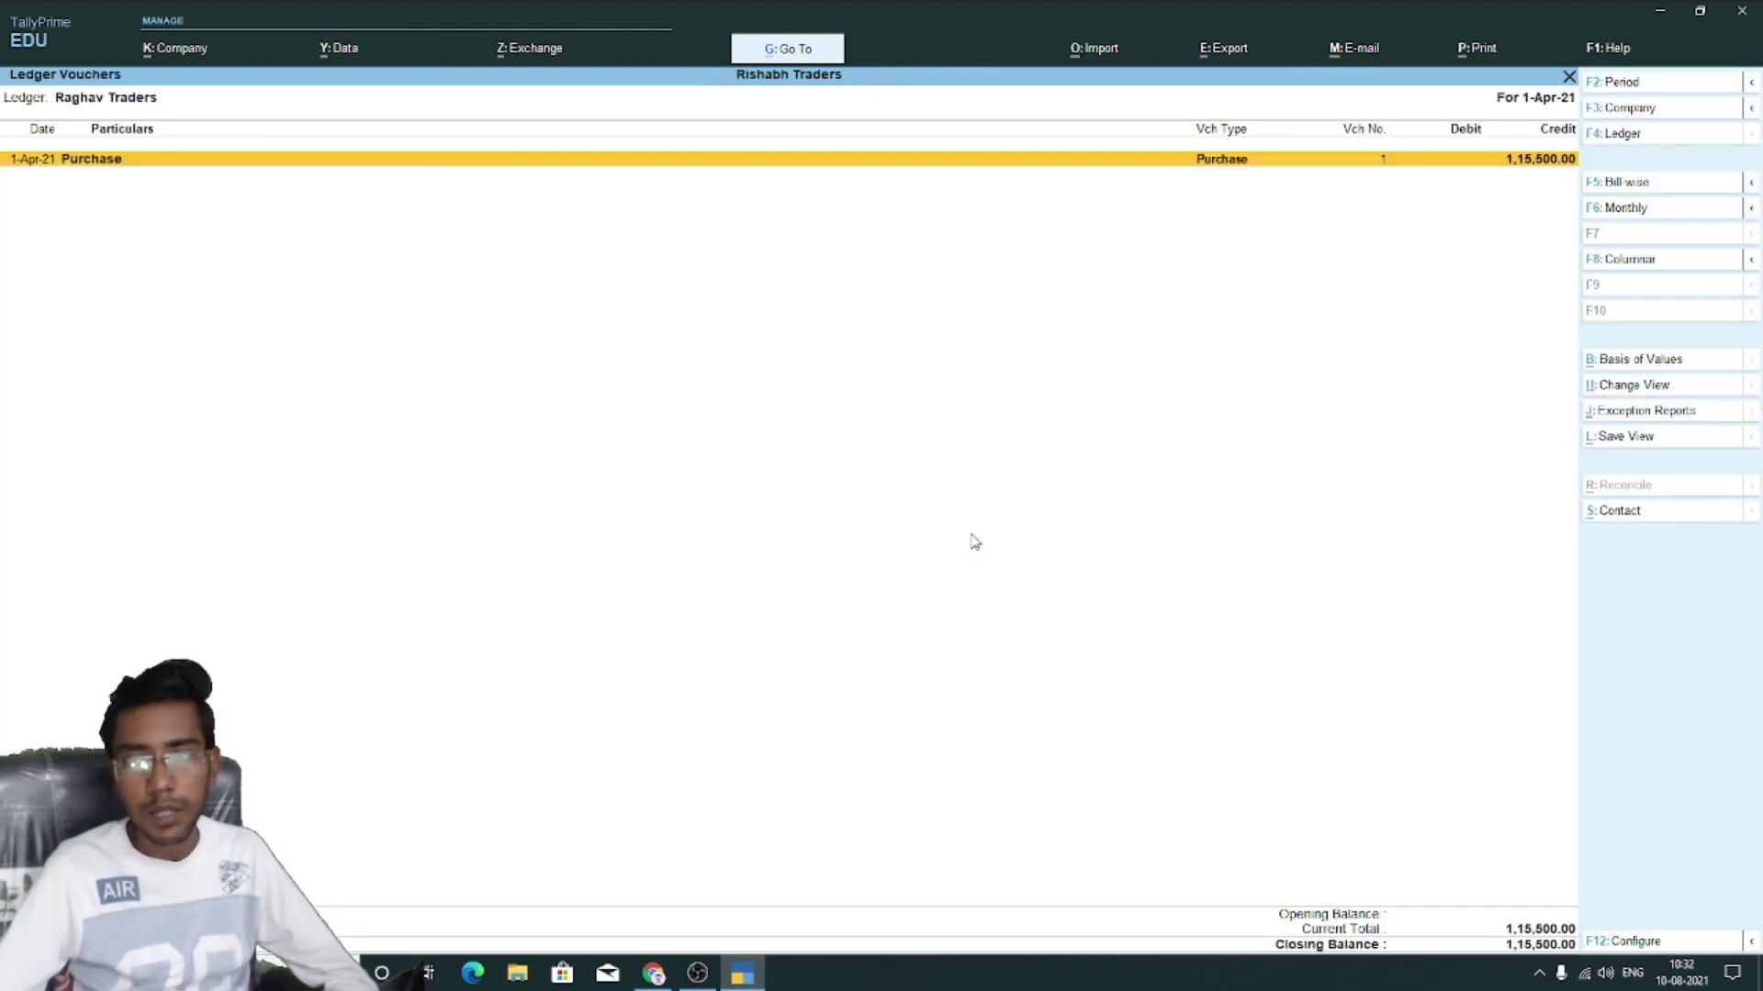
key(Return)
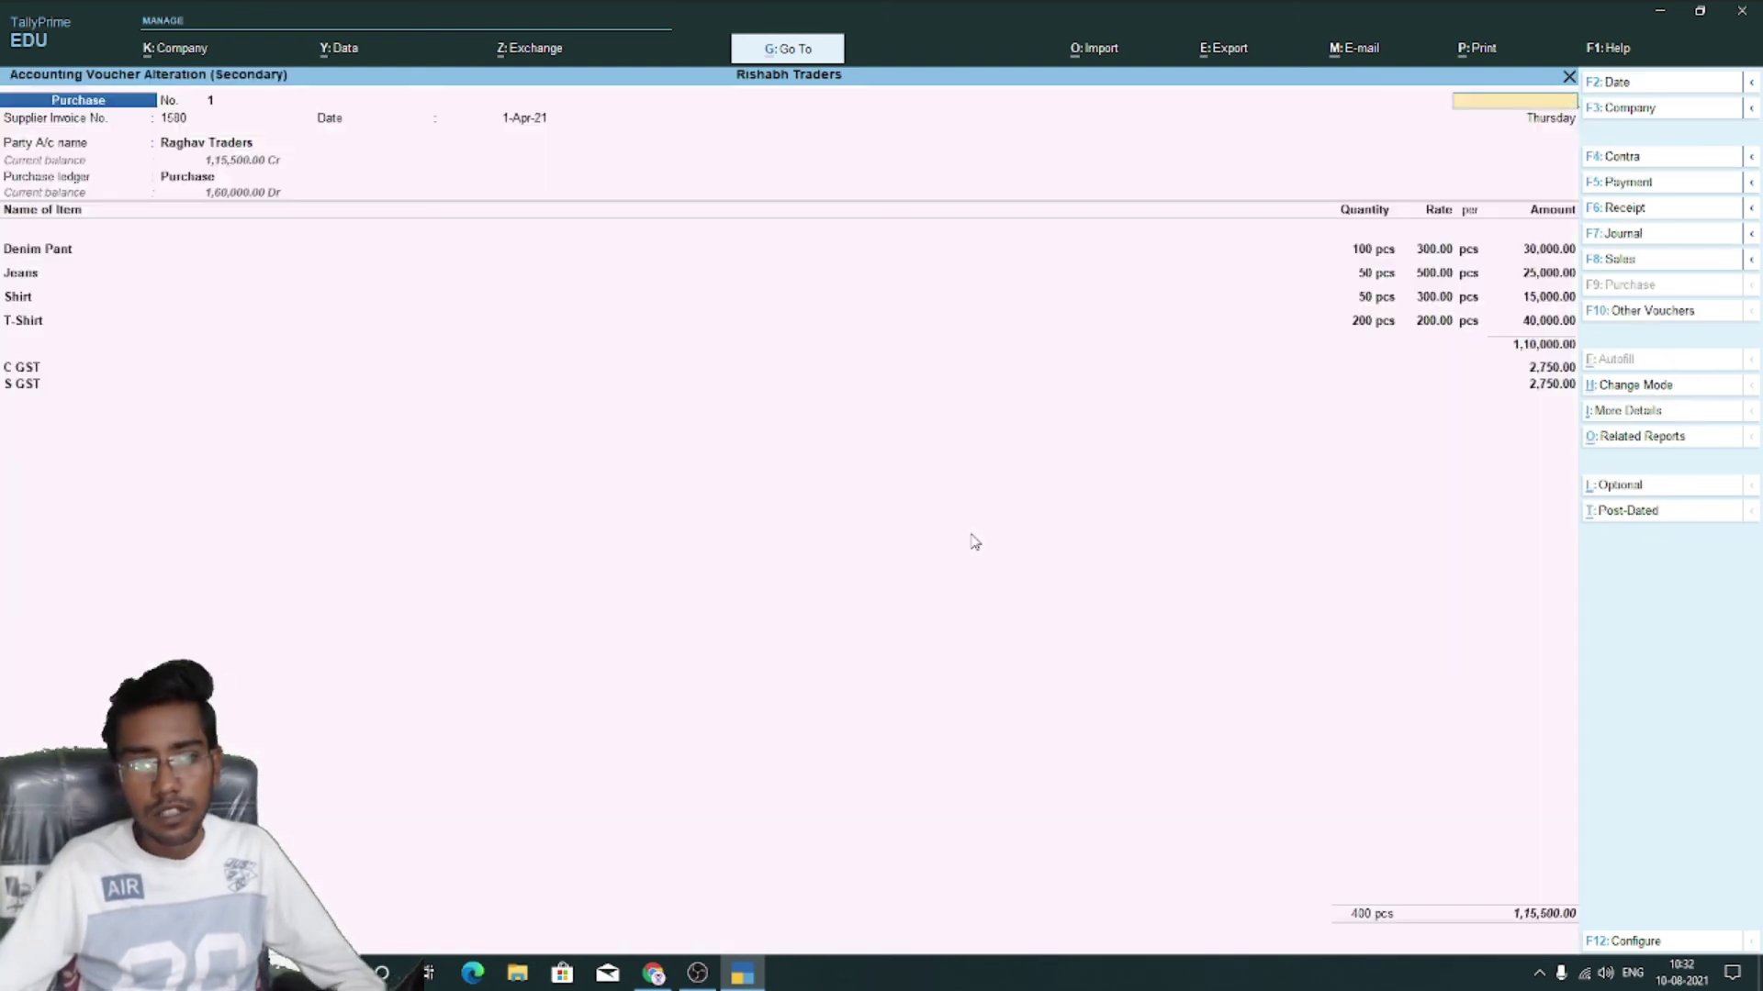
Leave the Raghav Traders voucher, display the Ram Chand & Sons ledger and open its purchase voucher
key(Escape)
key(Escape)
key(Down)
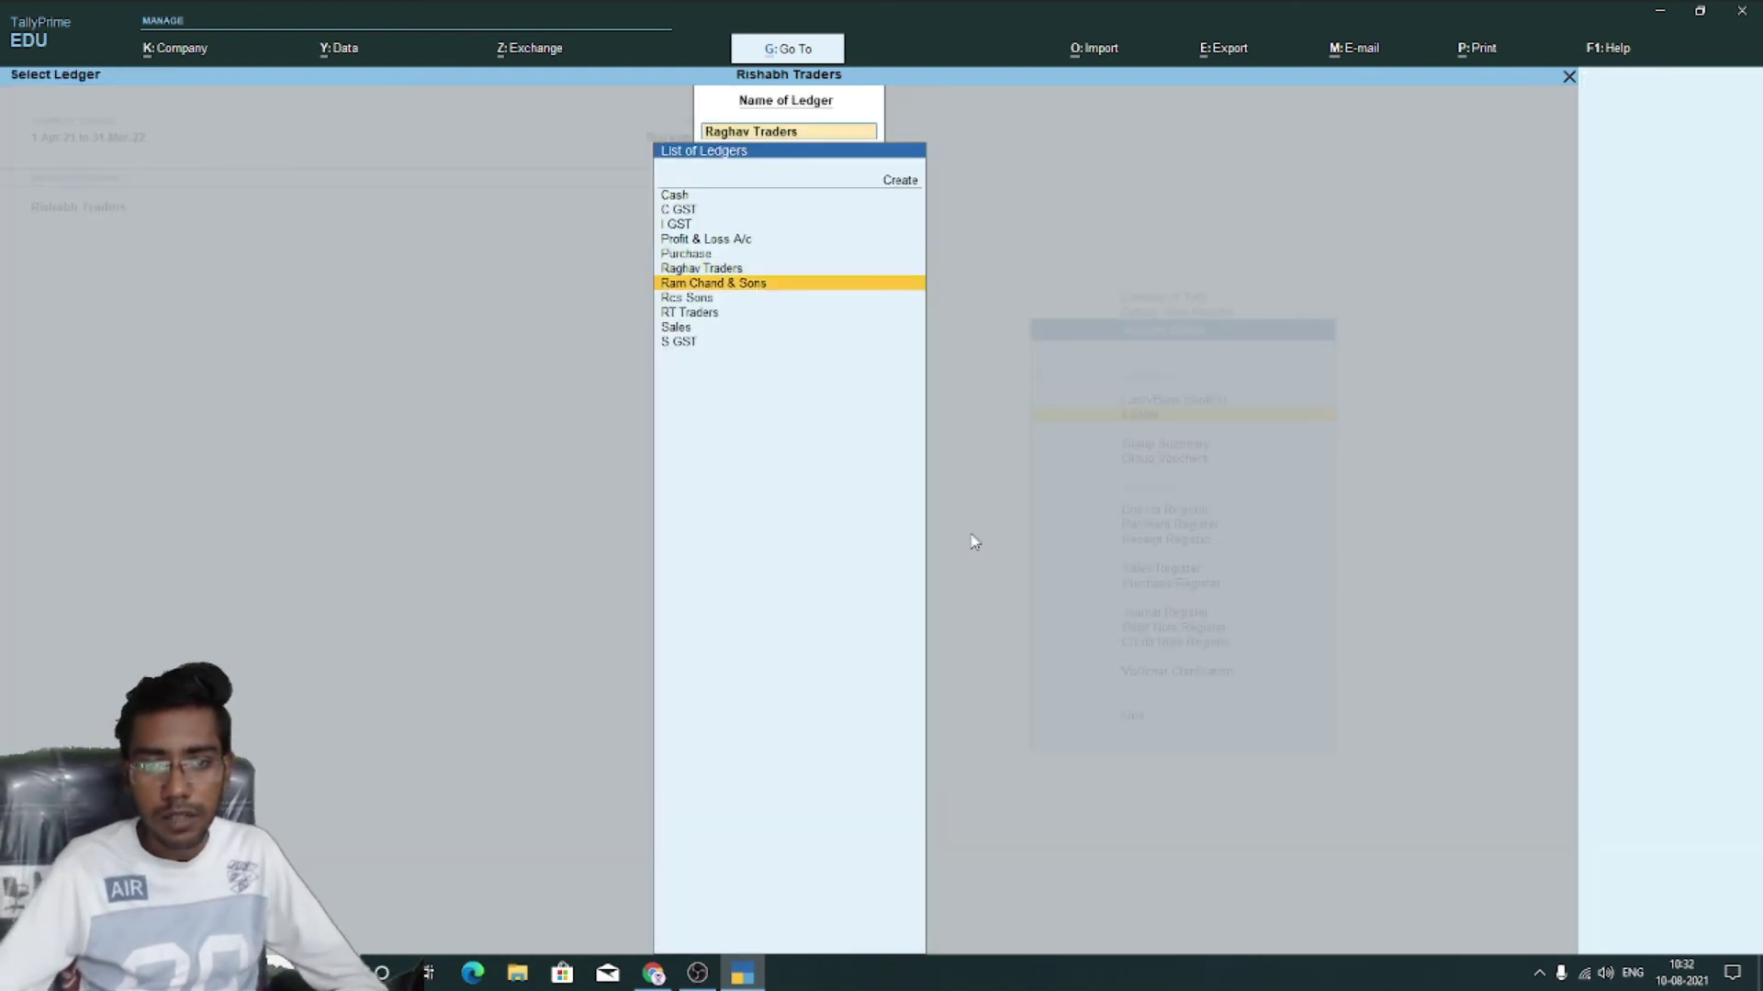
key(Return)
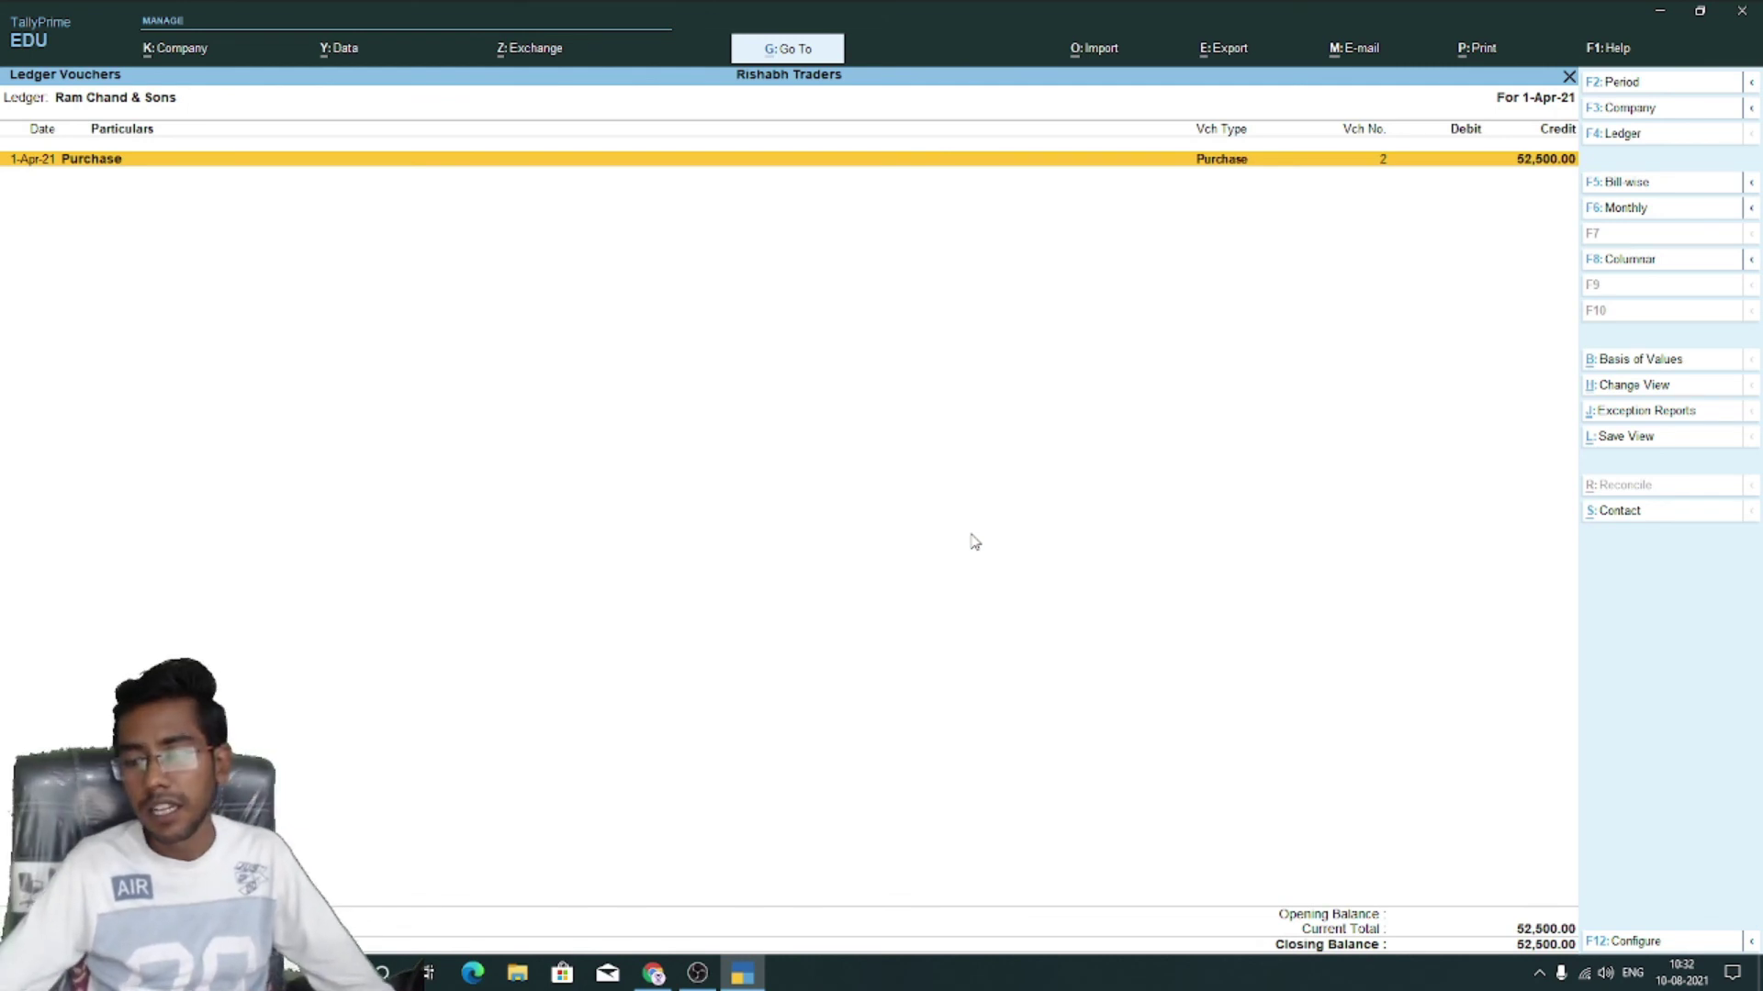
key(Return)
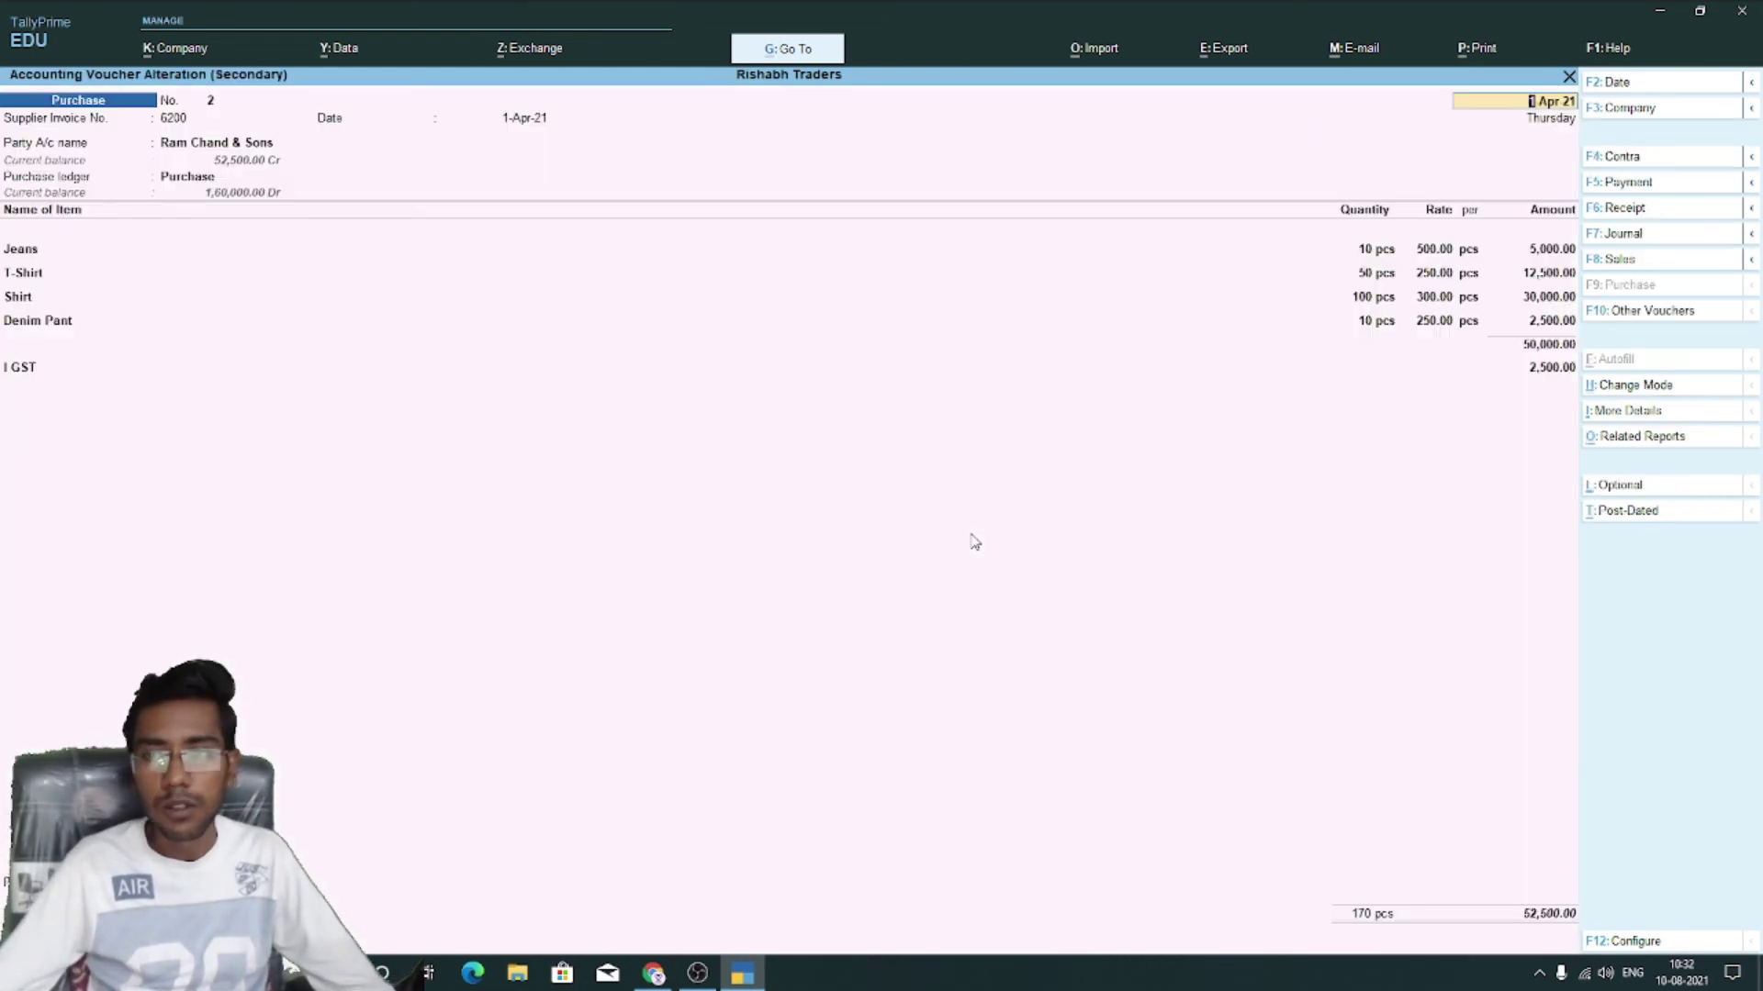
Close the purchase voucher and the ledger reports without changes and return to the Gateway of Tally
key(Escape)
key(Escape)
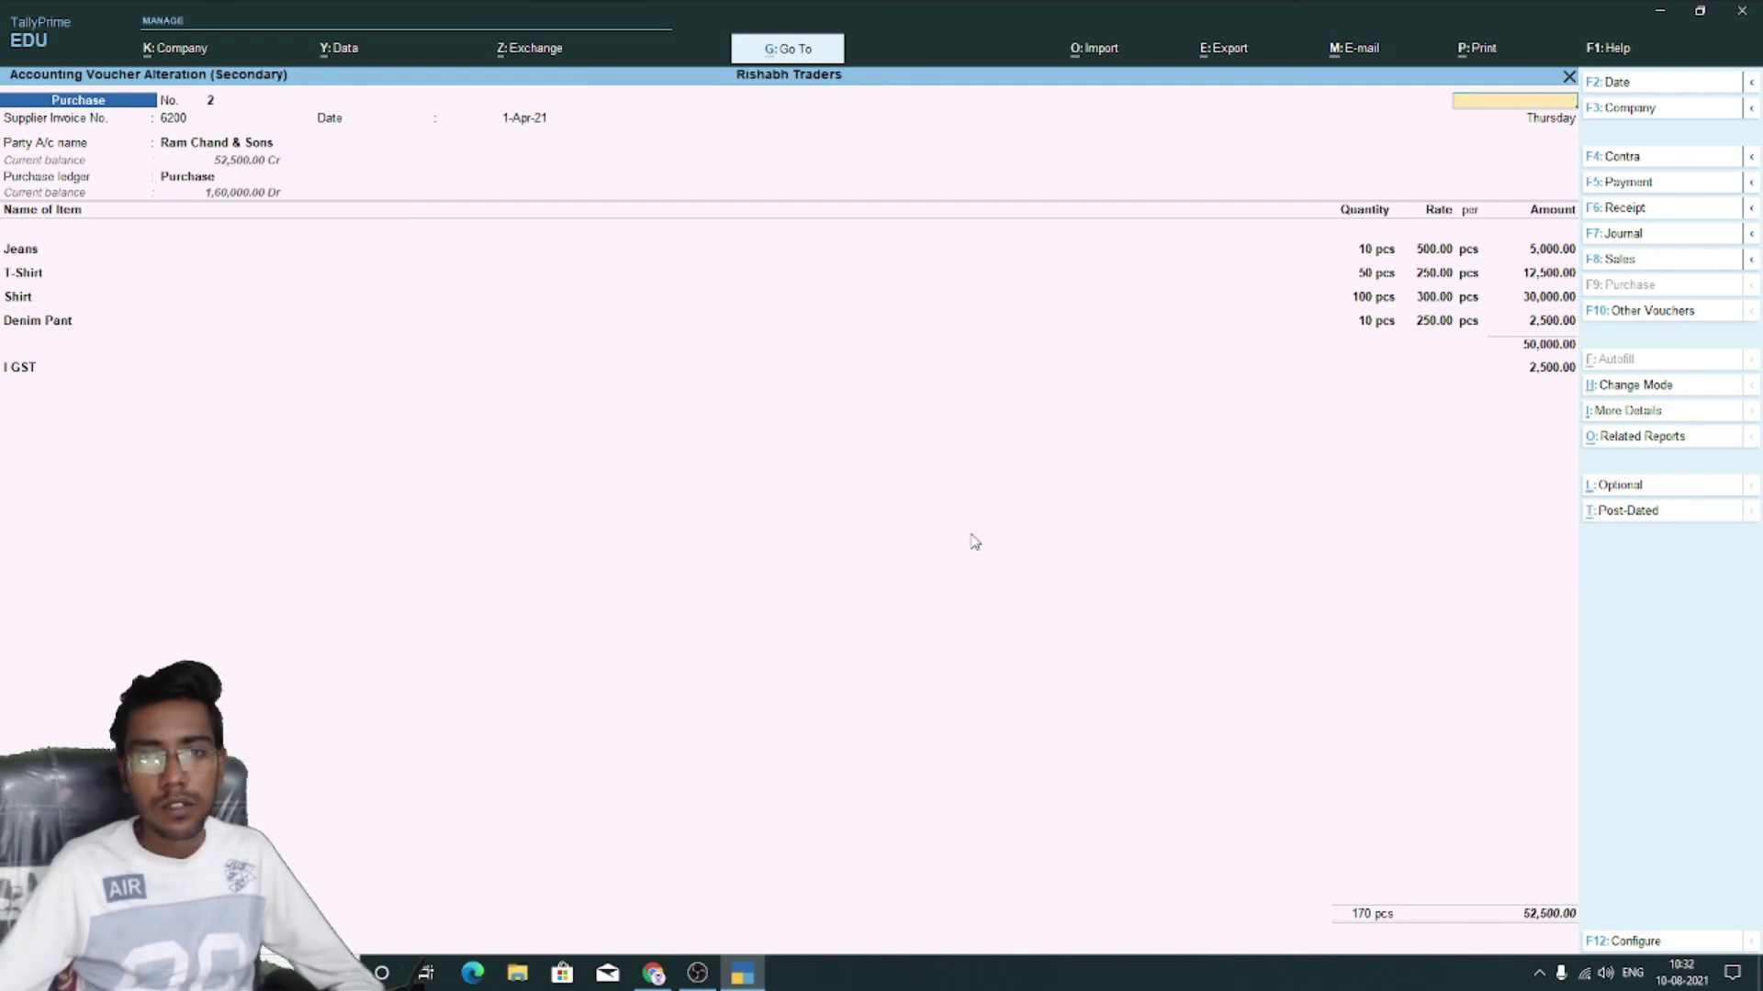
key(Escape)
key(Escape)
key(Escape)
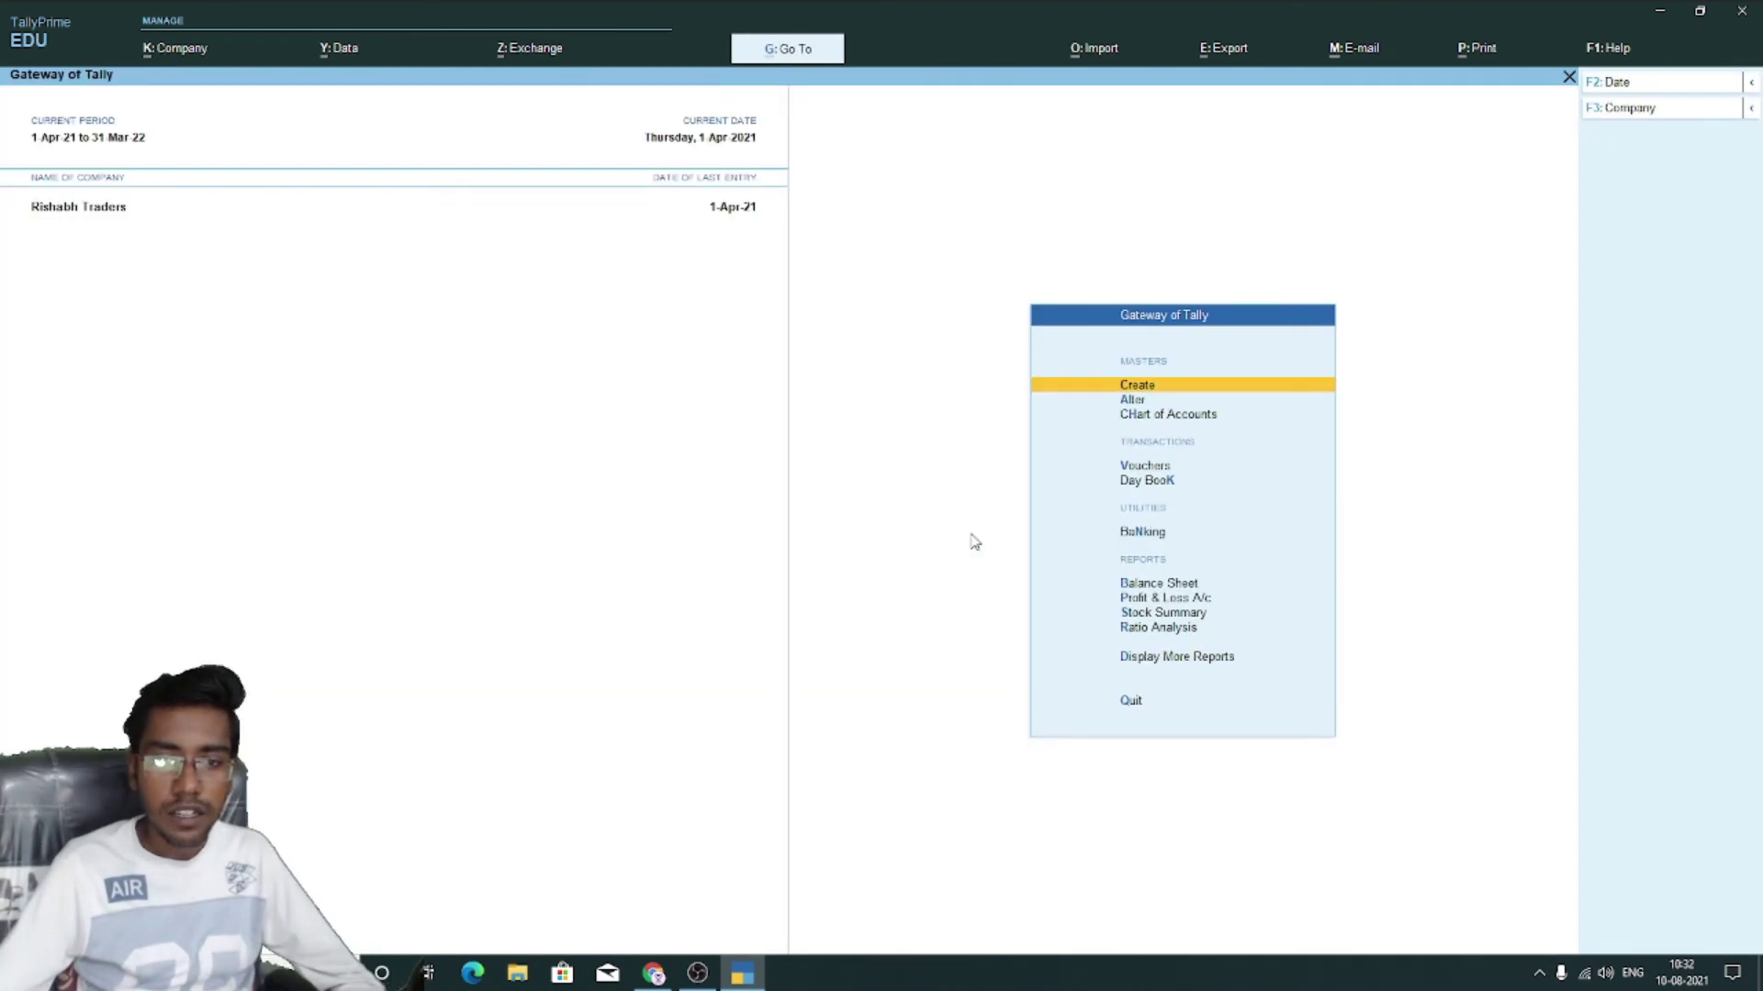
key(n)
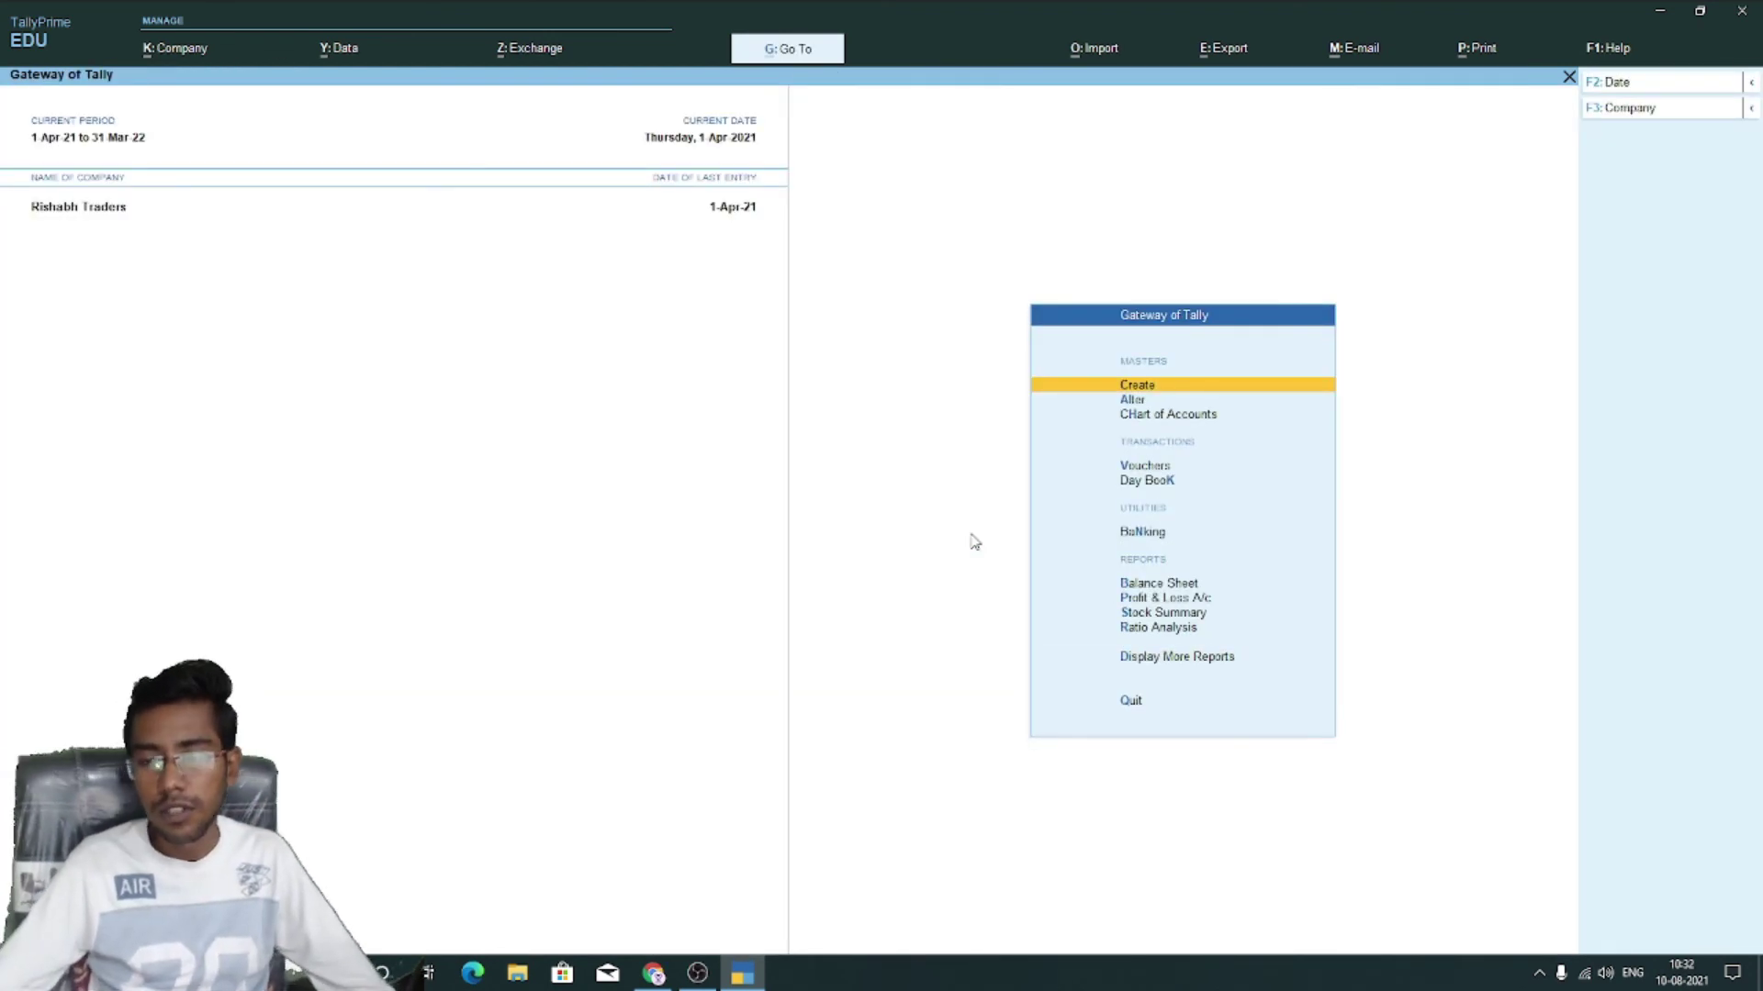